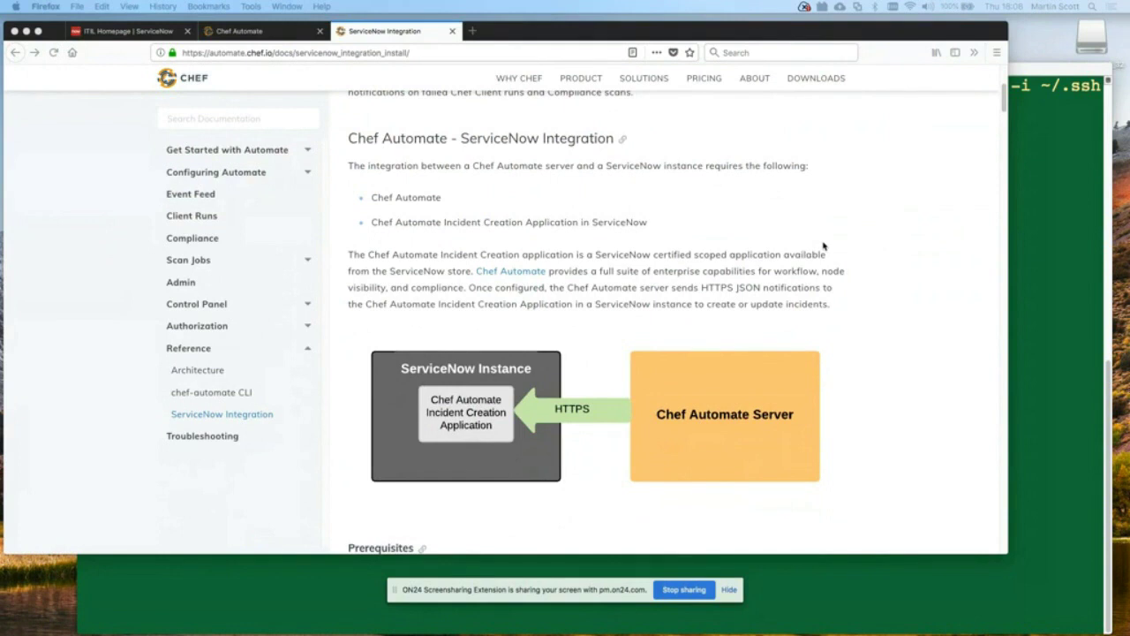
Step: Scroll the Chef Docs ServiceNow Integration page down to the x_chef_incident admin, user and api roles
{"action": "scroll", "coordinate": [823, 247], "scroll_direction": "down", "scroll_amount": 1}
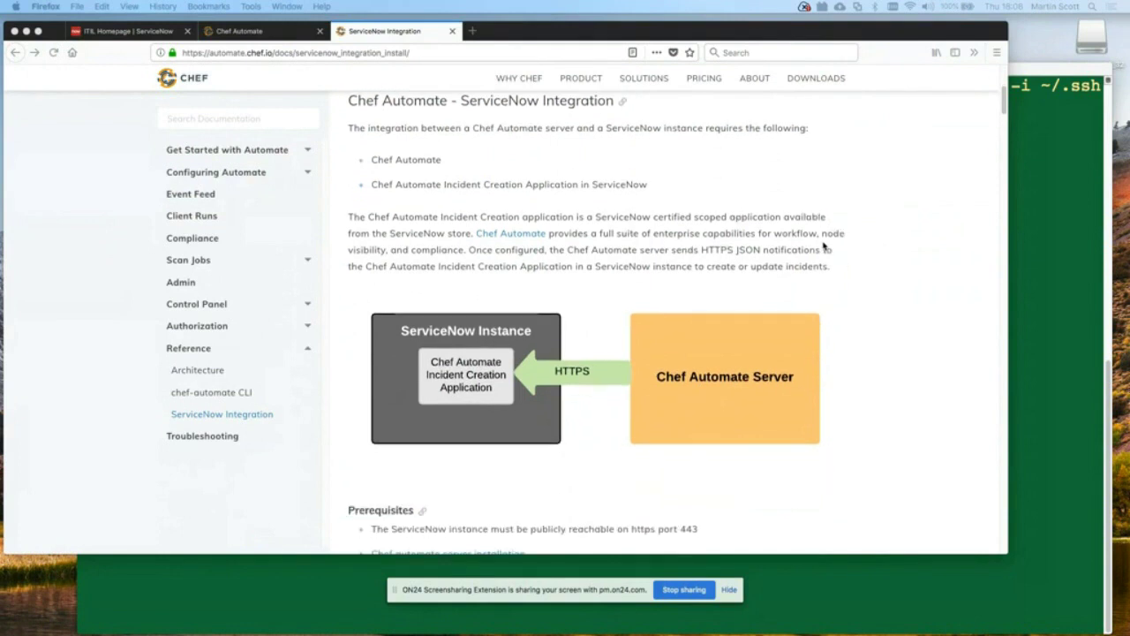
{"action": "scroll", "coordinate": [823, 247], "scroll_direction": "down", "scroll_amount": 2}
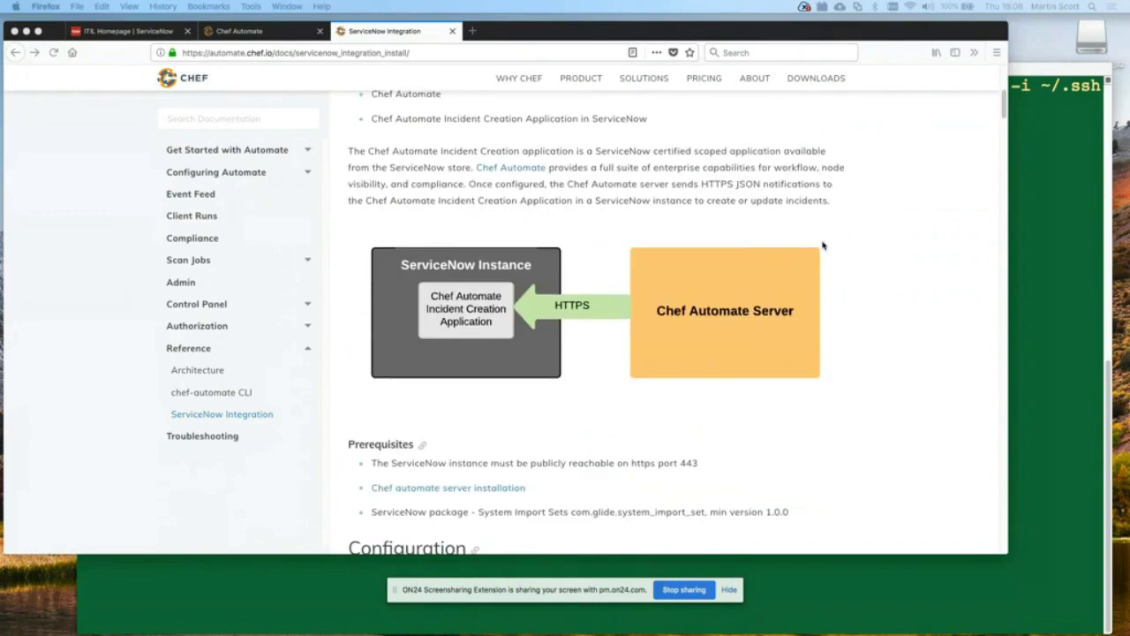
{"action": "scroll", "coordinate": [822, 247], "scroll_direction": "down", "scroll_amount": 1}
{"action": "scroll", "coordinate": [823, 246], "scroll_direction": "down", "scroll_amount": 6}
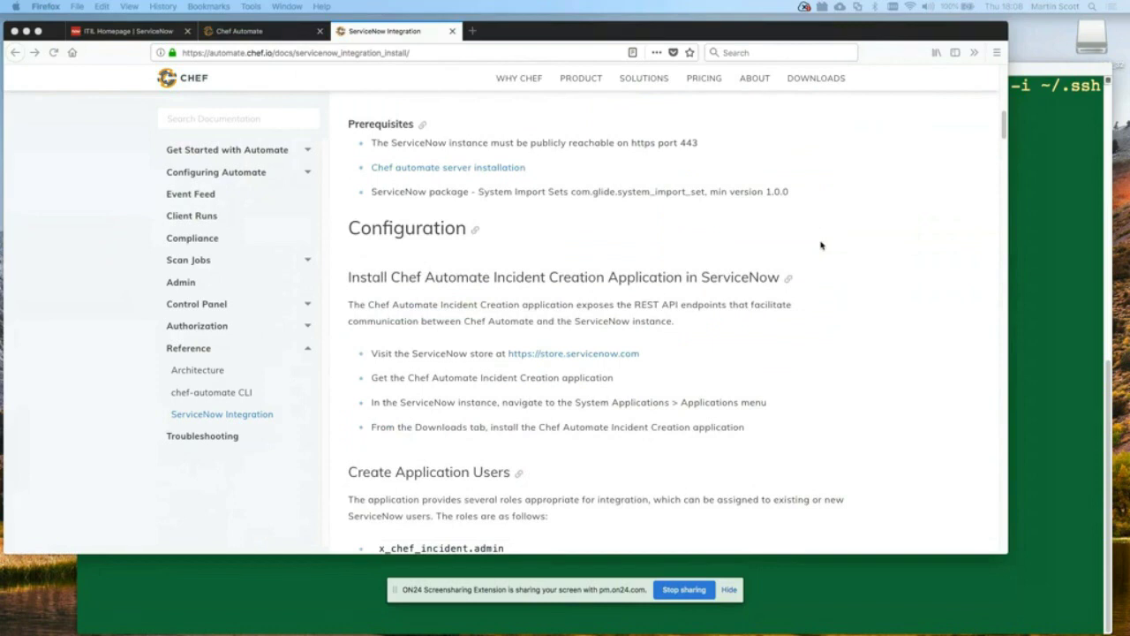
{"action": "scroll", "coordinate": [821, 245], "scroll_direction": "down", "scroll_amount": 3}
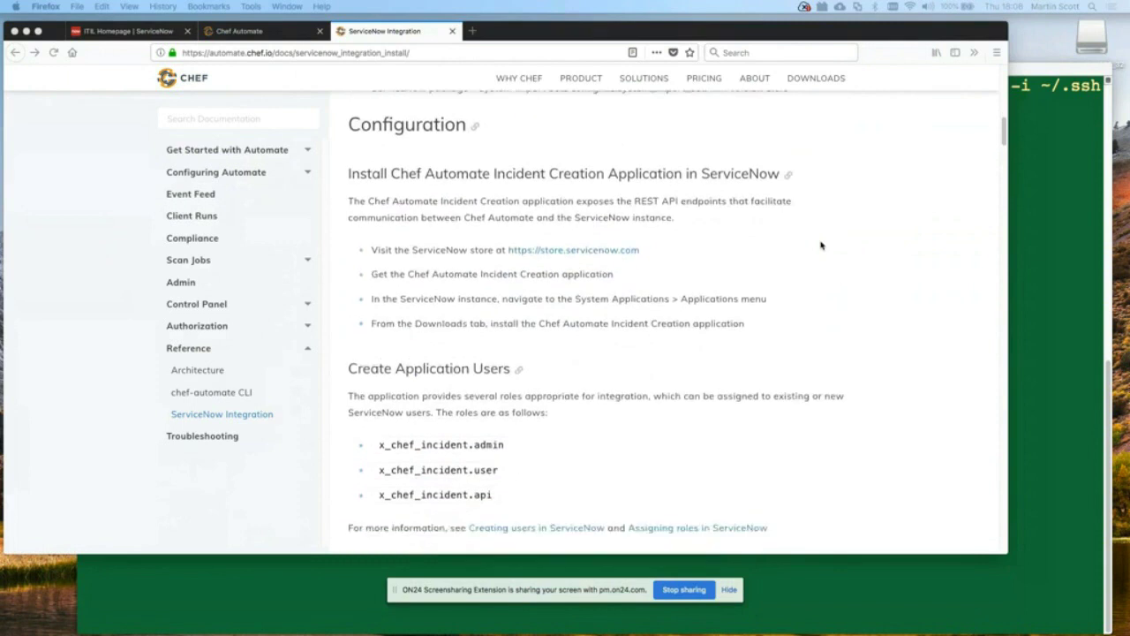
{"action": "scroll", "coordinate": [821, 245], "scroll_direction": "down", "scroll_amount": 1}
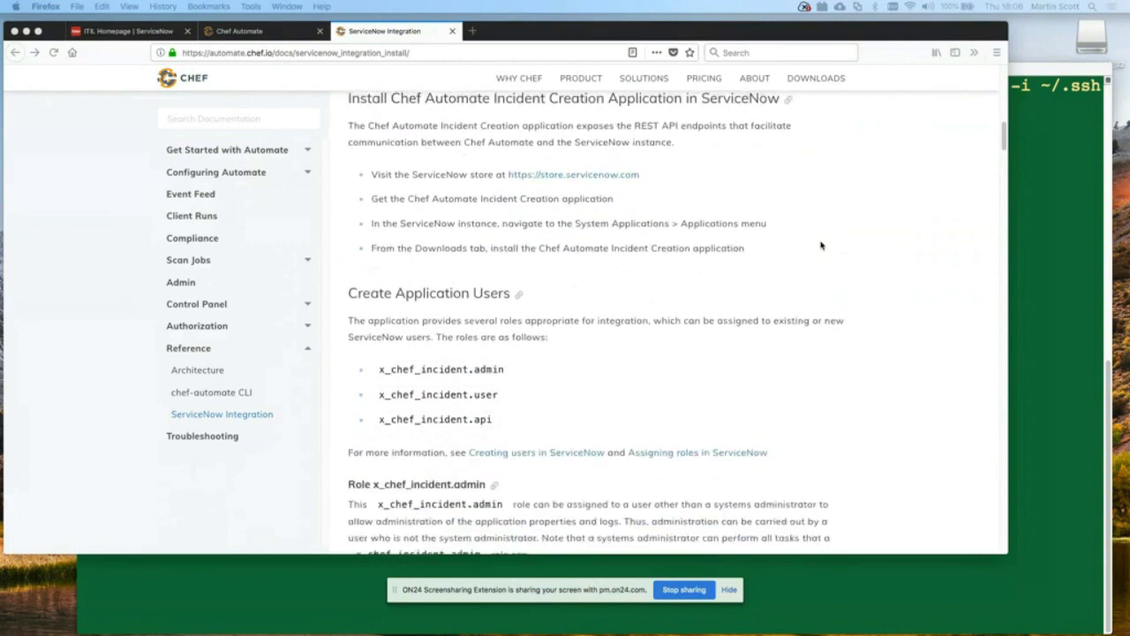
{"action": "scroll", "coordinate": [821, 246], "scroll_direction": "down", "scroll_amount": 1}
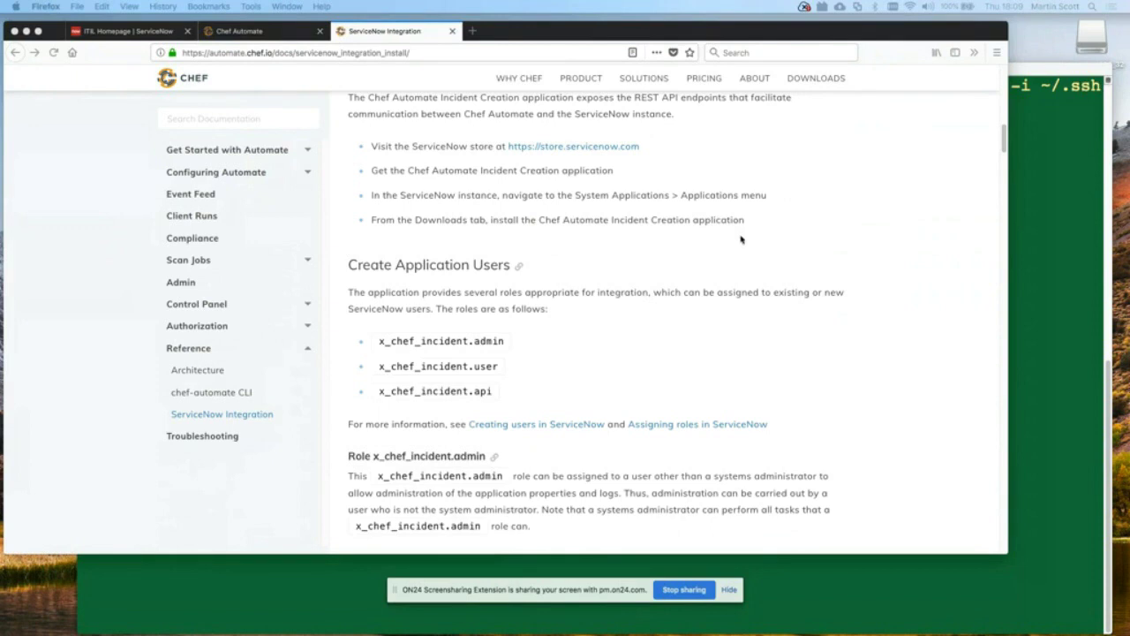
{"action": "left_click", "coordinate": [131, 33]}
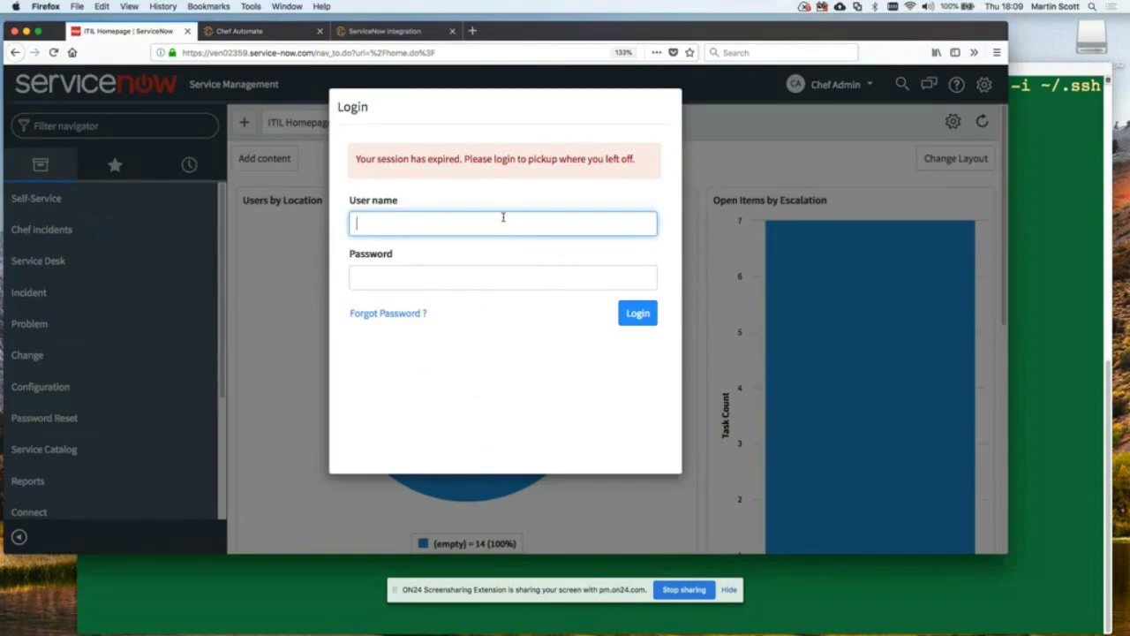
Step: Log back in to the expired ServiceNow session with the user's username and password
{"action": "type", "text": "mscott"}
{"action": "key", "text": "Tab"}
{"action": "type", "text": "**************"}
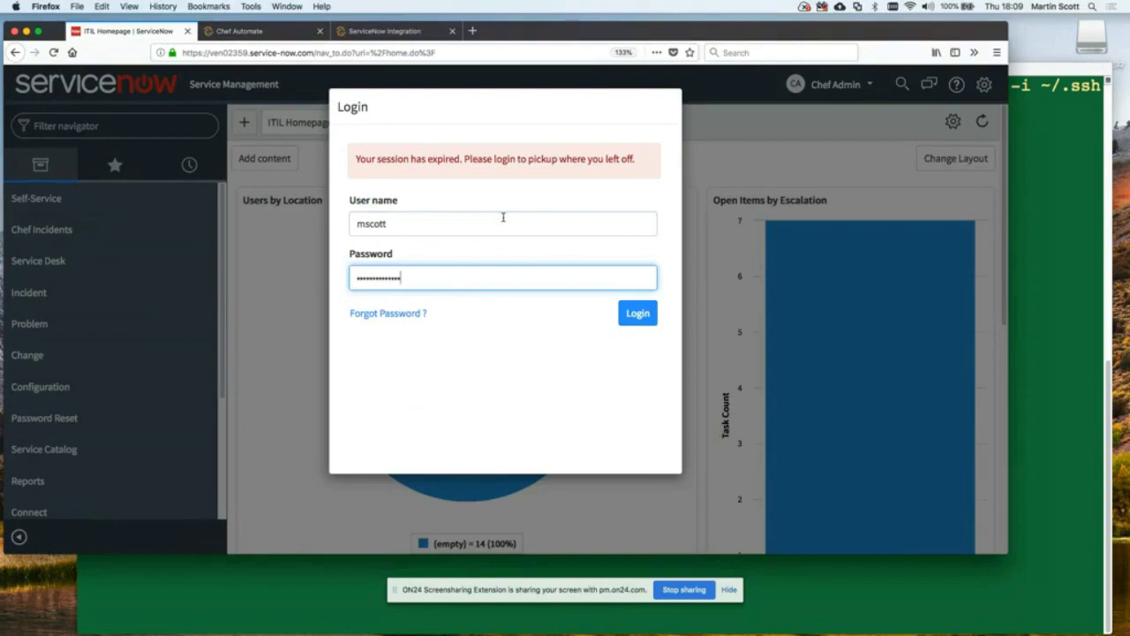
{"action": "key", "text": "Return"}
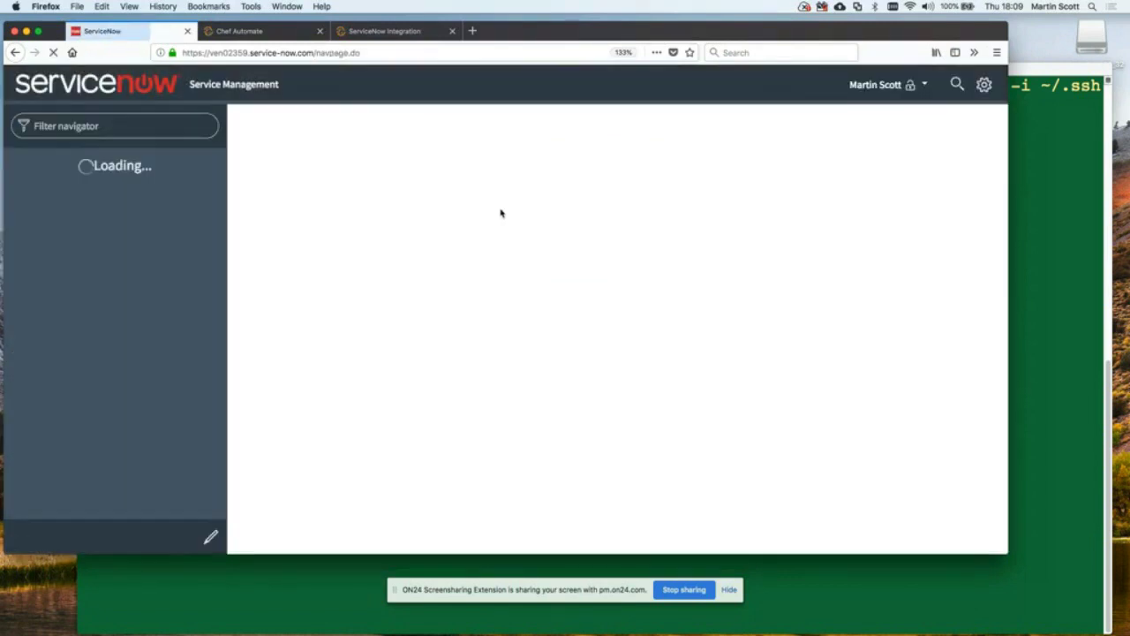
Step: Impersonate the Chef Admin user from the account menu
{"action": "left_click", "coordinate": [873, 88]}
{"action": "left_click", "coordinate": [821, 132]}
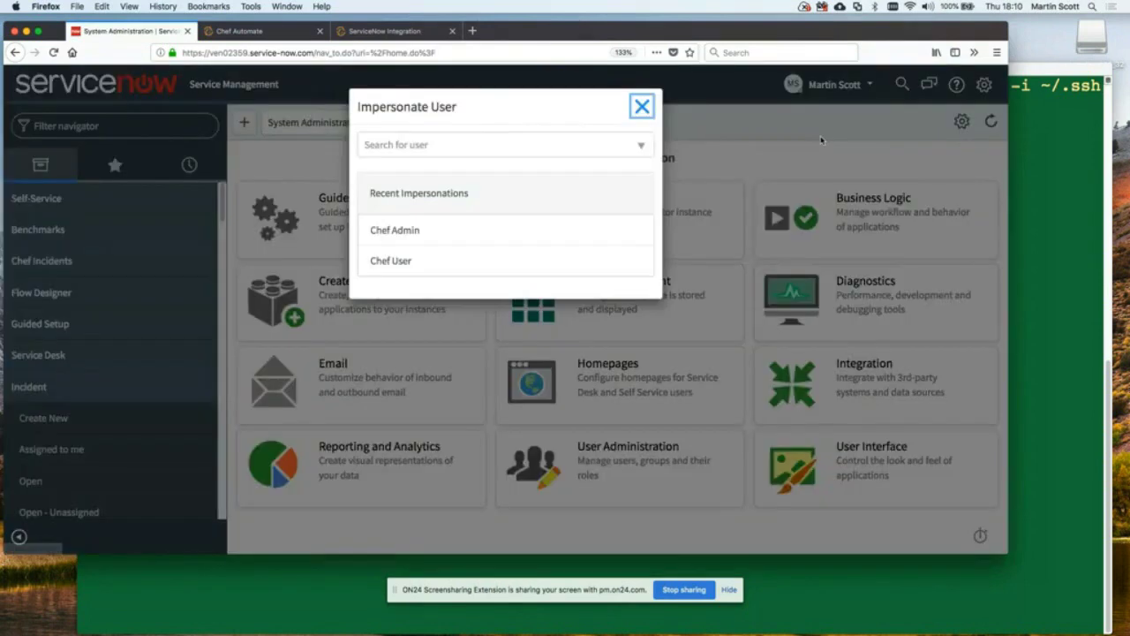
{"action": "left_click", "coordinate": [489, 231]}
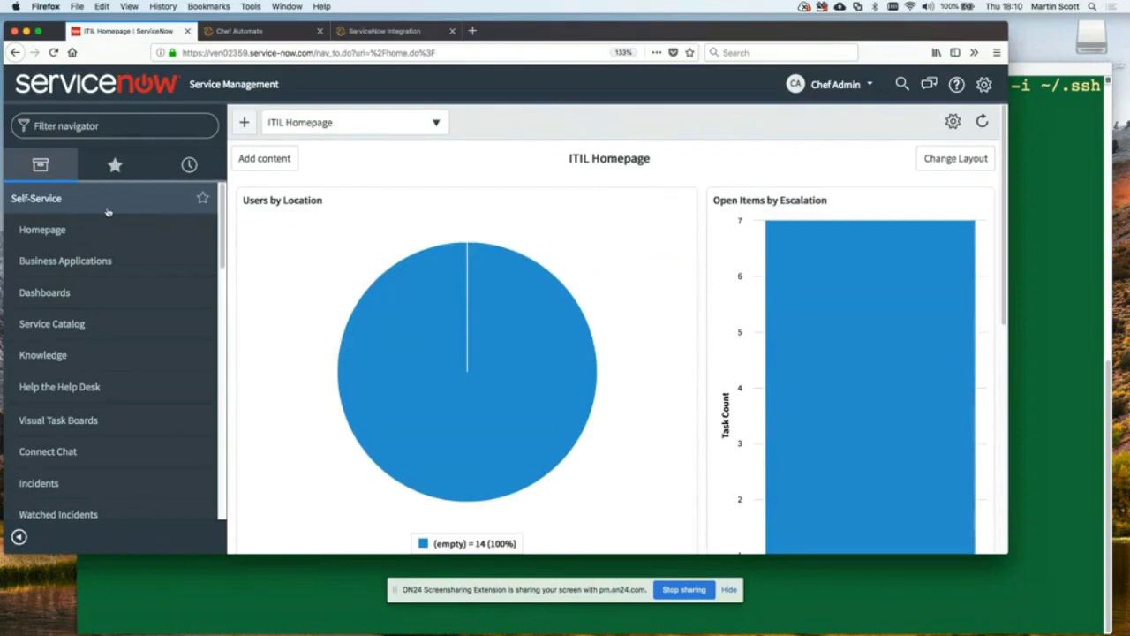
Step: Expand Chef Incidents and browse its Client runs, Inspec scans, Properties and Logs modules
{"action": "left_click", "coordinate": [98, 203]}
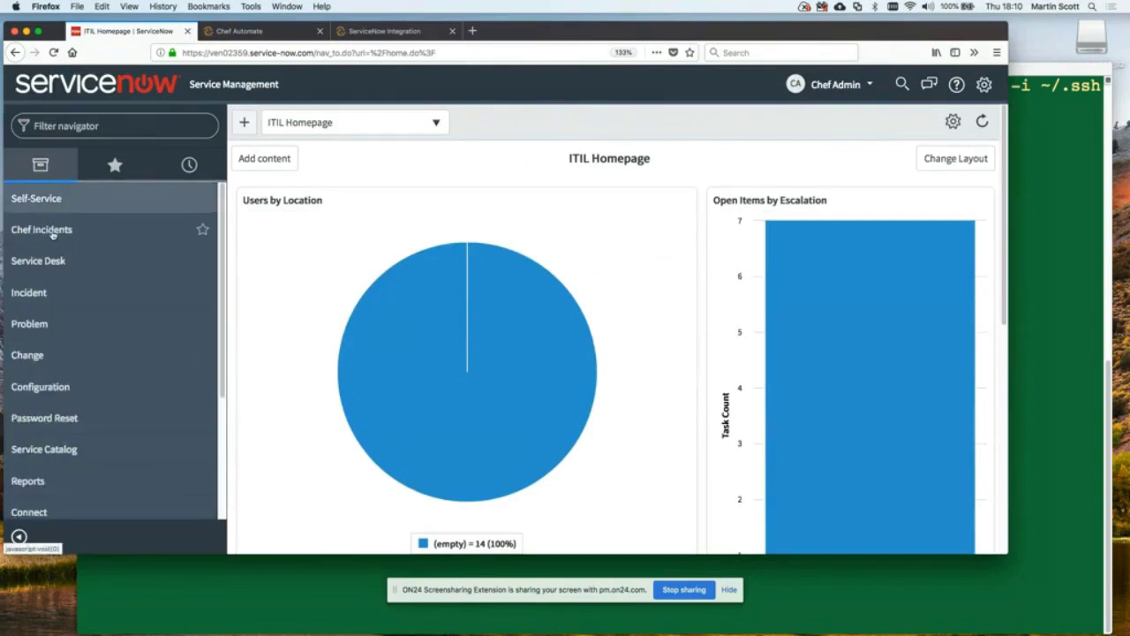
{"action": "left_click", "coordinate": [53, 233]}
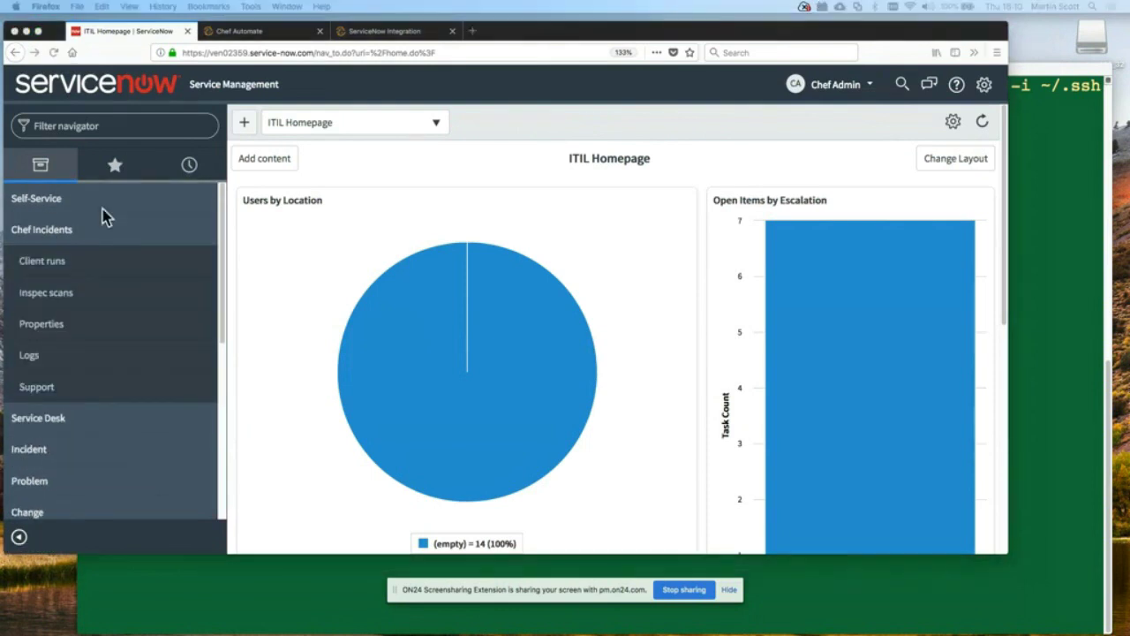
{"action": "left_click", "coordinate": [42, 263]}
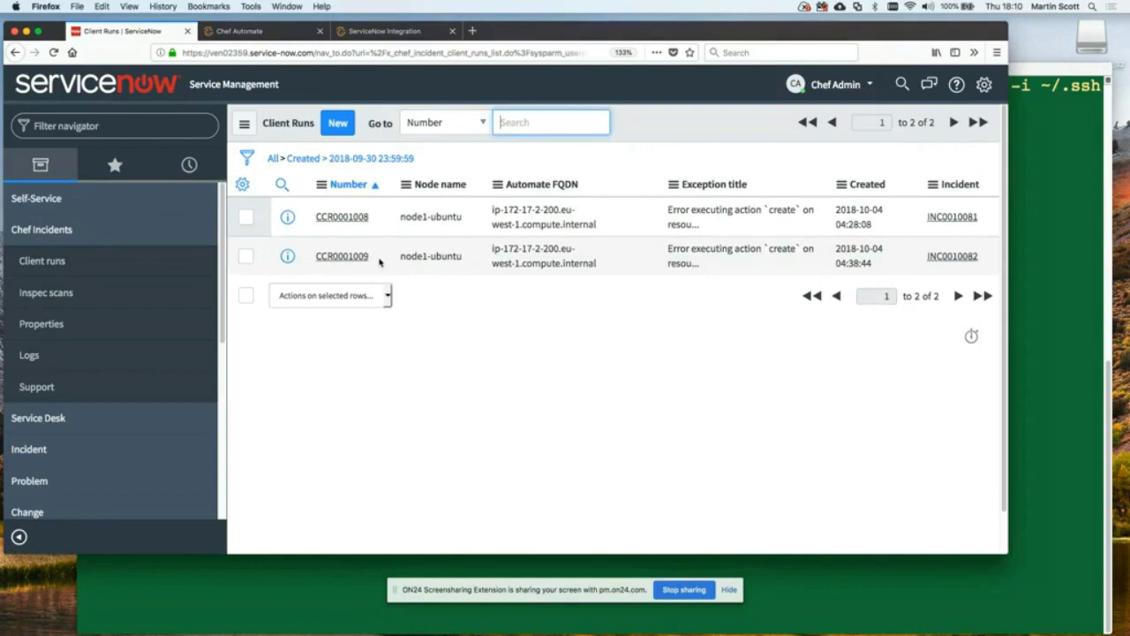
{"action": "left_click", "coordinate": [54, 295]}
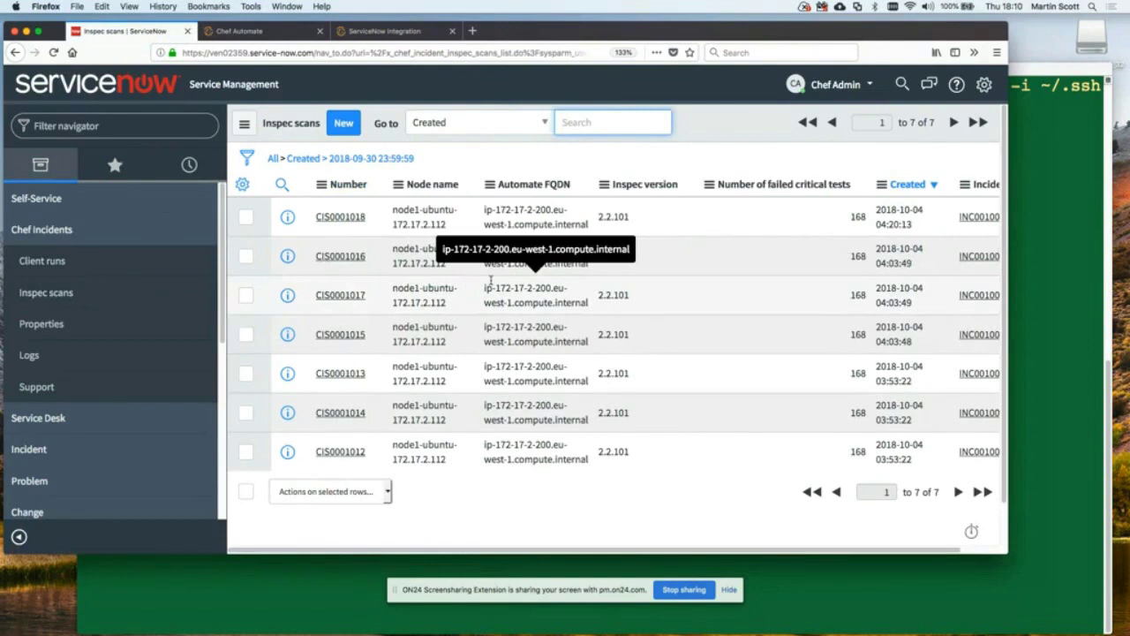
{"action": "left_click", "coordinate": [51, 324]}
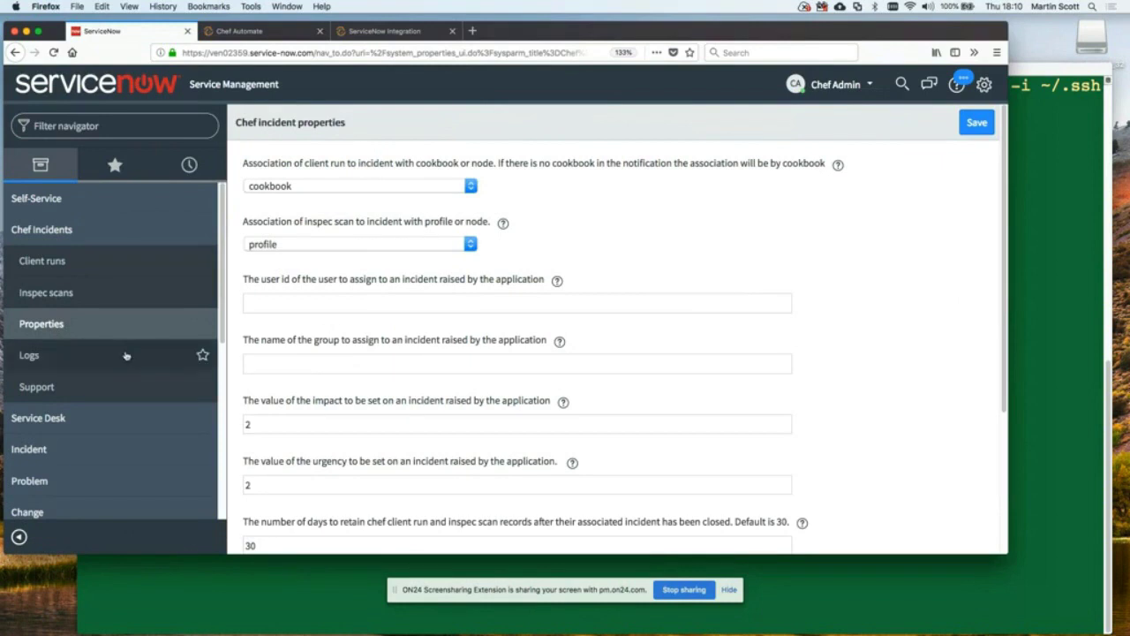
{"action": "left_click", "coordinate": [71, 356]}
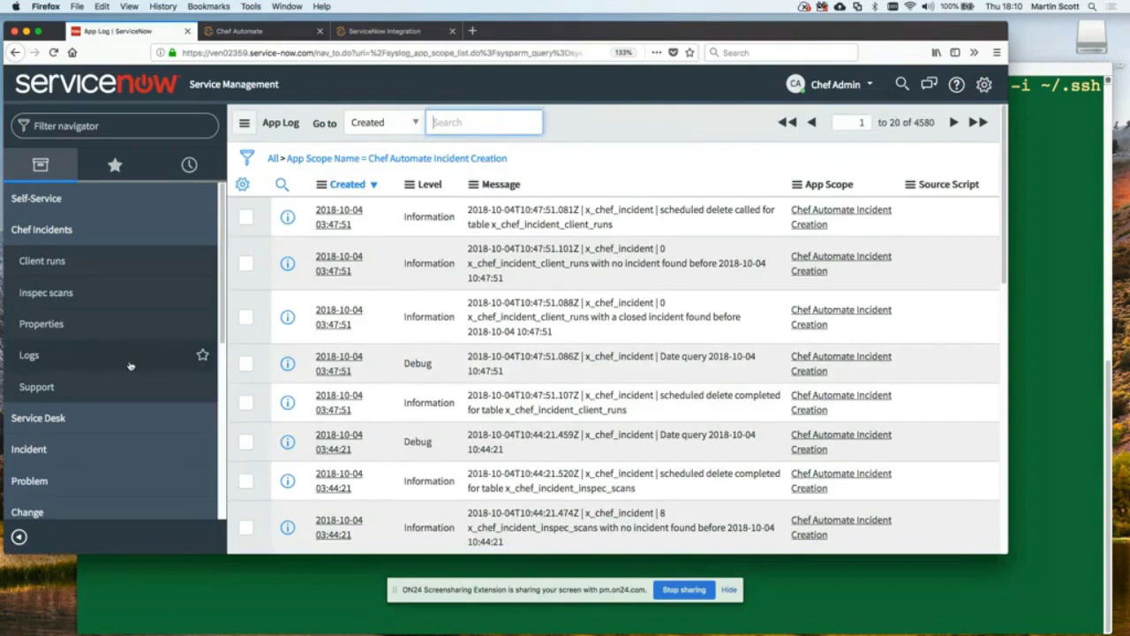
Step: Visit the Chef Support page and website, then return to the Client runs list
{"action": "left_click", "coordinate": [34, 389]}
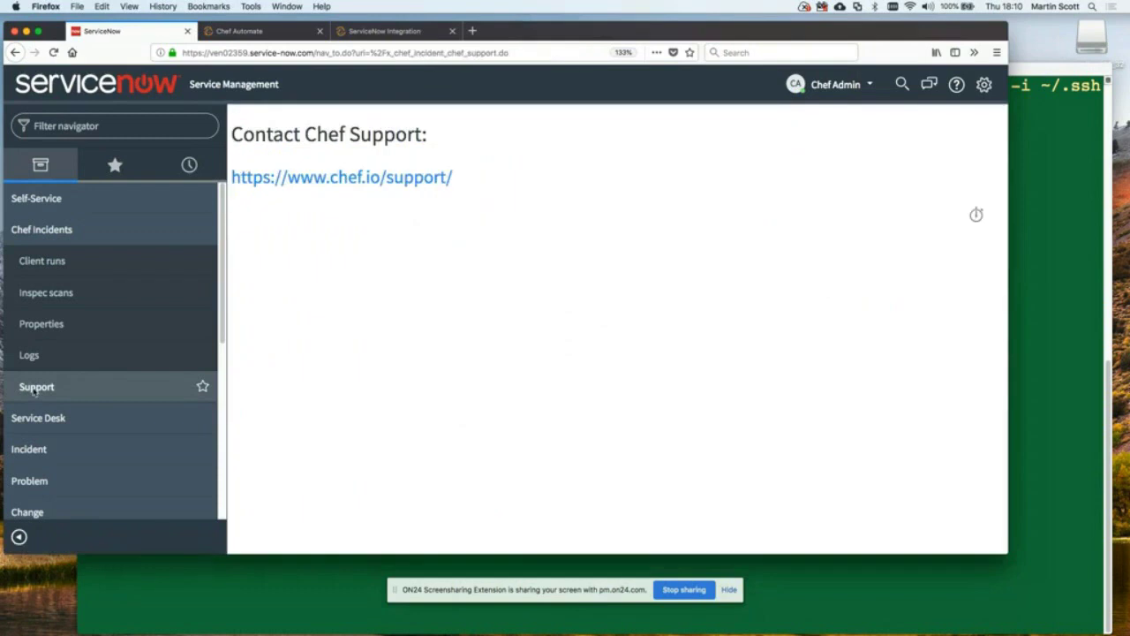
{"action": "left_click", "coordinate": [381, 183]}
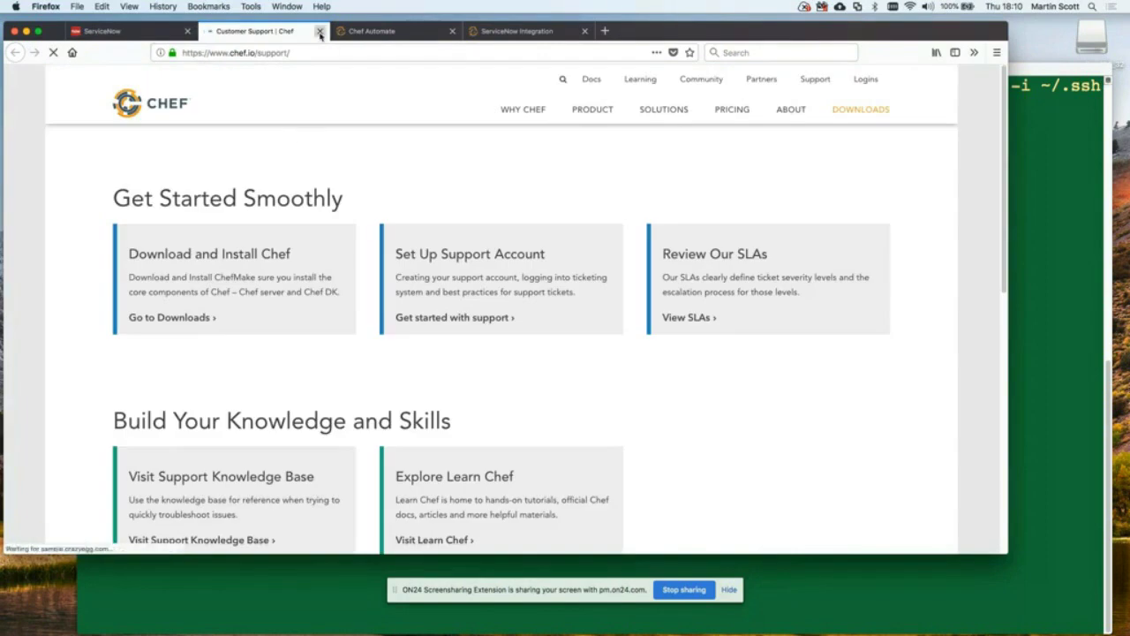
{"action": "left_click", "coordinate": [319, 33]}
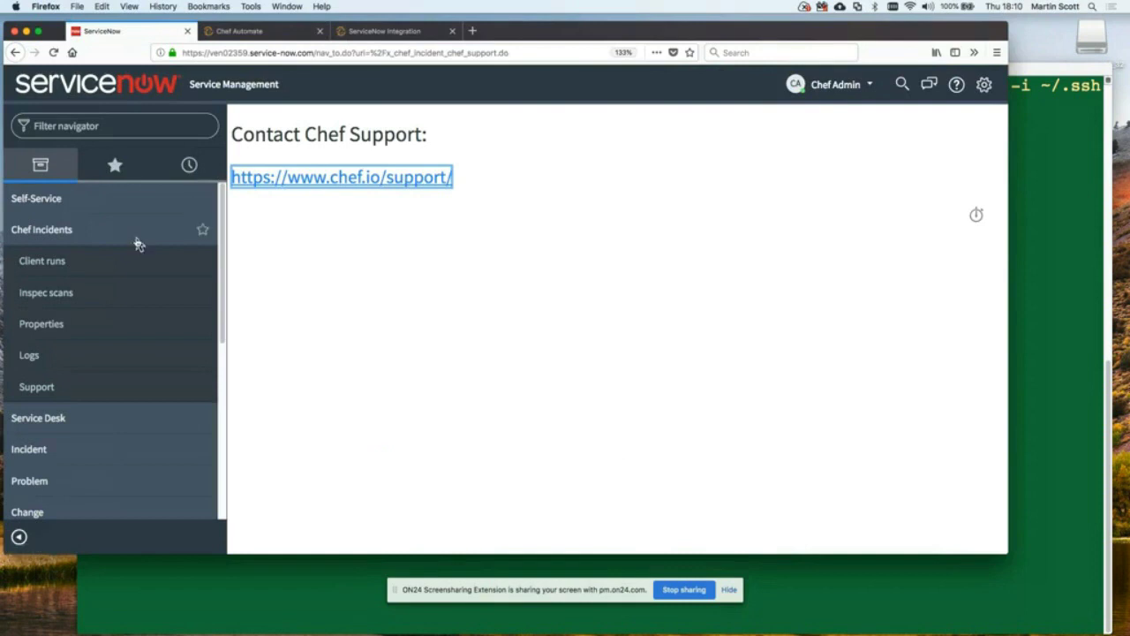
{"action": "left_click", "coordinate": [40, 263]}
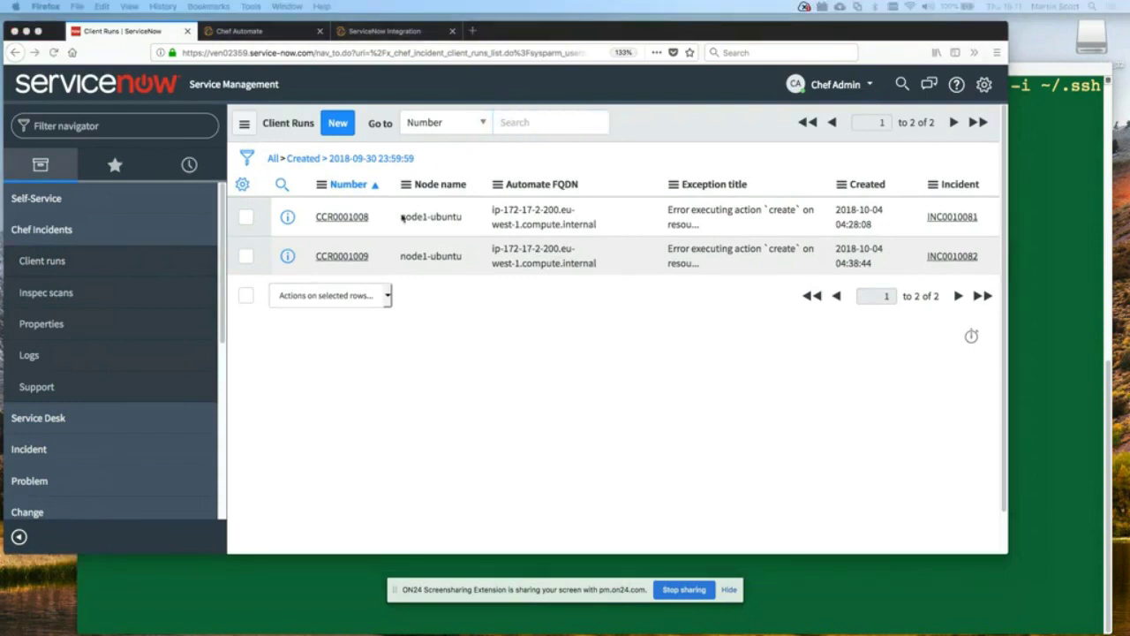
Step: Open client run CCR0001008 and follow its failure URL to the node1-ubuntu run in Chef Automate
{"action": "left_click", "coordinate": [350, 220]}
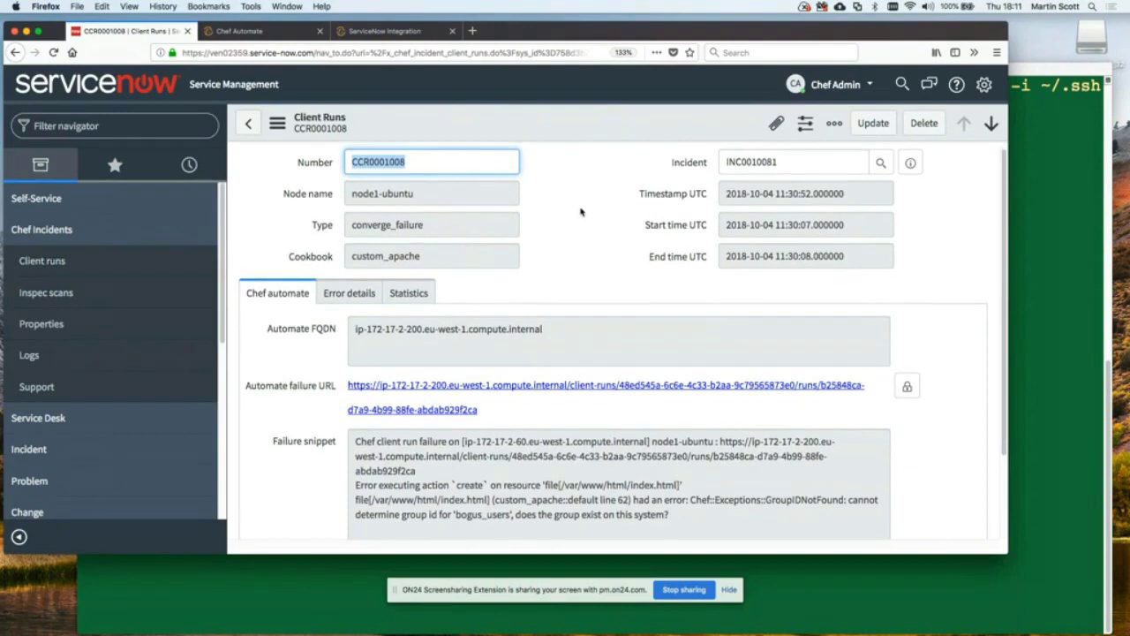
{"action": "scroll", "coordinate": [581, 212], "scroll_direction": "down", "scroll_amount": 1}
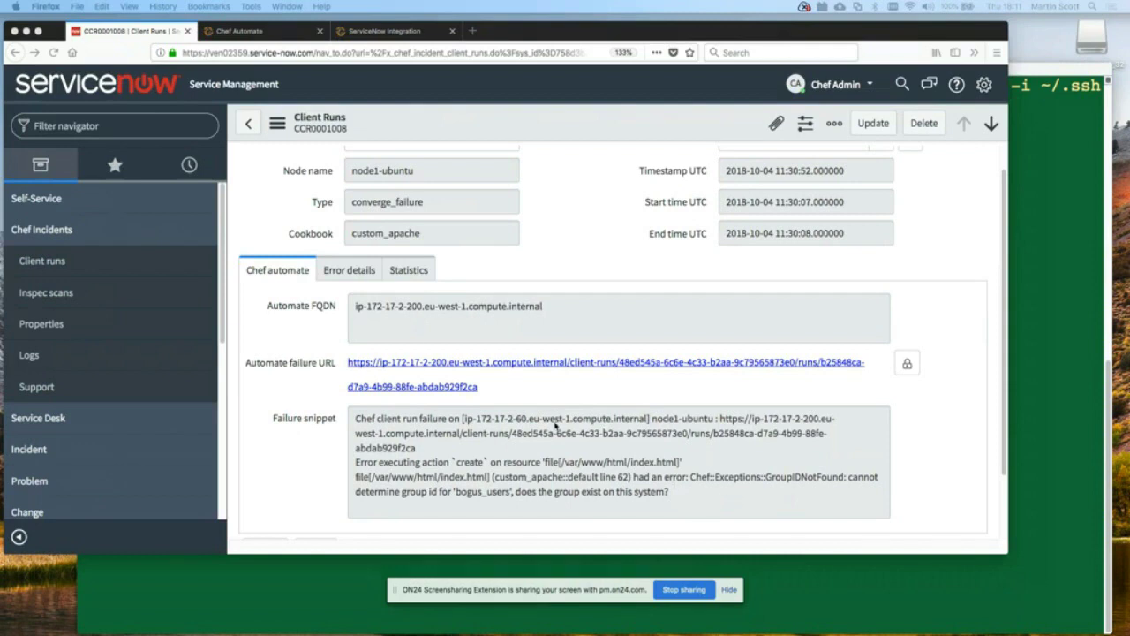
{"action": "left_click", "coordinate": [423, 364]}
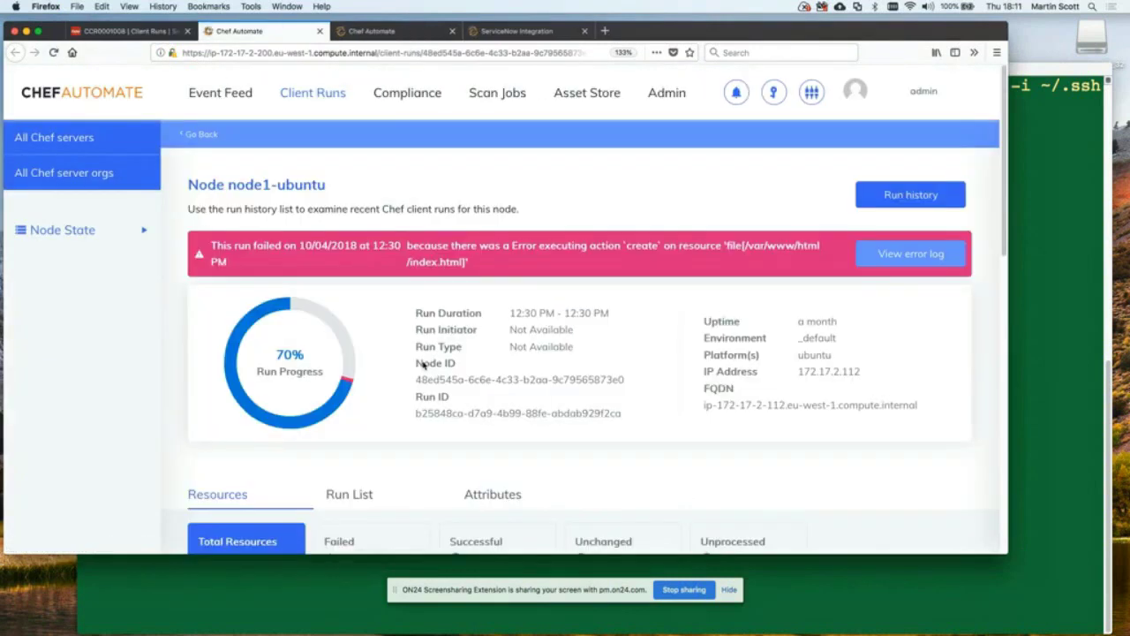
Step: Review the run's error log showing GroupIDNotFound for 'bogus_users', then return to ServiceNow
{"action": "left_click", "coordinate": [902, 255]}
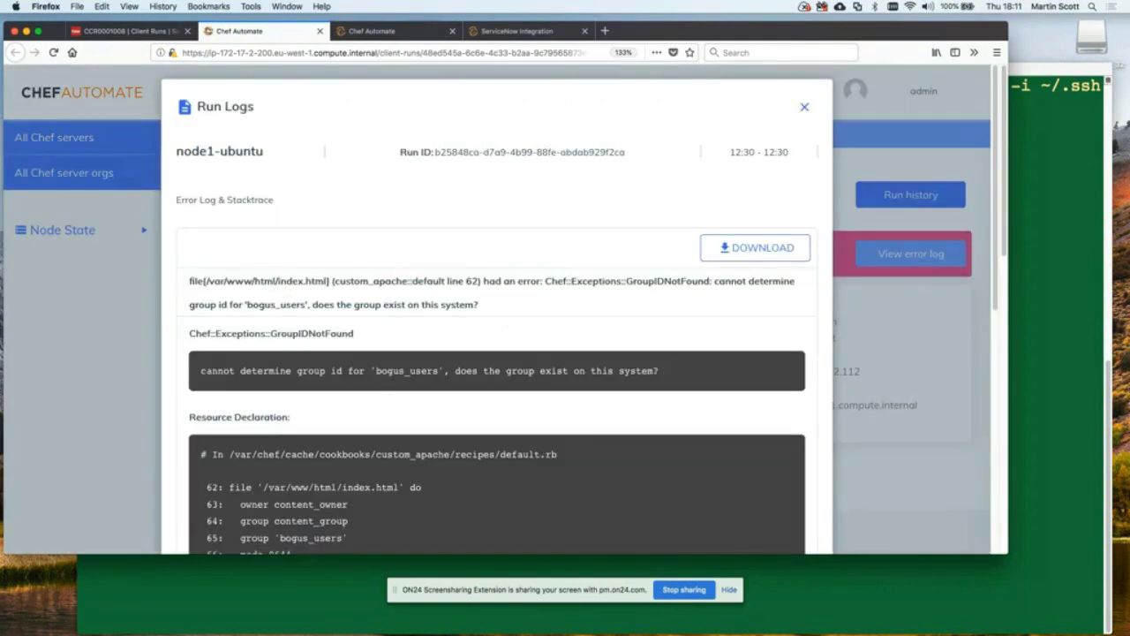
{"action": "scroll", "coordinate": [571, 377], "scroll_direction": "down", "scroll_amount": 3}
{"action": "scroll", "coordinate": [571, 377], "scroll_direction": "up", "scroll_amount": 3}
{"action": "left_click", "coordinate": [804, 106]}
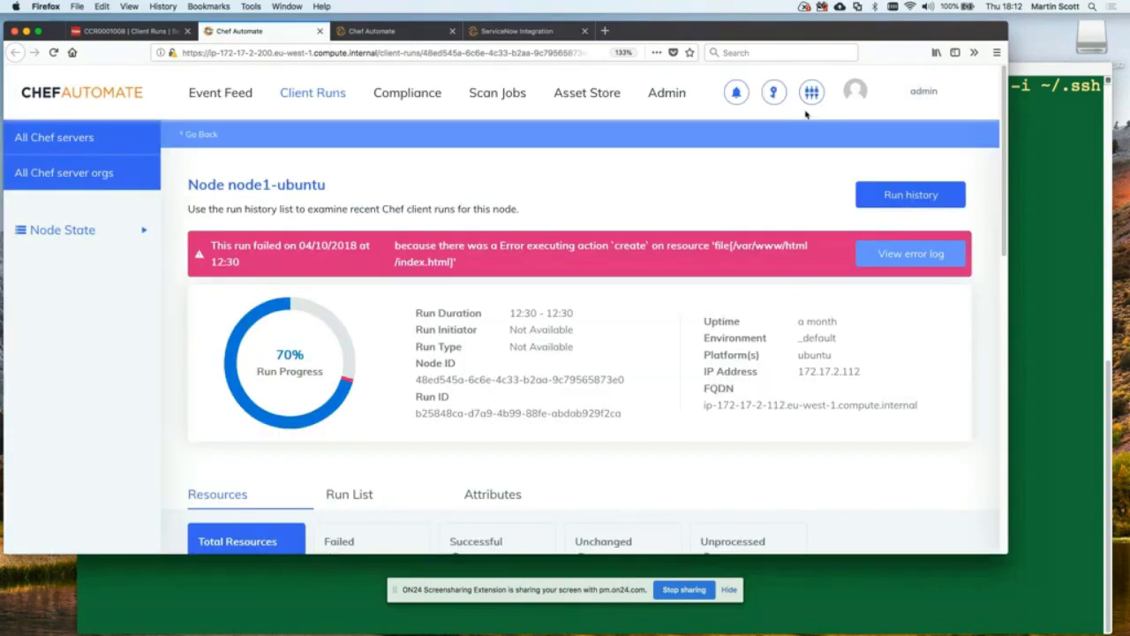
{"action": "left_click", "coordinate": [137, 32]}
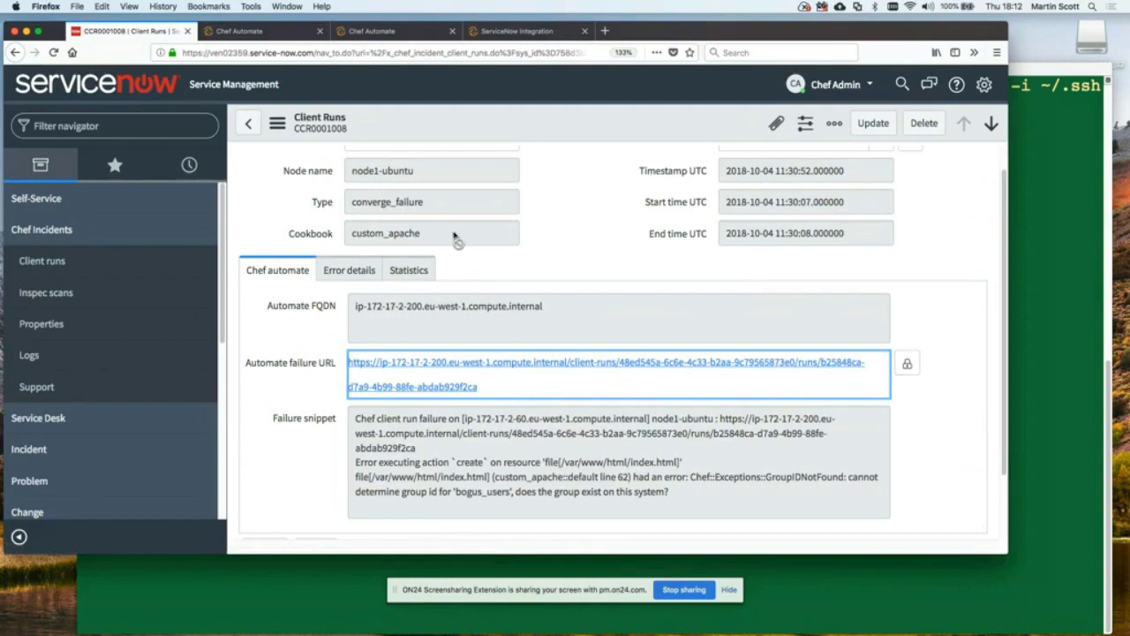
Step: Read the client run's exception details, then open linked incident INC0010081 for the custom_apache failure
{"action": "left_click", "coordinate": [633, 470]}
{"action": "left_click", "coordinate": [334, 269]}
{"action": "scroll", "coordinate": [463, 294], "scroll_direction": "down", "scroll_amount": 1}
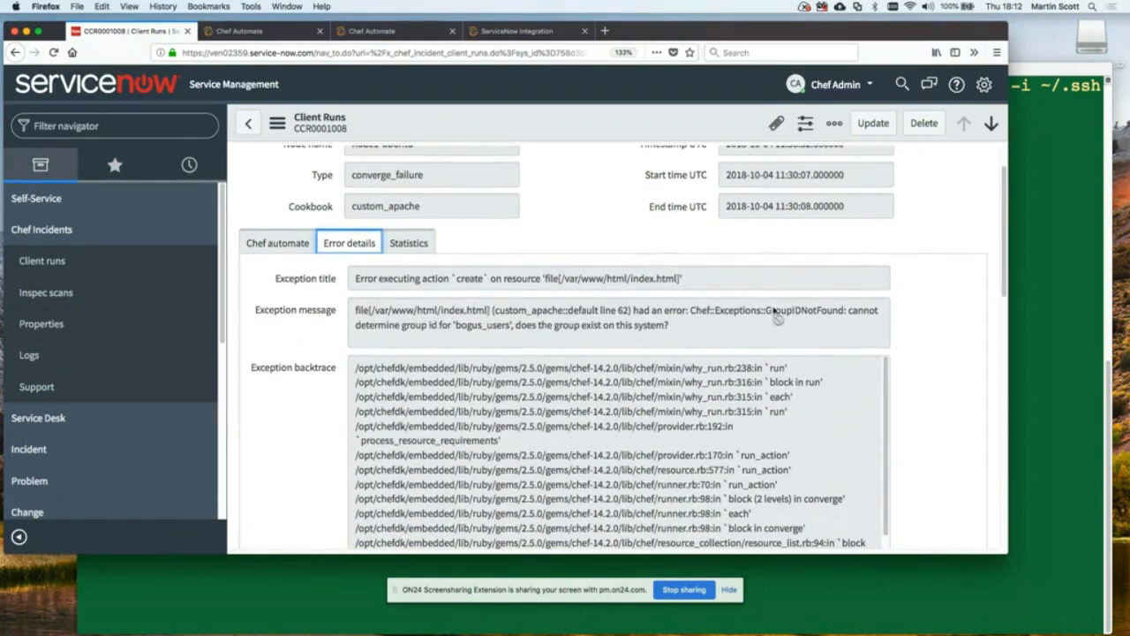
{"action": "scroll", "coordinate": [794, 379], "scroll_direction": "down", "scroll_amount": 3}
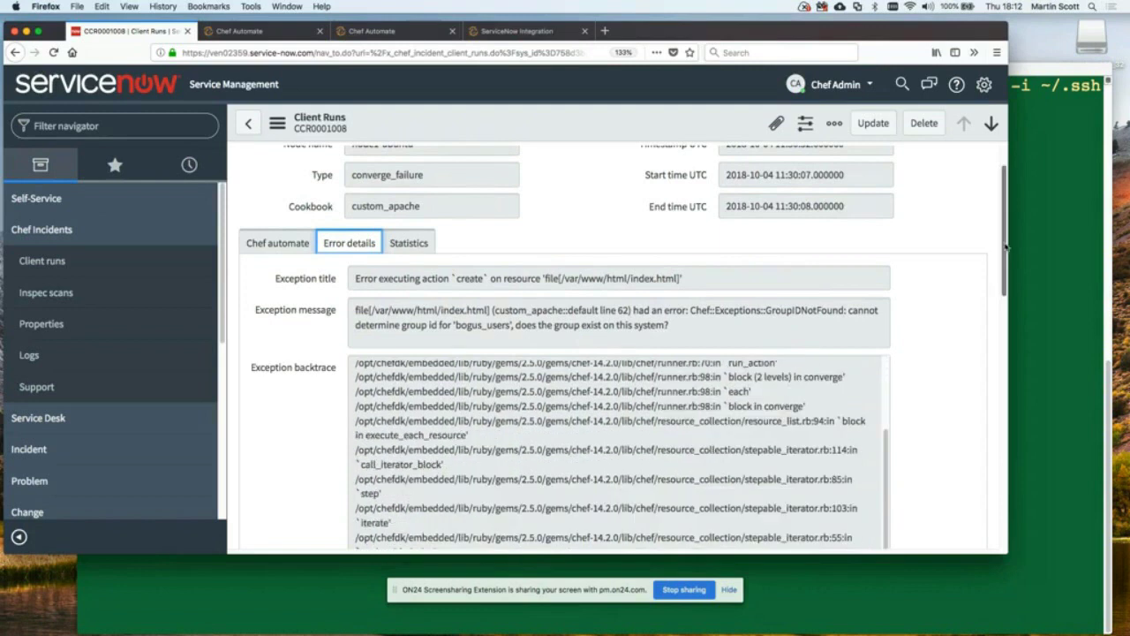
{"action": "scroll", "coordinate": [1005, 247], "scroll_direction": "down", "scroll_amount": 5}
{"action": "scroll", "coordinate": [552, 325], "scroll_direction": "up", "scroll_amount": 6}
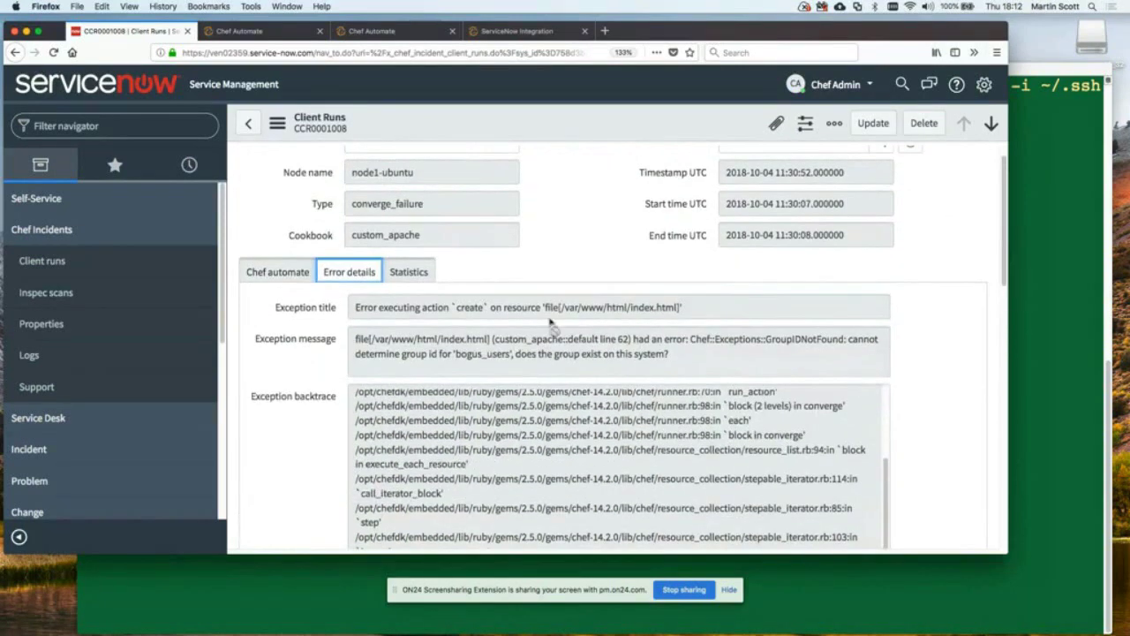
{"action": "scroll", "coordinate": [520, 362], "scroll_direction": "up", "scroll_amount": 1}
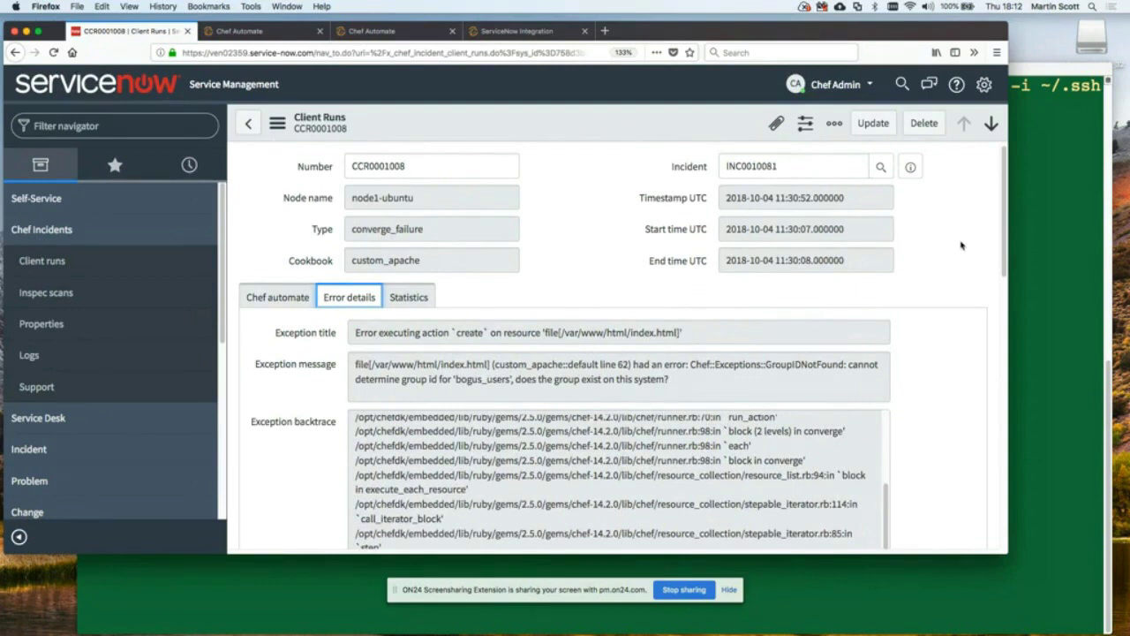
{"action": "left_click", "coordinate": [911, 169]}
{"action": "left_click", "coordinate": [916, 208]}
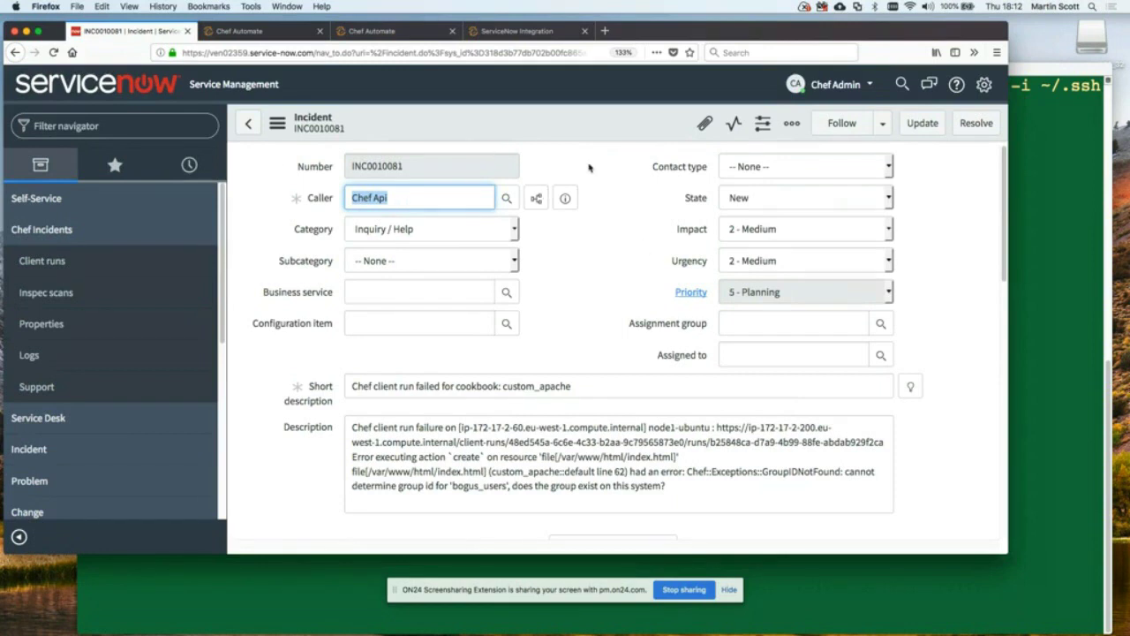
{"action": "scroll", "coordinate": [589, 167], "scroll_direction": "down", "scroll_amount": 2}
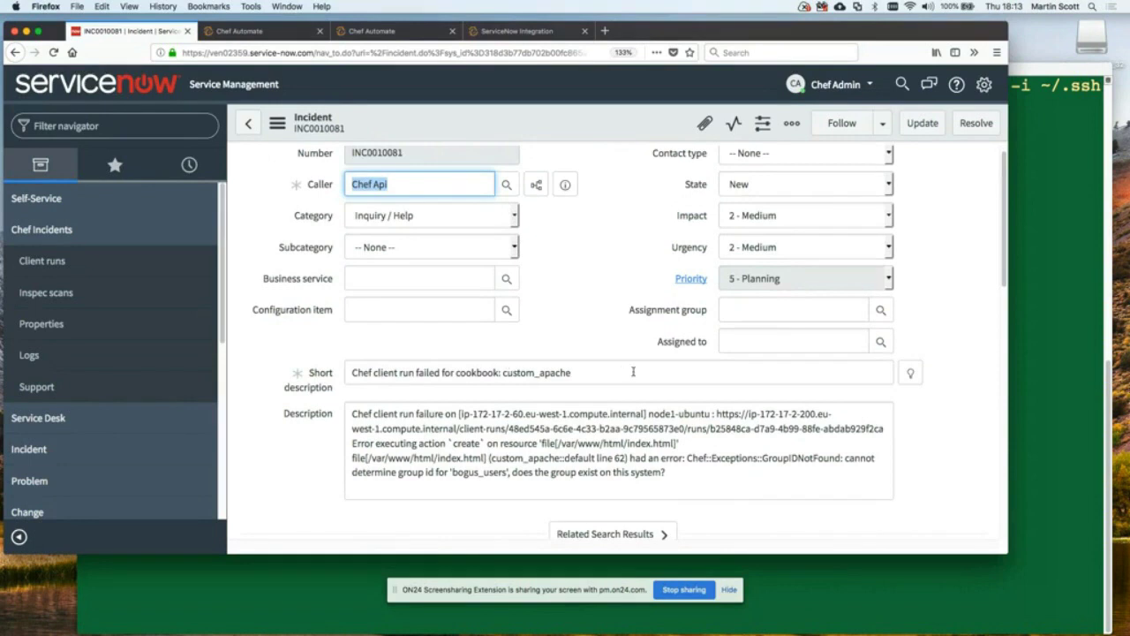
{"action": "scroll", "coordinate": [633, 371], "scroll_direction": "down", "scroll_amount": 2}
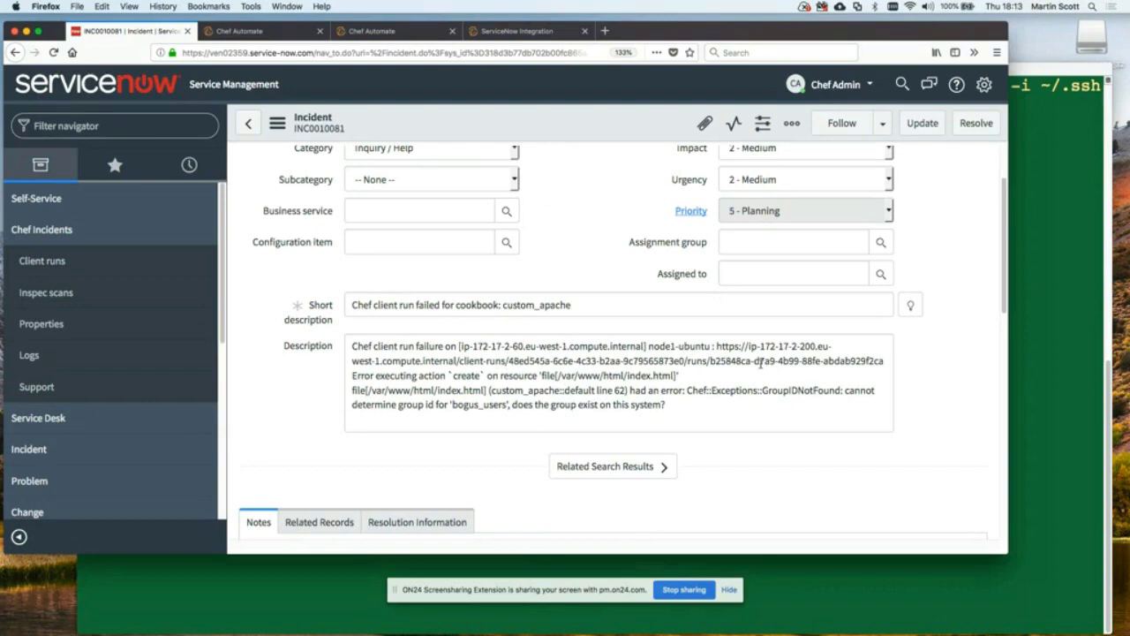
{"action": "scroll", "coordinate": [760, 363], "scroll_direction": "down", "scroll_amount": 5}
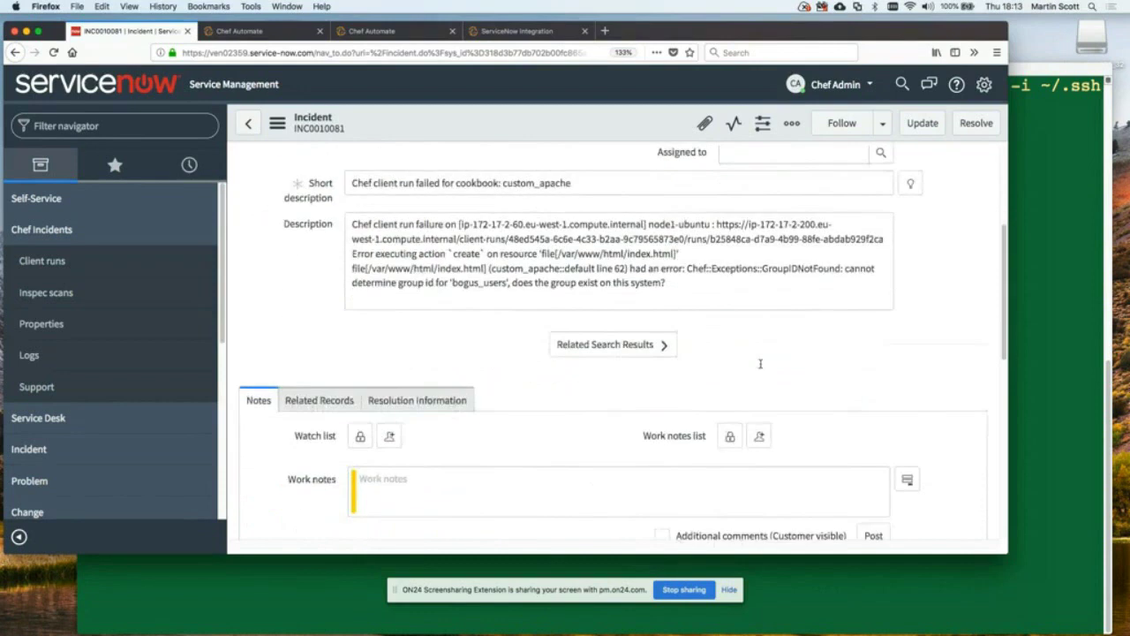
{"action": "scroll", "coordinate": [761, 367], "scroll_direction": "down", "scroll_amount": 9}
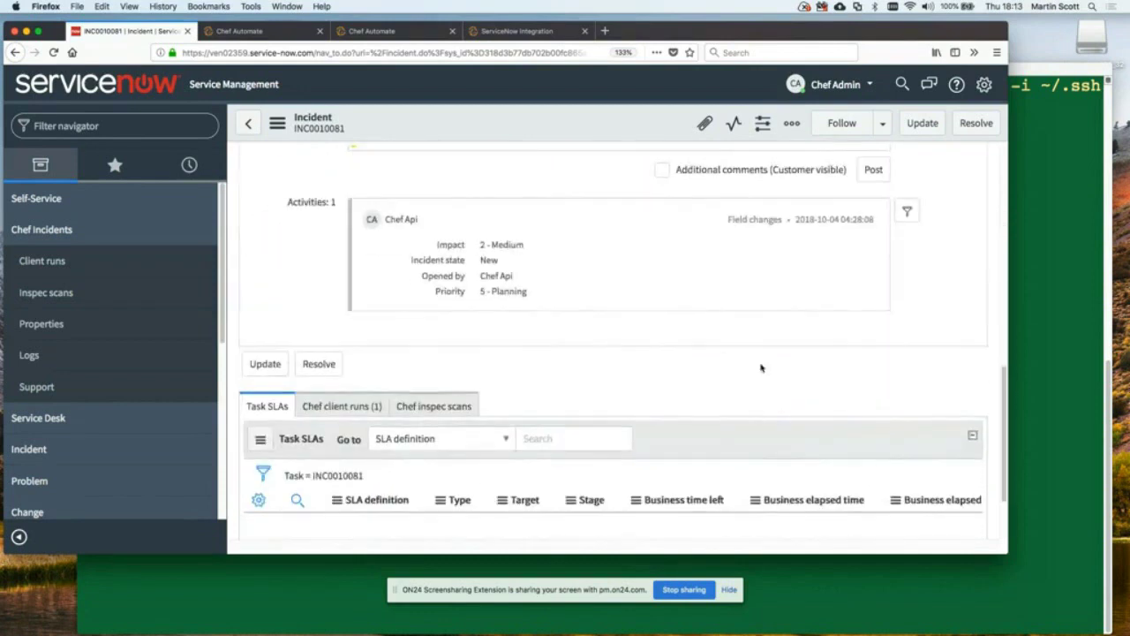
{"action": "left_click", "coordinate": [364, 311]}
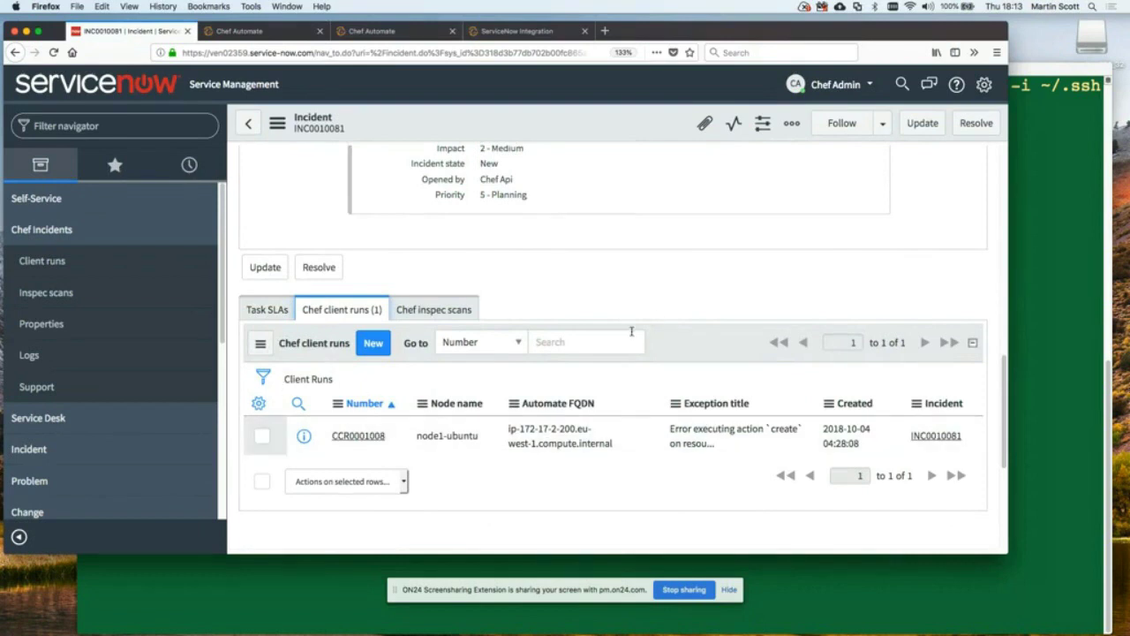
{"action": "scroll", "coordinate": [631, 331], "scroll_direction": "up", "scroll_amount": 1}
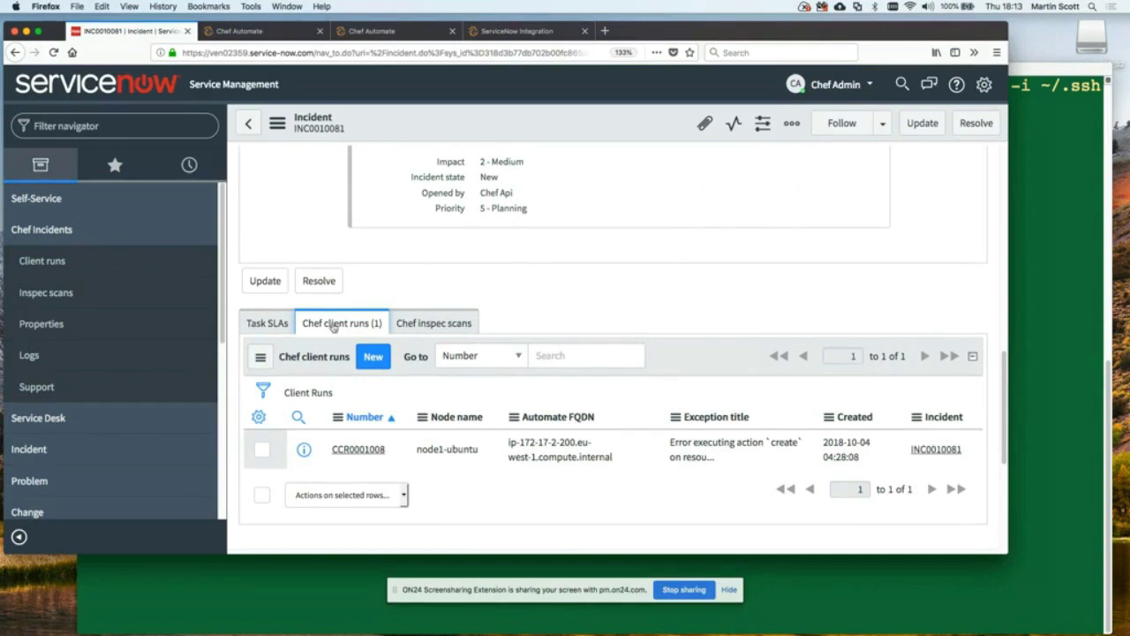
{"action": "scroll", "coordinate": [333, 327], "scroll_direction": "up", "scroll_amount": 15}
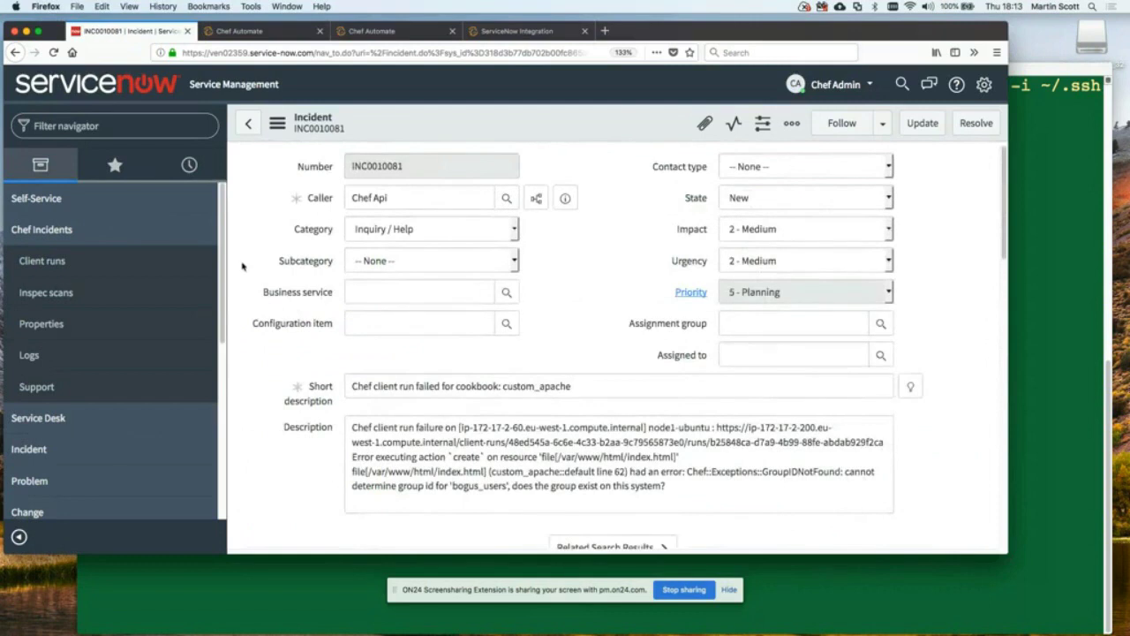
Step: Check the Chef incident properties, keeping client run association on cookbook, then view Client runs
{"action": "left_click", "coordinate": [68, 324]}
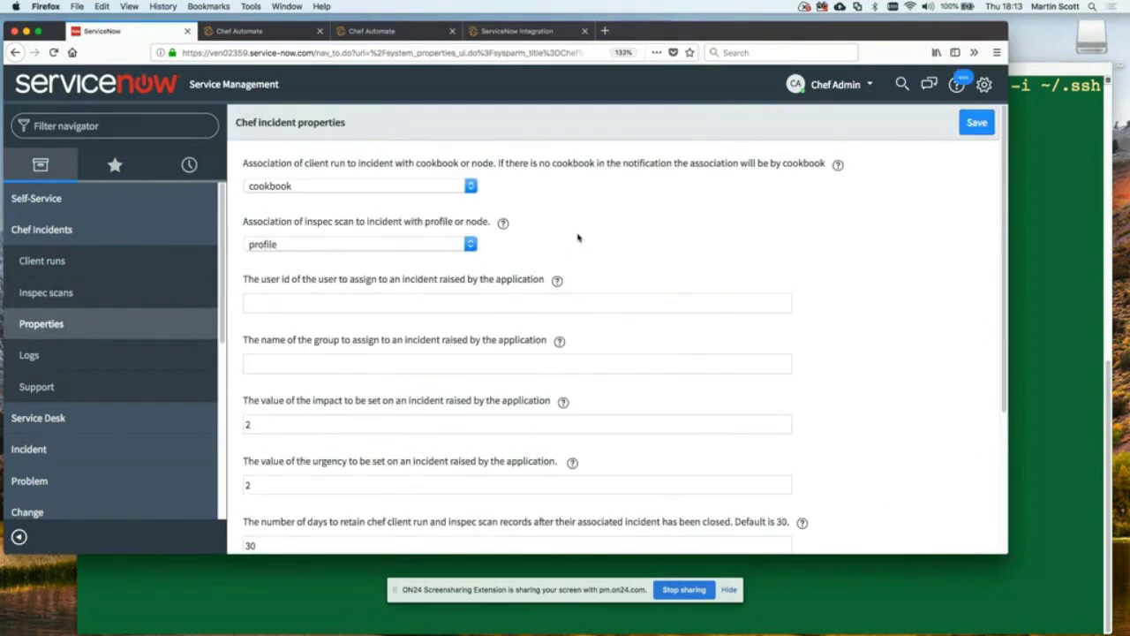
{"action": "left_click", "coordinate": [474, 188]}
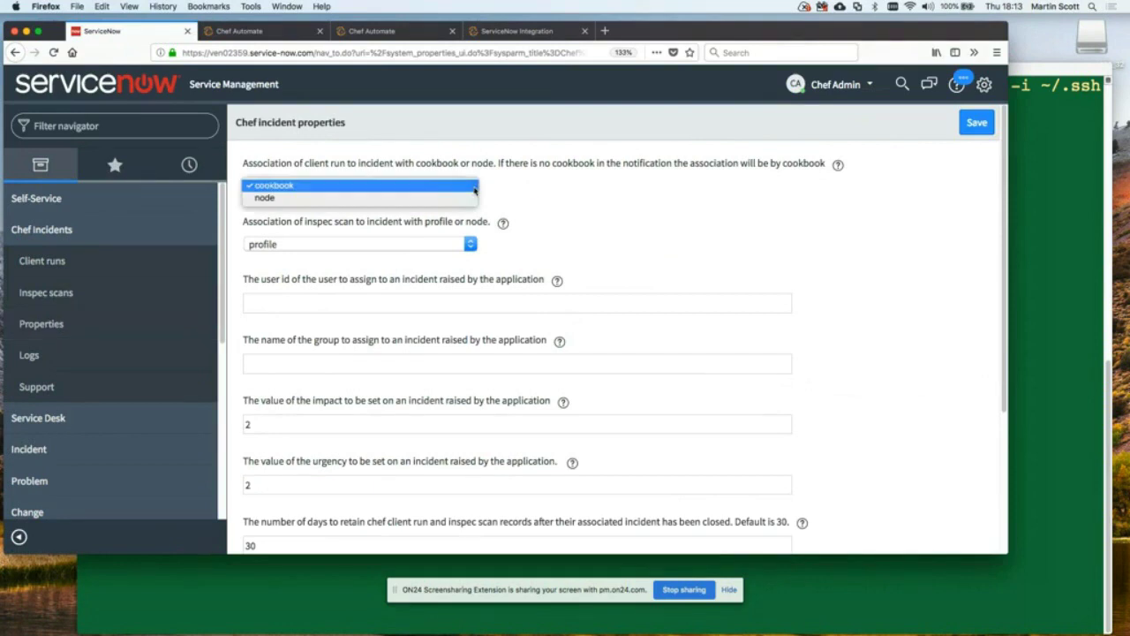
{"action": "left_click", "coordinate": [544, 191]}
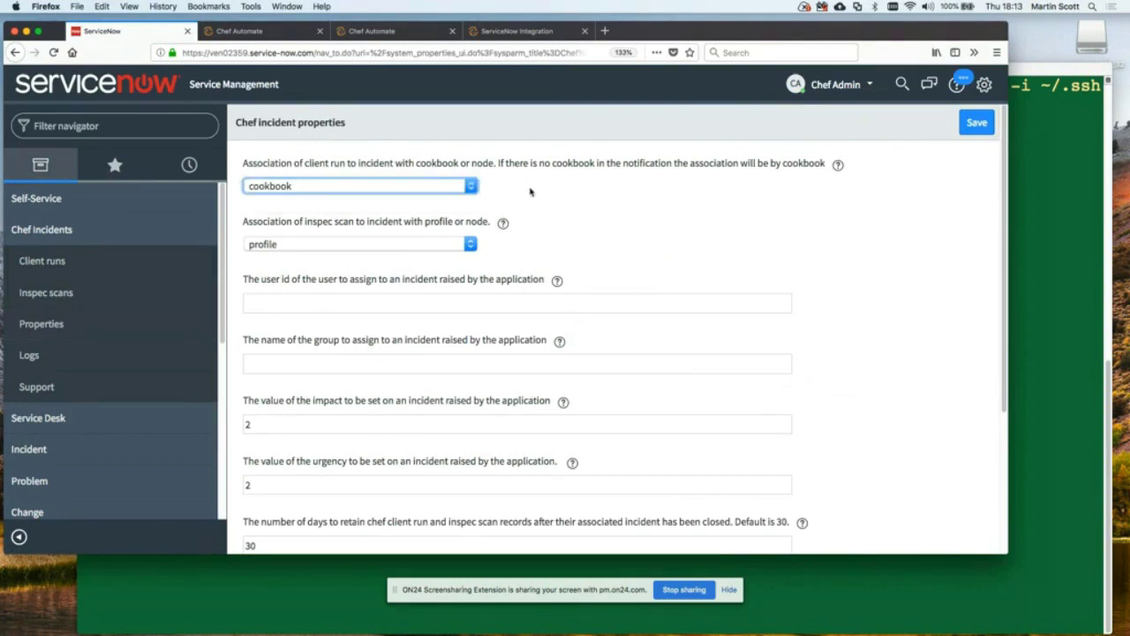
{"action": "left_click", "coordinate": [53, 266]}
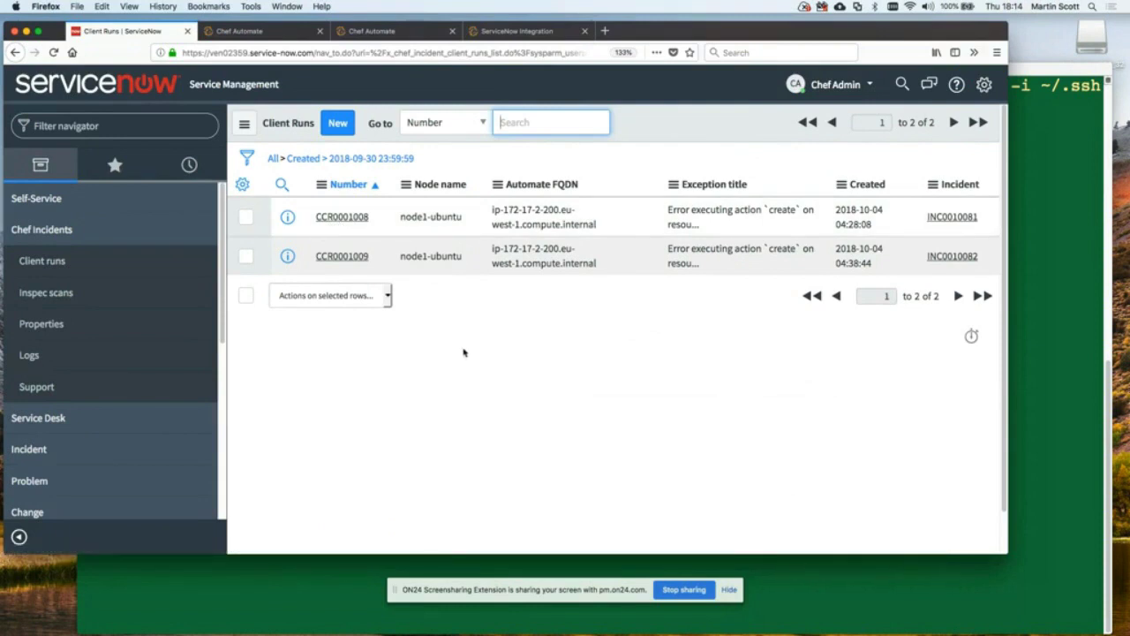
Step: Open client run CCR0001009 and its linked incident INC0010082
{"action": "left_click", "coordinate": [337, 258]}
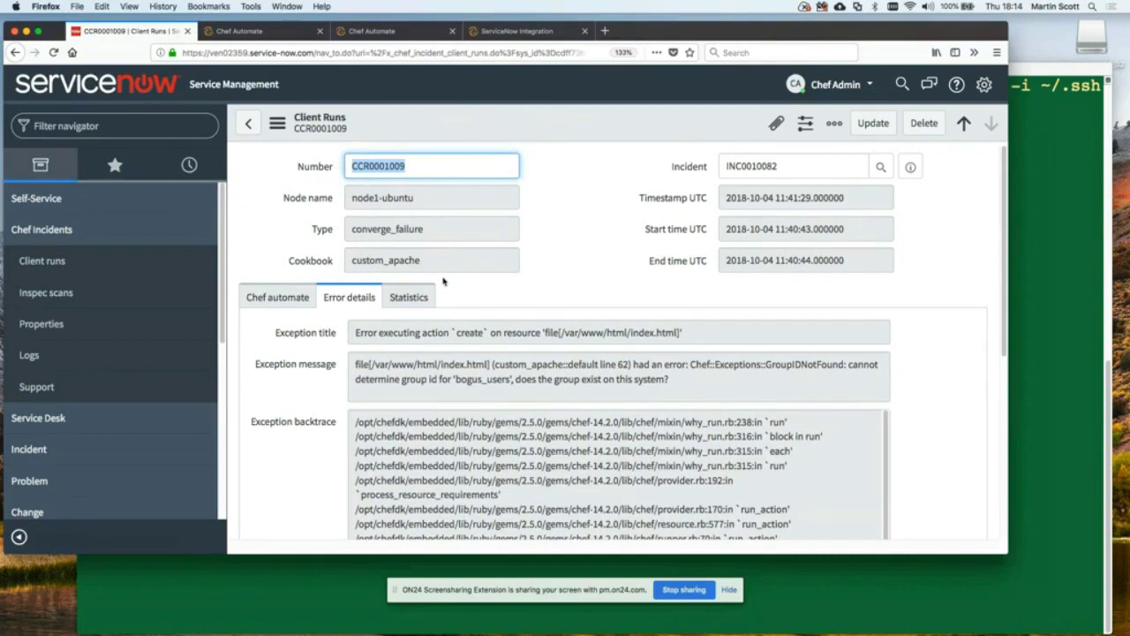
{"action": "scroll", "coordinate": [434, 380], "scroll_direction": "down", "scroll_amount": 1}
{"action": "scroll", "coordinate": [435, 378], "scroll_direction": "down", "scroll_amount": 3}
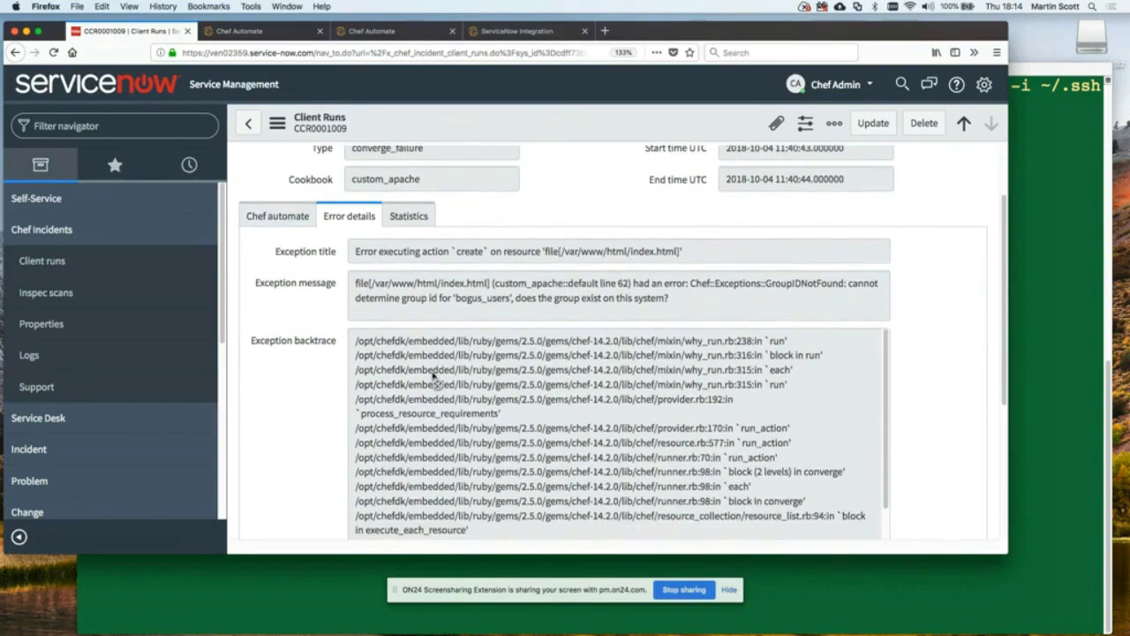
{"action": "scroll", "coordinate": [435, 377], "scroll_direction": "up", "scroll_amount": 3}
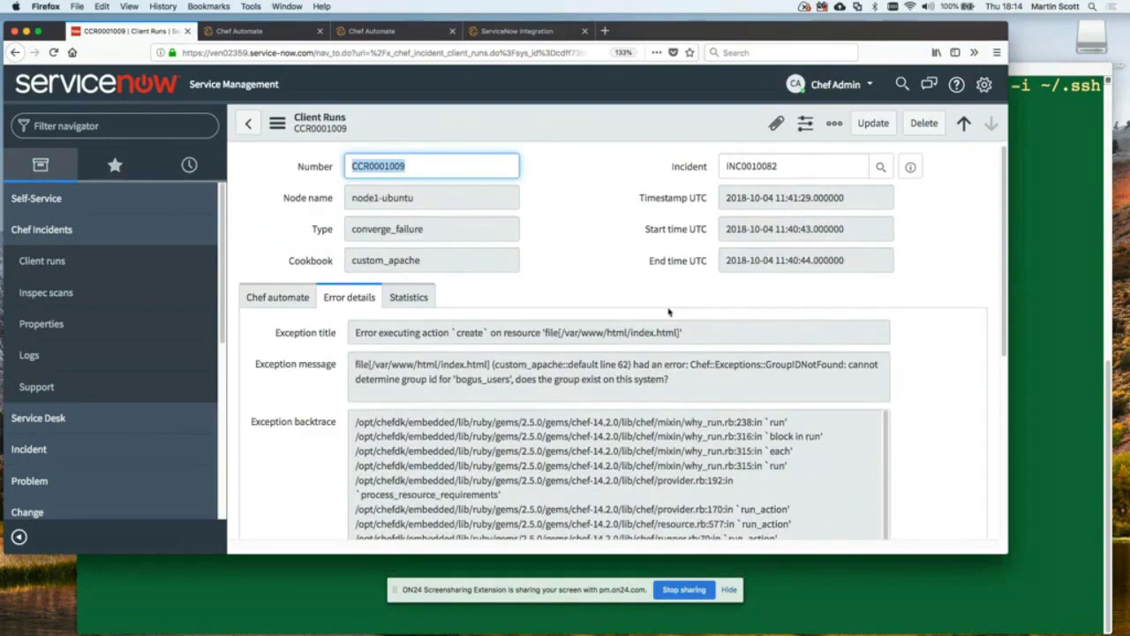
{"action": "left_click", "coordinate": [912, 171]}
{"action": "left_click", "coordinate": [947, 212]}
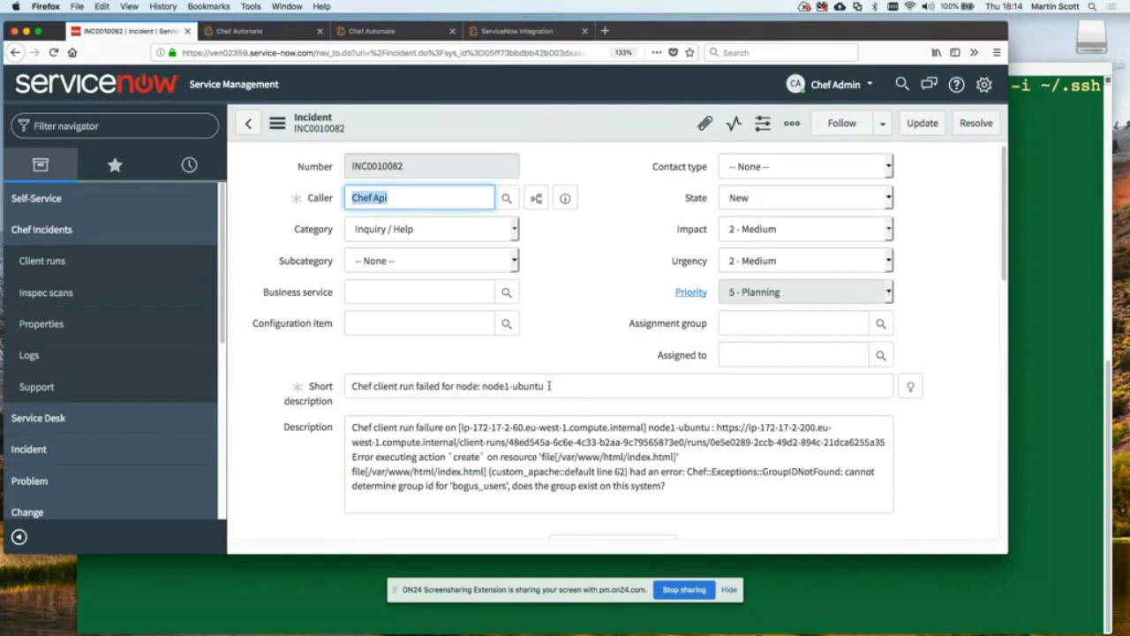
Step: Change the Chef incident properties to associate client runs with incidents by node
{"action": "left_click", "coordinate": [49, 327]}
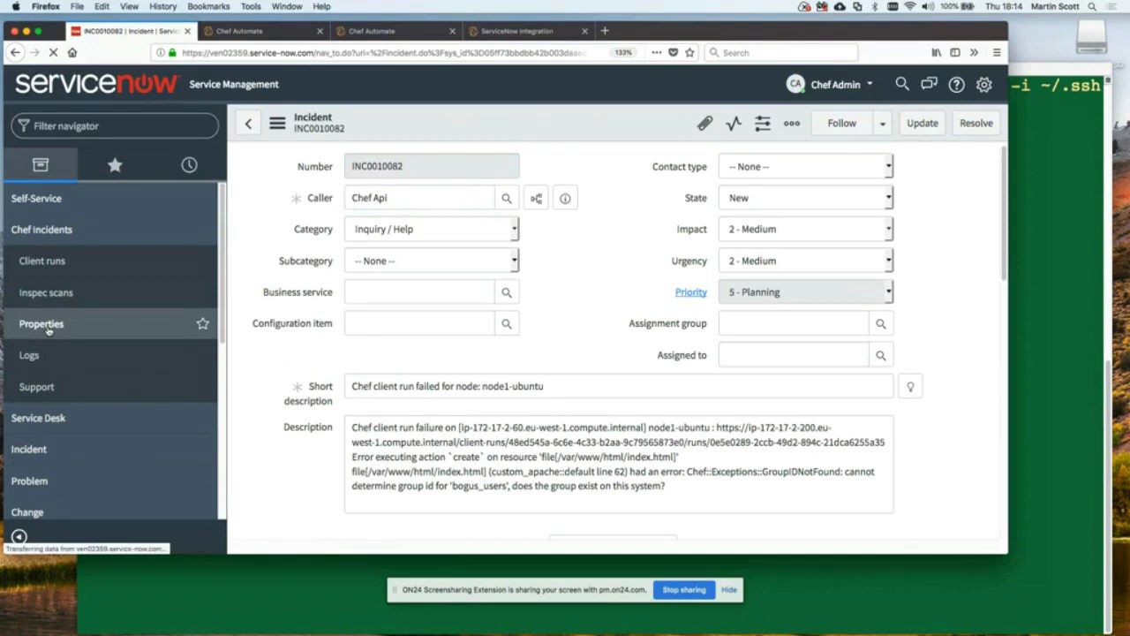
{"action": "left_click", "coordinate": [459, 186]}
{"action": "left_click", "coordinate": [265, 193]}
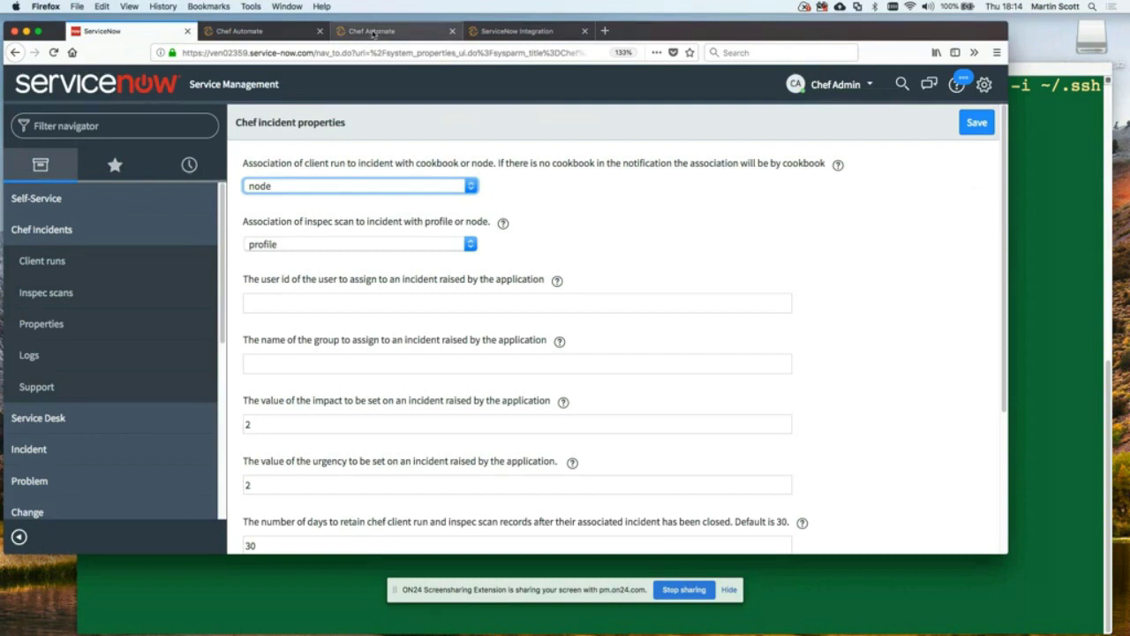
{"action": "left_click", "coordinate": [371, 31]}
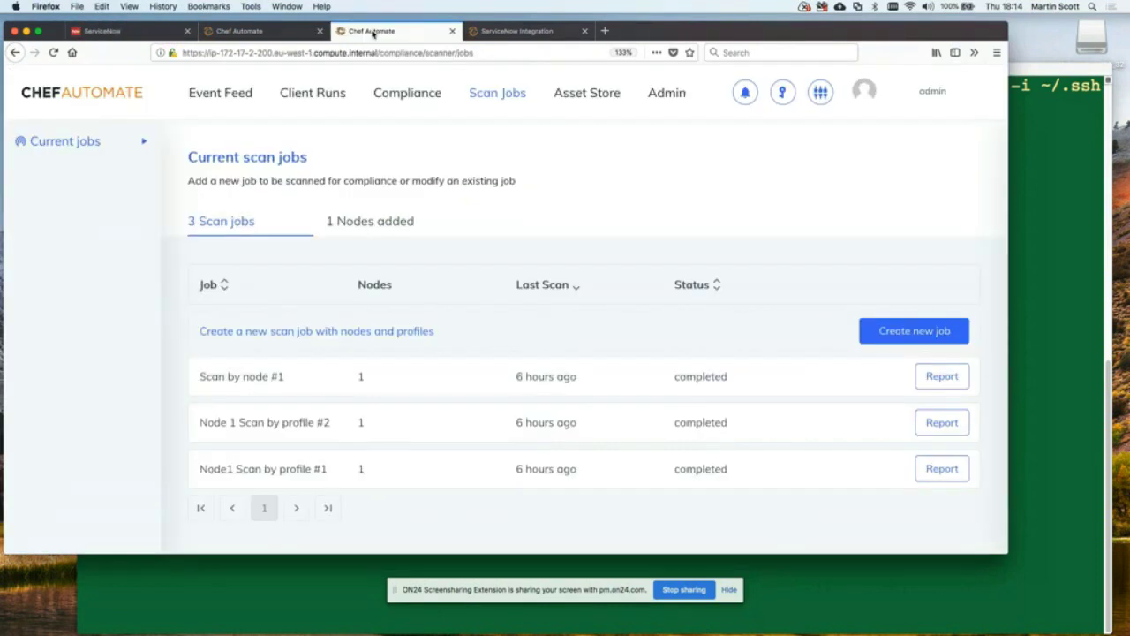
Step: Open Chef Automate's notification settings and start adding a new notification
{"action": "left_click", "coordinate": [742, 99]}
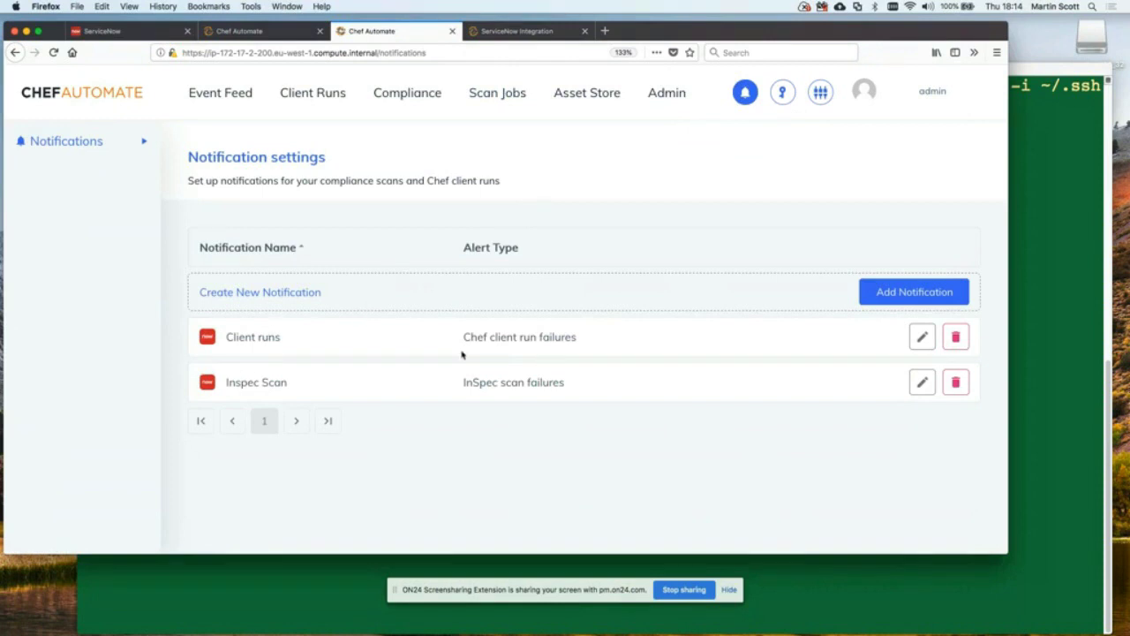
{"action": "left_click", "coordinate": [890, 293]}
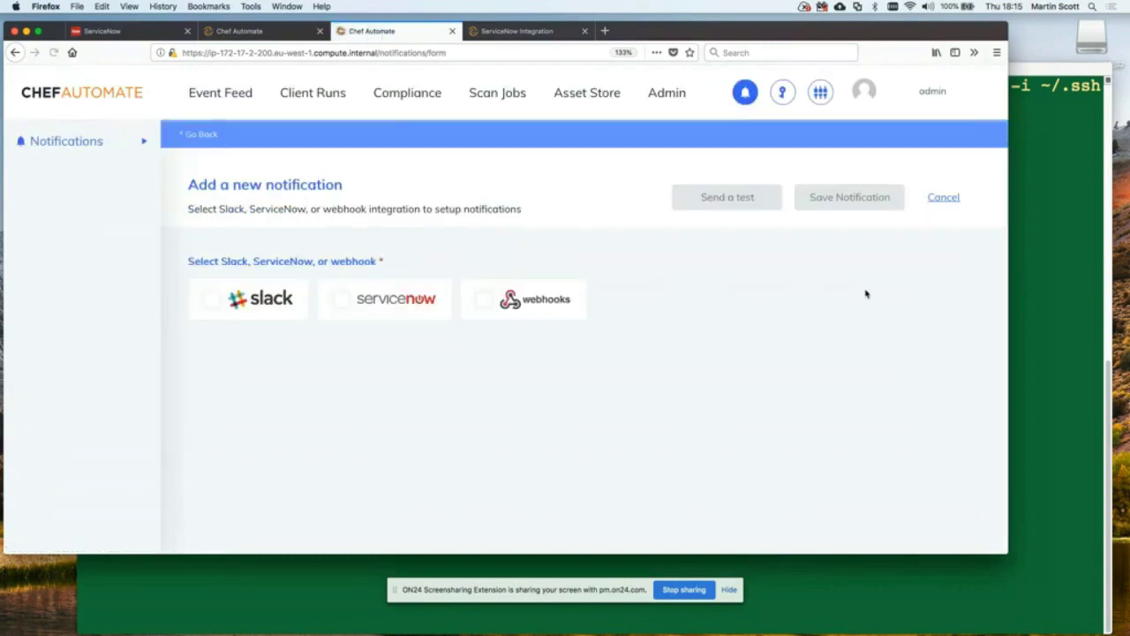
Step: Set up a ServiceNow notification named 'Webinar' for Chef client run failures
{"action": "left_click", "coordinate": [343, 300]}
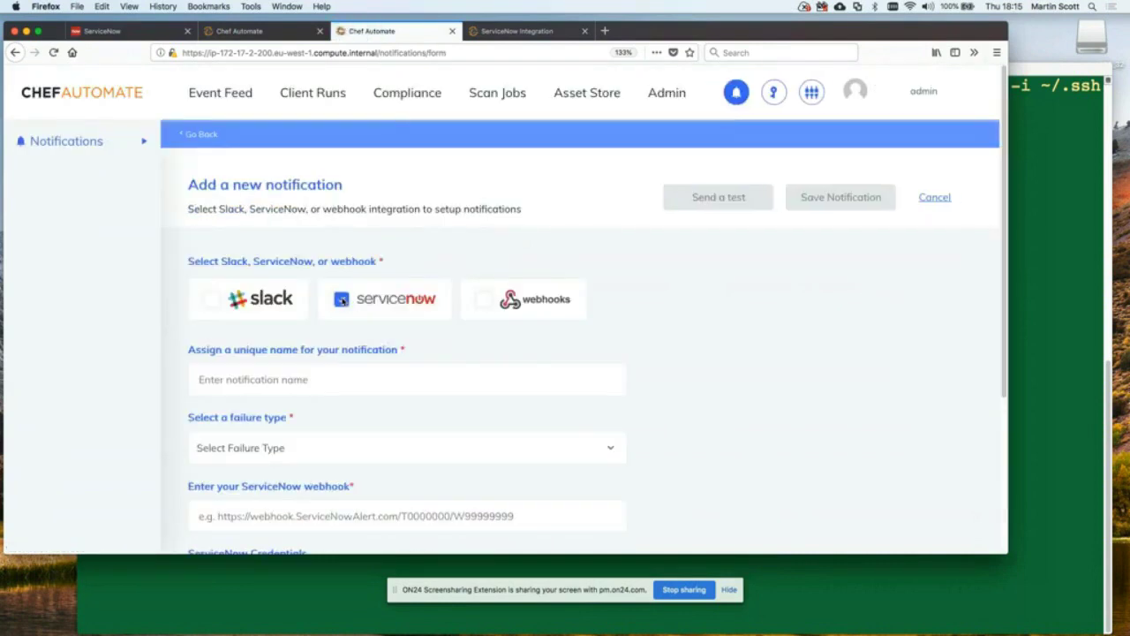
{"action": "scroll", "coordinate": [339, 335], "scroll_direction": "down", "scroll_amount": 1}
{"action": "left_click", "coordinate": [337, 350]}
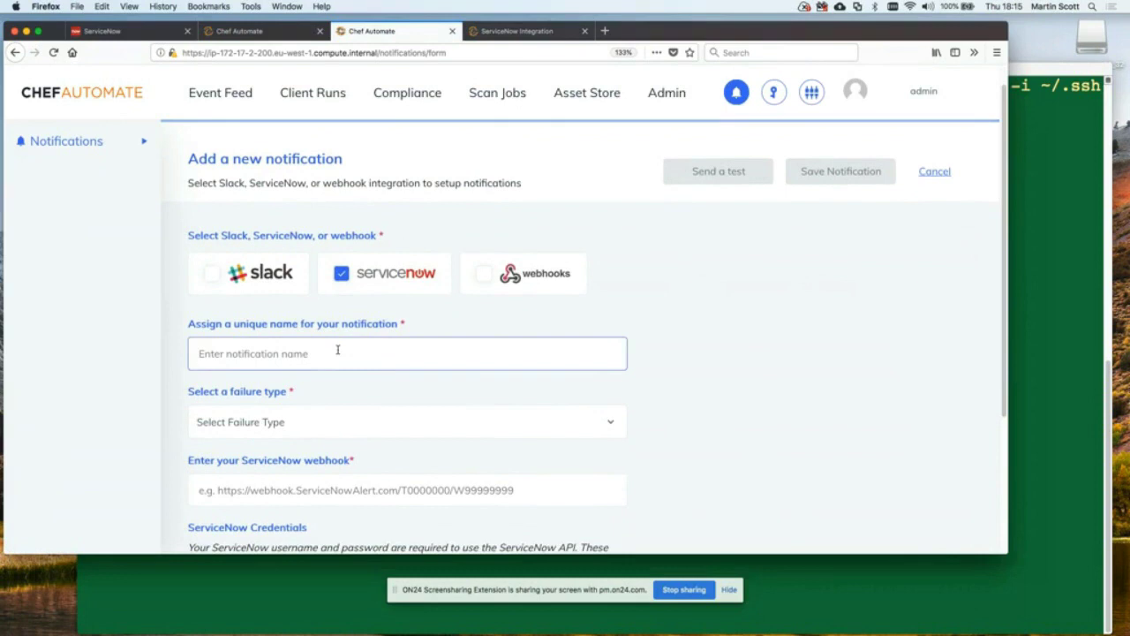
{"action": "type", "text": "Webinar"}
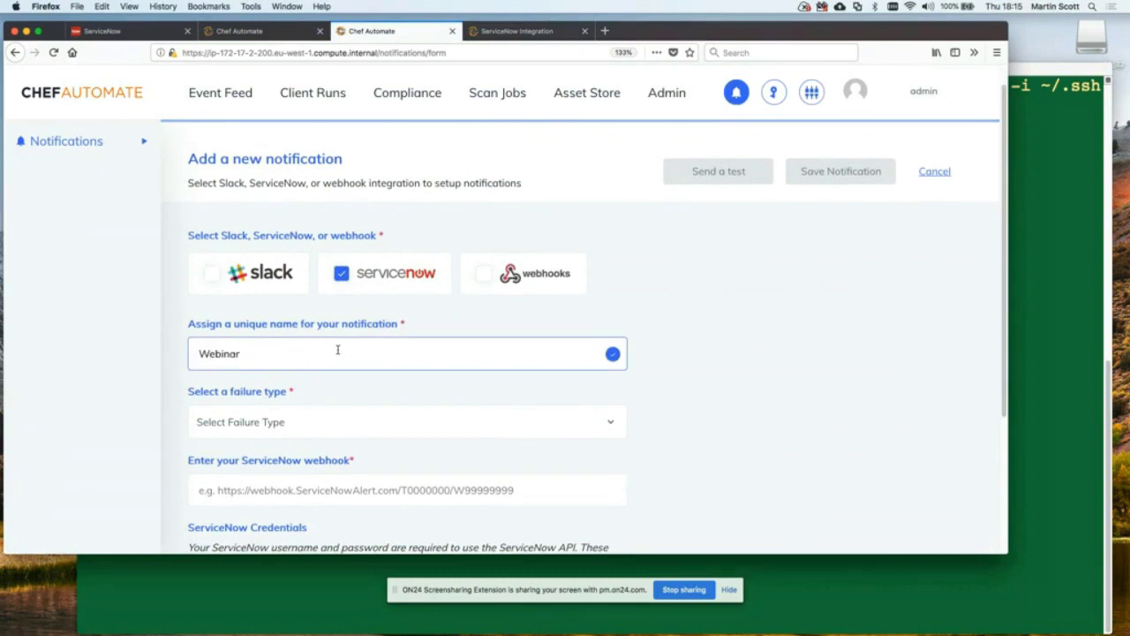
{"action": "scroll", "coordinate": [343, 341], "scroll_direction": "down", "scroll_amount": 2}
{"action": "left_click", "coordinate": [334, 357]}
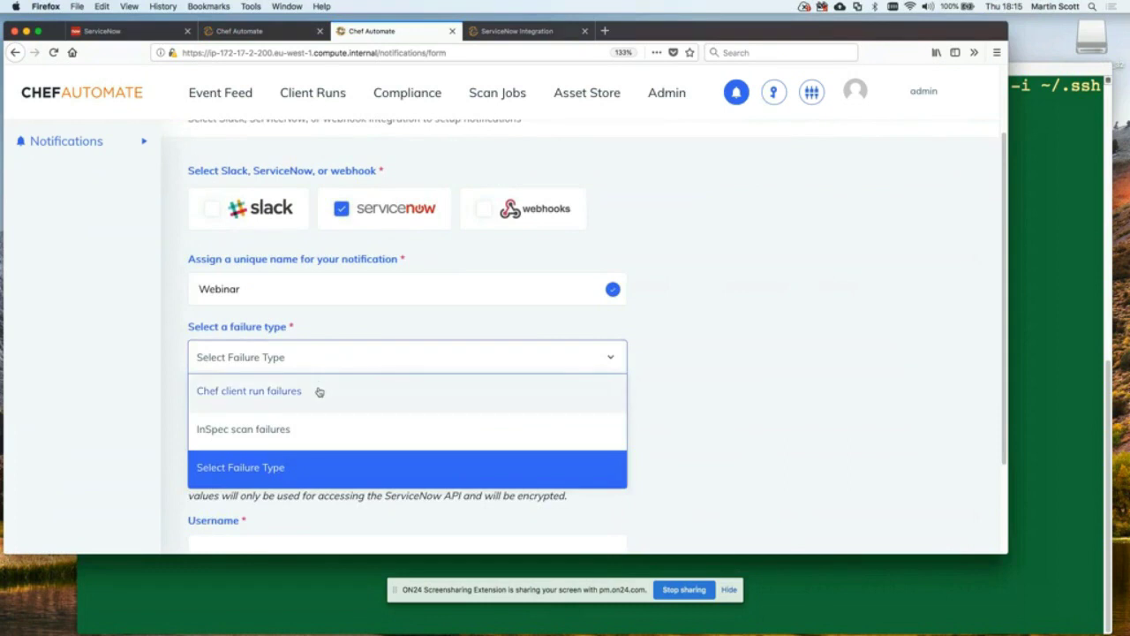
{"action": "left_click", "coordinate": [319, 391]}
Step: Fill the webhook field with the saved client_run x_chef_incident API address and inspect its parts
{"action": "left_click", "coordinate": [321, 422]}
{"action": "type", "text": "https:"}
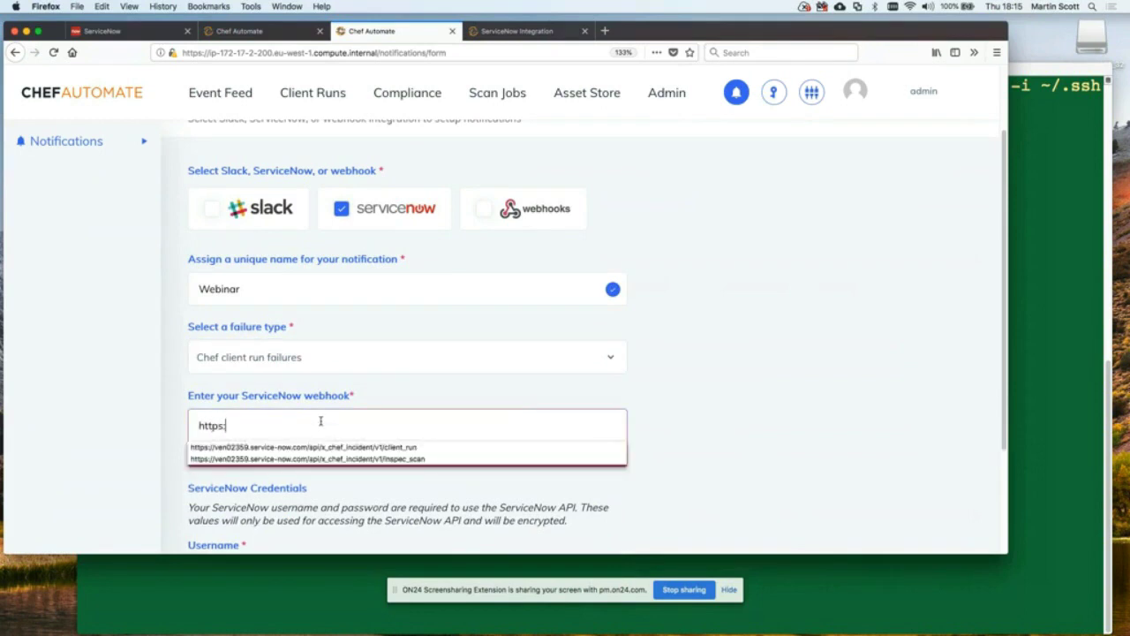
{"action": "key", "text": "Down"}
{"action": "key", "text": "Return"}
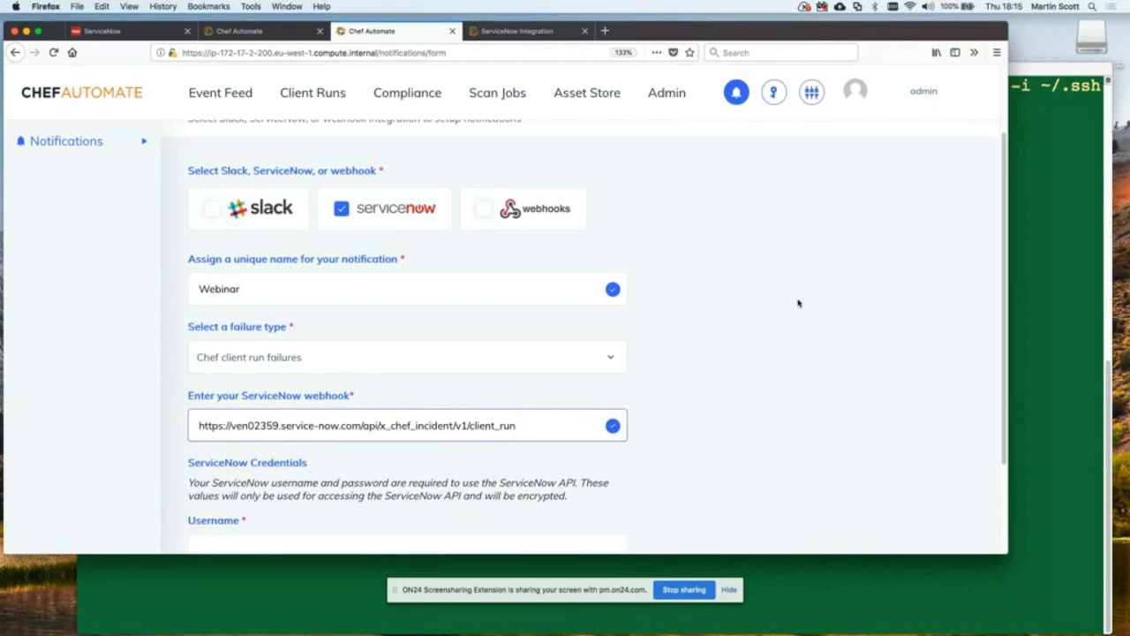
{"action": "scroll", "coordinate": [797, 303], "scroll_direction": "down", "scroll_amount": 1}
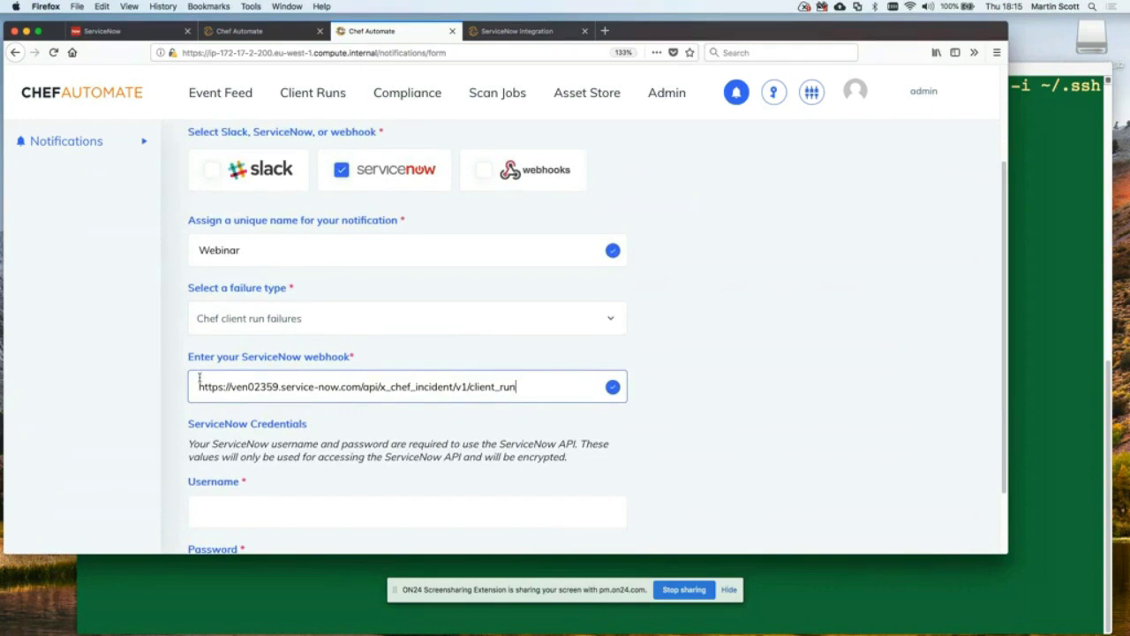
{"action": "left_click_drag", "start_coordinate": [196, 386], "coordinate": [361, 388]}
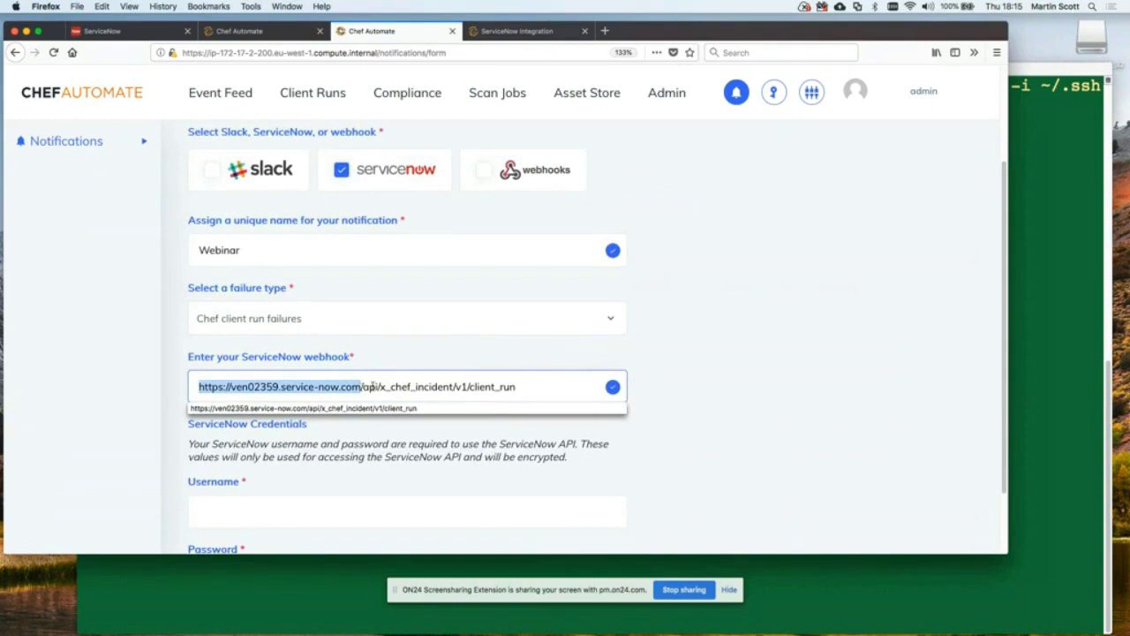
{"action": "double_click", "coordinate": [372, 387]}
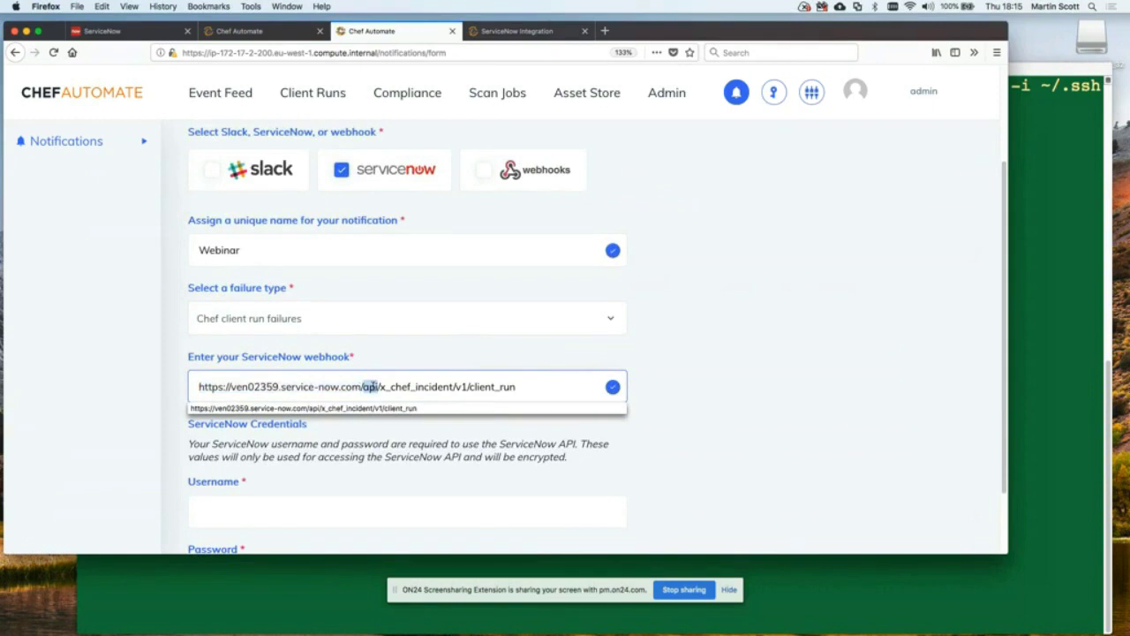
{"action": "double_click", "coordinate": [403, 387]}
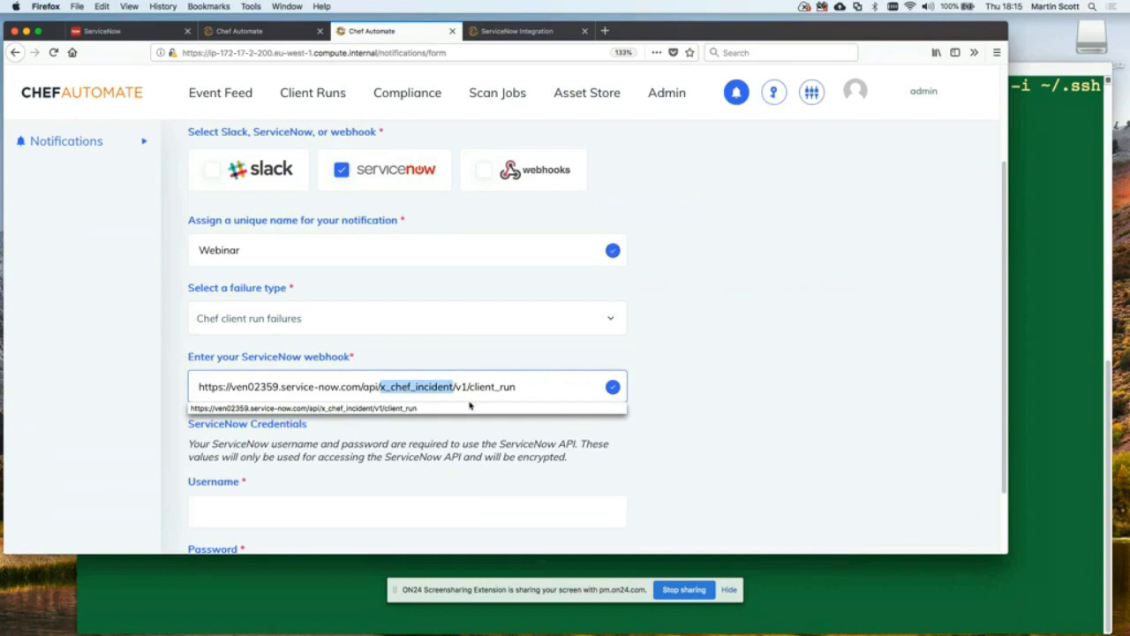
{"action": "left_click", "coordinate": [729, 339]}
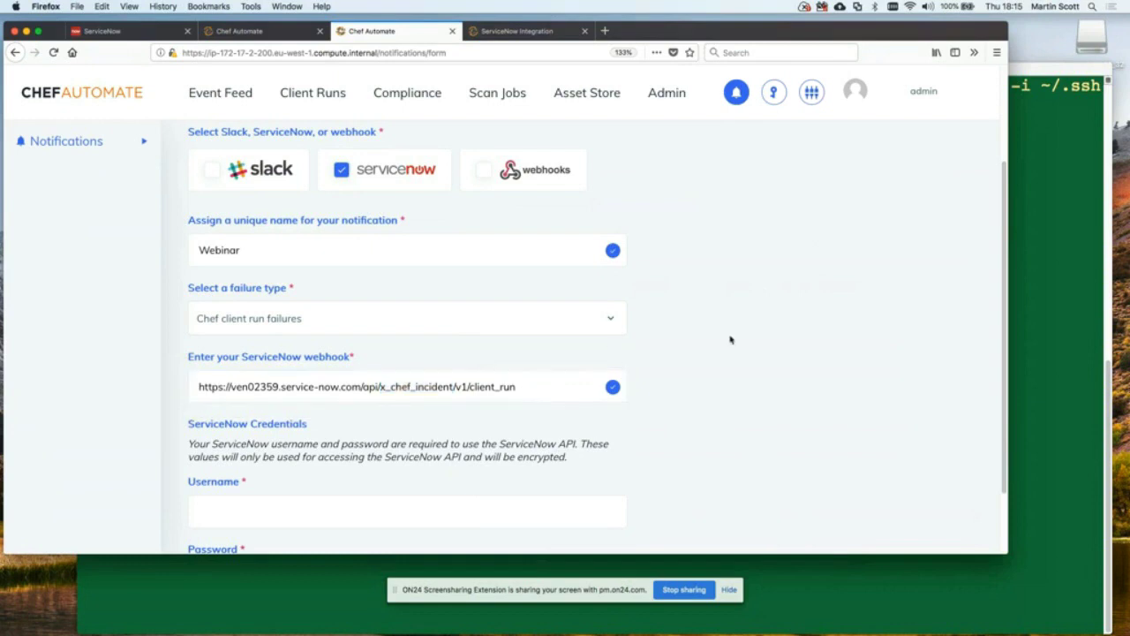
{"action": "scroll", "coordinate": [729, 339], "scroll_direction": "down", "scroll_amount": 2}
Step: Enter the ServiceNow API user's username and password
{"action": "left_click", "coordinate": [329, 445]}
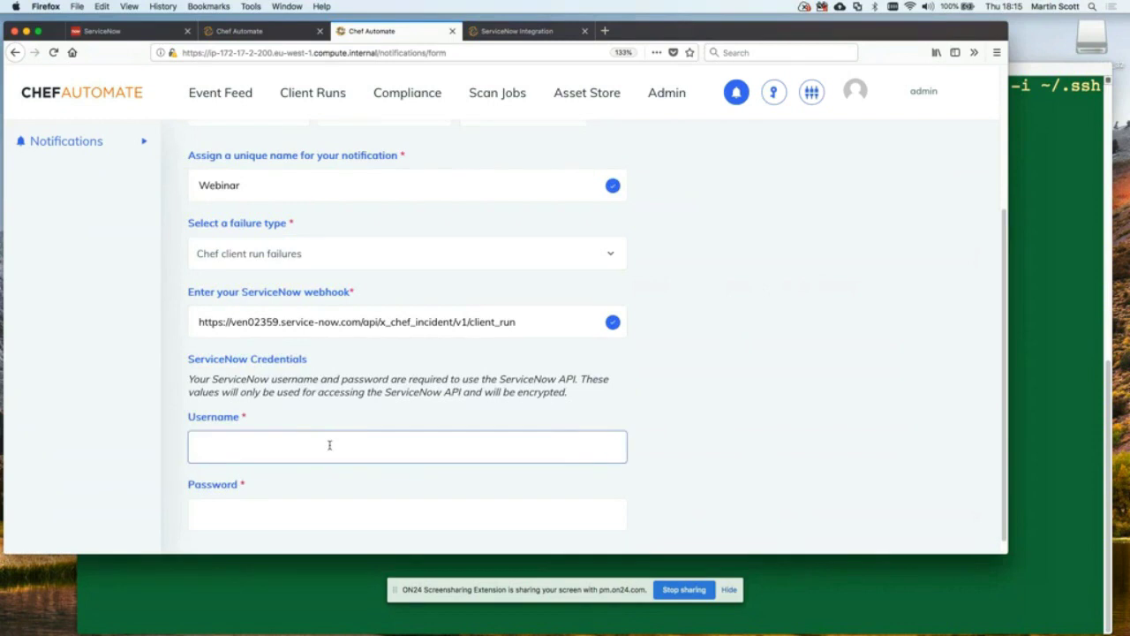
{"action": "type", "text": "chef_api"}
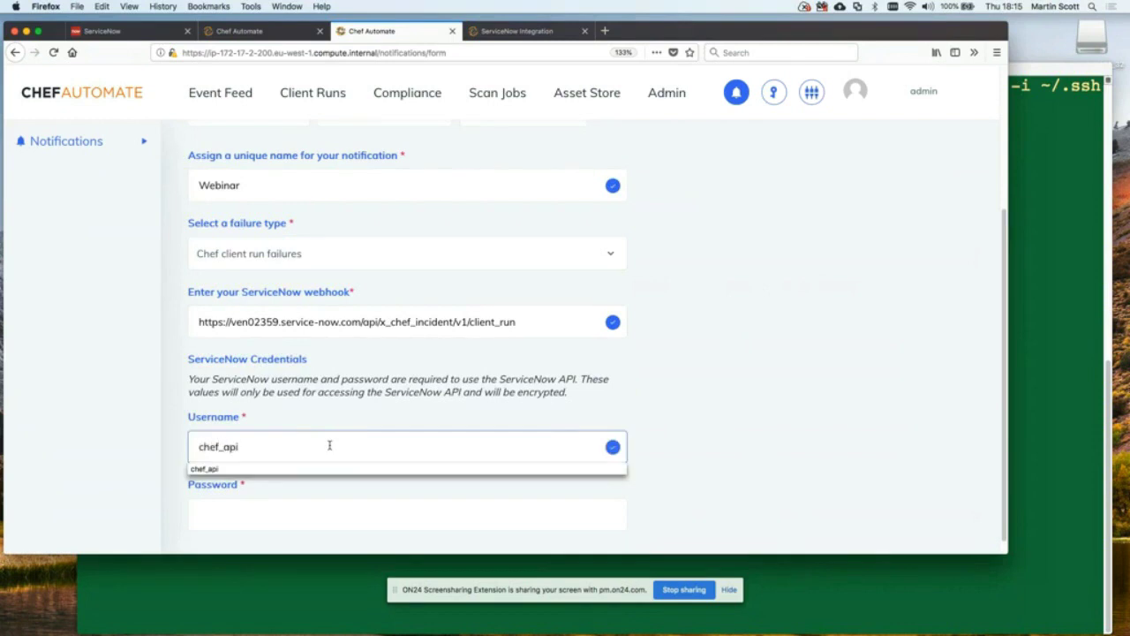
{"action": "type", "text": "i"}
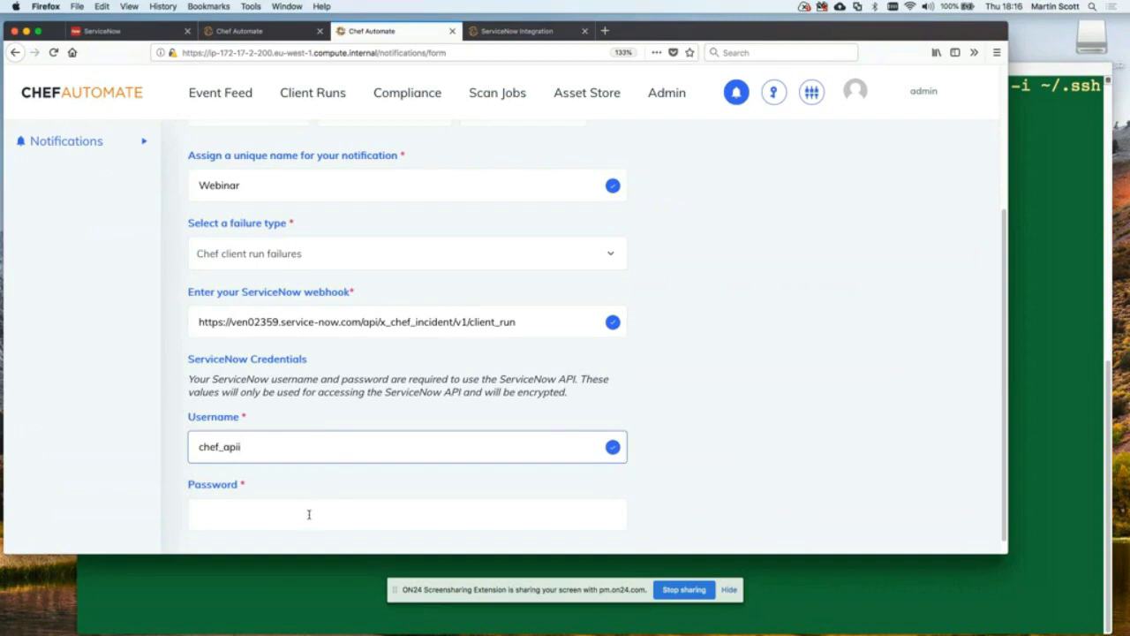
{"action": "key", "text": "BackSpace"}
{"action": "left_click", "coordinate": [272, 514]}
{"action": "type", "text": "••••••••••"}
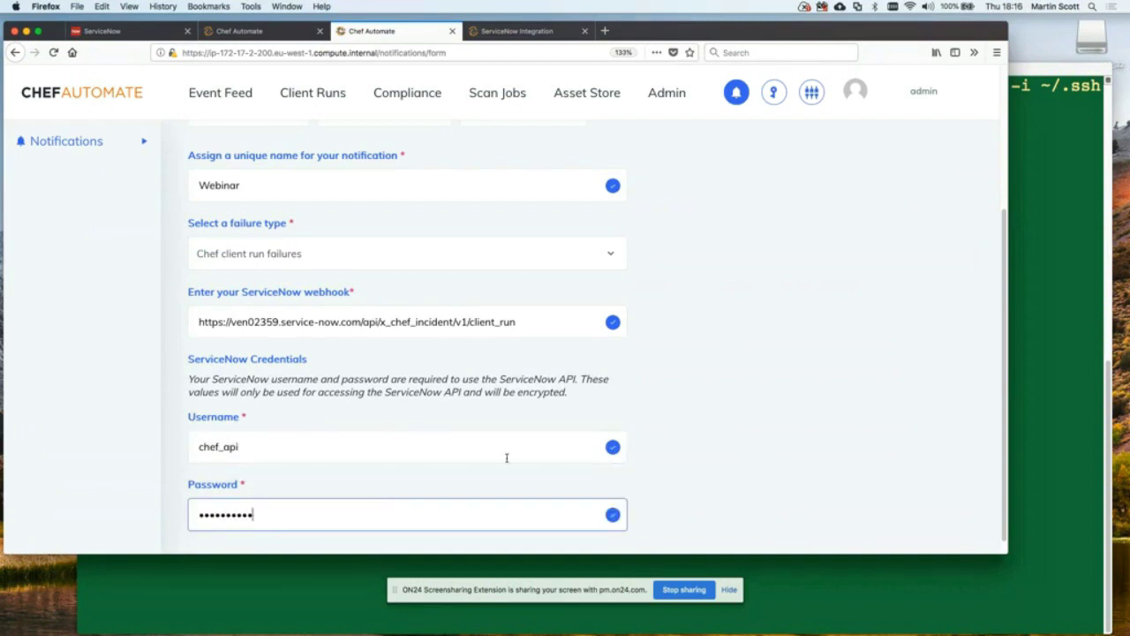
Step: Review the form, then cancel the Webinar notification without saving
{"action": "scroll", "coordinate": [507, 457], "scroll_direction": "up", "scroll_amount": 1}
{"action": "scroll", "coordinate": [506, 457], "scroll_direction": "up", "scroll_amount": 3}
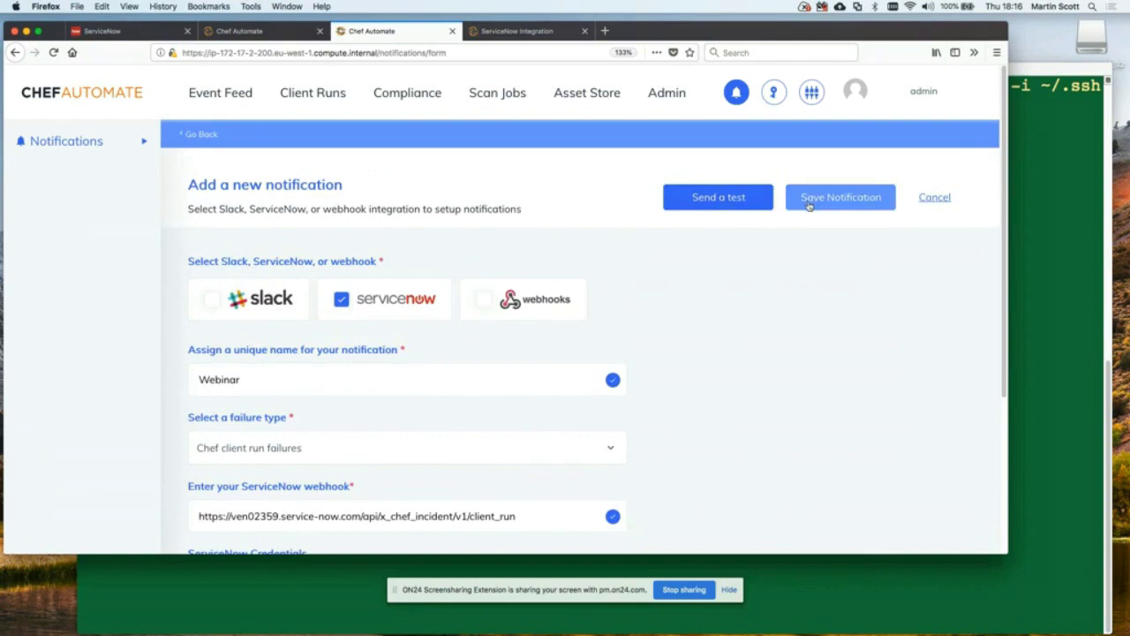
{"action": "scroll", "coordinate": [801, 337], "scroll_direction": "down", "scroll_amount": 5}
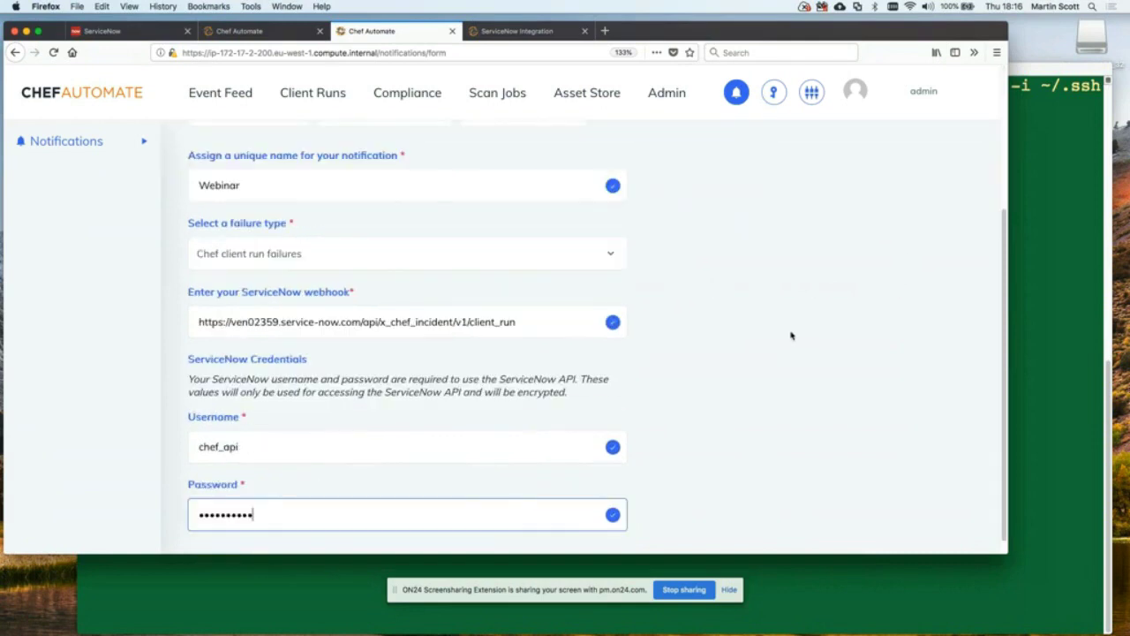
{"action": "scroll", "coordinate": [775, 335], "scroll_direction": "up", "scroll_amount": 5}
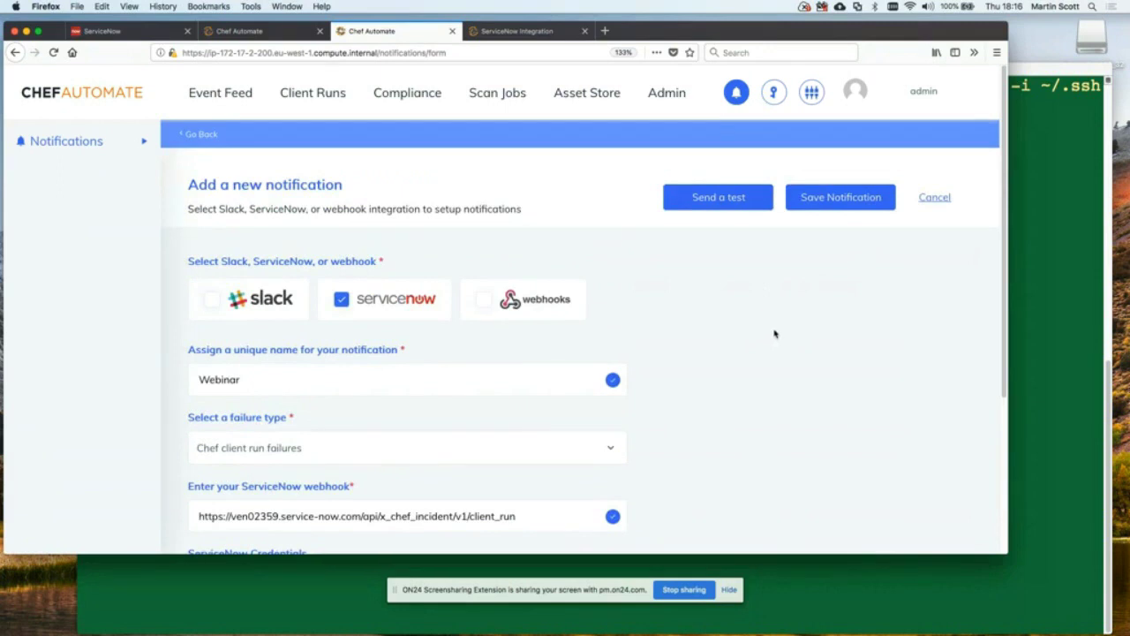
{"action": "left_click", "coordinate": [929, 203]}
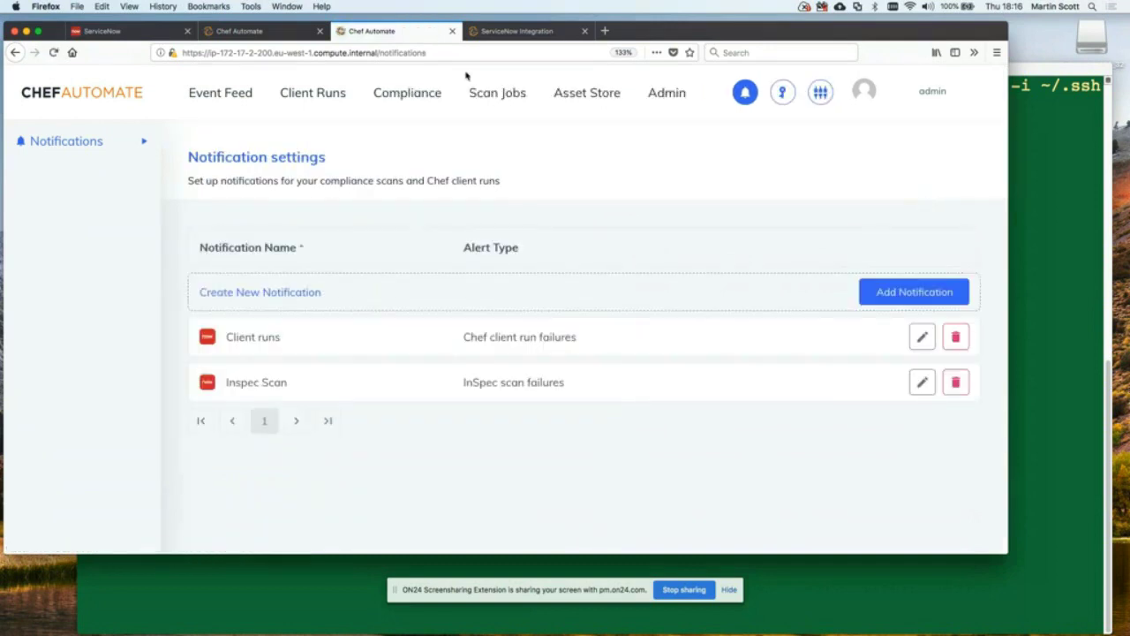
{"action": "left_click", "coordinate": [505, 33]}
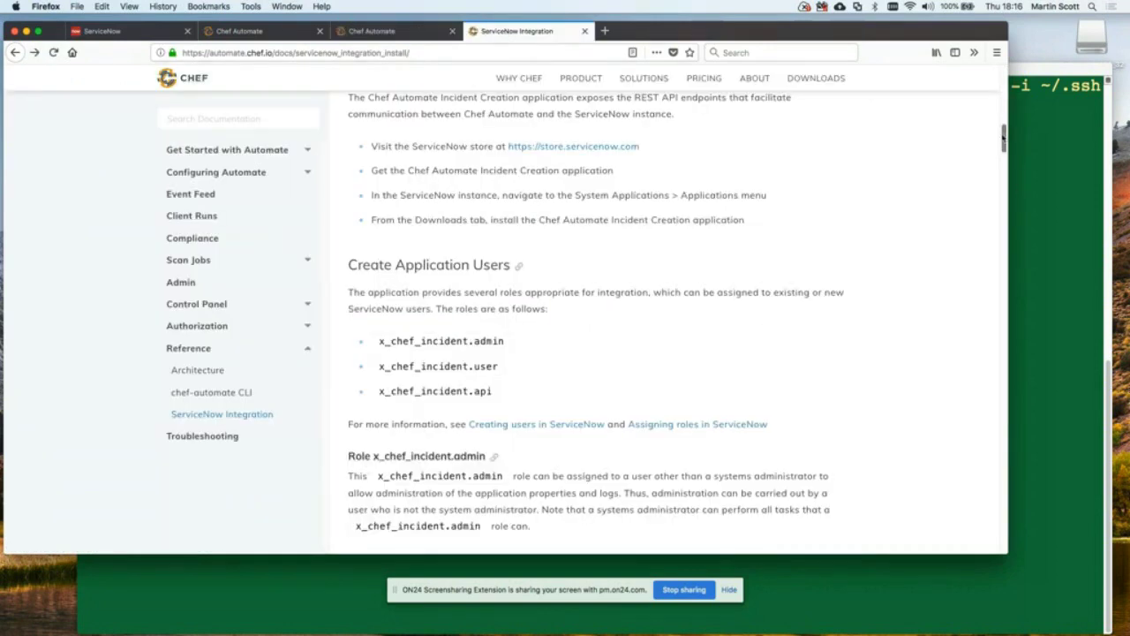
Step: Review the x_chef_incident.user and x_chef_incident.api role descriptions in Chef Docs, then return to ServiceNow
{"action": "left_click_drag", "start_coordinate": [1006, 139], "coordinate": [1003, 435]}
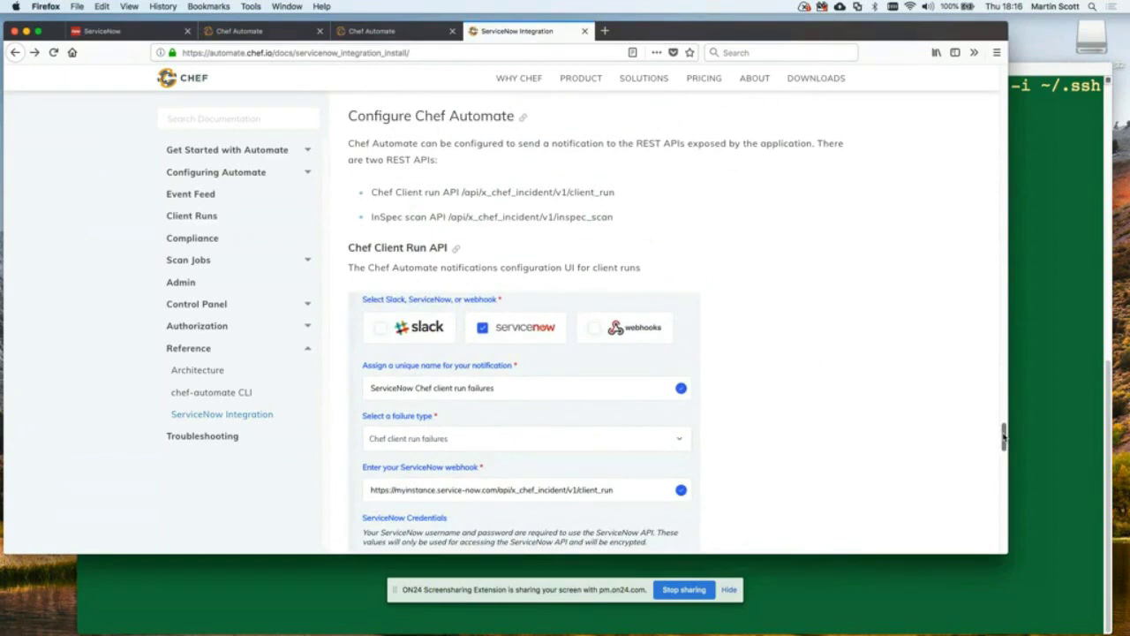
{"action": "left_click_drag", "start_coordinate": [1004, 435], "coordinate": [1004, 162]}
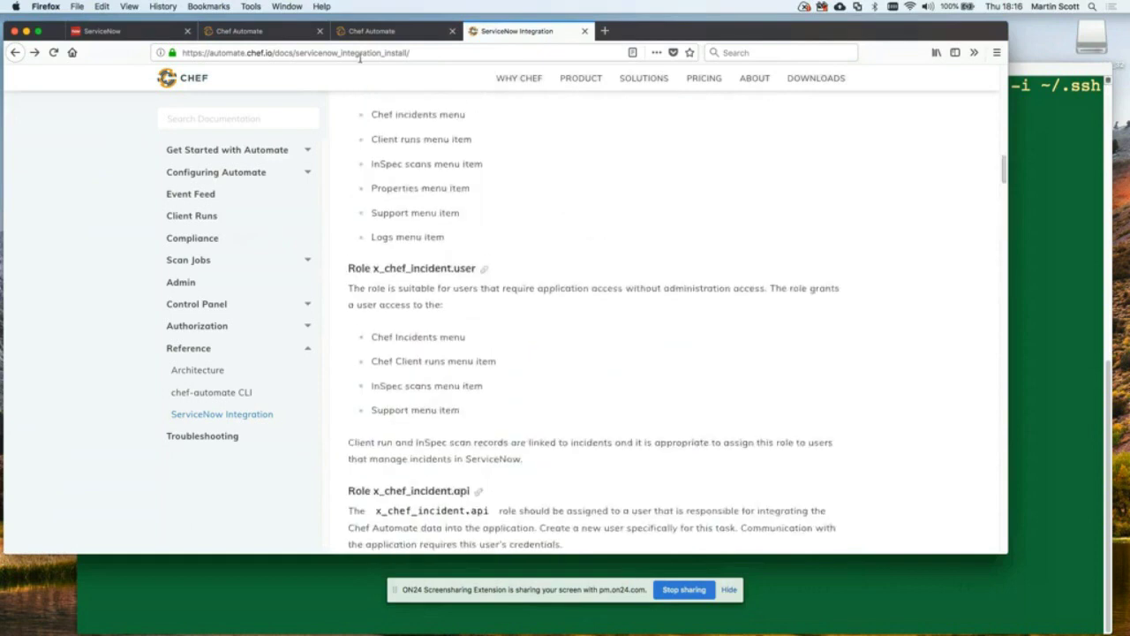
{"action": "left_click", "coordinate": [105, 35]}
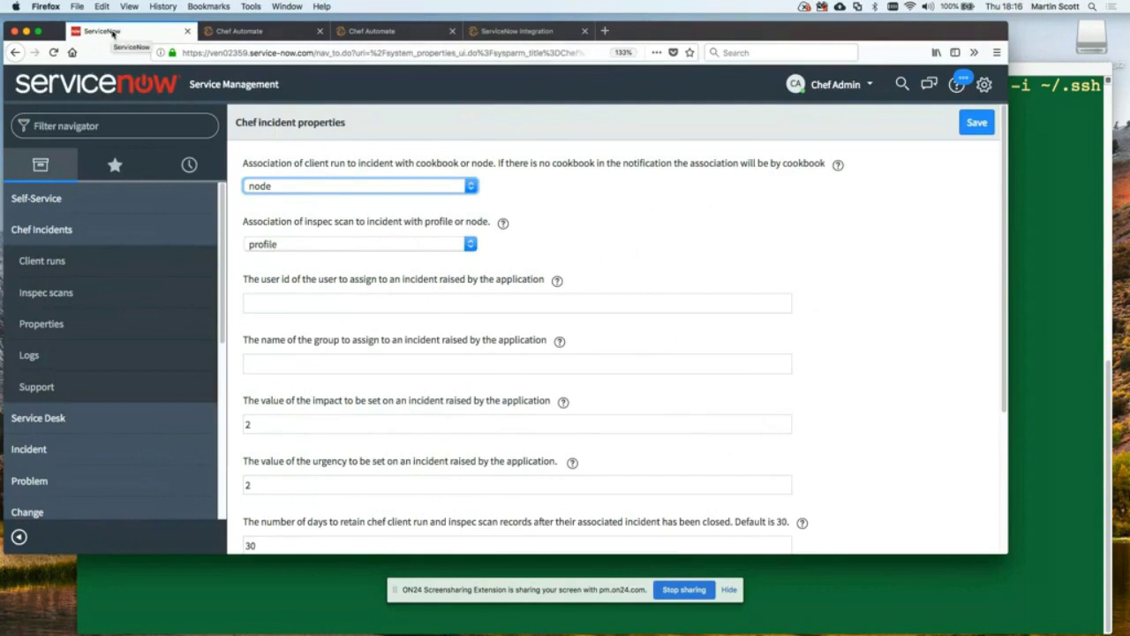
Step: Open client run CCR0001009 and inspect its linked incident INC0010082 in full
{"action": "left_click", "coordinate": [53, 263]}
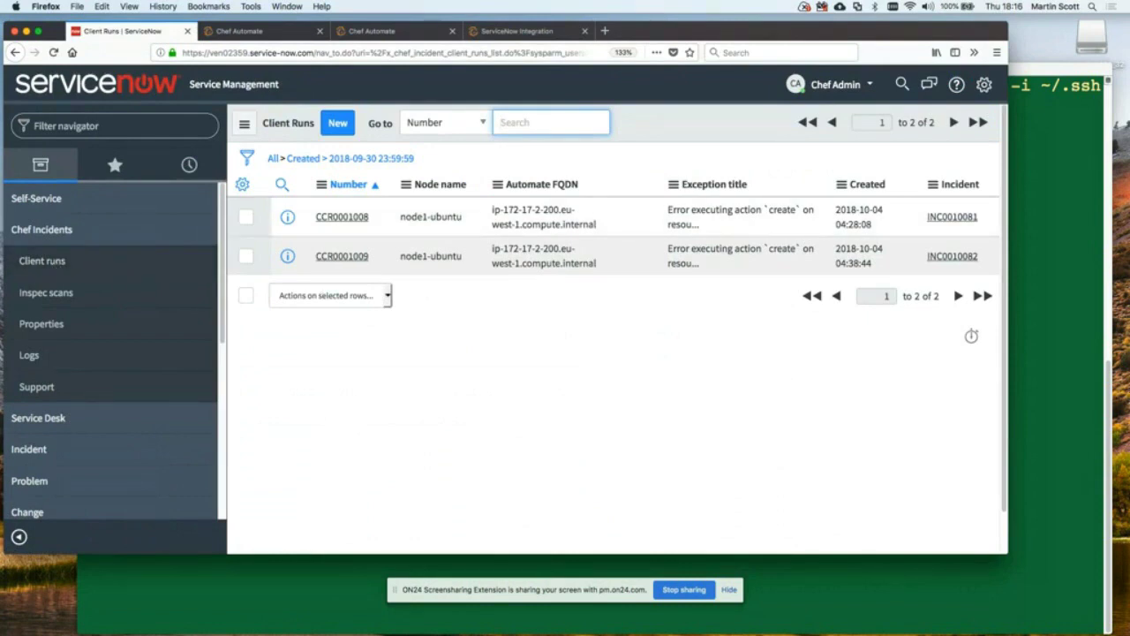
{"action": "left_click", "coordinate": [341, 257]}
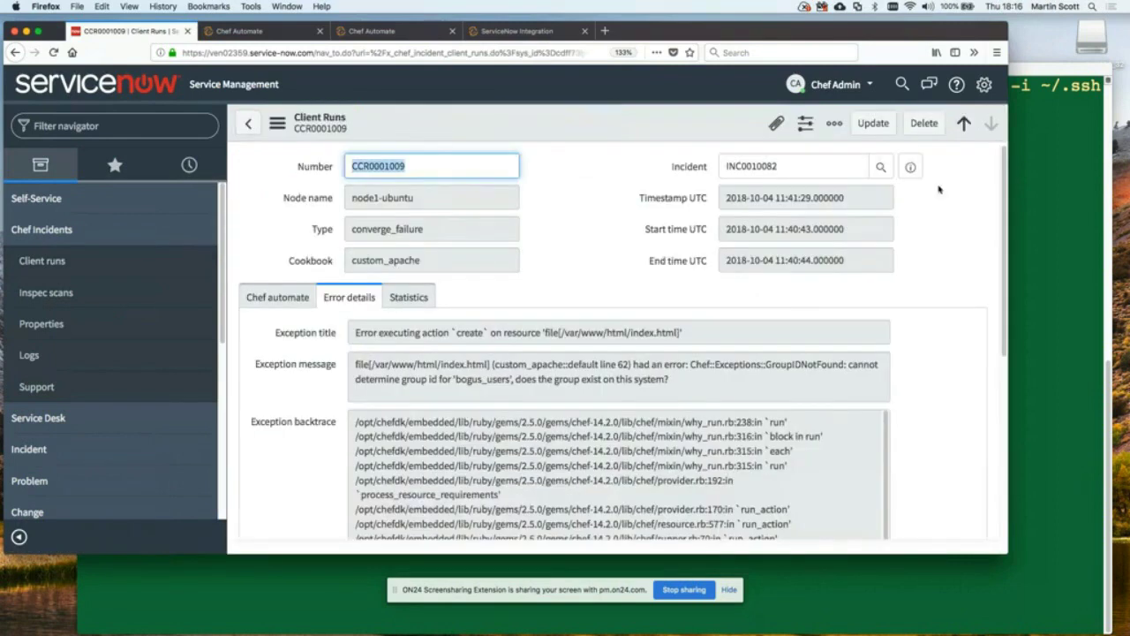
{"action": "left_click", "coordinate": [913, 168]}
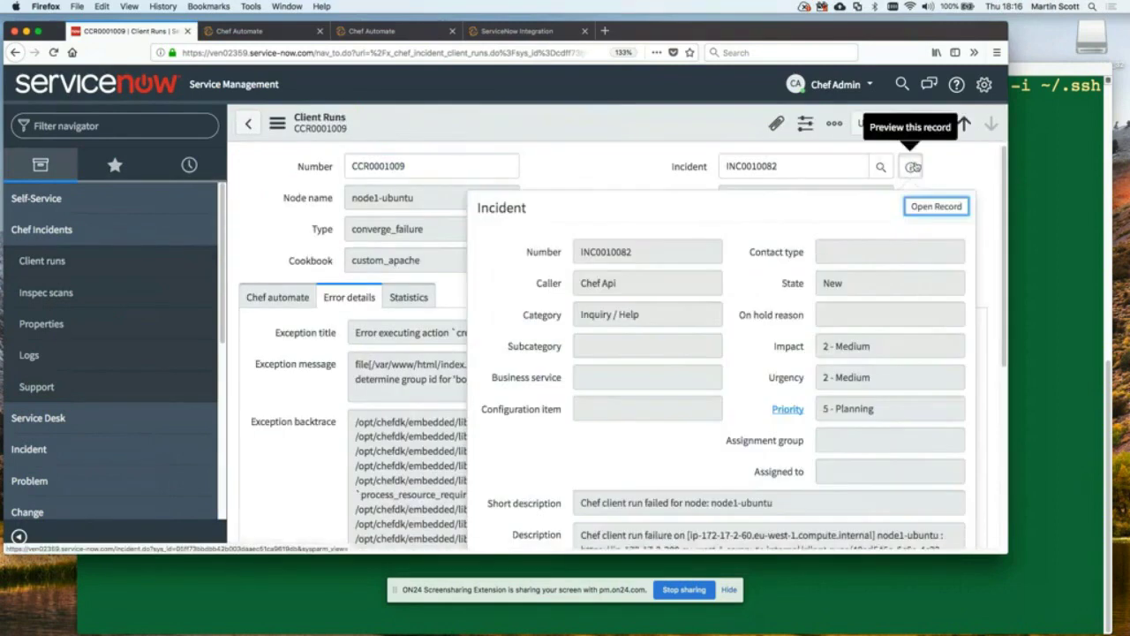
{"action": "left_click", "coordinate": [932, 208]}
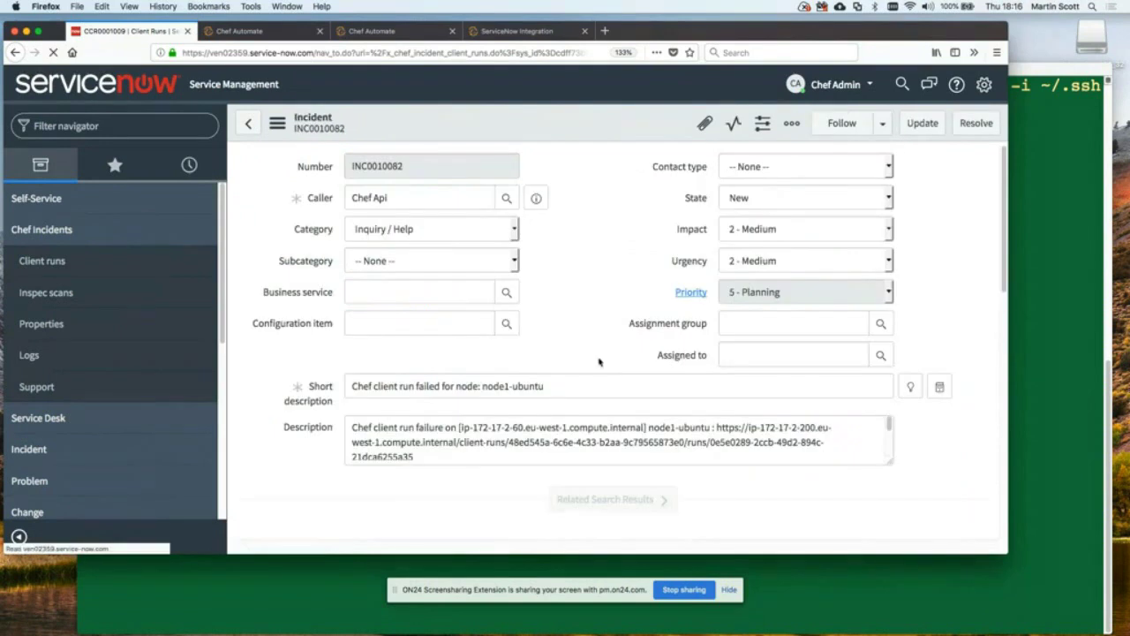
{"action": "scroll", "coordinate": [552, 362], "scroll_direction": "down", "scroll_amount": 10}
{"action": "scroll", "coordinate": [553, 363], "scroll_direction": "down", "scroll_amount": 6}
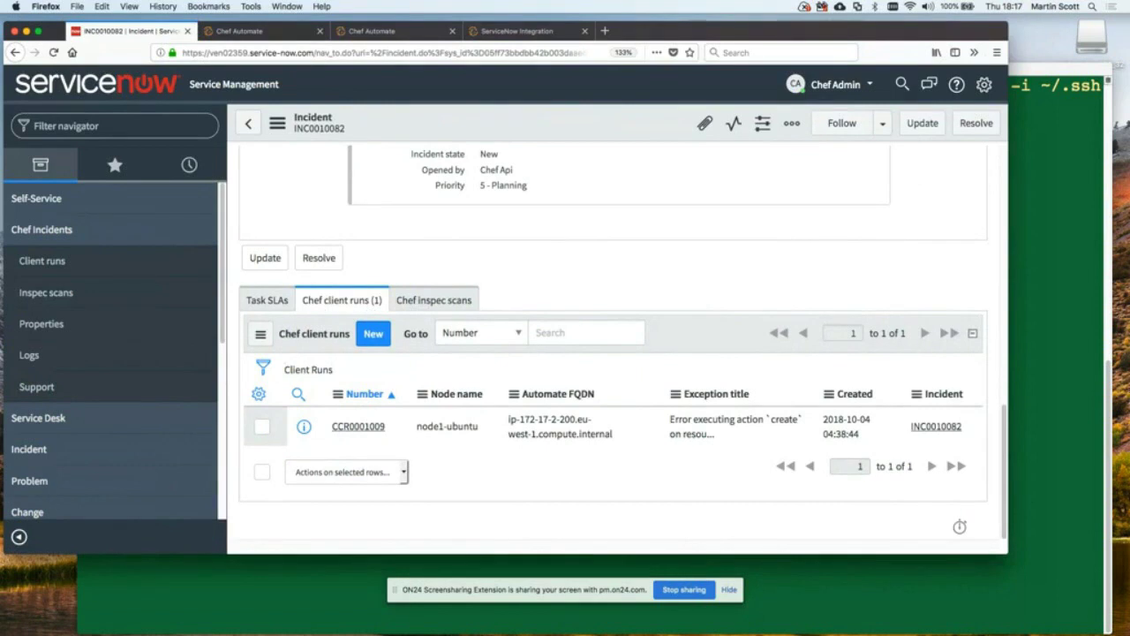
Step: Show the full Incidents list through the navigator's Incident > All module
{"action": "key", "text": "super+Tab"}
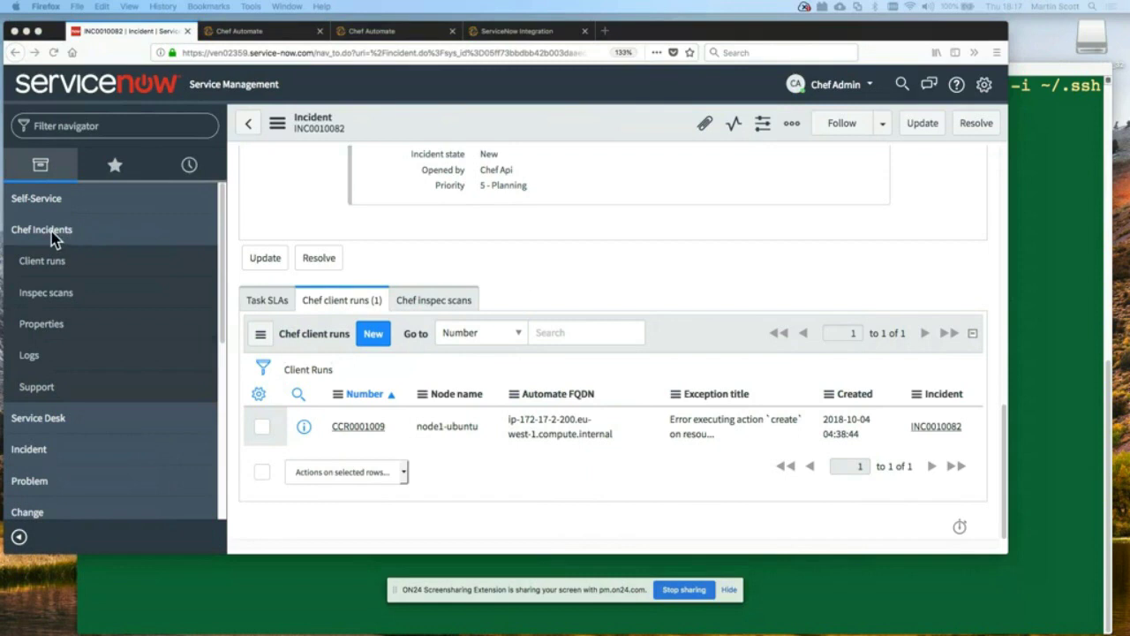
{"action": "key", "text": "super+Tab"}
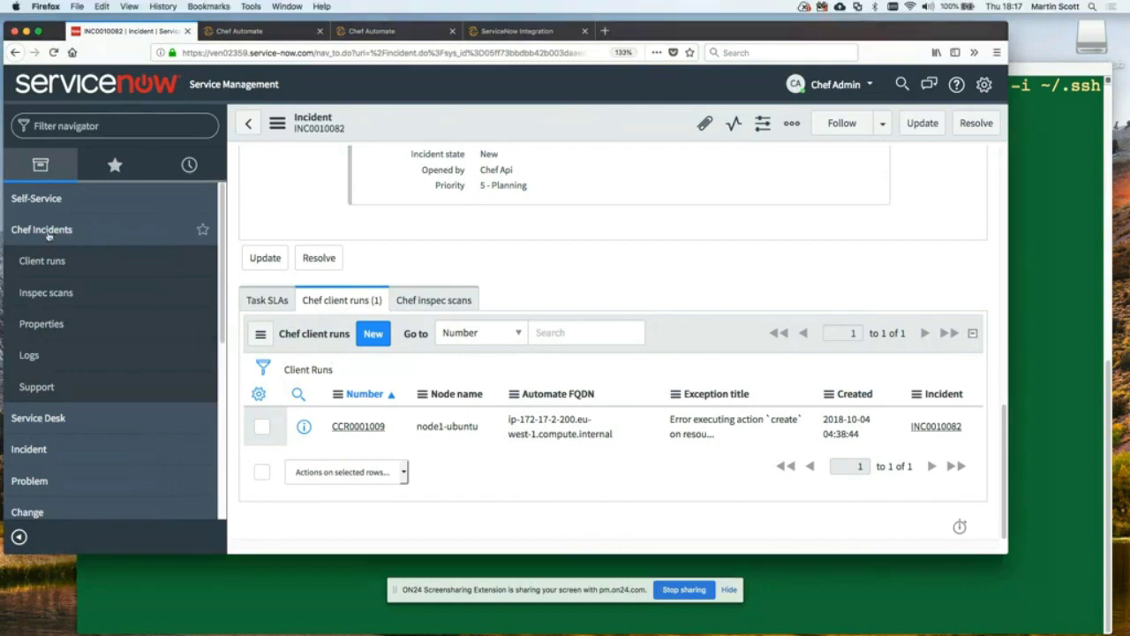
{"action": "scroll", "coordinate": [41, 382], "scroll_direction": "down", "scroll_amount": 2}
{"action": "left_click", "coordinate": [40, 382]}
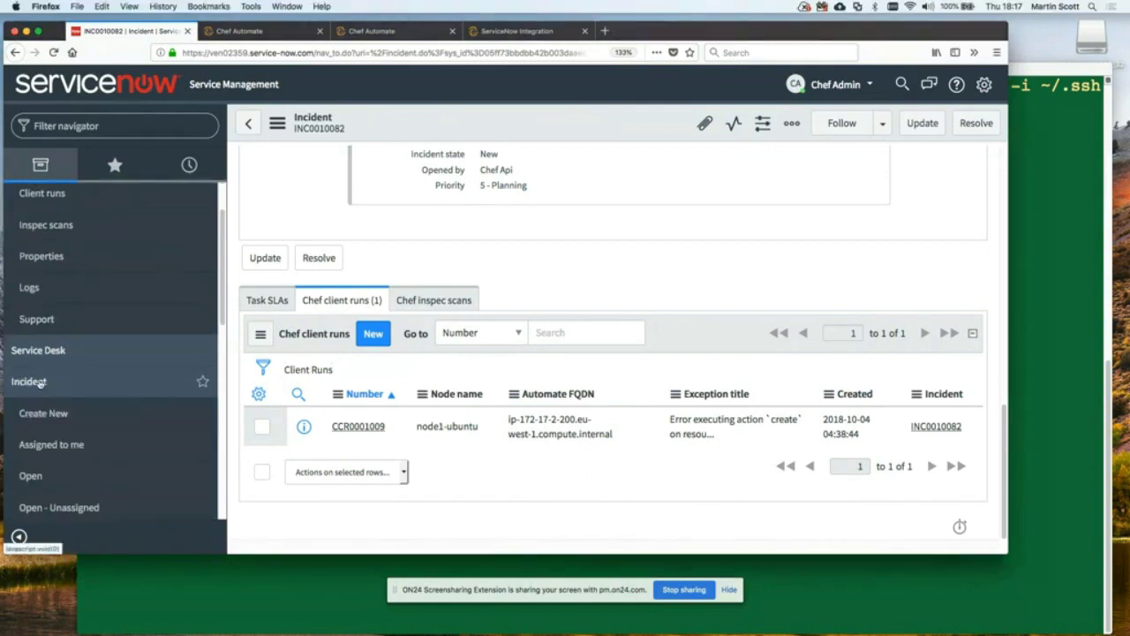
{"action": "scroll", "coordinate": [35, 434], "scroll_direction": "down", "scroll_amount": 3}
{"action": "left_click", "coordinate": [34, 435]}
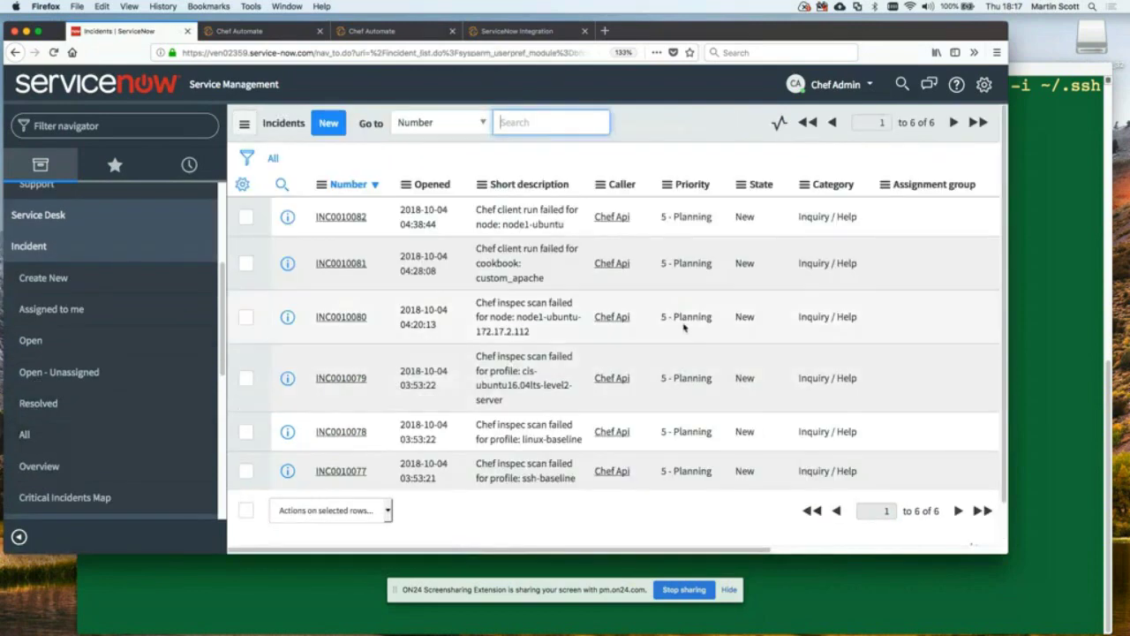
Step: Filter the Incidents list to client run failures by cookbook, then by node
{"action": "scroll", "coordinate": [687, 329], "scroll_direction": "down", "scroll_amount": 2}
{"action": "scroll", "coordinate": [689, 328], "scroll_direction": "up", "scroll_amount": 2}
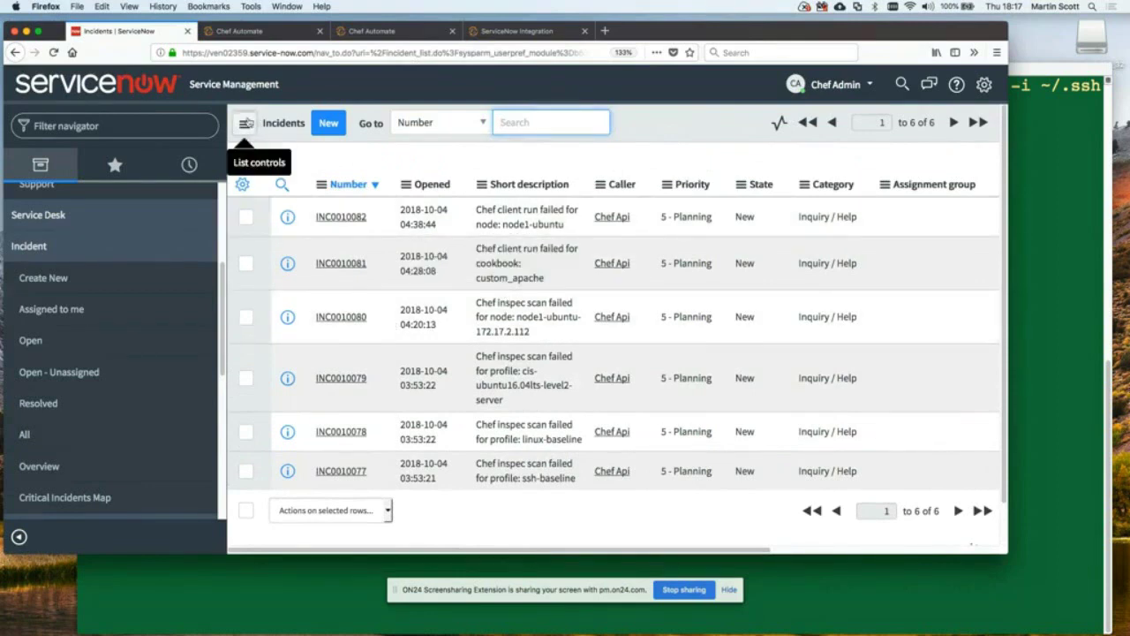
{"action": "left_click", "coordinate": [247, 123]}
{"action": "mouse_move", "coordinate": [274, 150]}
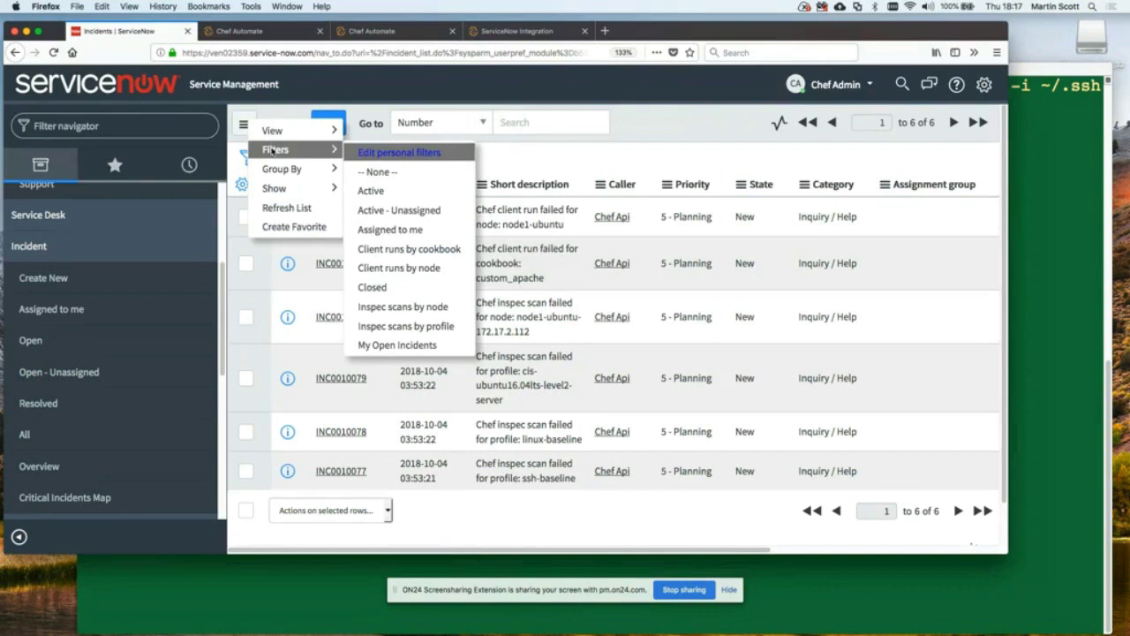
{"action": "left_click", "coordinate": [403, 249]}
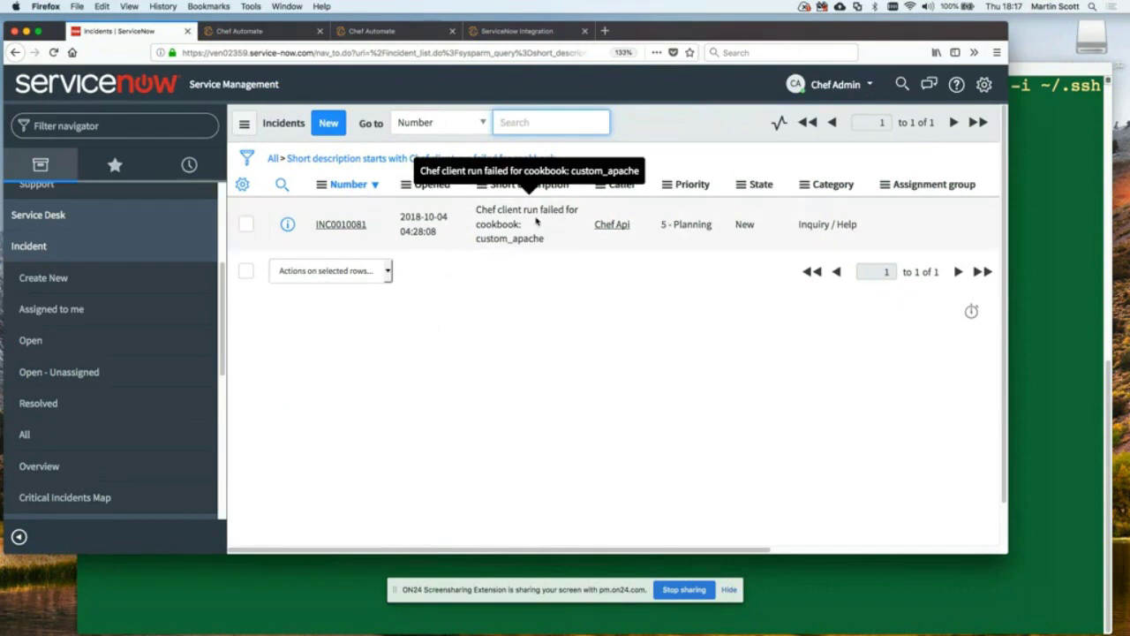
{"action": "left_click", "coordinate": [244, 126]}
{"action": "mouse_move", "coordinate": [292, 156]}
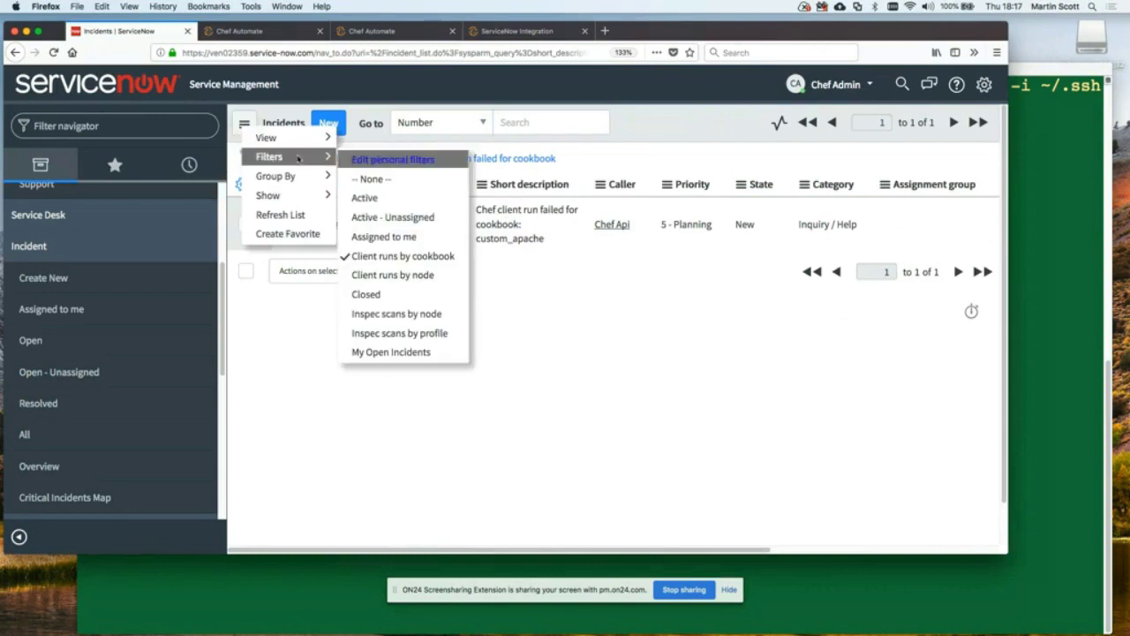
{"action": "left_click", "coordinate": [389, 275]}
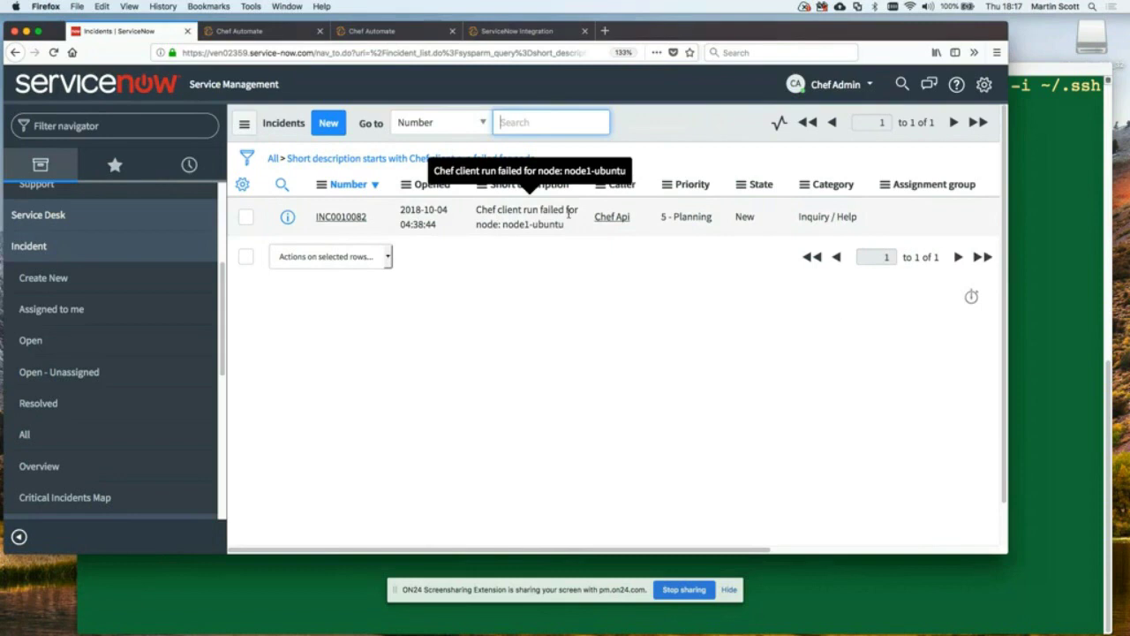
Step: Filter to inspec scan failures by profile, then view Chef Automate's scan jobs
{"action": "left_click", "coordinate": [244, 126]}
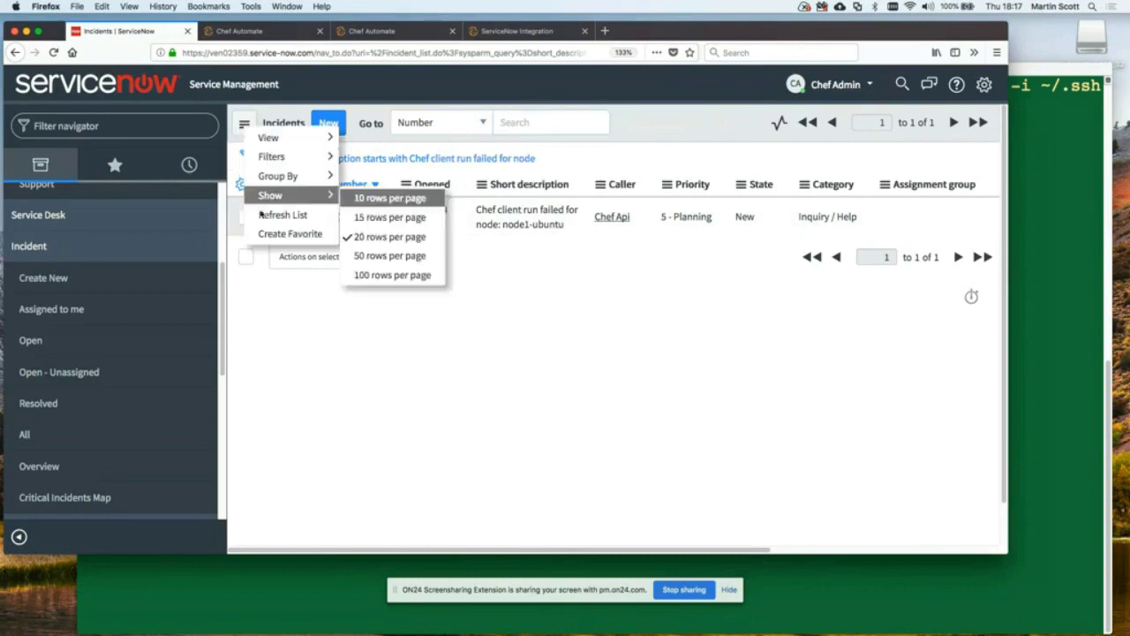
{"action": "mouse_move", "coordinate": [286, 159]}
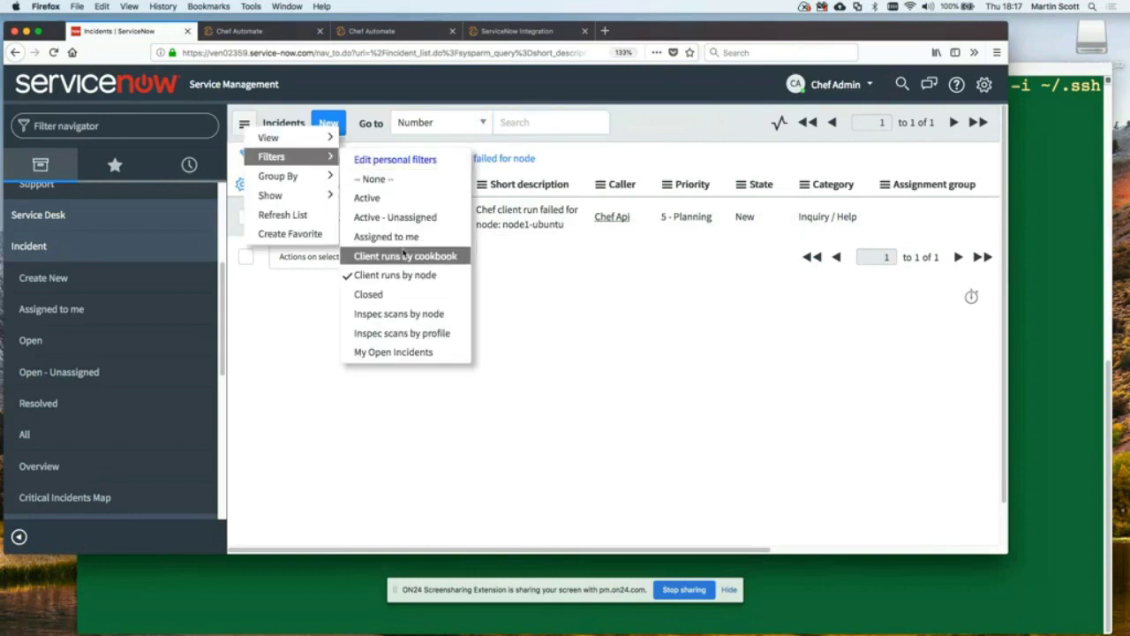
{"action": "left_click", "coordinate": [401, 332]}
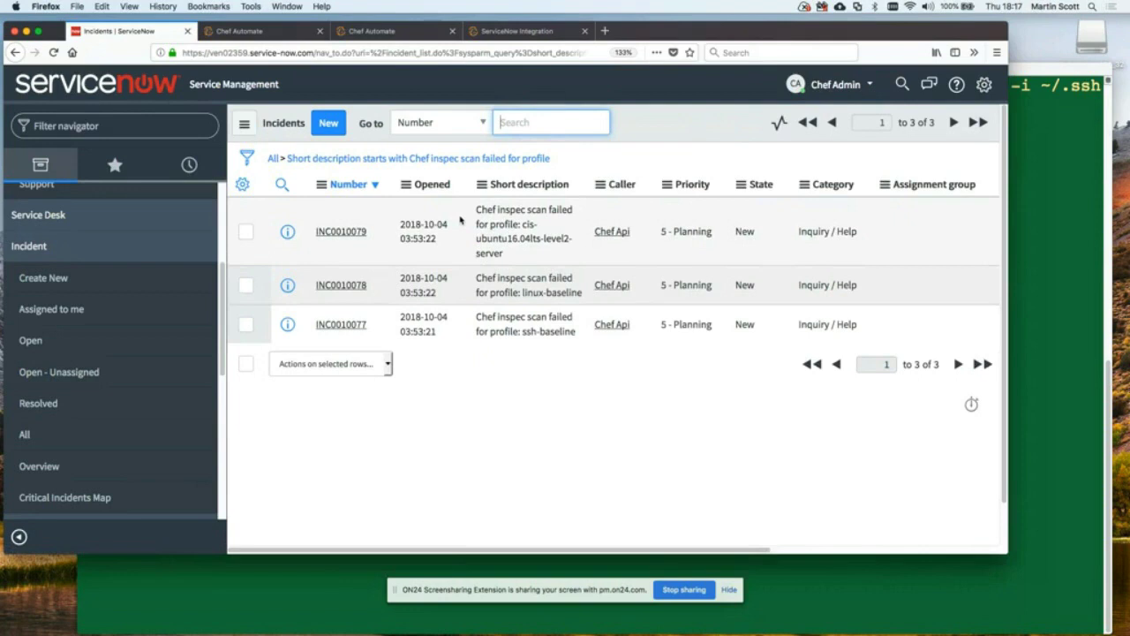
{"action": "left_click", "coordinate": [378, 36]}
{"action": "left_click", "coordinate": [510, 95]}
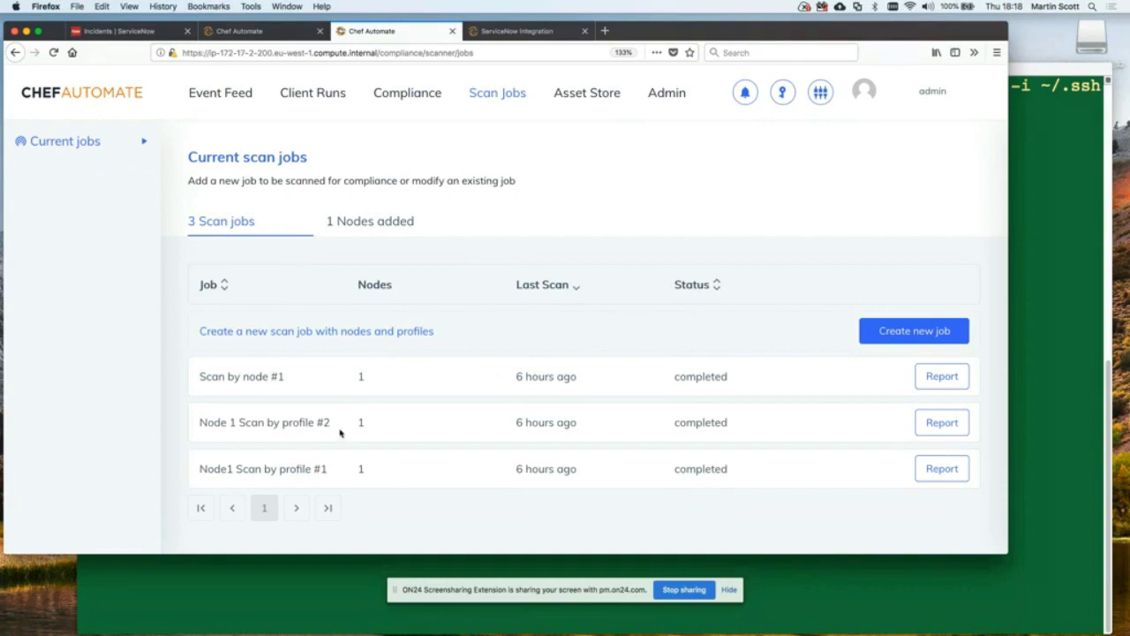
Step: Return to ServiceNow's list of three 'Chef inspec scan failed for profile' incidents
{"action": "left_click", "coordinate": [106, 31]}
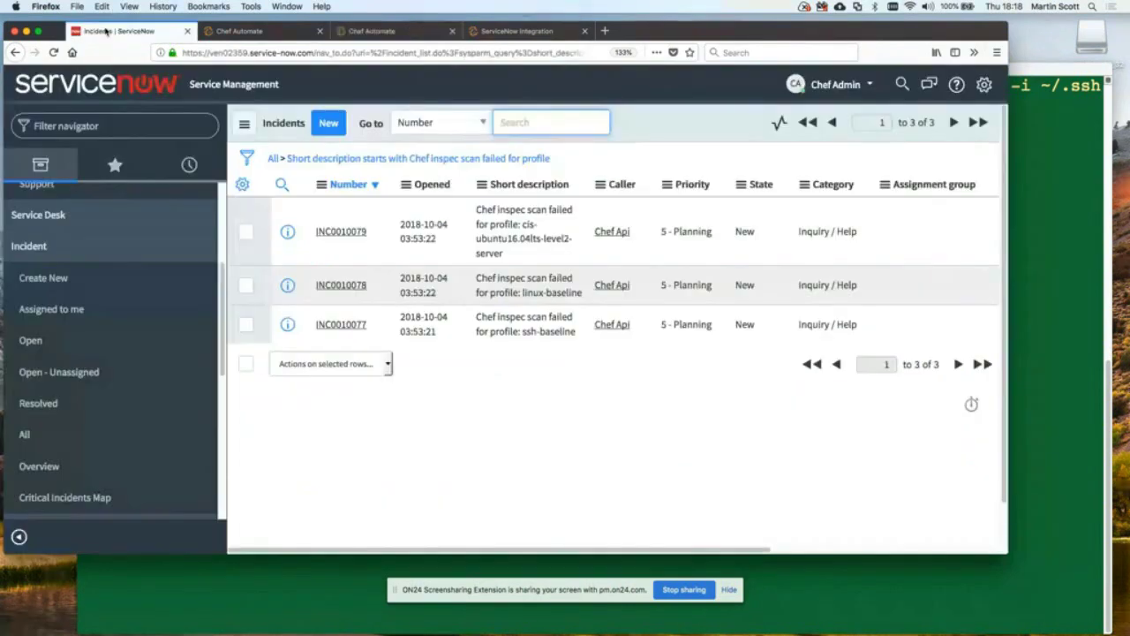
Step: In the Chef incident properties, set inspec scan incident association to by node
{"action": "scroll", "coordinate": [88, 261], "scroll_direction": "up", "scroll_amount": 4}
{"action": "left_click", "coordinate": [76, 273]}
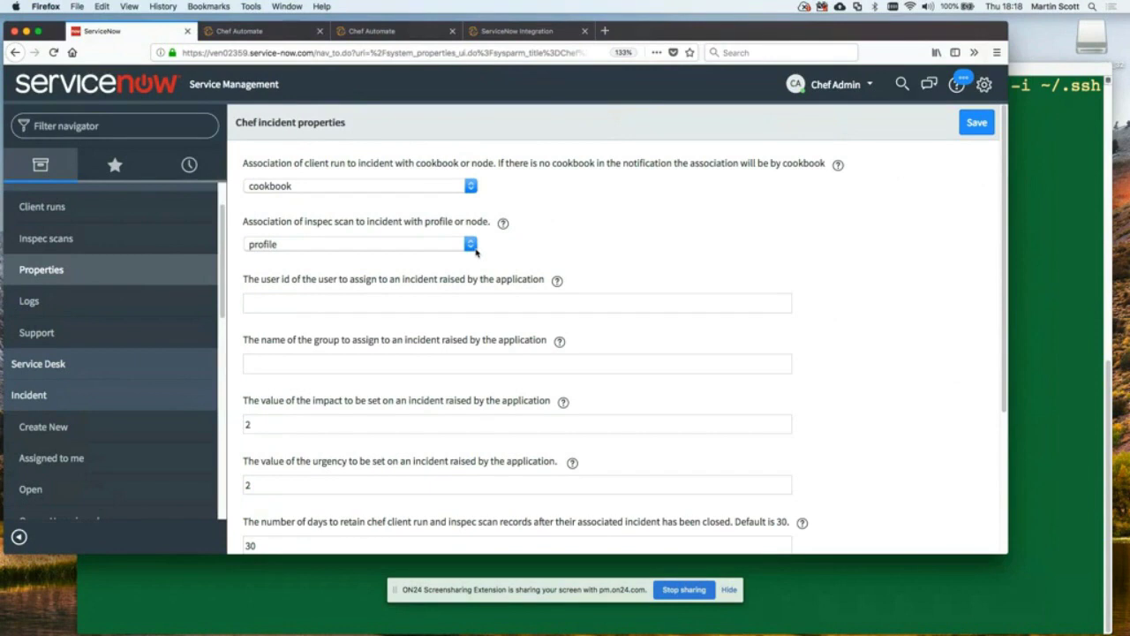
{"action": "left_click", "coordinate": [472, 247]}
{"action": "left_click", "coordinate": [463, 256]}
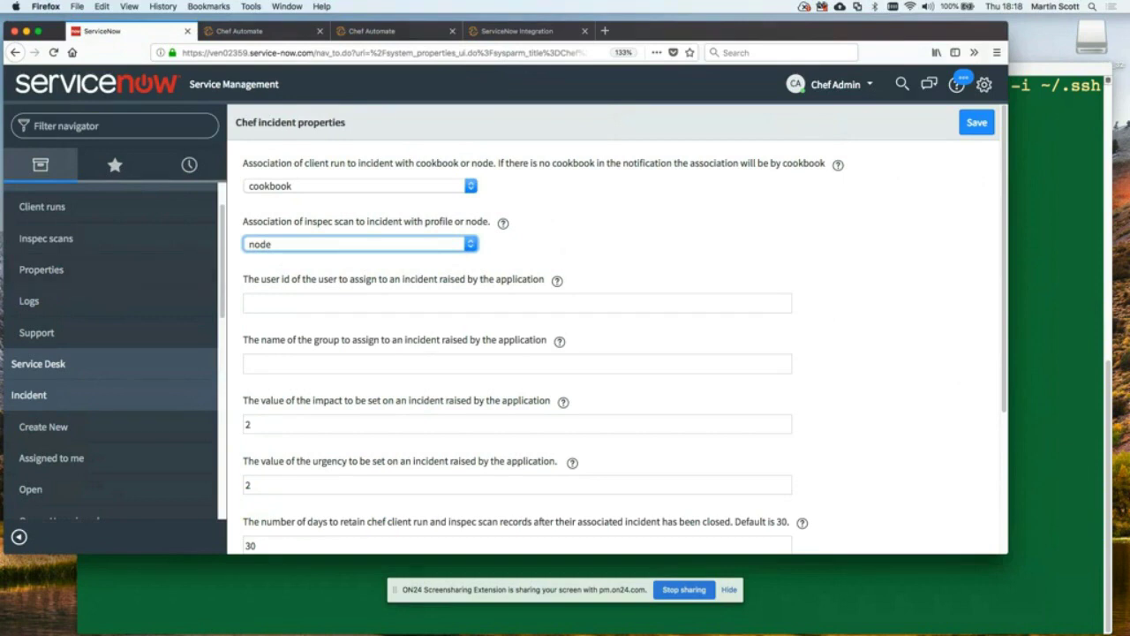
Step: Check Chef Automate's scan jobs, then show ServiceNow's unfiltered list of all six incidents
{"action": "left_click", "coordinate": [391, 32]}
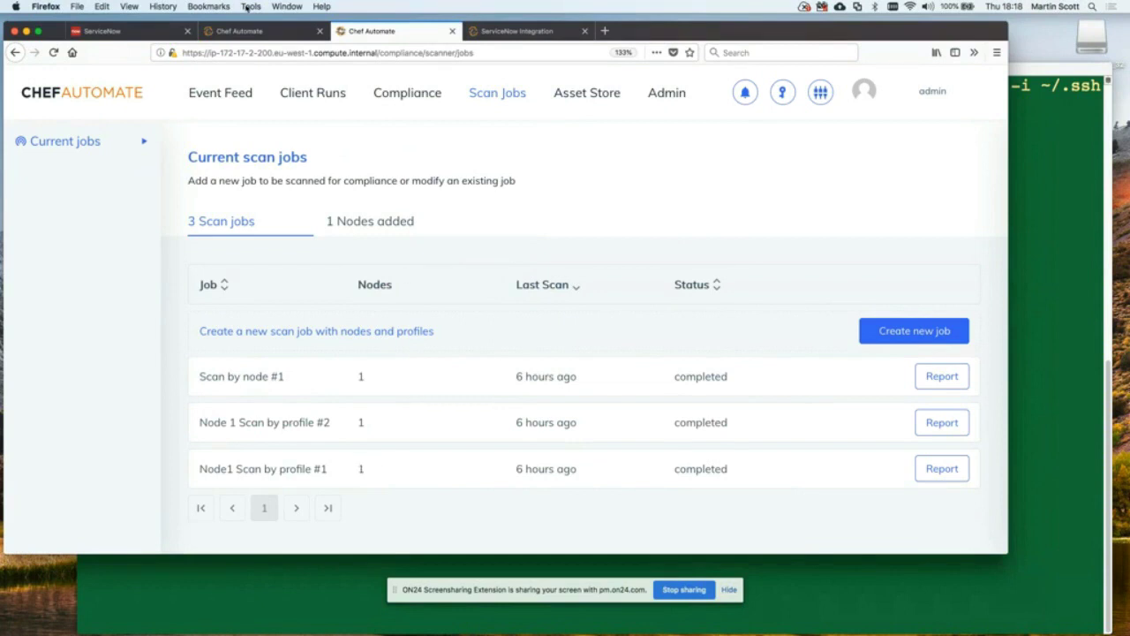
{"action": "left_click", "coordinate": [80, 33]}
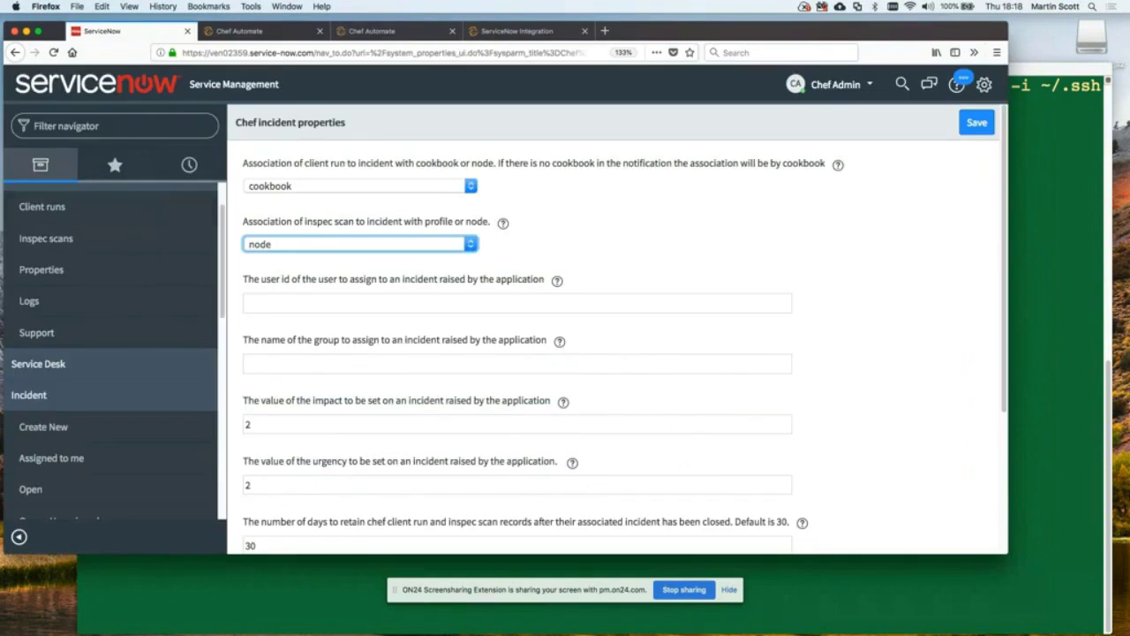
{"action": "scroll", "coordinate": [37, 477], "scroll_direction": "down", "scroll_amount": 2}
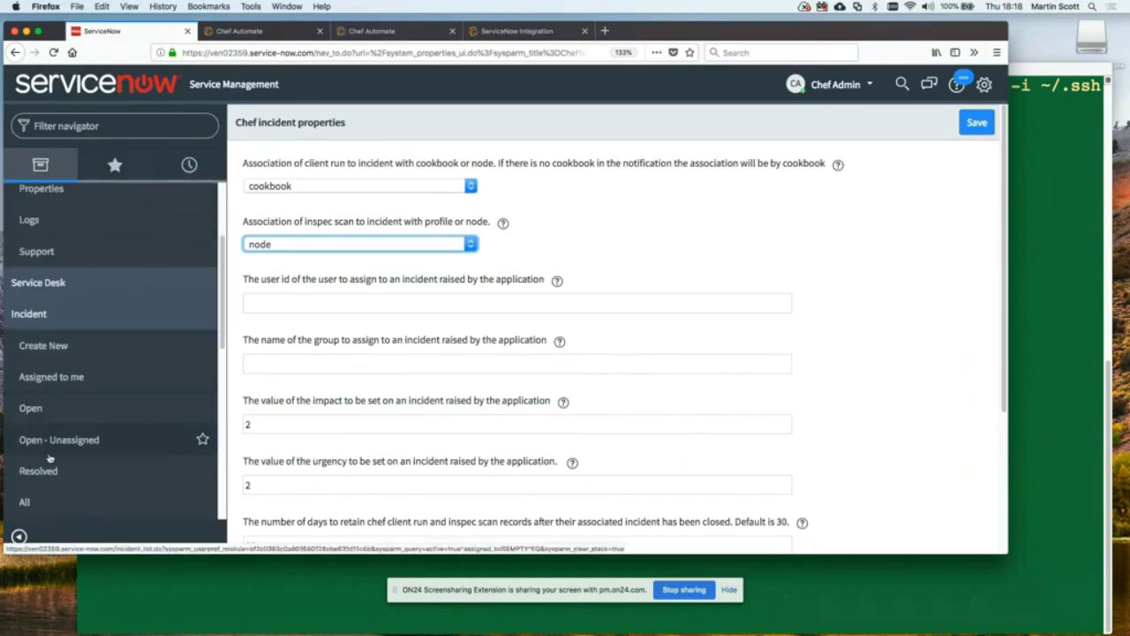
{"action": "scroll", "coordinate": [37, 488], "scroll_direction": "down", "scroll_amount": 3}
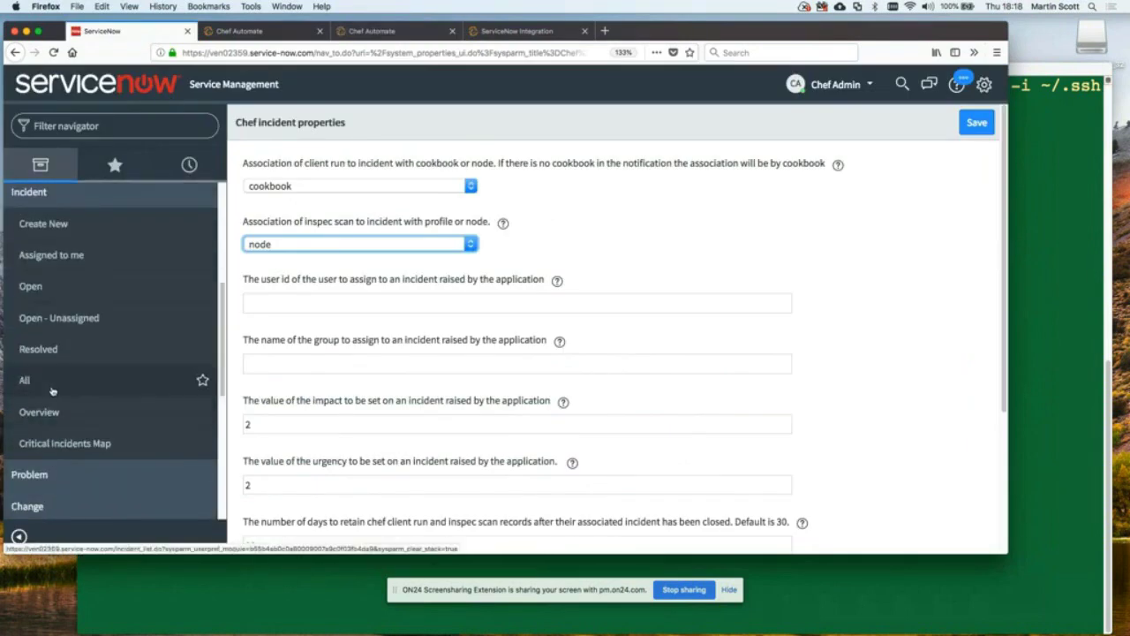
{"action": "left_click", "coordinate": [52, 390]}
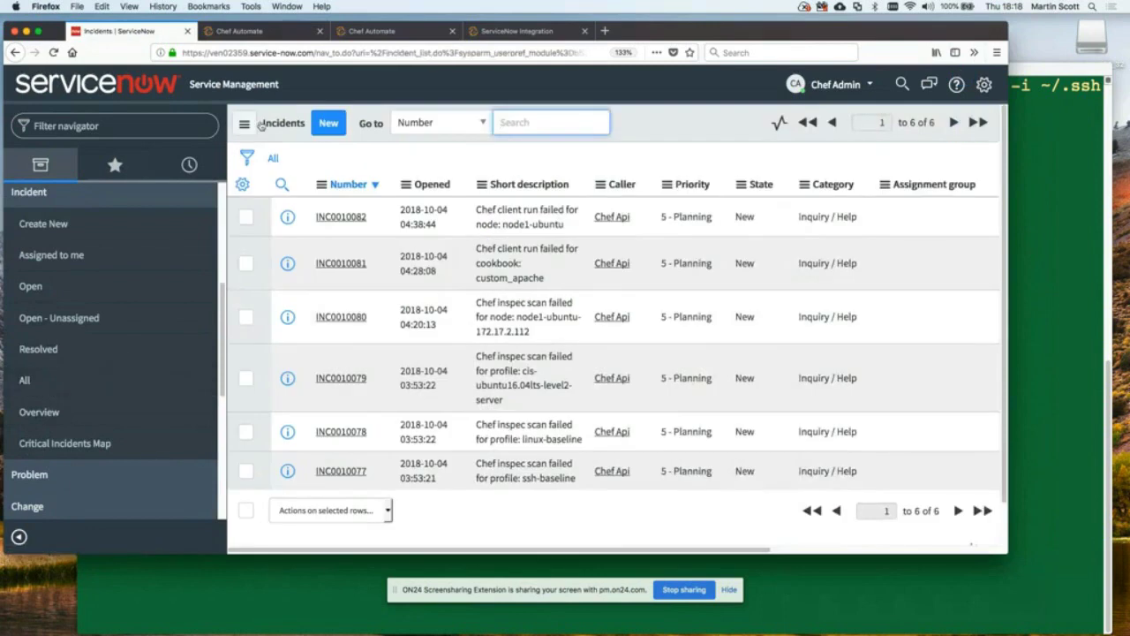
Step: Apply the Inspec scans by profile filter, leaving INC0010077, INC0010078 and INC0010079
{"action": "left_click", "coordinate": [249, 122]}
{"action": "mouse_move", "coordinate": [285, 149]}
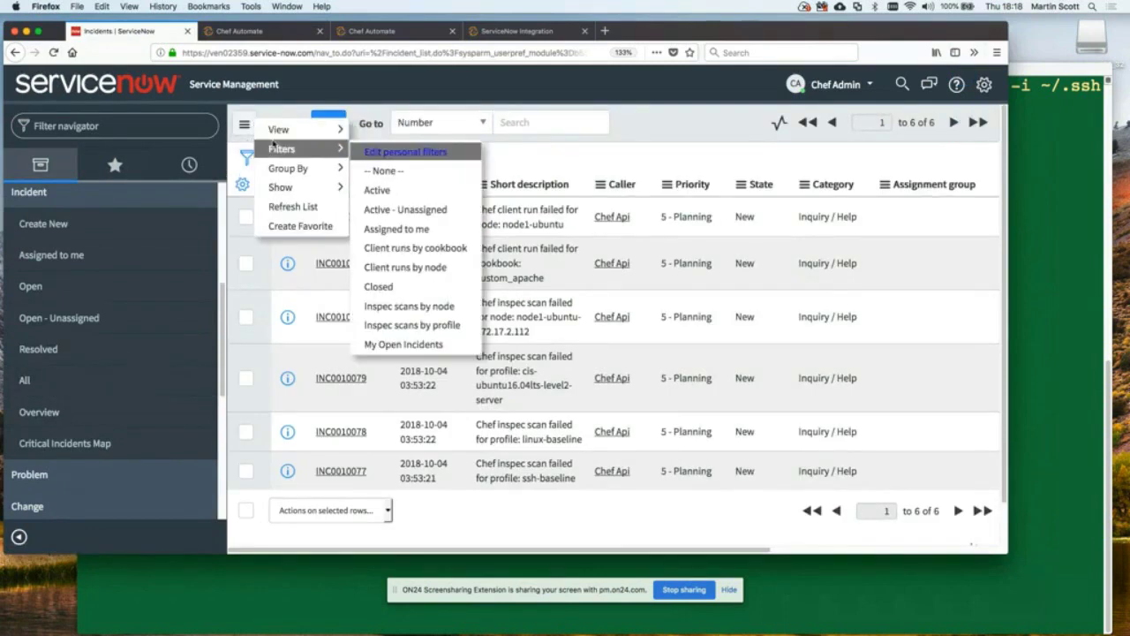
{"action": "left_click", "coordinate": [378, 327]}
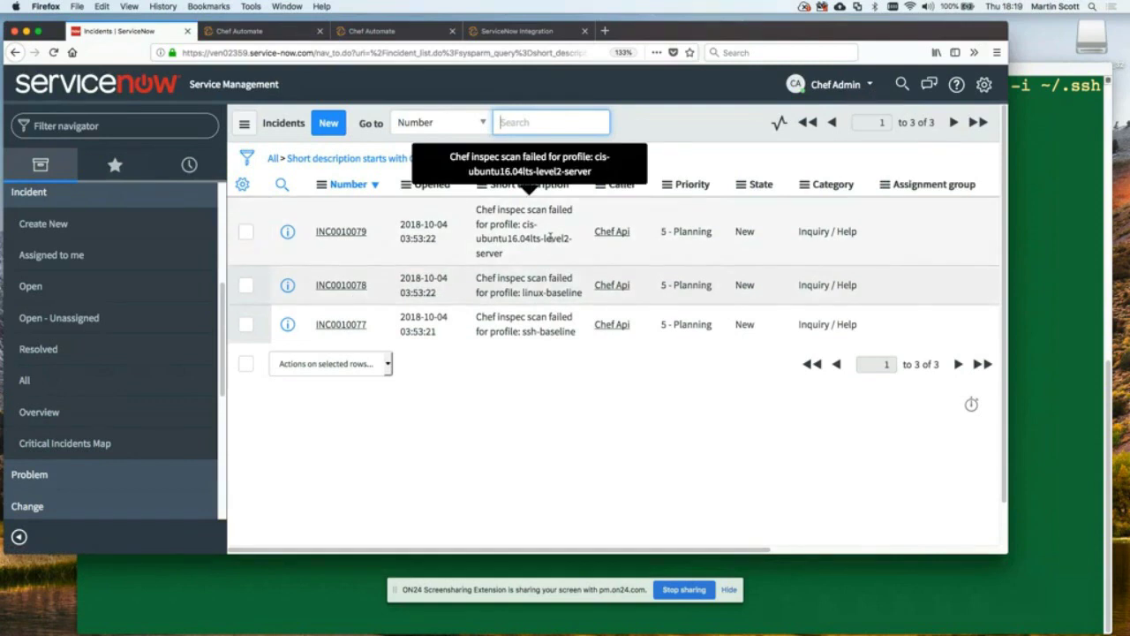
Step: Open INC0010079 and list its Chef inspec scans, CIS0001017 and CIS0001014
{"action": "left_click", "coordinate": [341, 231]}
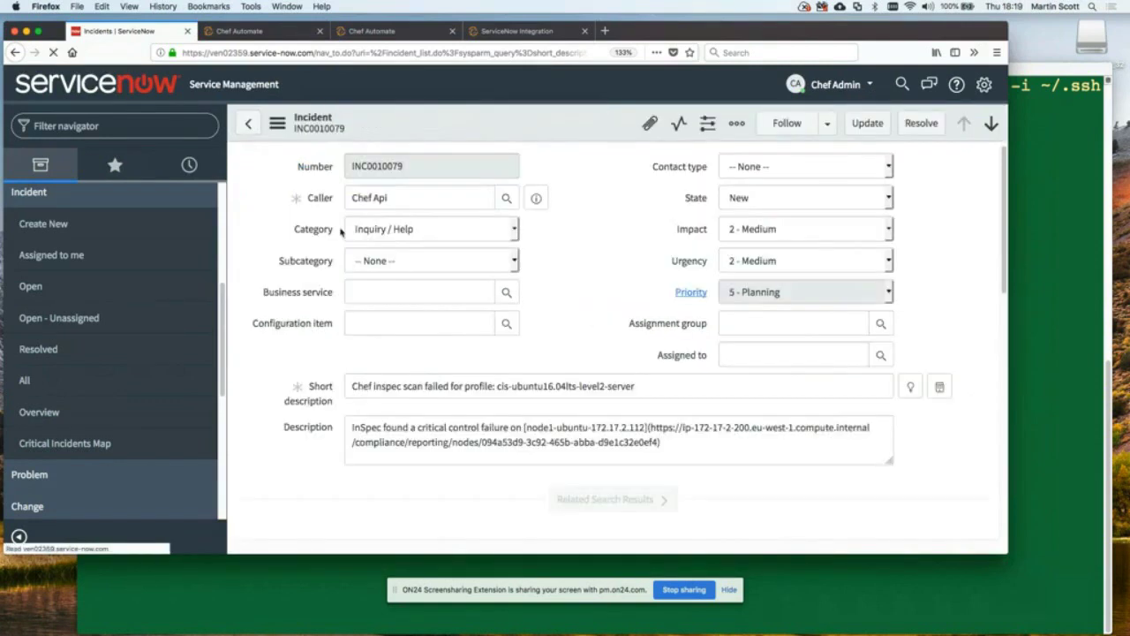
{"action": "scroll", "coordinate": [618, 237], "scroll_direction": "down", "scroll_amount": 2}
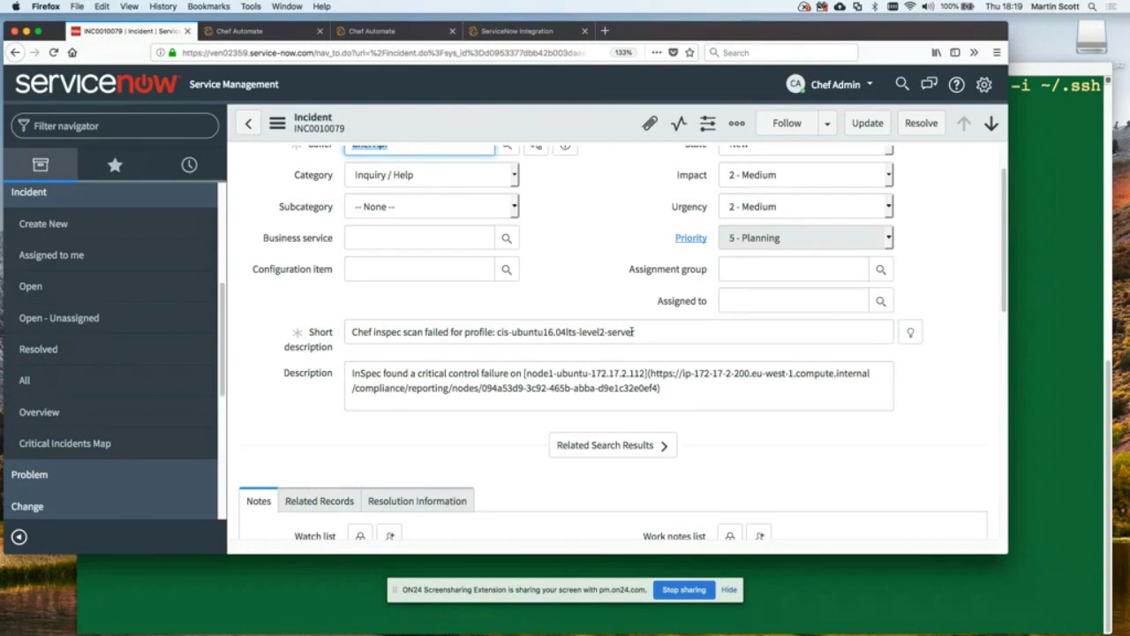
{"action": "scroll", "coordinate": [803, 317], "scroll_direction": "down", "scroll_amount": 2}
{"action": "scroll", "coordinate": [804, 315], "scroll_direction": "down", "scroll_amount": 3}
{"action": "scroll", "coordinate": [804, 318], "scroll_direction": "down", "scroll_amount": 3}
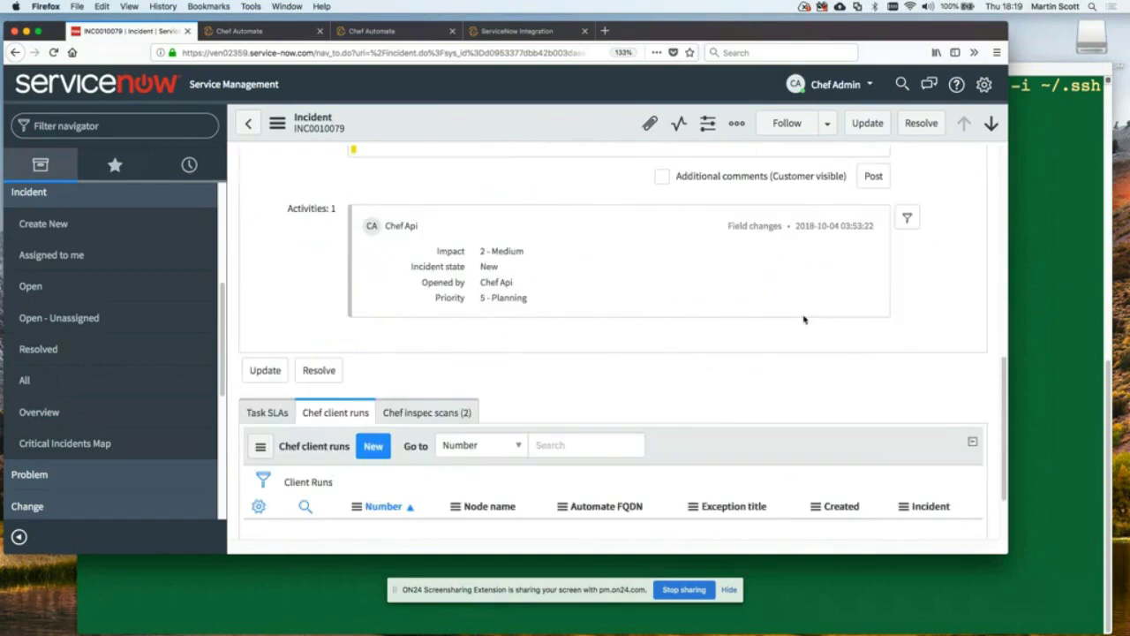
{"action": "scroll", "coordinate": [803, 318], "scroll_direction": "down", "scroll_amount": 2}
{"action": "left_click", "coordinate": [416, 332]}
{"action": "scroll", "coordinate": [570, 292], "scroll_direction": "down", "scroll_amount": 1}
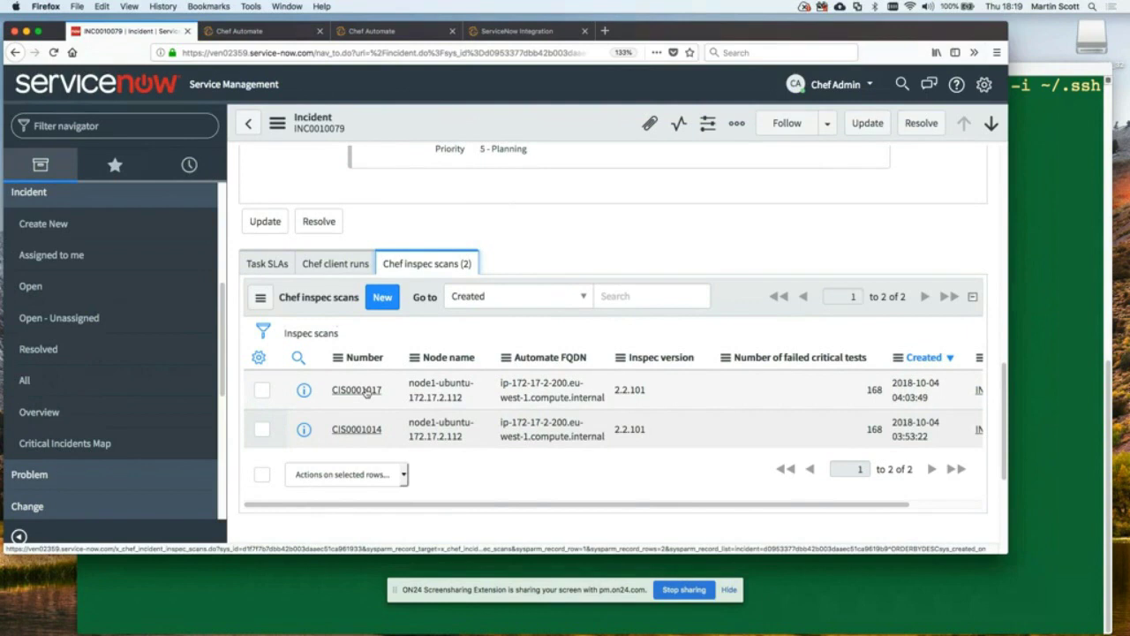
Step: Open inspec scan CIS0001014 and follow its Automate failure URL to node1-ubuntu-172.17.2.112's report
{"action": "left_click", "coordinate": [362, 430]}
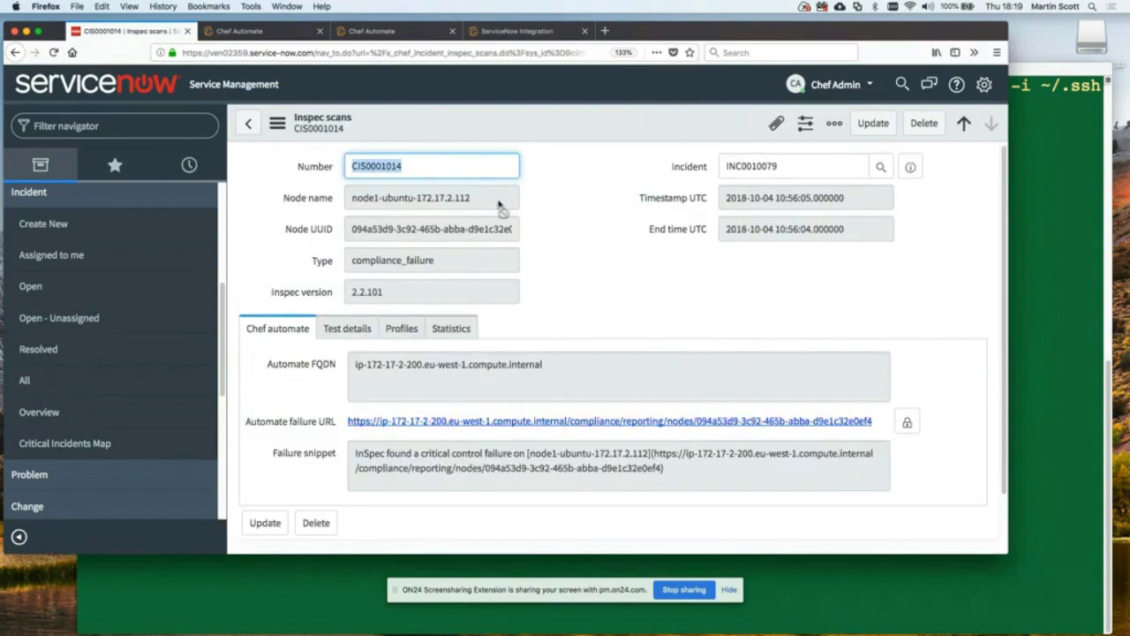
{"action": "scroll", "coordinate": [325, 286], "scroll_direction": "down", "scroll_amount": 1}
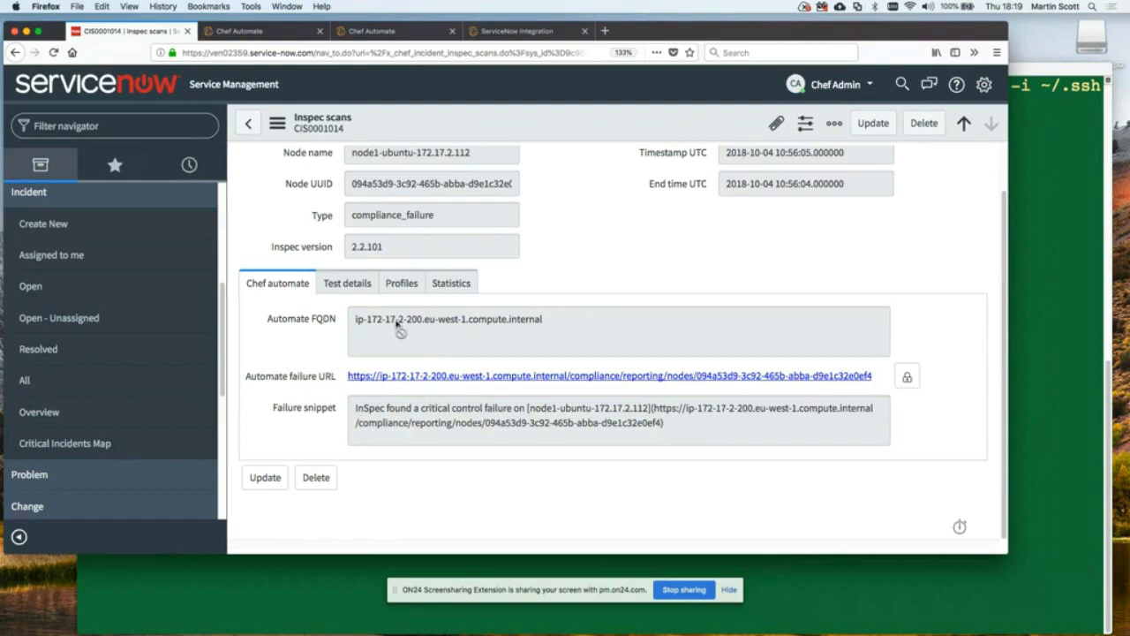
{"action": "left_click", "coordinate": [545, 378]}
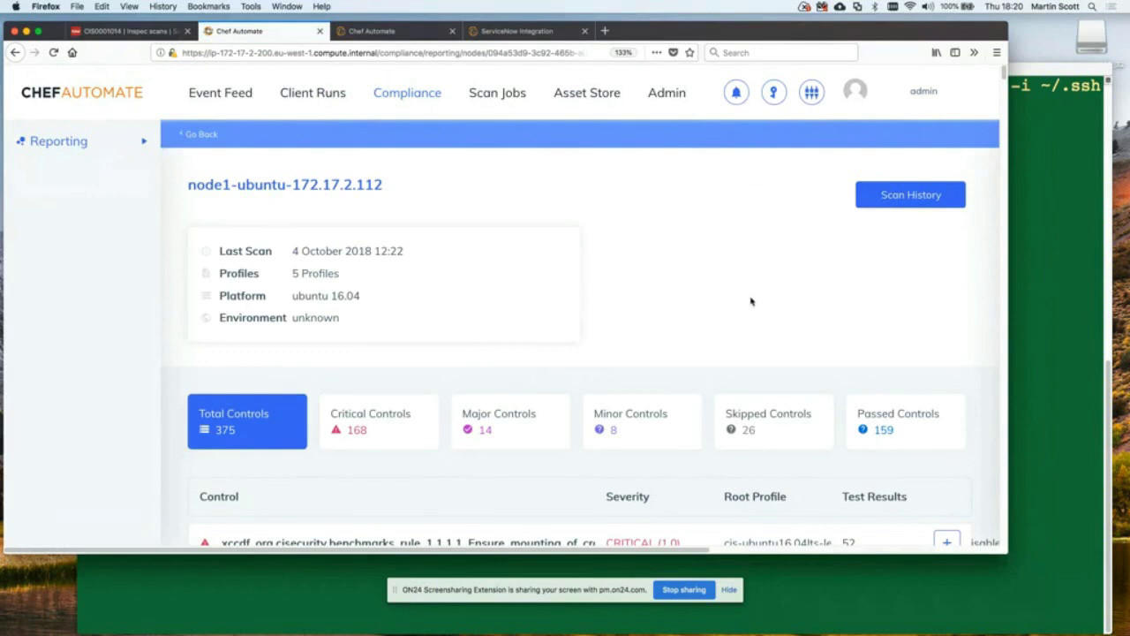
Step: Scroll through the node's 375-control compliance report, then return to the CIS0001014 record
{"action": "scroll", "coordinate": [750, 301], "scroll_direction": "down", "scroll_amount": 3}
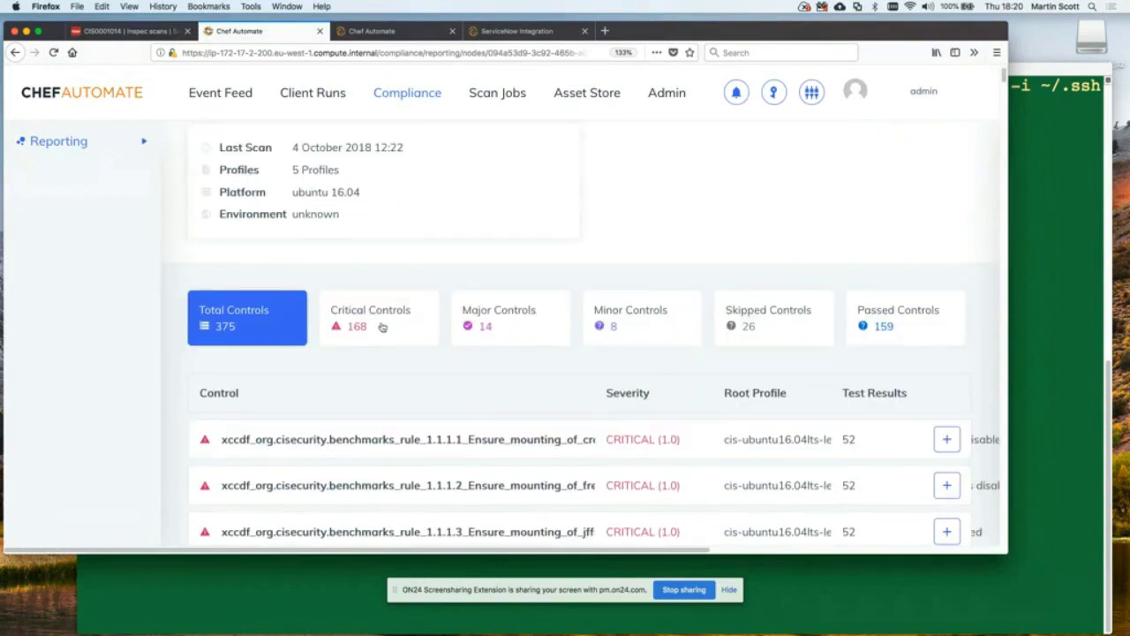
{"action": "scroll", "coordinate": [699, 327], "scroll_direction": "down", "scroll_amount": 3}
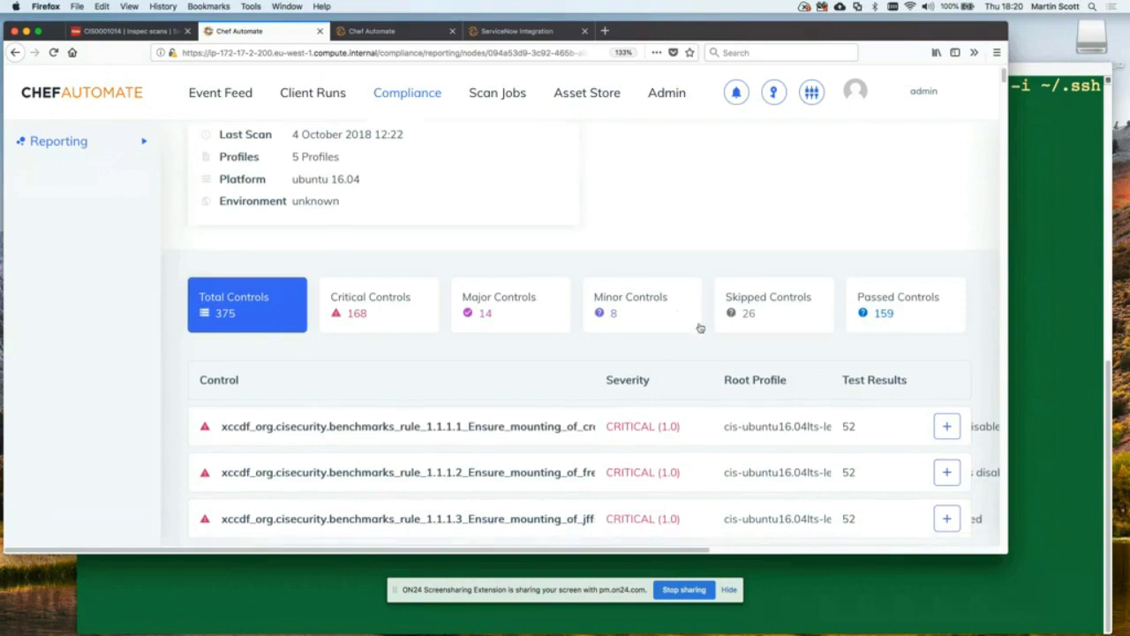
{"action": "scroll", "coordinate": [699, 327], "scroll_direction": "down", "scroll_amount": 4}
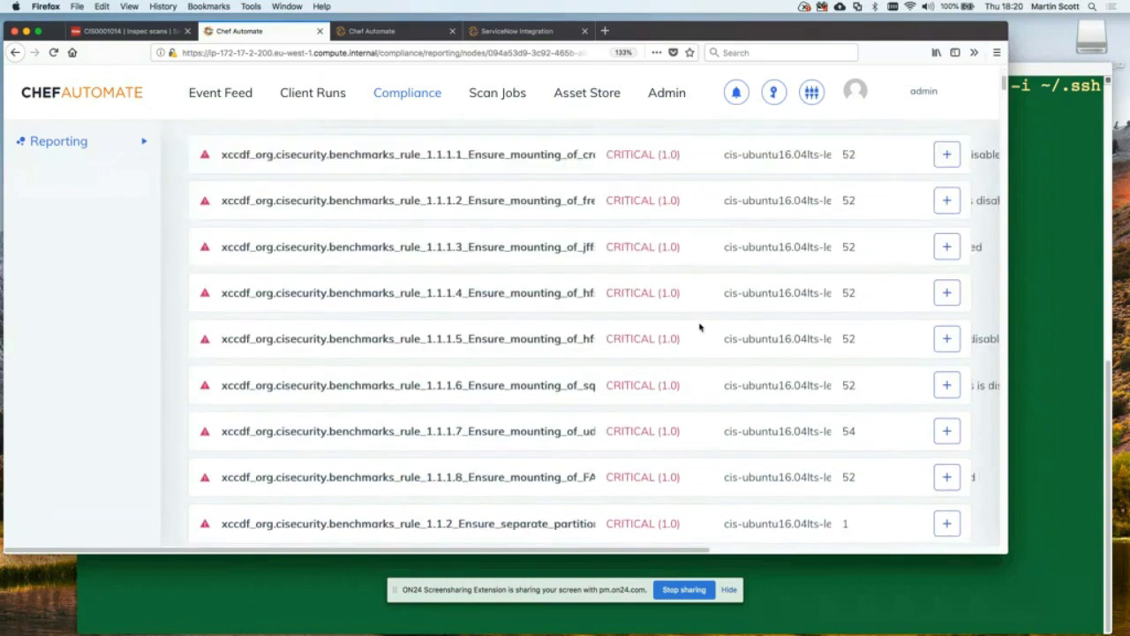
{"action": "scroll", "coordinate": [699, 326], "scroll_direction": "down", "scroll_amount": 4}
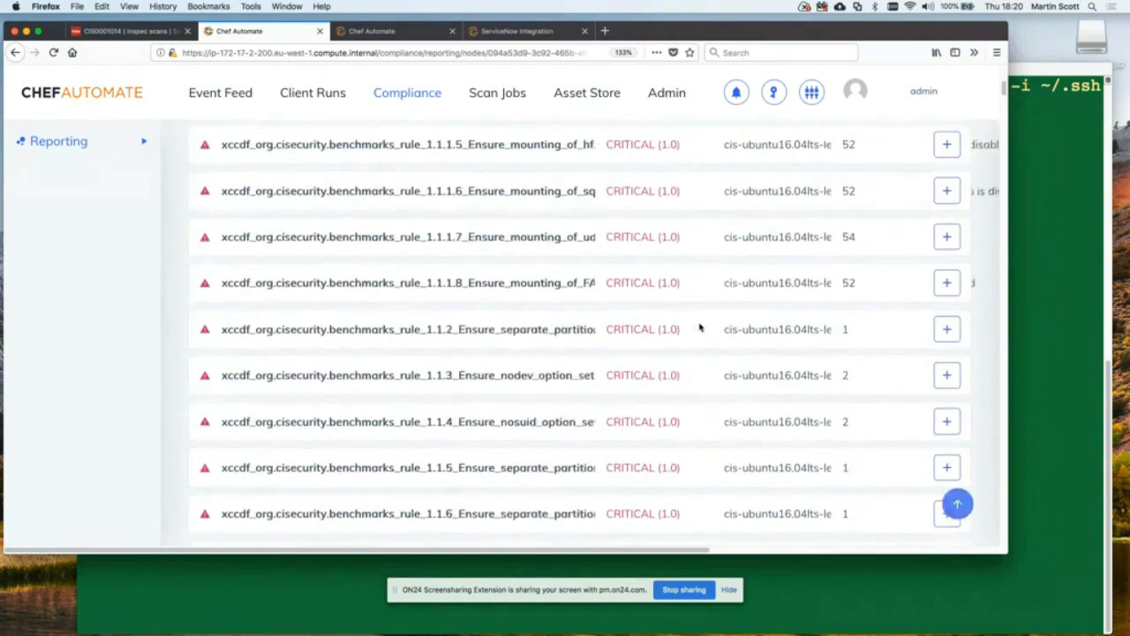
{"action": "scroll", "coordinate": [699, 327], "scroll_direction": "up", "scroll_amount": 5}
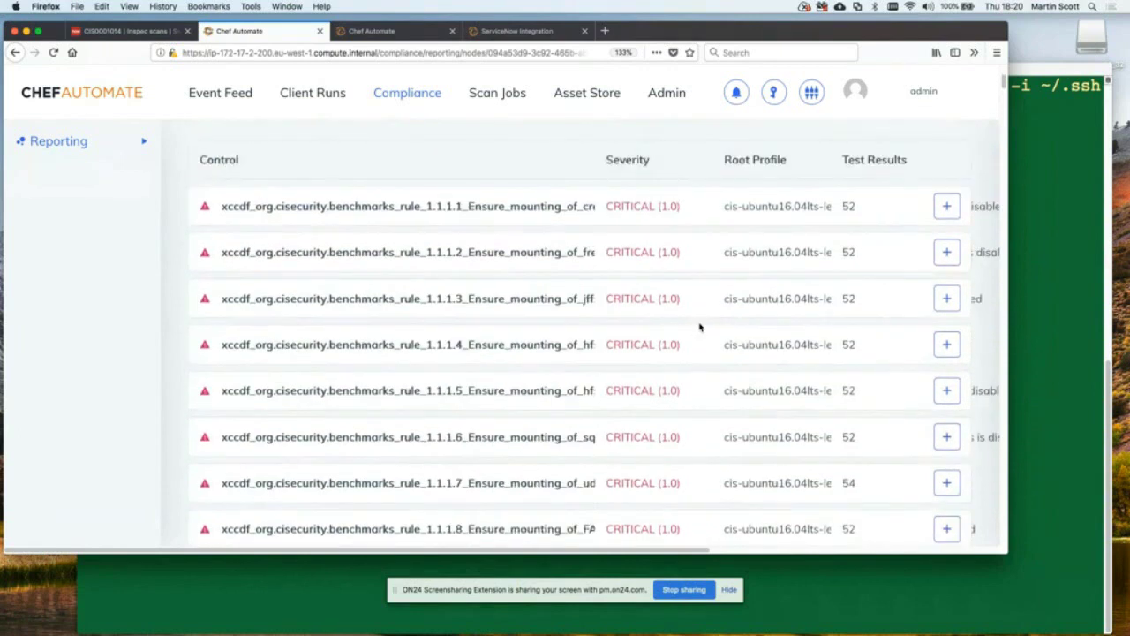
{"action": "scroll", "coordinate": [699, 327], "scroll_direction": "down", "scroll_amount": 5}
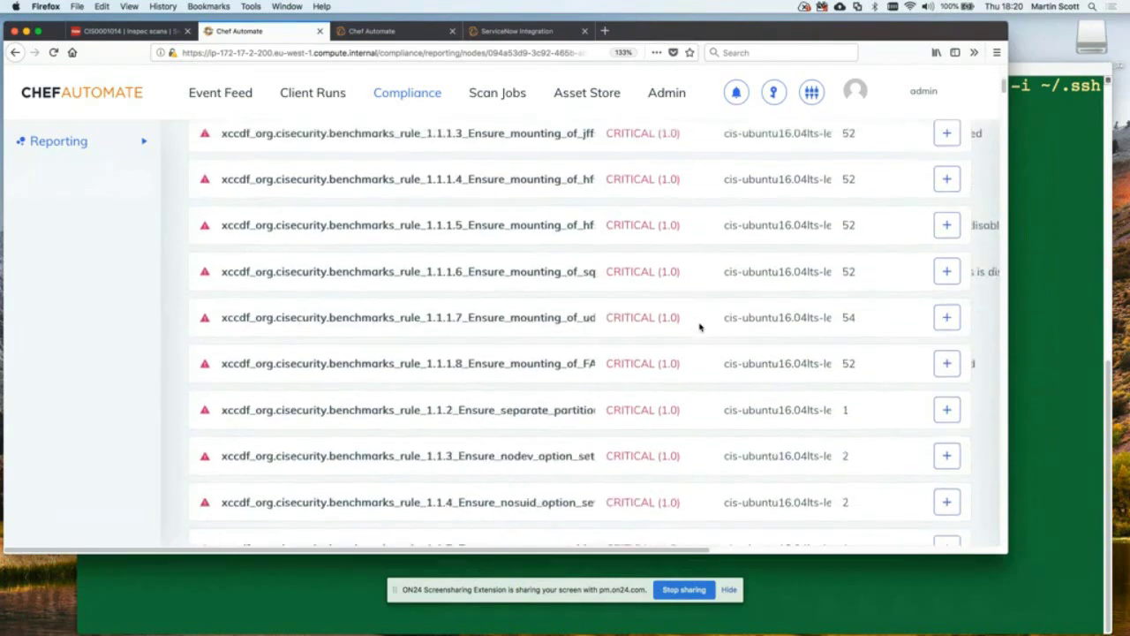
{"action": "scroll", "coordinate": [699, 326], "scroll_direction": "down", "scroll_amount": 2}
{"action": "scroll", "coordinate": [699, 327], "scroll_direction": "up", "scroll_amount": 12}
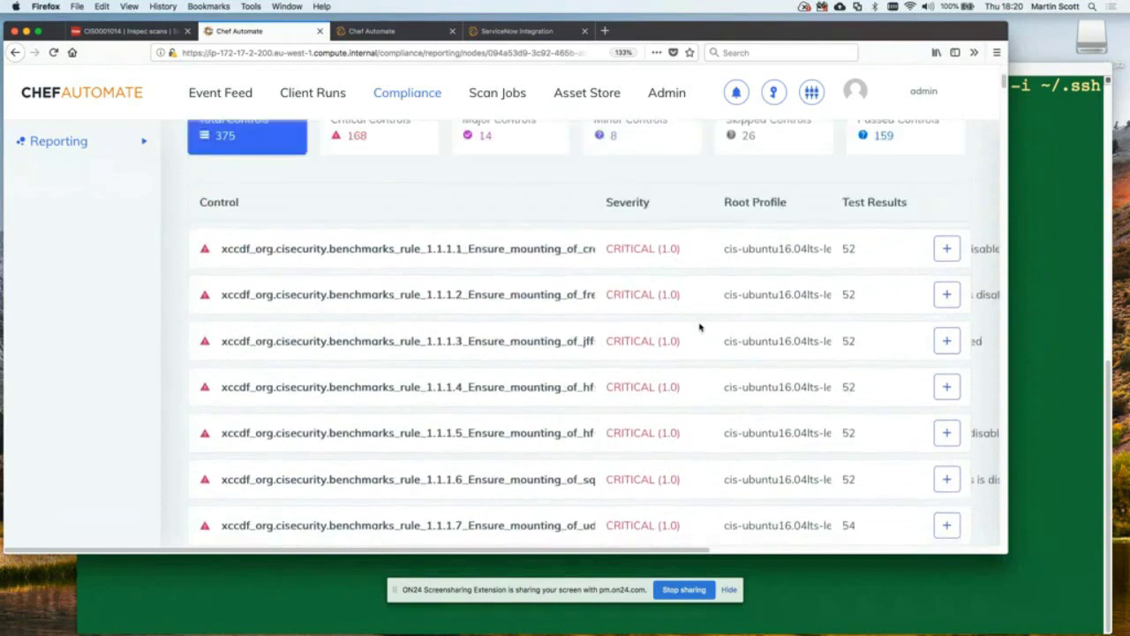
{"action": "scroll", "coordinate": [699, 326], "scroll_direction": "up", "scroll_amount": 2}
{"action": "left_click", "coordinate": [145, 36]}
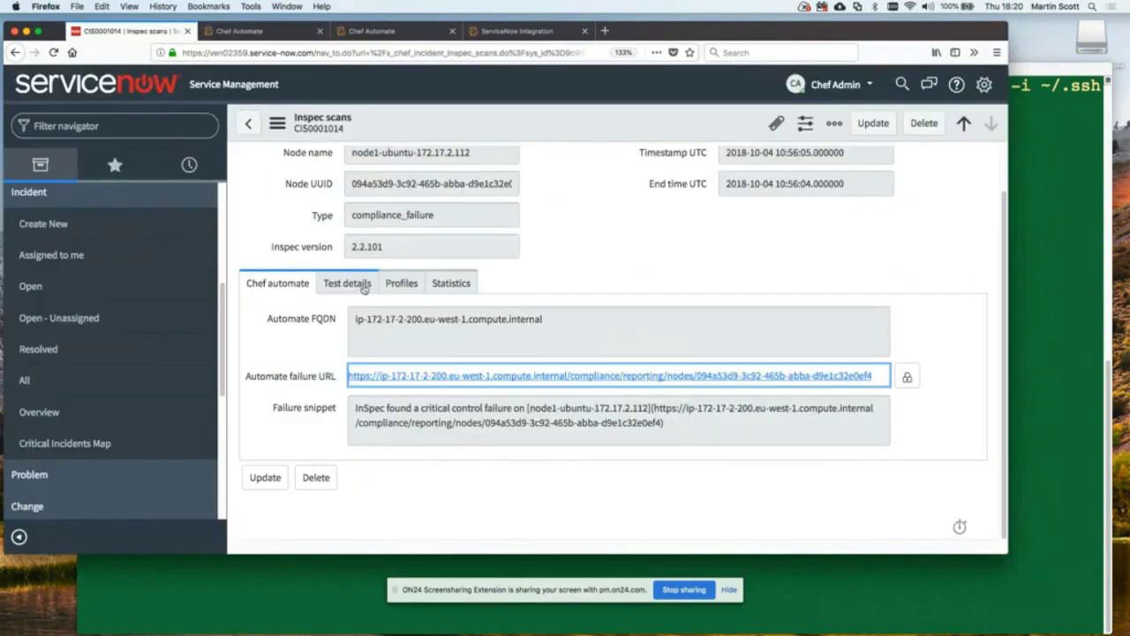
Step: Review CIS0001014's test counts (375 total, 190 failed) and failed profile cis-ubuntu16.04lts-level2-server
{"action": "left_click", "coordinate": [362, 289]}
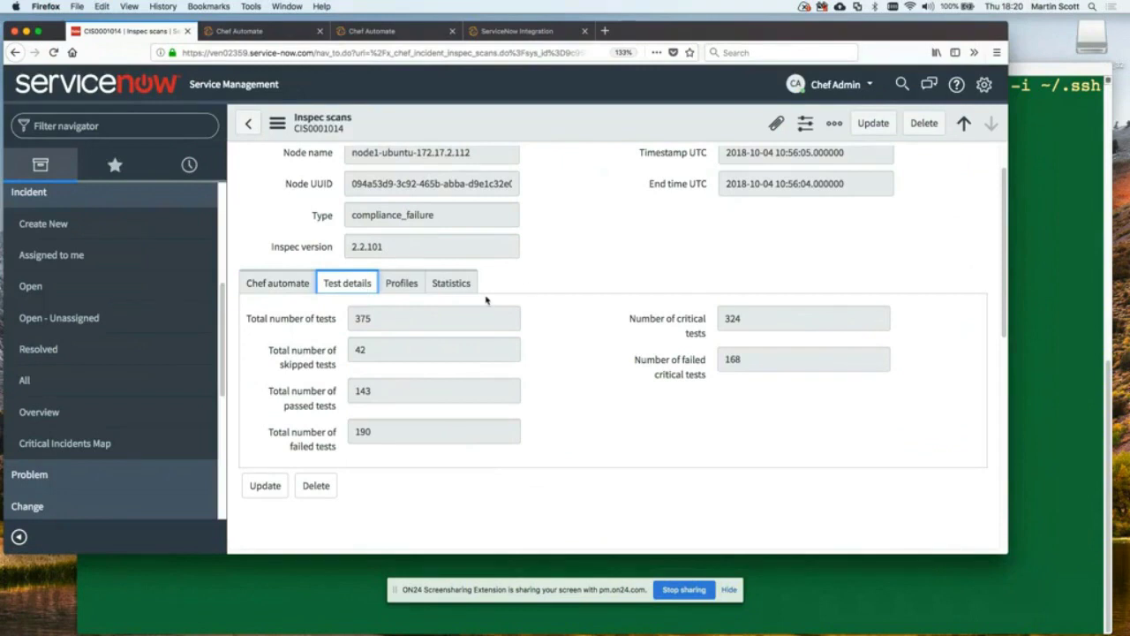
{"action": "left_click", "coordinate": [401, 284]}
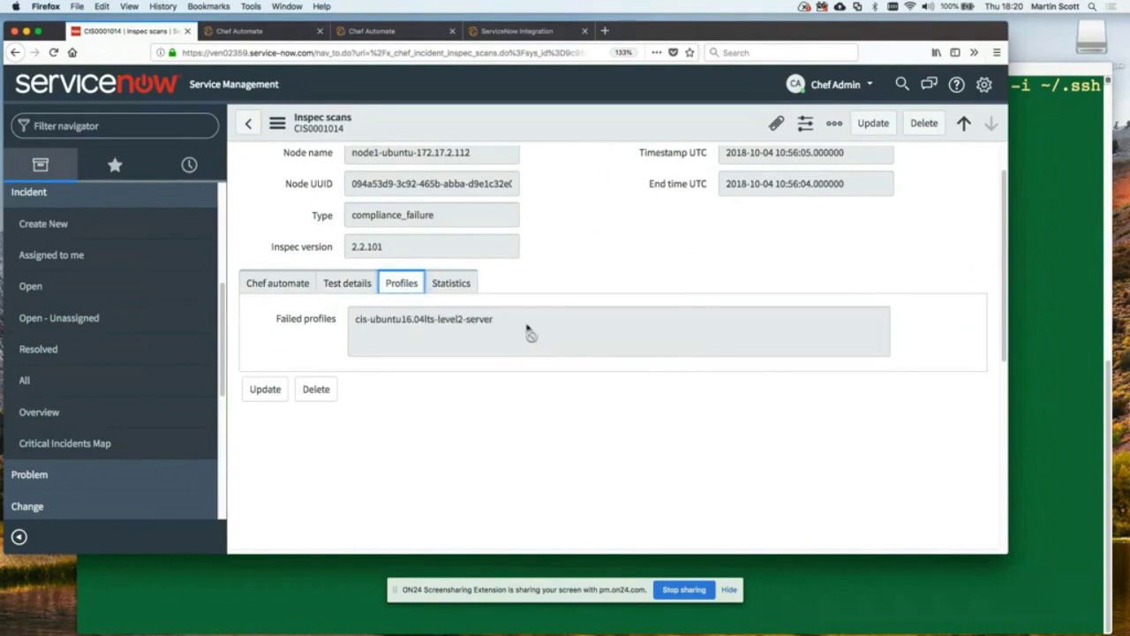
{"action": "scroll", "coordinate": [527, 331], "scroll_direction": "up", "scroll_amount": 1}
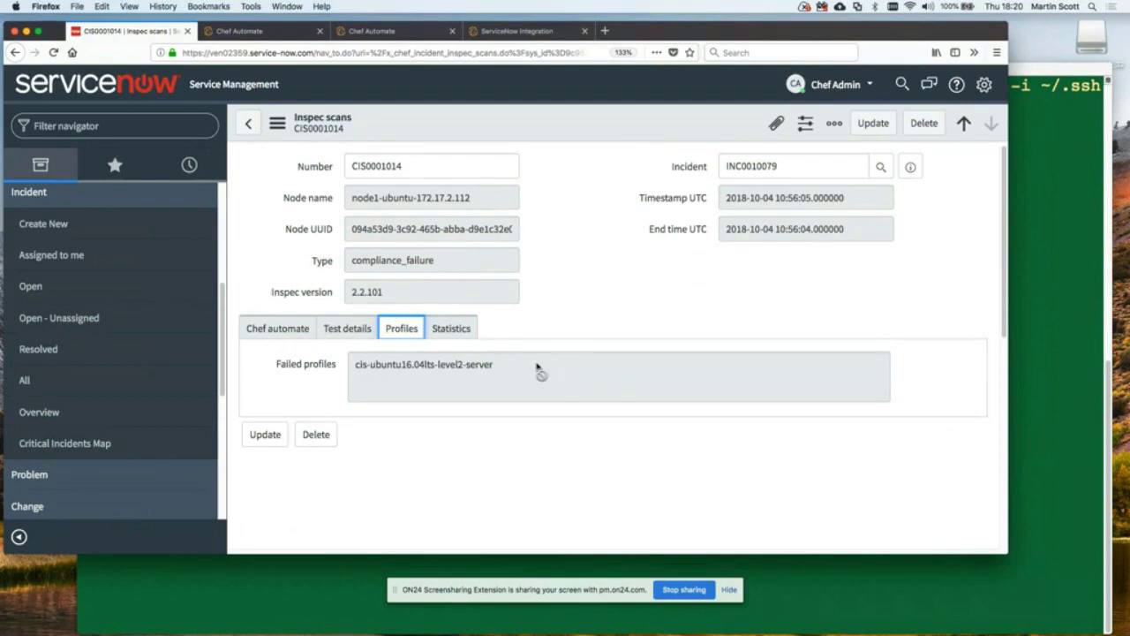
Step: Open incident INC0010079 linked from scan CIS0001014 and review it, briefly checking Chef Automate scan jobs
{"action": "left_click", "coordinate": [909, 170]}
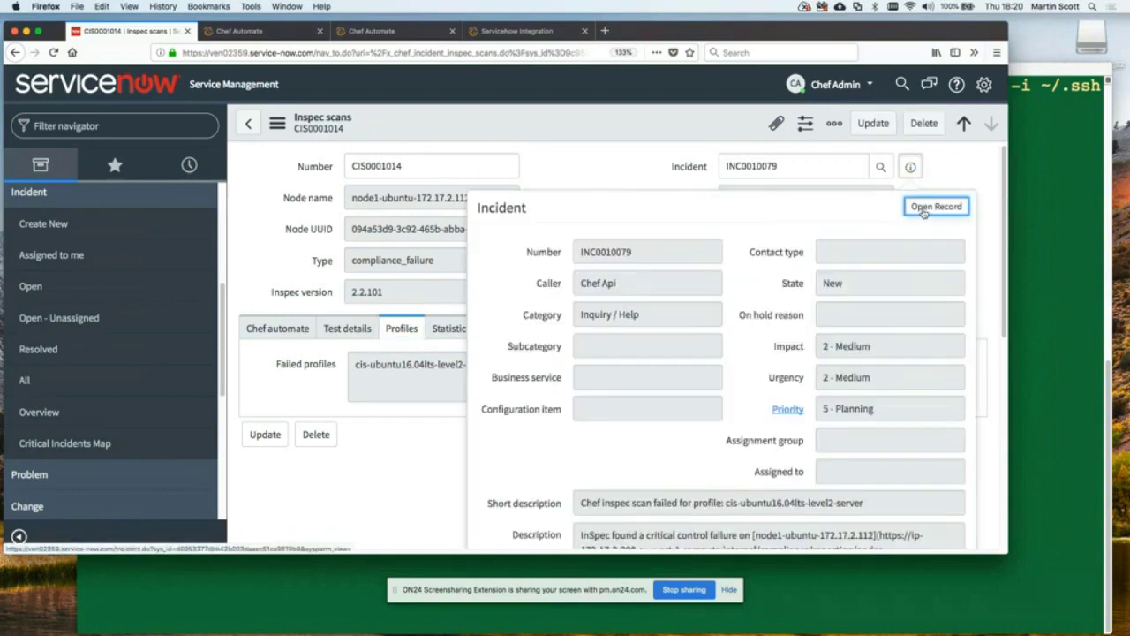
{"action": "left_click", "coordinate": [923, 212]}
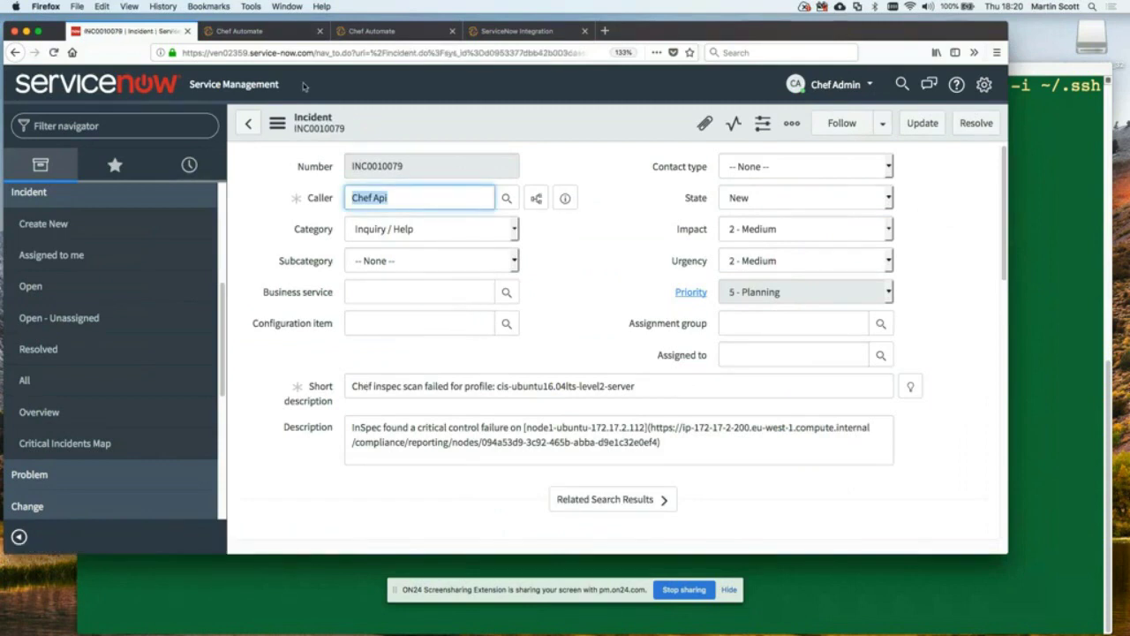
{"action": "left_click", "coordinate": [353, 31]}
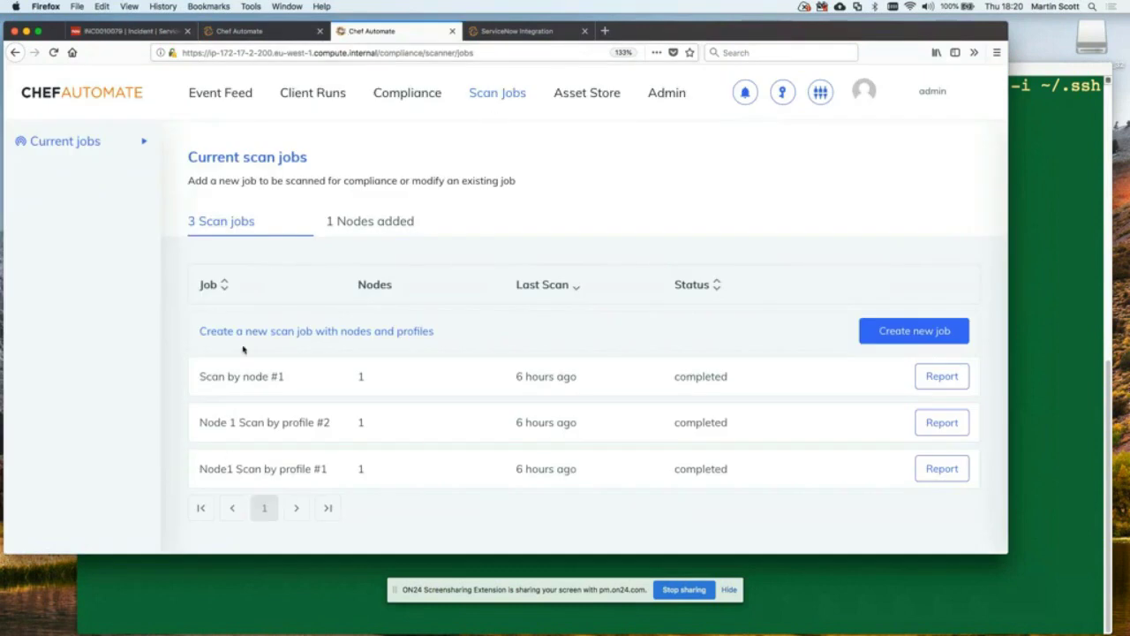
{"action": "left_click", "coordinate": [147, 31]}
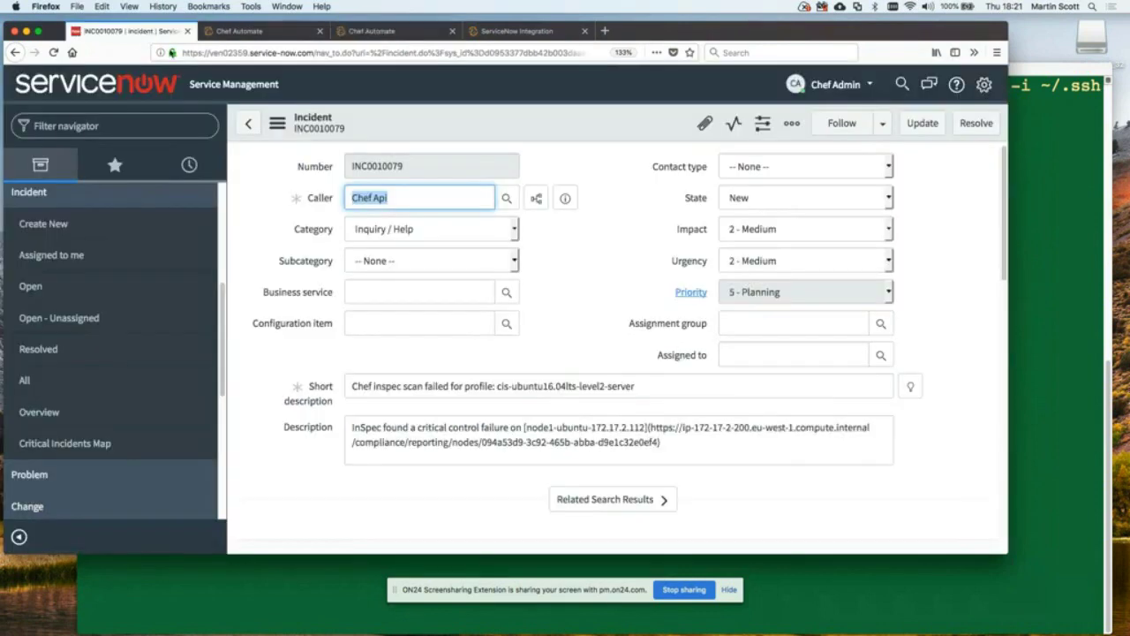
{"action": "scroll", "coordinate": [559, 327], "scroll_direction": "down", "scroll_amount": 8}
{"action": "scroll", "coordinate": [559, 326], "scroll_direction": "down", "scroll_amount": 3}
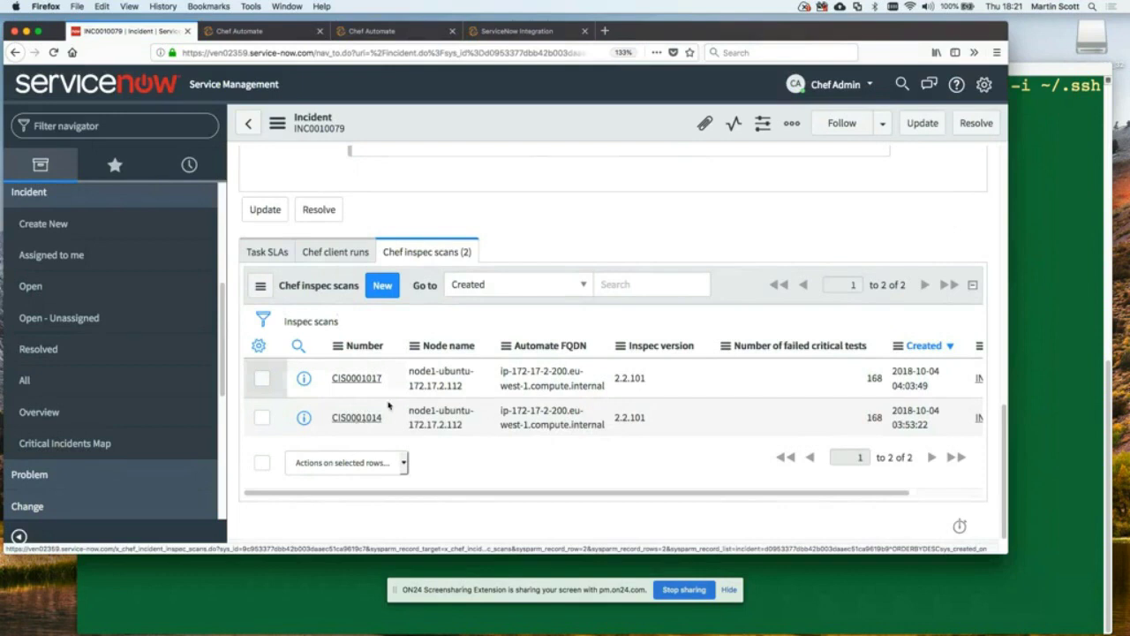
{"action": "scroll", "coordinate": [397, 370], "scroll_direction": "up", "scroll_amount": 11}
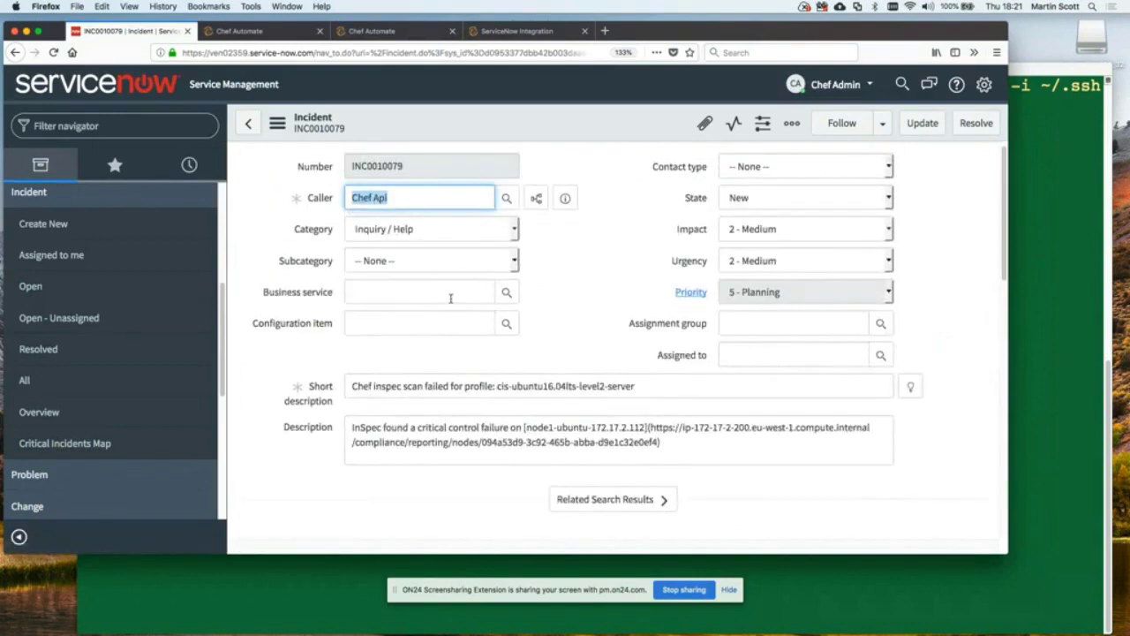
Step: Return to inspec scan CIS0001014, then bring up the list of all incidents
{"action": "left_click", "coordinate": [244, 124]}
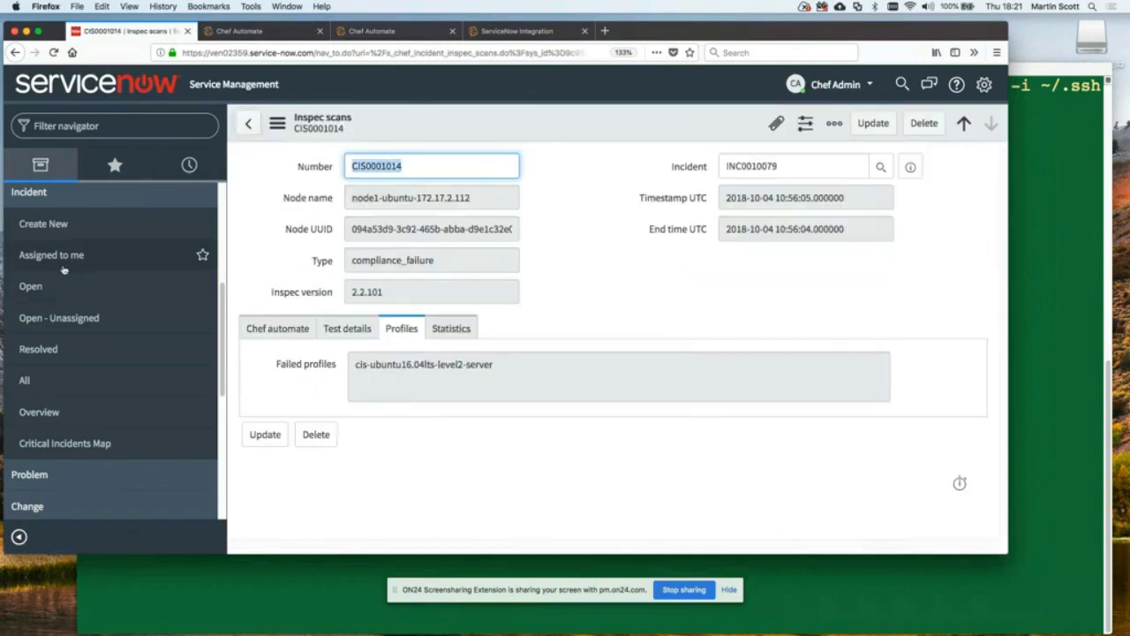
{"action": "scroll", "coordinate": [71, 256], "scroll_direction": "up", "scroll_amount": 3}
{"action": "scroll", "coordinate": [62, 272], "scroll_direction": "down", "scroll_amount": 2}
{"action": "scroll", "coordinate": [55, 461], "scroll_direction": "down", "scroll_amount": 4}
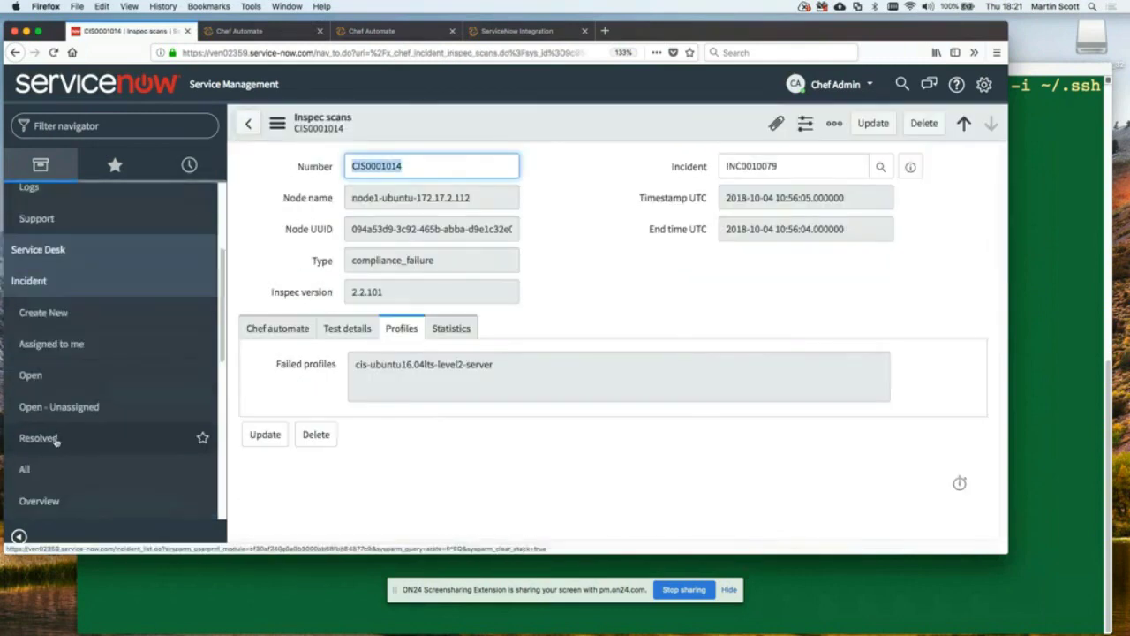
{"action": "left_click", "coordinate": [53, 395]}
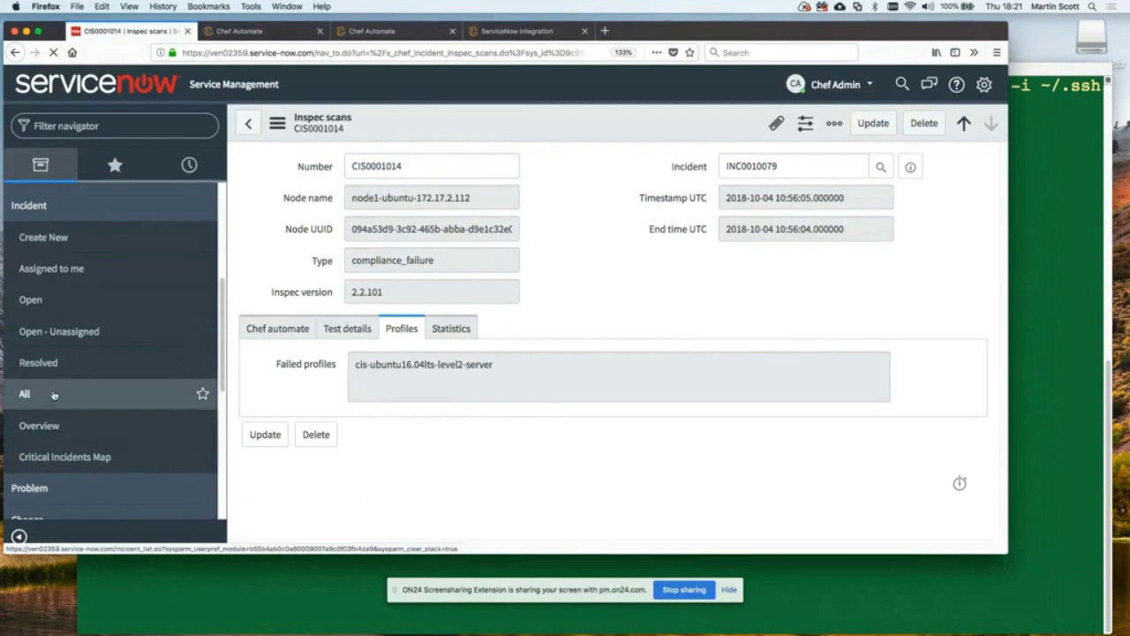
Step: Filter incidents to Inspec scans by profile and review incident INC0010078
{"action": "left_click", "coordinate": [245, 123]}
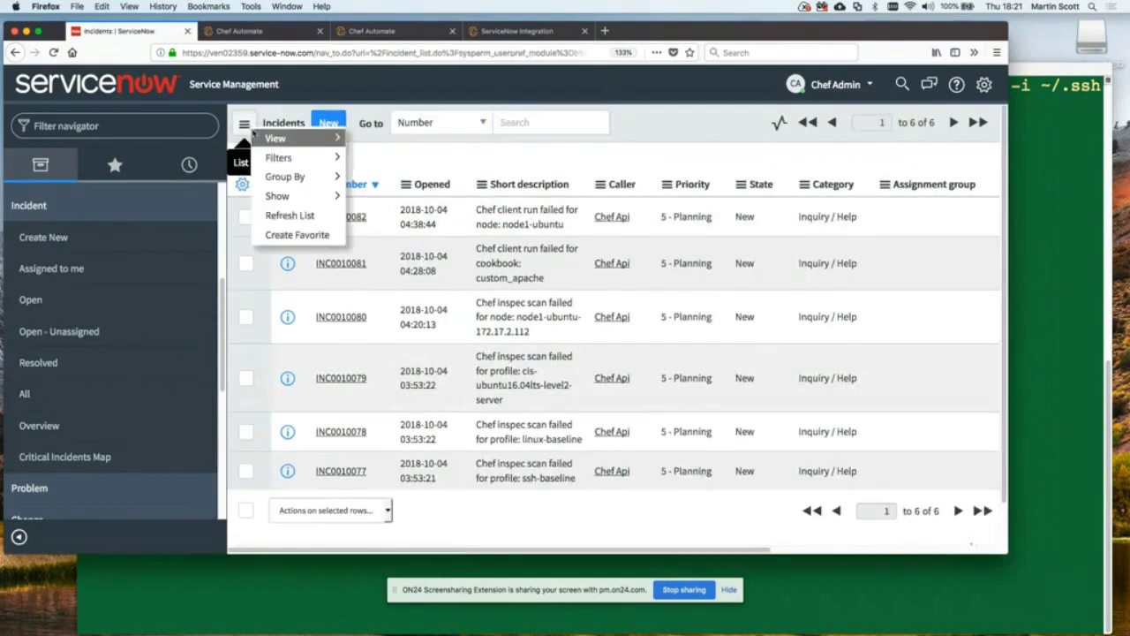
{"action": "mouse_move", "coordinate": [276, 156]}
{"action": "left_click", "coordinate": [398, 339]}
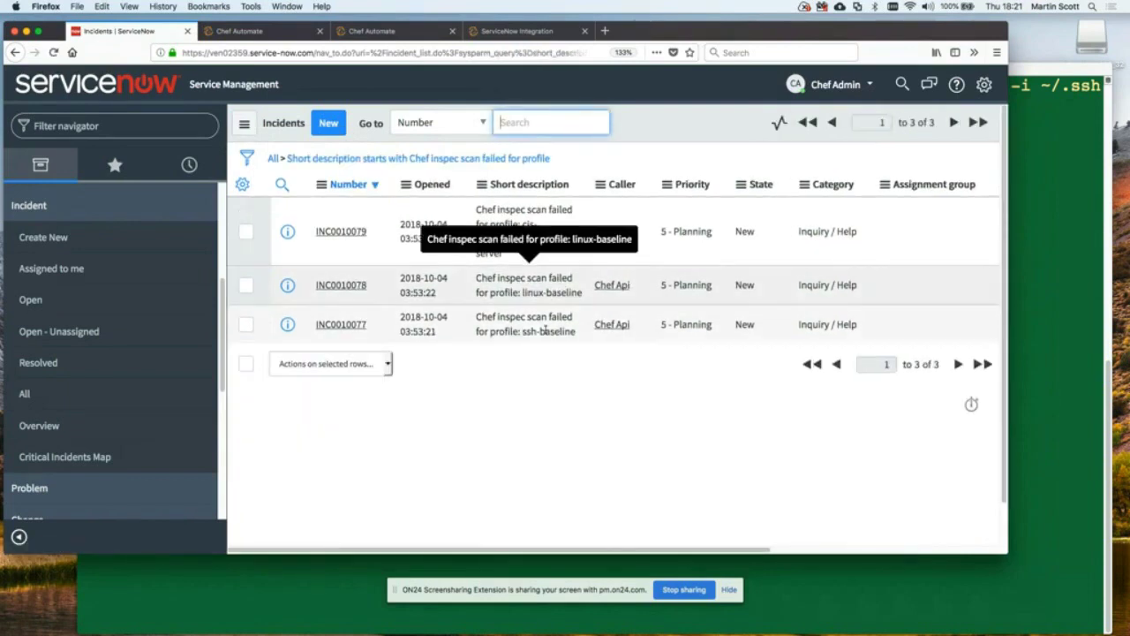
{"action": "left_click", "coordinate": [352, 286]}
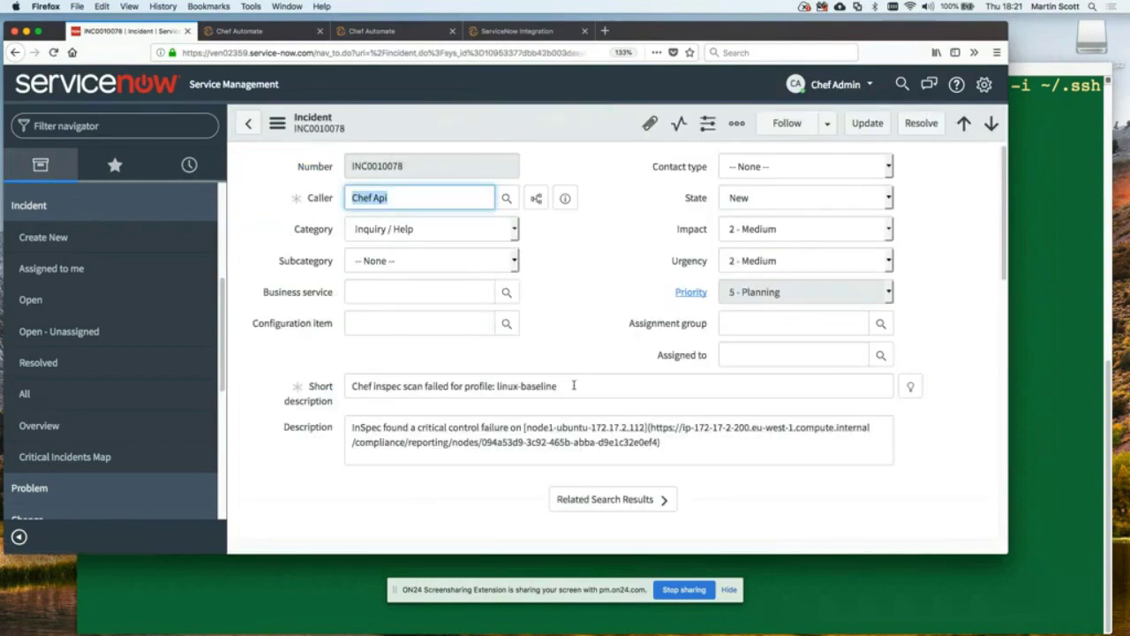
{"action": "scroll", "coordinate": [574, 386], "scroll_direction": "down", "scroll_amount": 5}
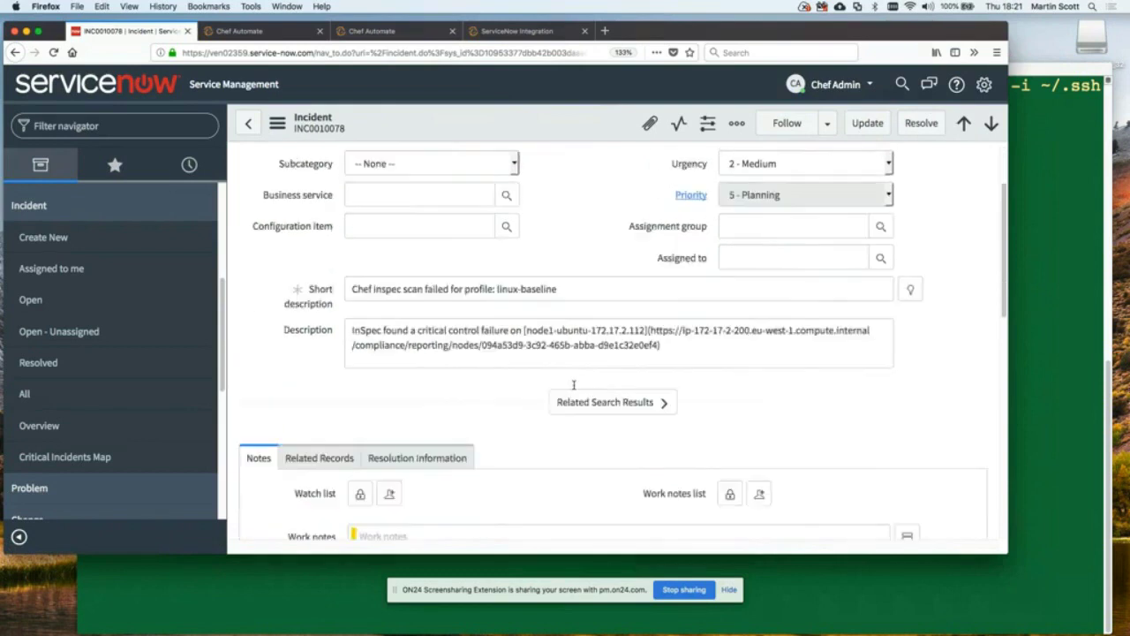
{"action": "scroll", "coordinate": [574, 389], "scroll_direction": "down", "scroll_amount": 11}
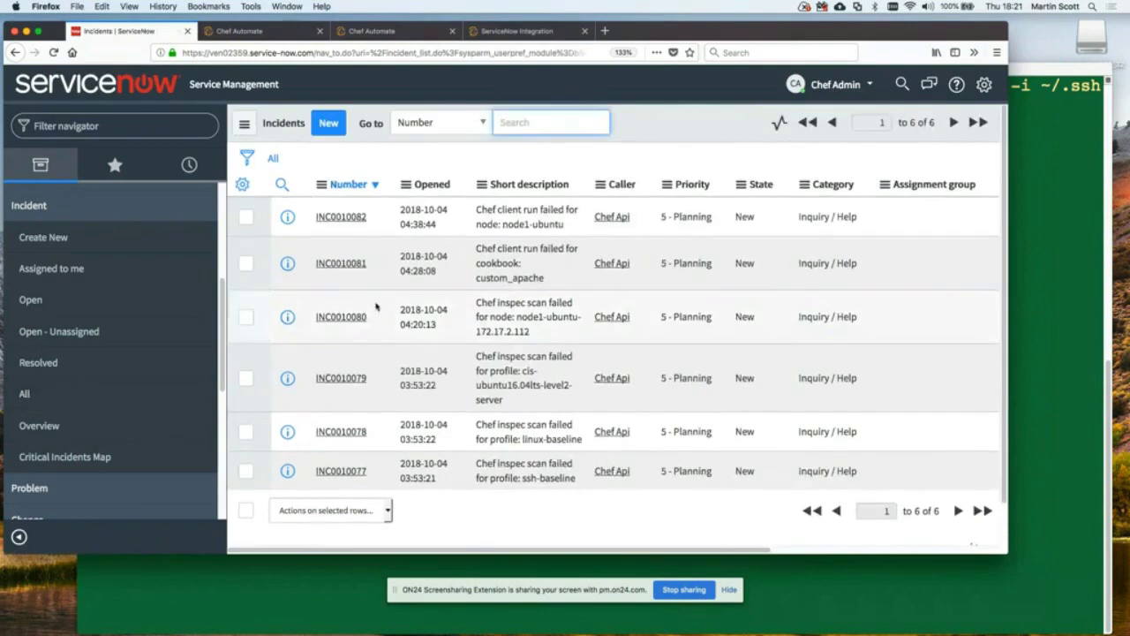
Step: Reapply the Inspec scans by profile filter and review incident INC0010077 with its linked scans
{"action": "left_click", "coordinate": [244, 125]}
{"action": "mouse_move", "coordinate": [296, 154]}
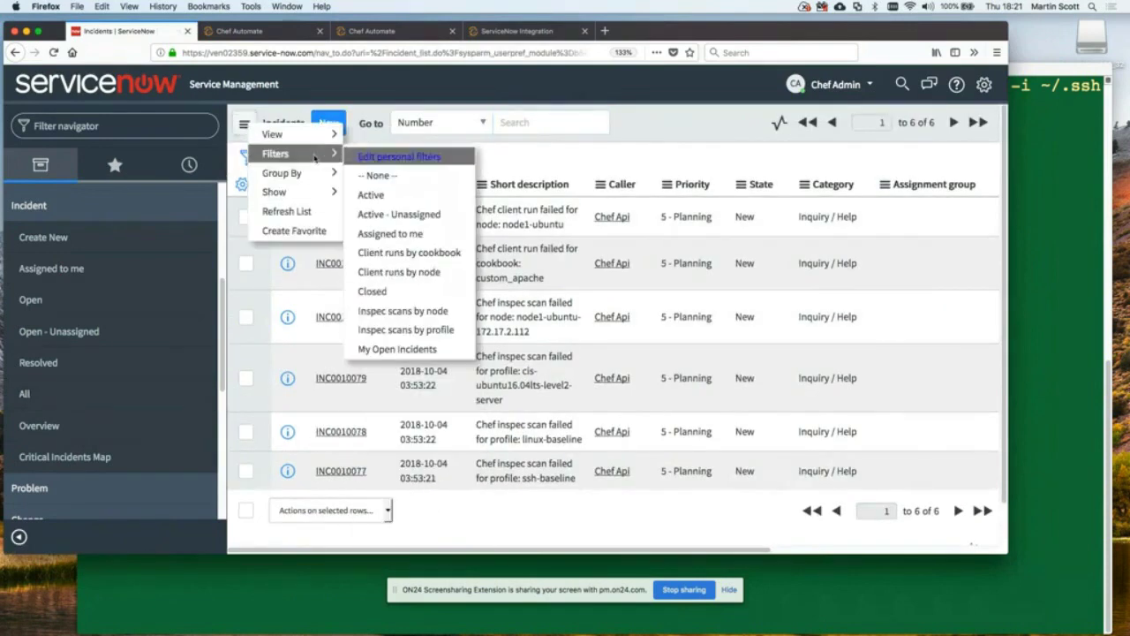
{"action": "left_click", "coordinate": [400, 329]}
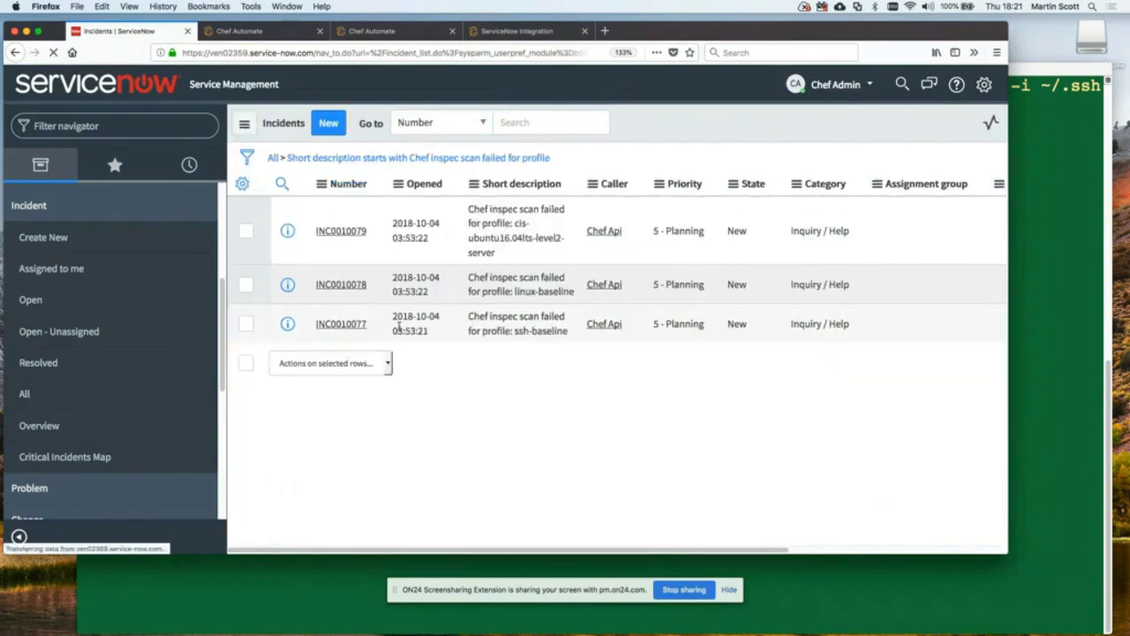
{"action": "left_click", "coordinate": [334, 325]}
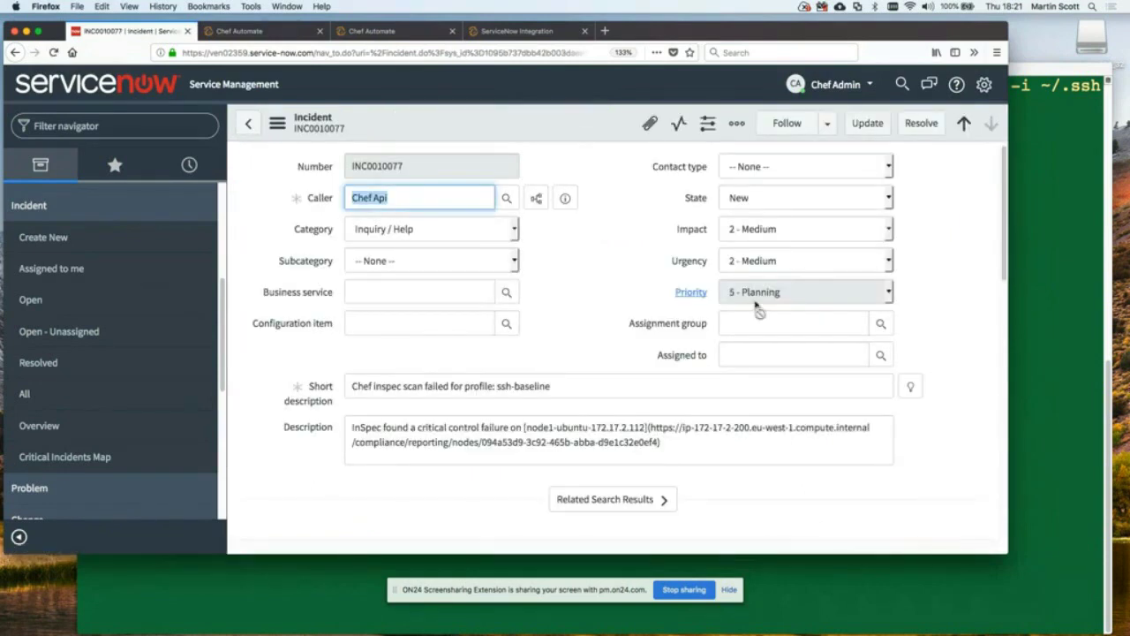
{"action": "scroll", "coordinate": [620, 294], "scroll_direction": "down", "scroll_amount": 3}
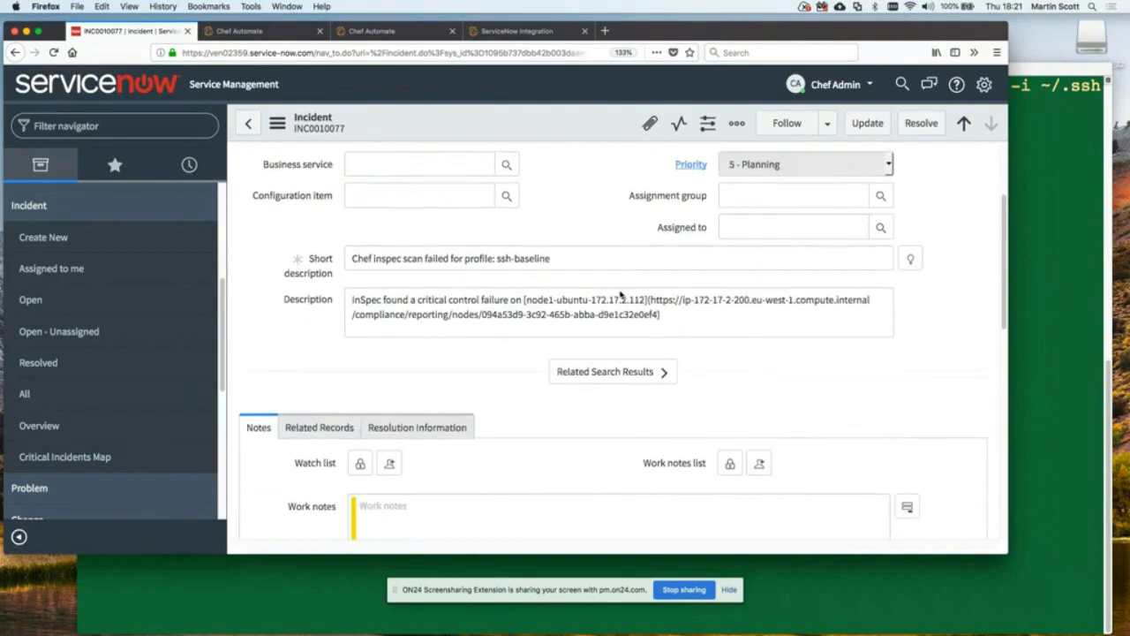
{"action": "scroll", "coordinate": [621, 296], "scroll_direction": "down", "scroll_amount": 4}
{"action": "scroll", "coordinate": [621, 294], "scroll_direction": "down", "scroll_amount": 4}
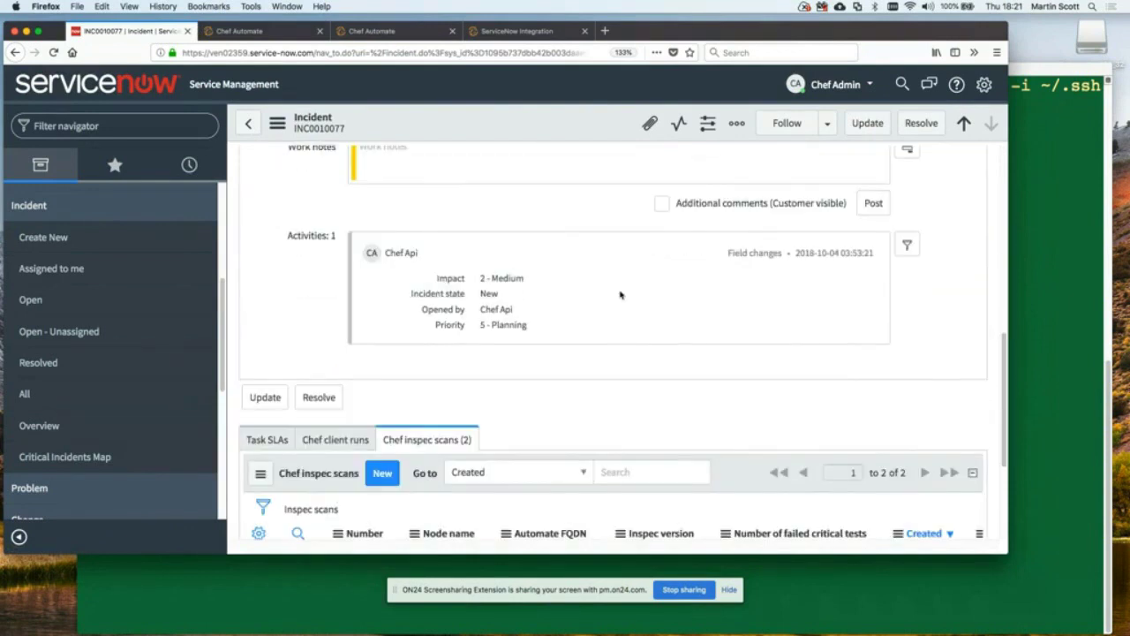
Step: Back in all incidents, filter to Inspec scans by node and open the only match, INC0010080
{"action": "scroll", "coordinate": [274, 193], "scroll_direction": "up", "scroll_amount": 6}
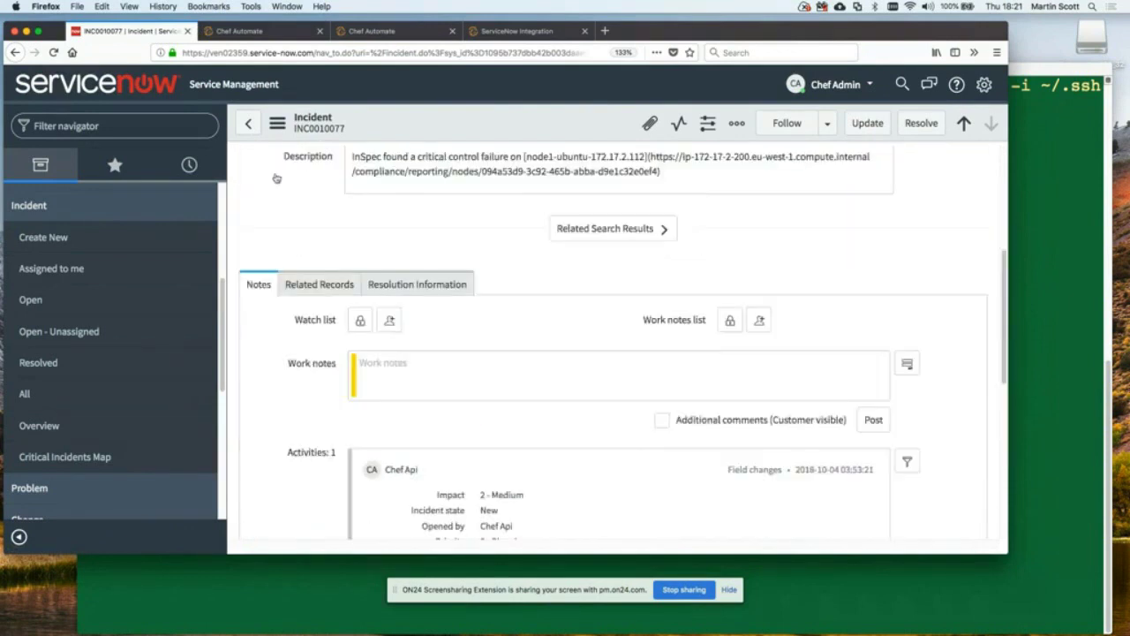
{"action": "left_click", "coordinate": [277, 122]}
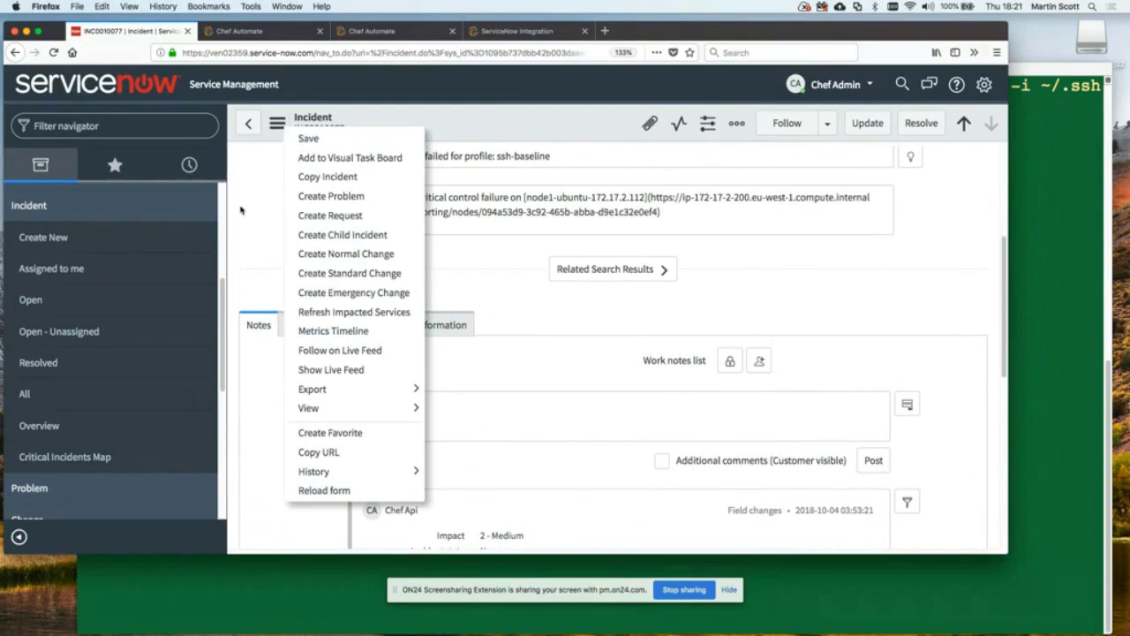
{"action": "left_click", "coordinate": [27, 406]}
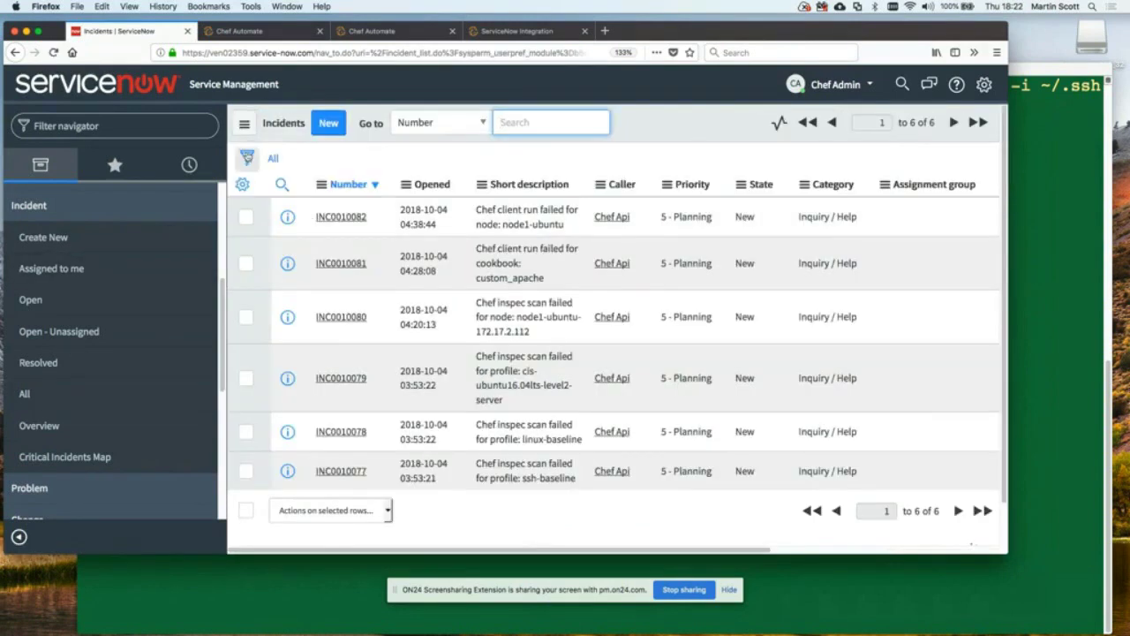
{"action": "left_click", "coordinate": [244, 123]}
{"action": "mouse_move", "coordinate": [274, 165]}
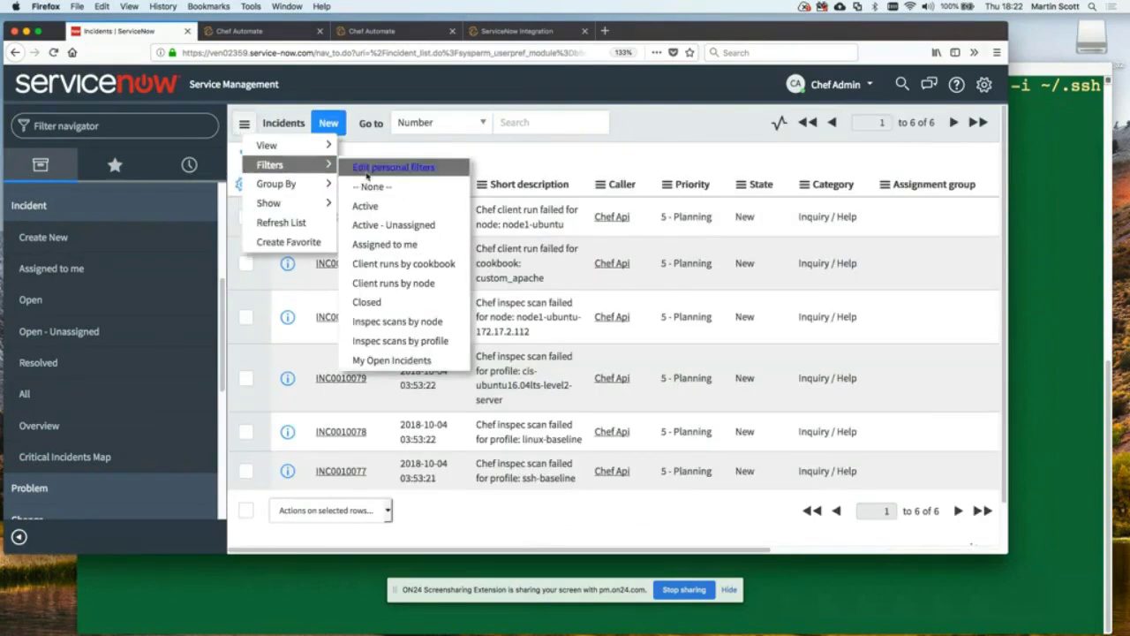
{"action": "left_click", "coordinate": [422, 321]}
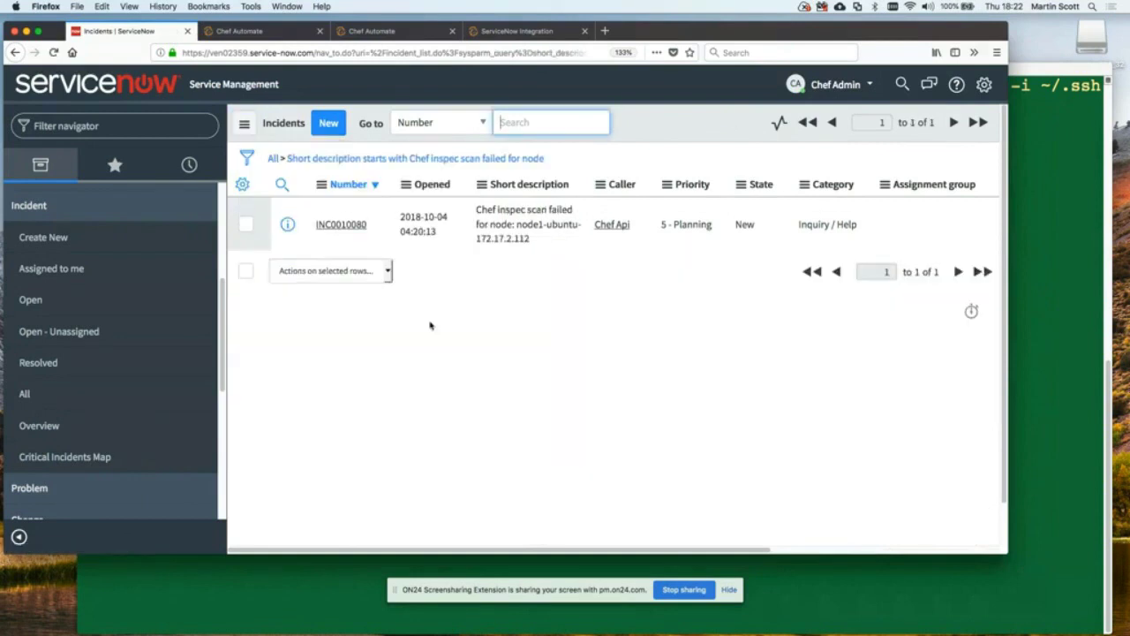
{"action": "left_click", "coordinate": [351, 226]}
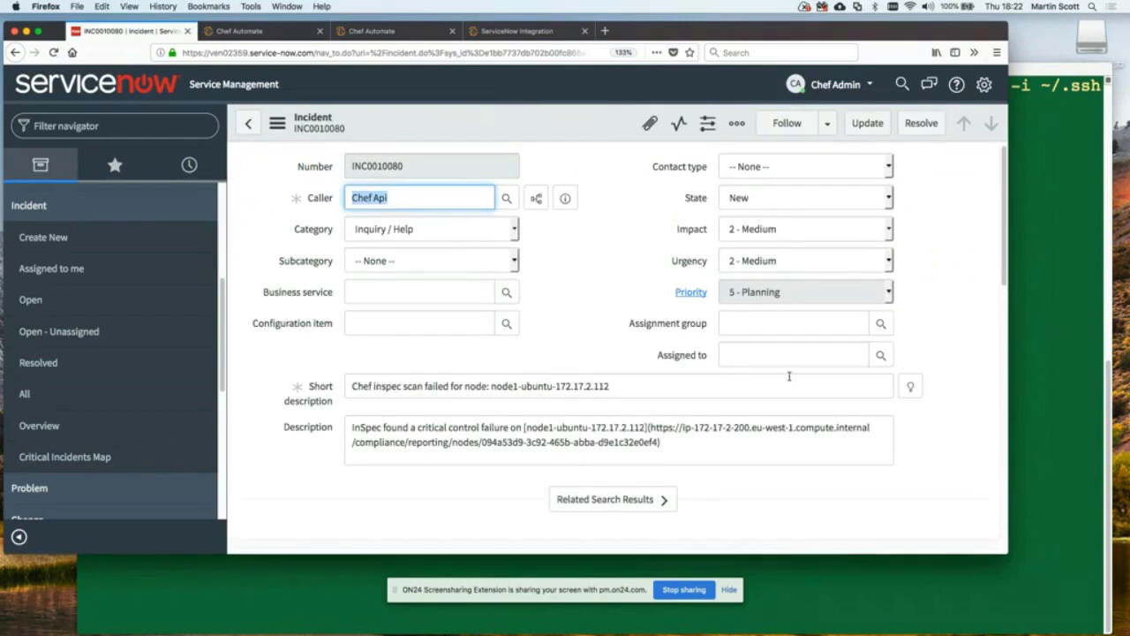
Step: From INC0010080's Chef inspec scans related list, open scan CIS0001018
{"action": "scroll", "coordinate": [789, 376], "scroll_direction": "down", "scroll_amount": 10}
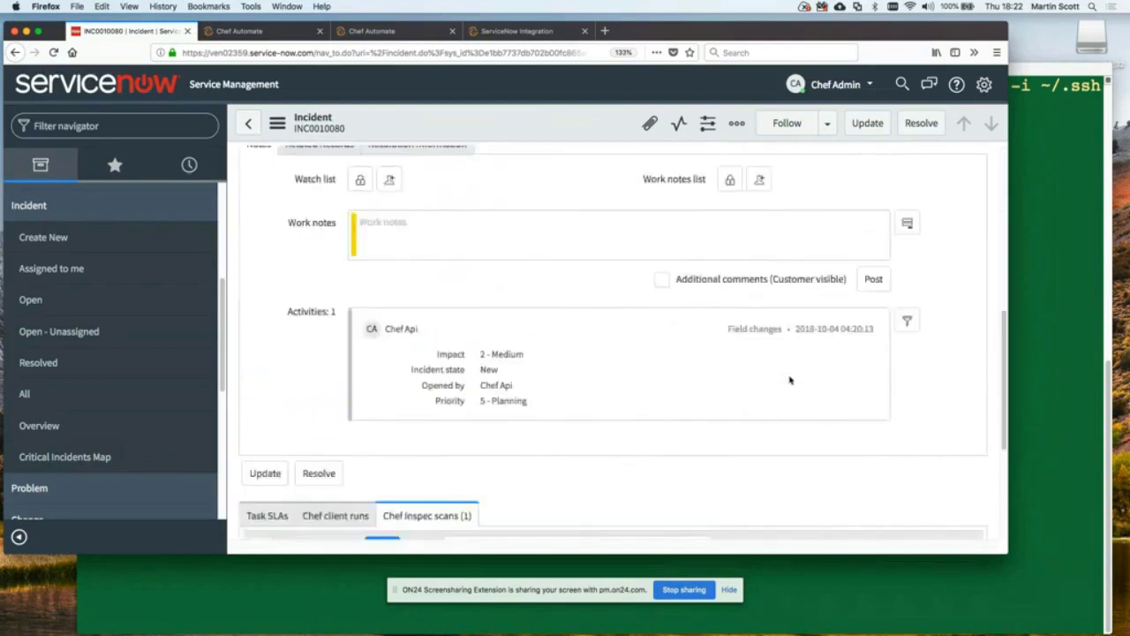
{"action": "scroll", "coordinate": [790, 379], "scroll_direction": "down", "scroll_amount": 1}
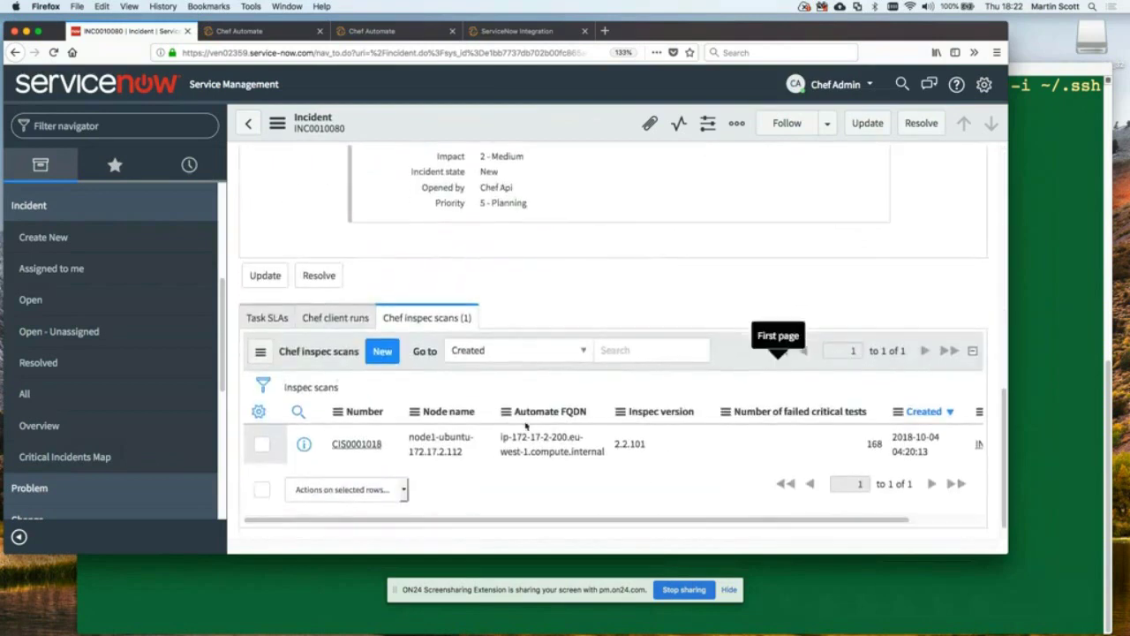
{"action": "left_click", "coordinate": [364, 448]}
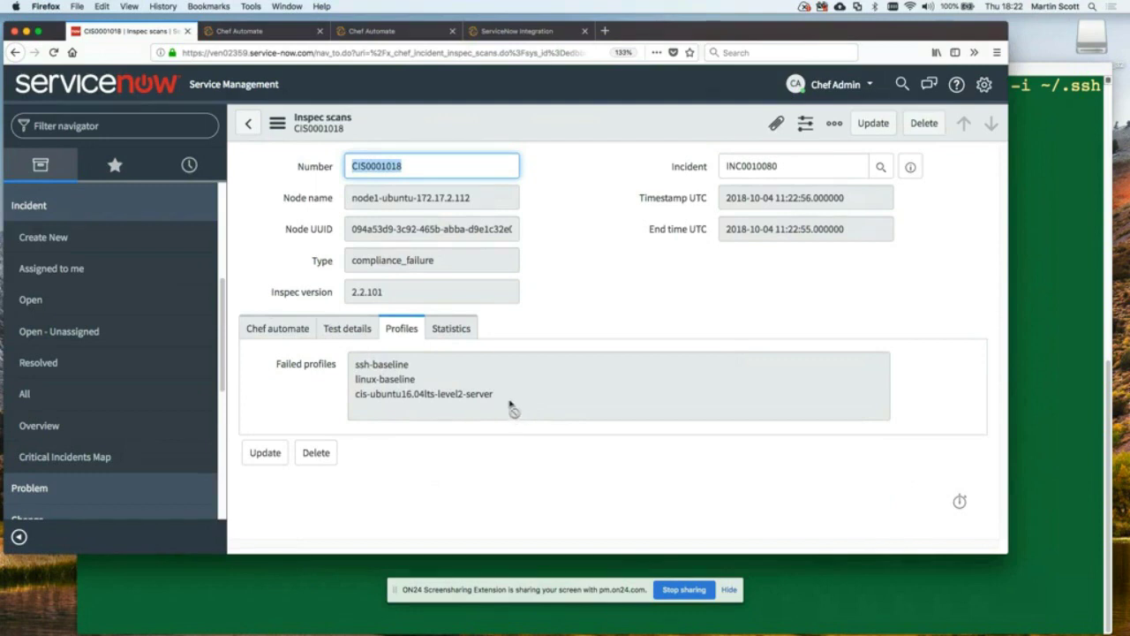
Step: Show all Chef inspec scans and open scan CIS0001012
{"action": "scroll", "coordinate": [151, 359], "scroll_direction": "up", "scroll_amount": 1}
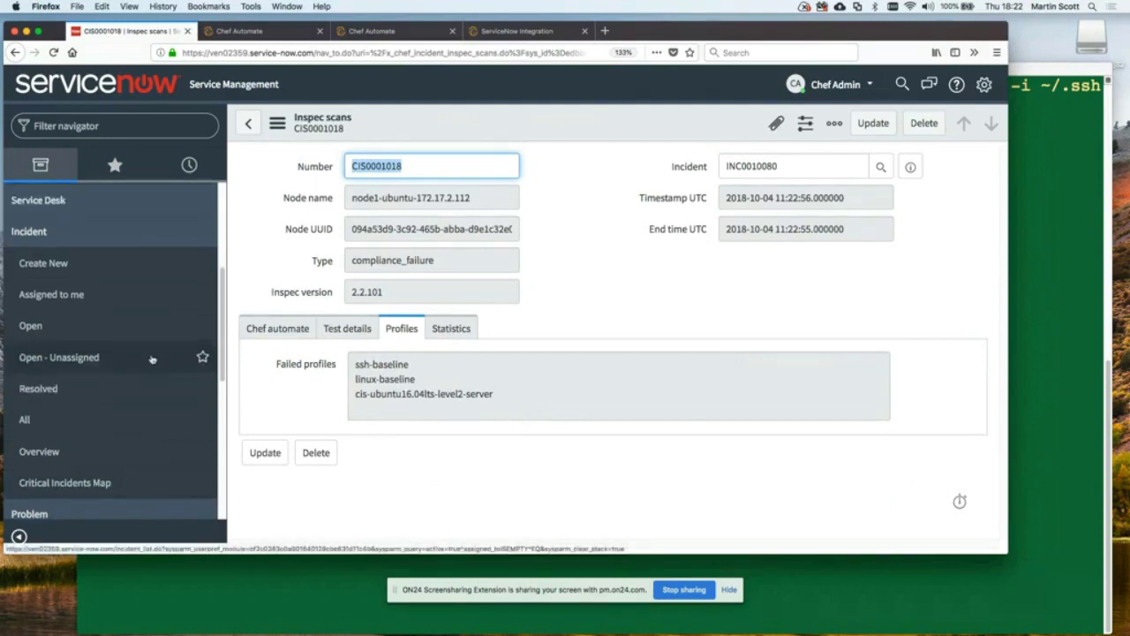
{"action": "scroll", "coordinate": [151, 358], "scroll_direction": "up", "scroll_amount": 5}
{"action": "left_click", "coordinate": [46, 293]}
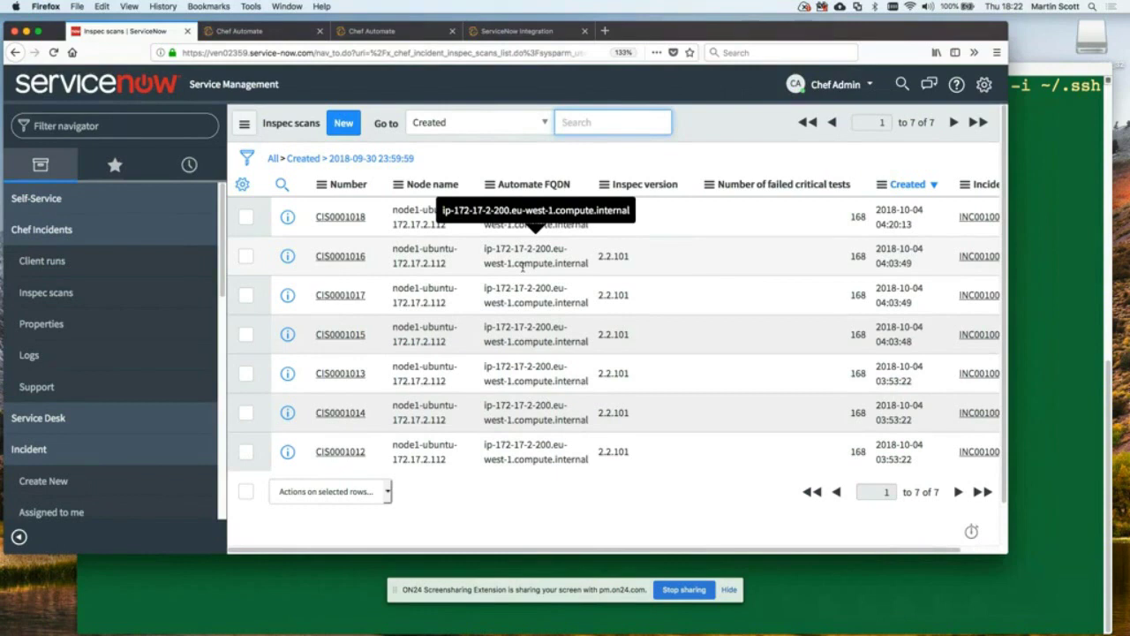
{"action": "scroll", "coordinate": [523, 268], "scroll_direction": "down", "scroll_amount": 1}
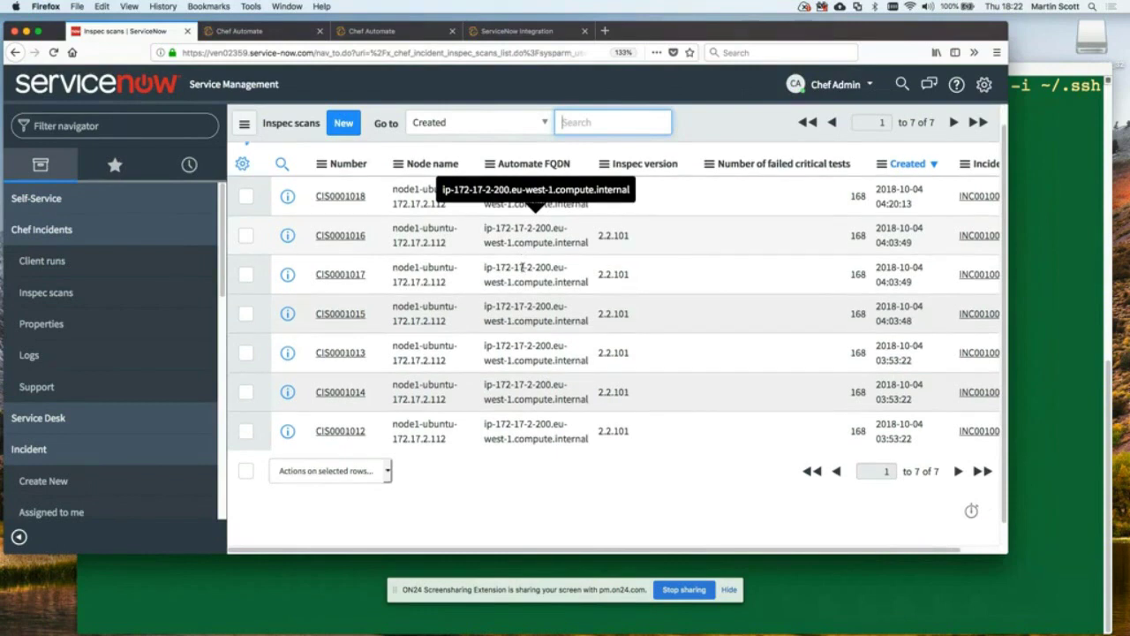
{"action": "scroll", "coordinate": [523, 267], "scroll_direction": "up", "scroll_amount": 1}
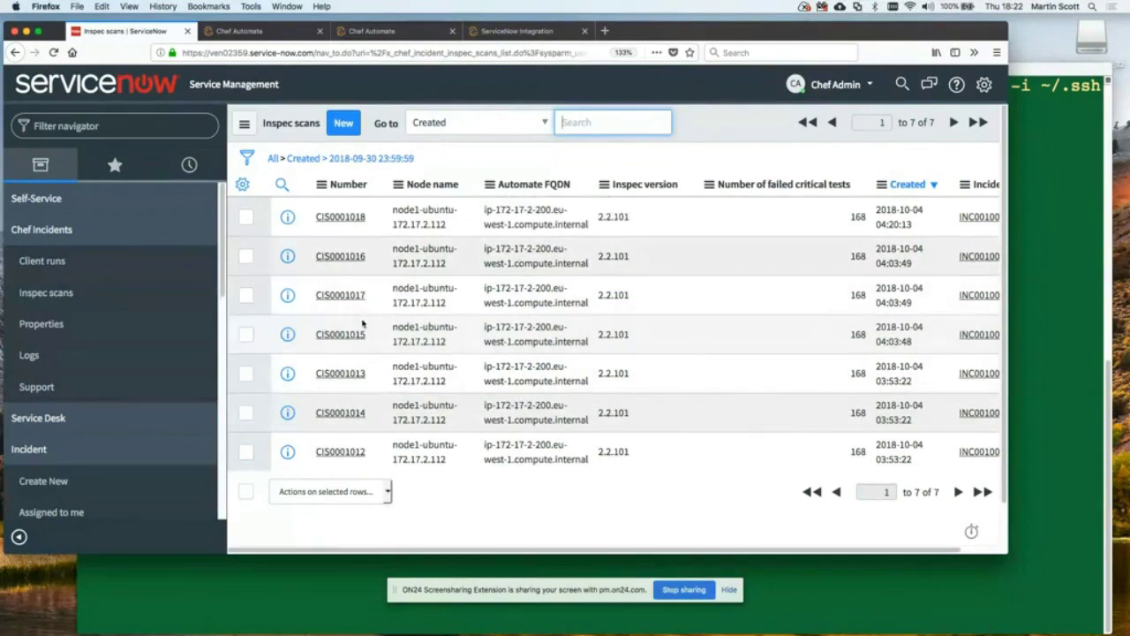
{"action": "left_click", "coordinate": [338, 452]}
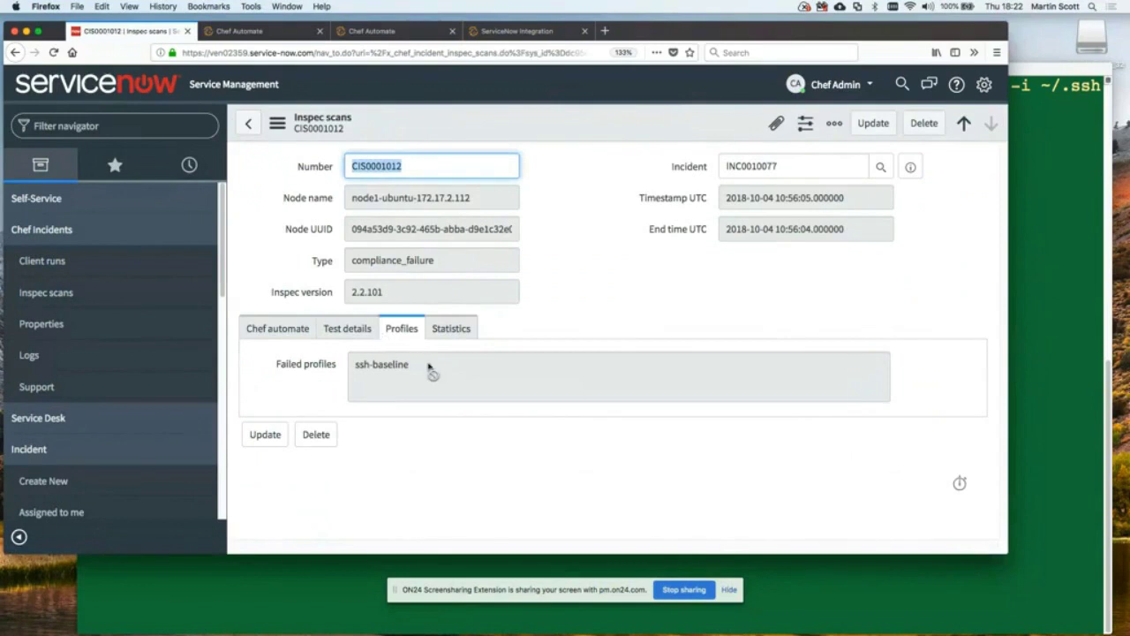
Step: Preview its linked incident INC0010077, then close the preview
{"action": "left_click", "coordinate": [910, 167]}
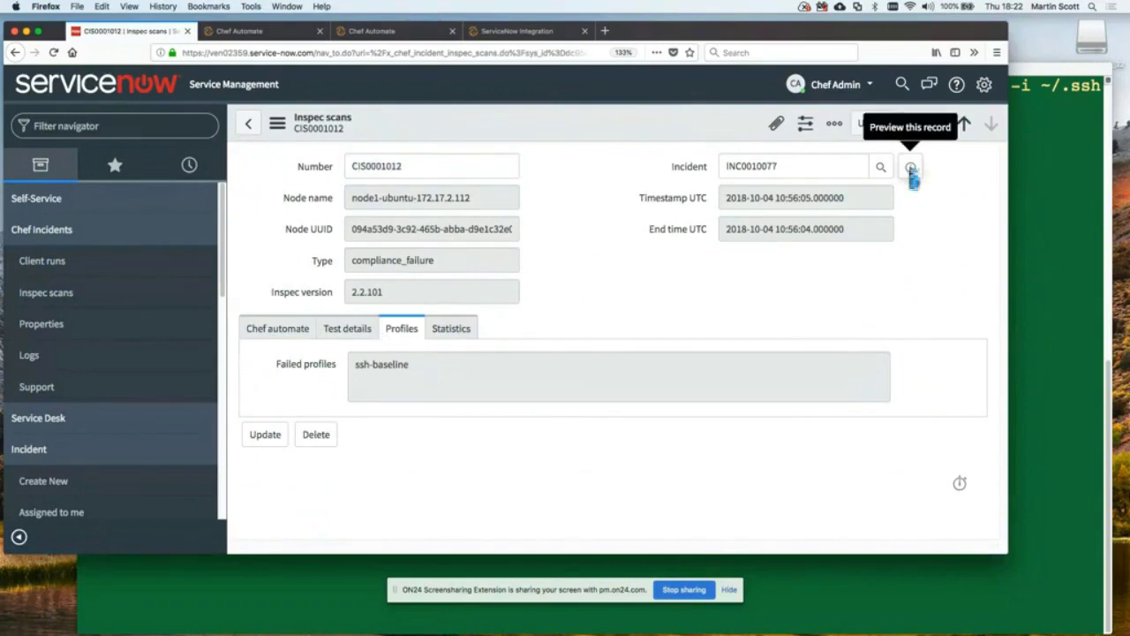
{"action": "scroll", "coordinate": [828, 287], "scroll_direction": "down", "scroll_amount": 3}
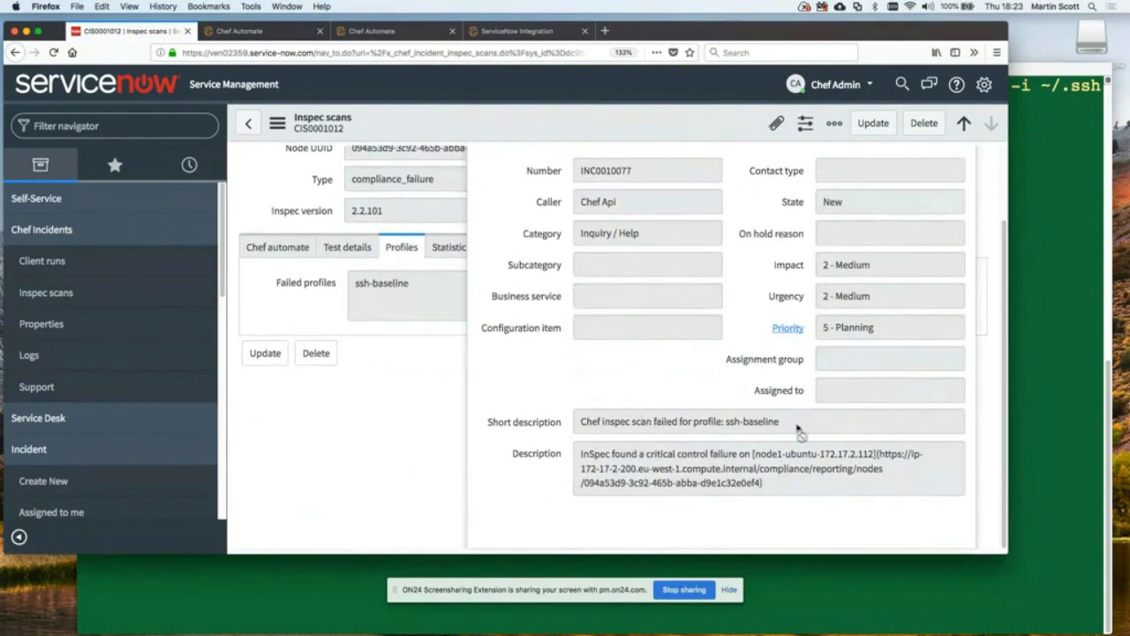
{"action": "left_click", "coordinate": [421, 436]}
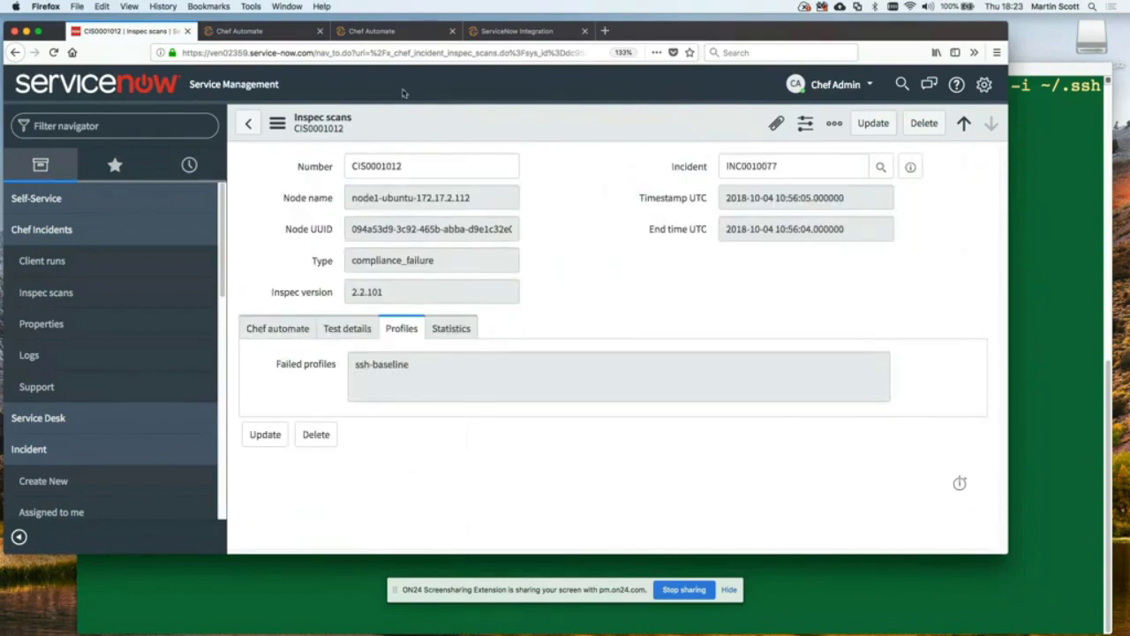
Step: In Chef Automate, start a new scan job targeting the manually managed node node1-ubuntu
{"action": "left_click", "coordinate": [375, 34]}
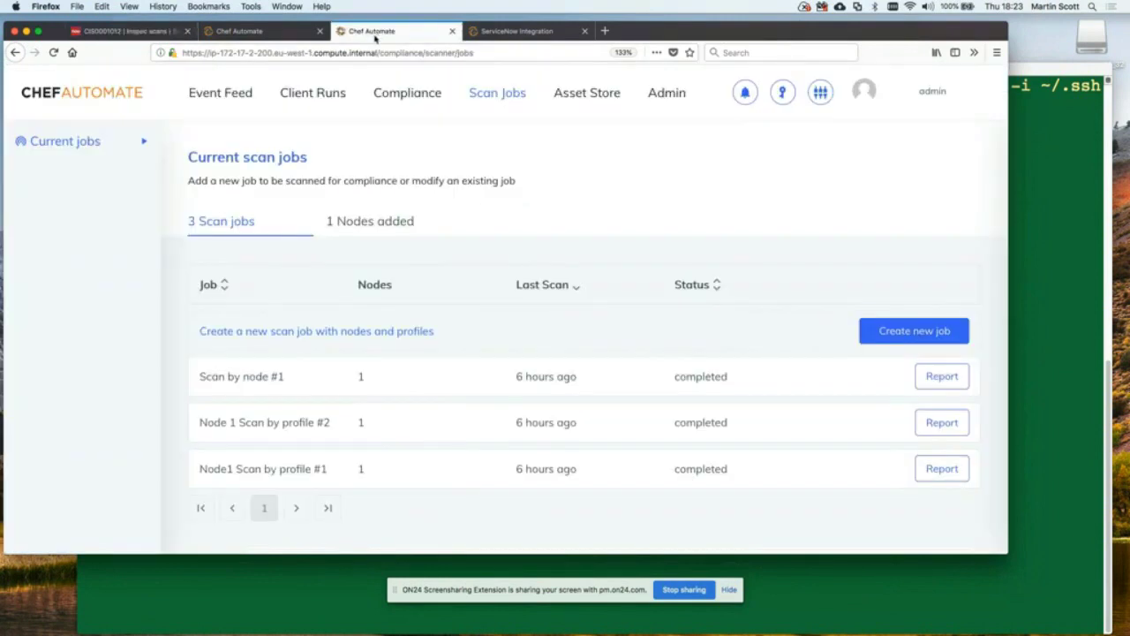
{"action": "left_click", "coordinate": [875, 333]}
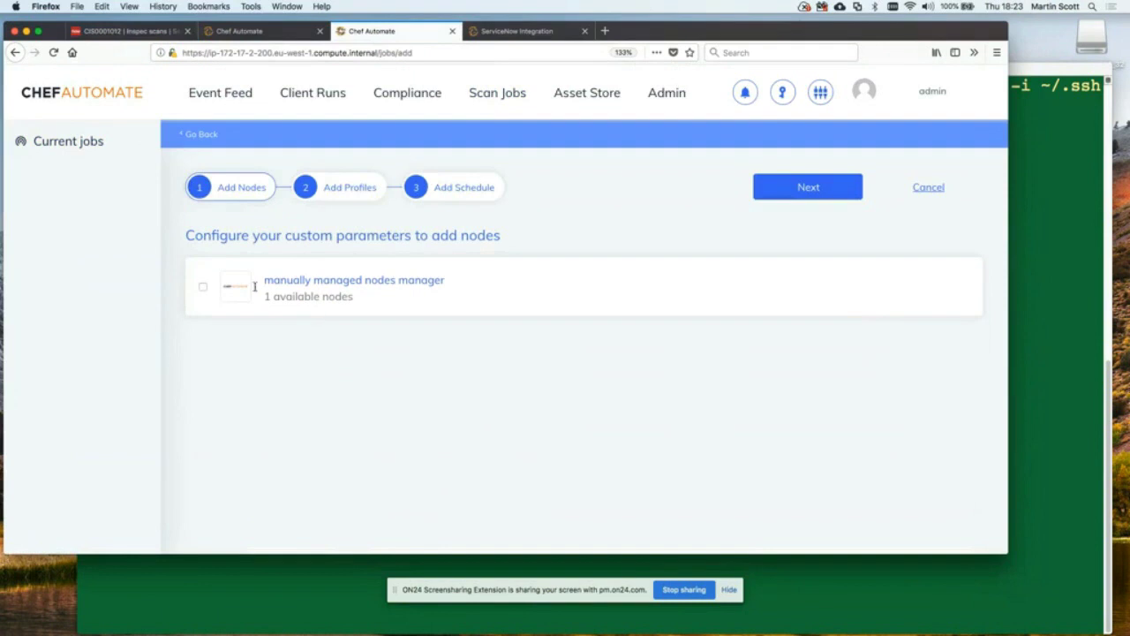
{"action": "left_click", "coordinate": [203, 287]}
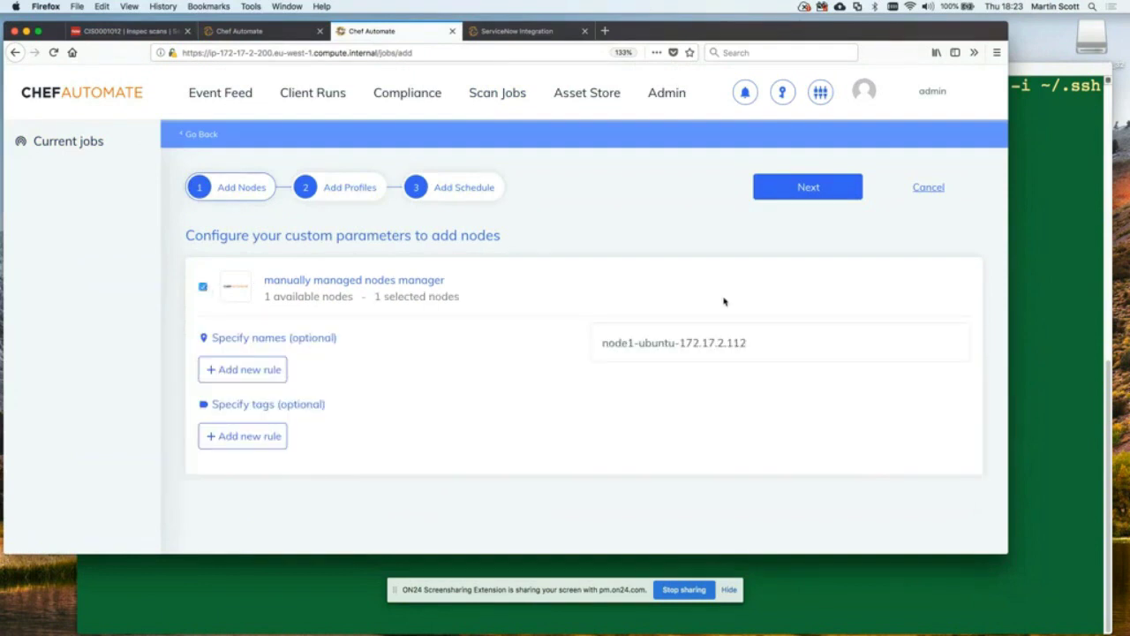
{"action": "left_click", "coordinate": [798, 196]}
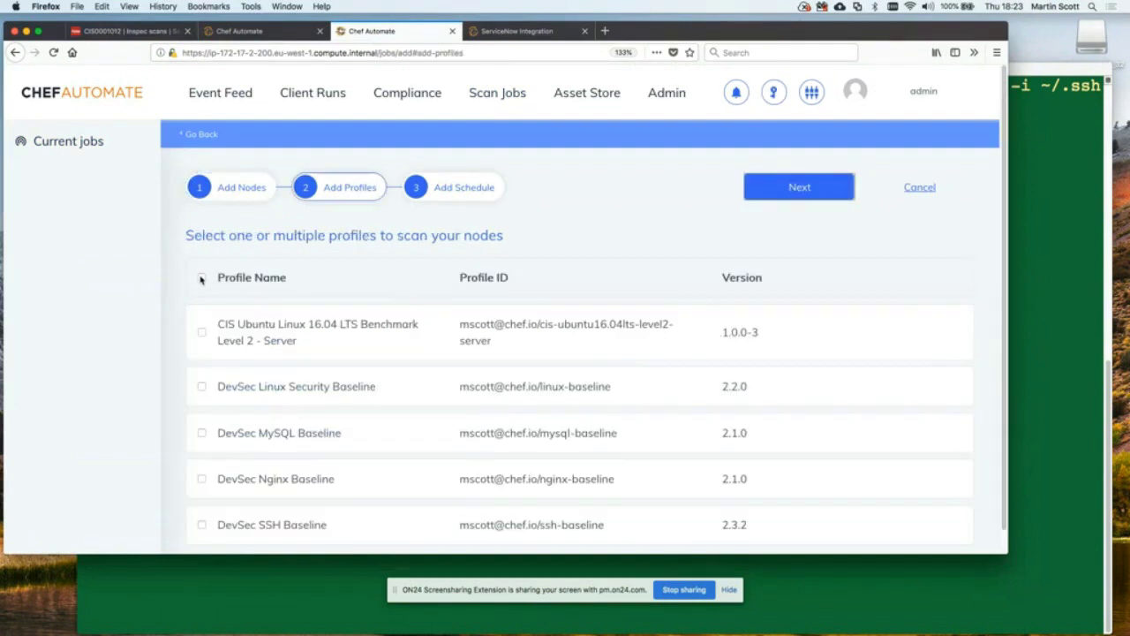
Step: Add CIS Ubuntu 16.04, DevSec Linux Security and DevSec SSH Baseline profiles; name the job 'Webinar scan by node'
{"action": "scroll", "coordinate": [200, 291], "scroll_direction": "down", "scroll_amount": 1}
{"action": "left_click", "coordinate": [202, 308]}
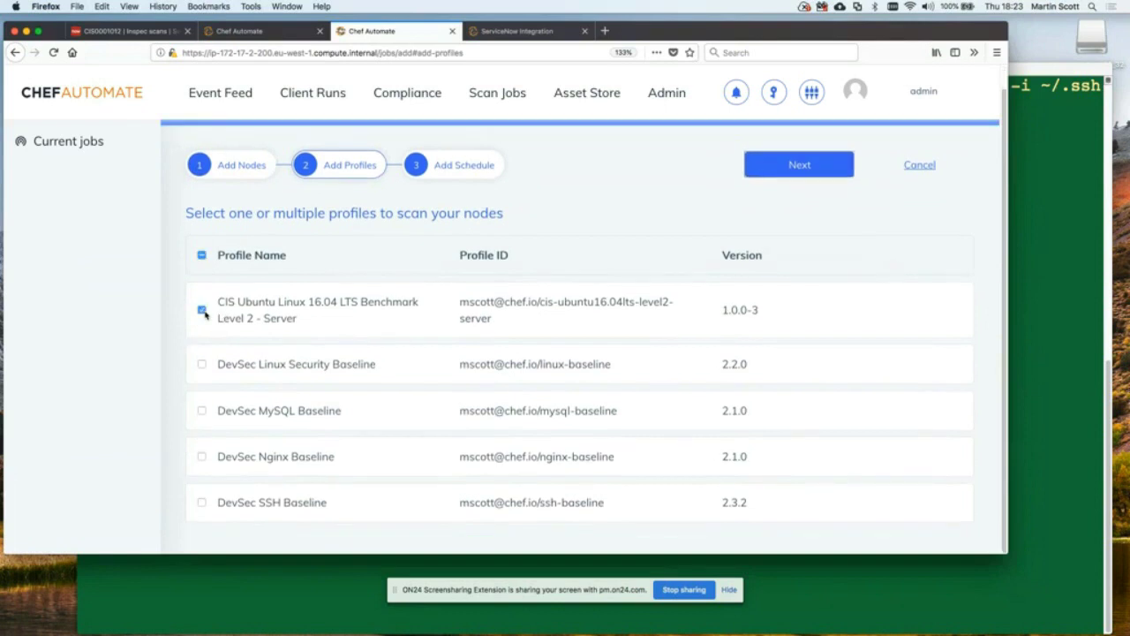
{"action": "left_click", "coordinate": [201, 364]}
{"action": "left_click", "coordinate": [201, 501]}
{"action": "left_click", "coordinate": [795, 171]}
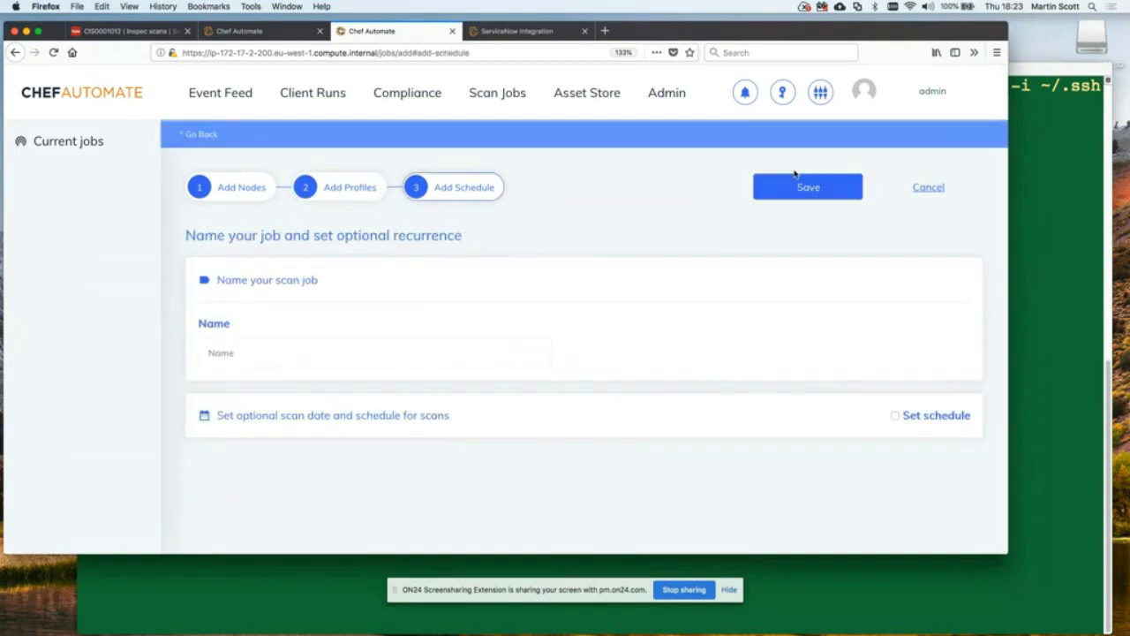
{"action": "left_click", "coordinate": [395, 353]}
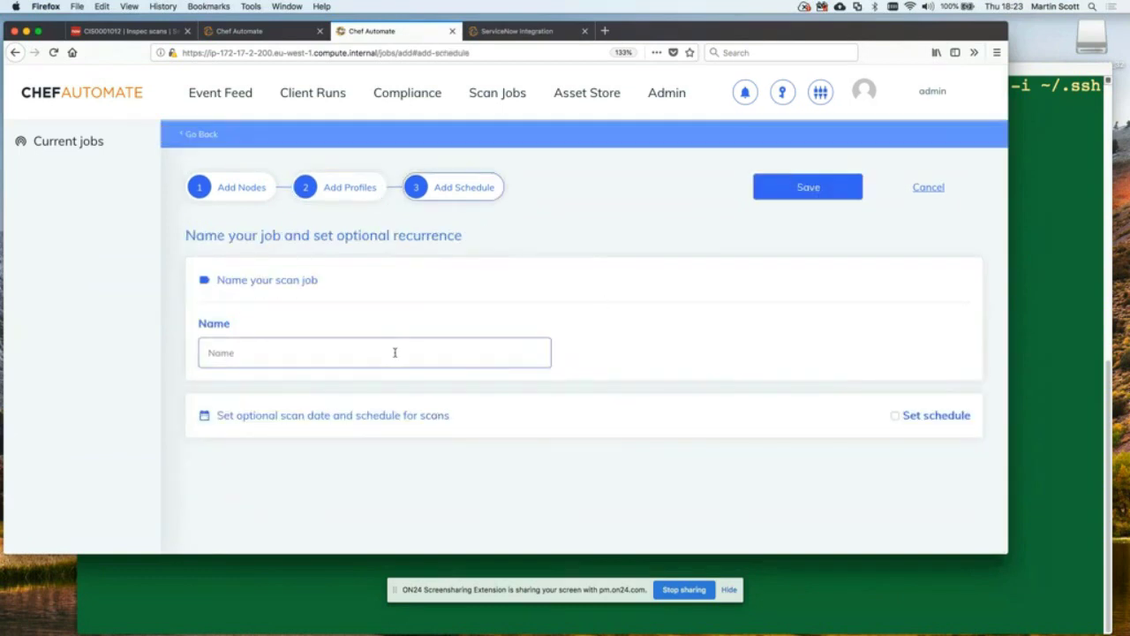
{"action": "type", "text": "Webinar scan by node"}
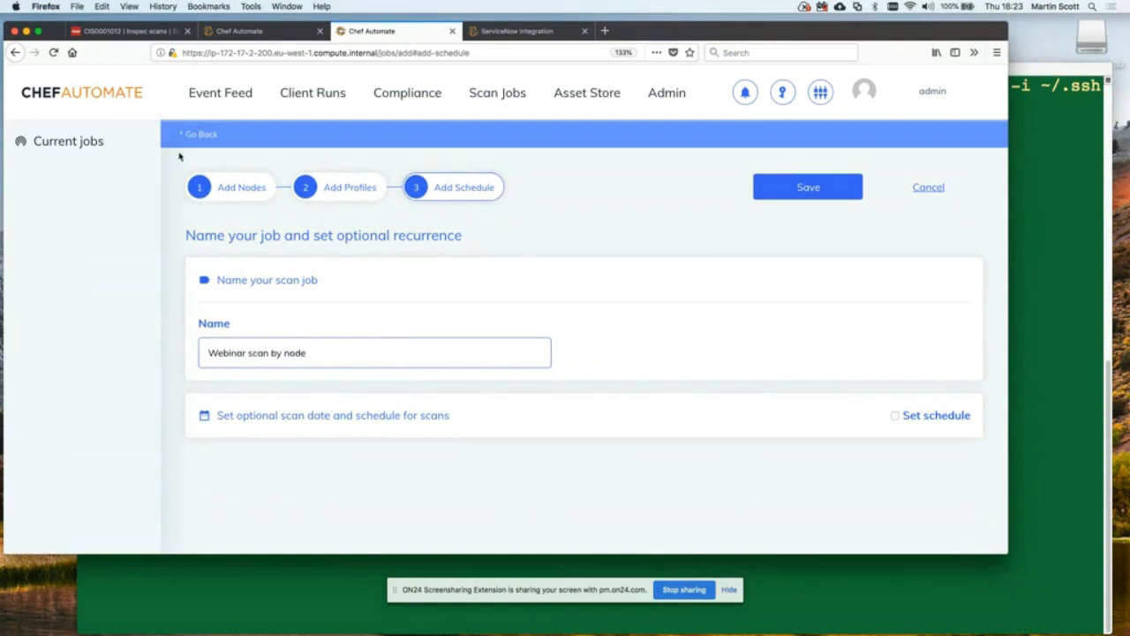
{"action": "left_click", "coordinate": [128, 31]}
{"action": "left_click", "coordinate": [59, 325]}
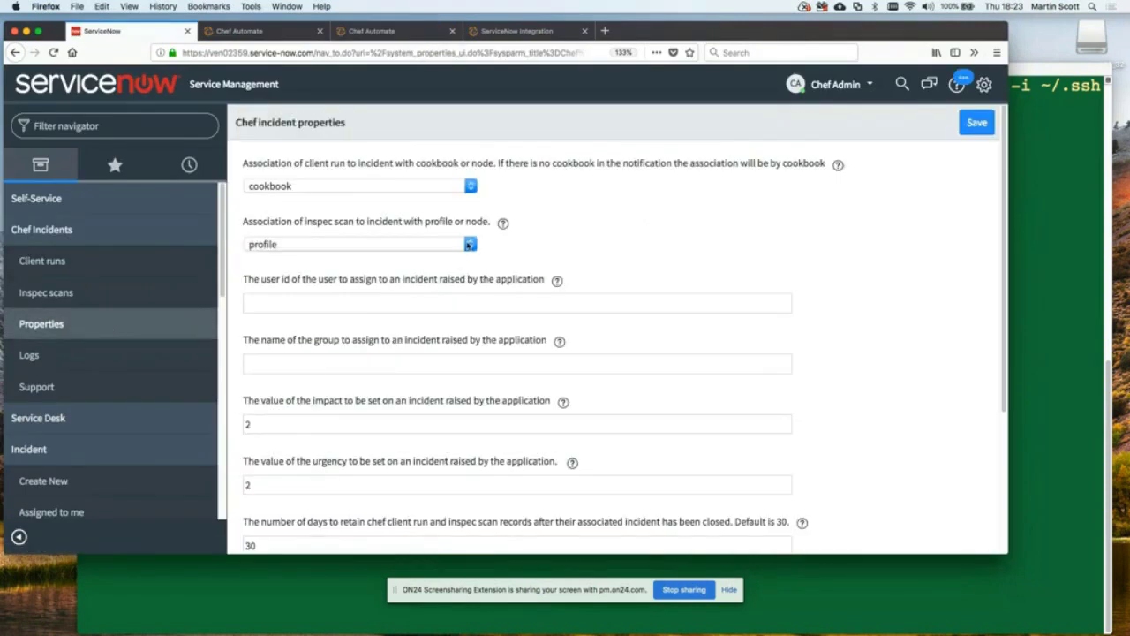
Step: Set the Inspec scan association to node in the Chef incident properties and save
{"action": "left_click", "coordinate": [470, 245]}
{"action": "left_click", "coordinate": [452, 256]}
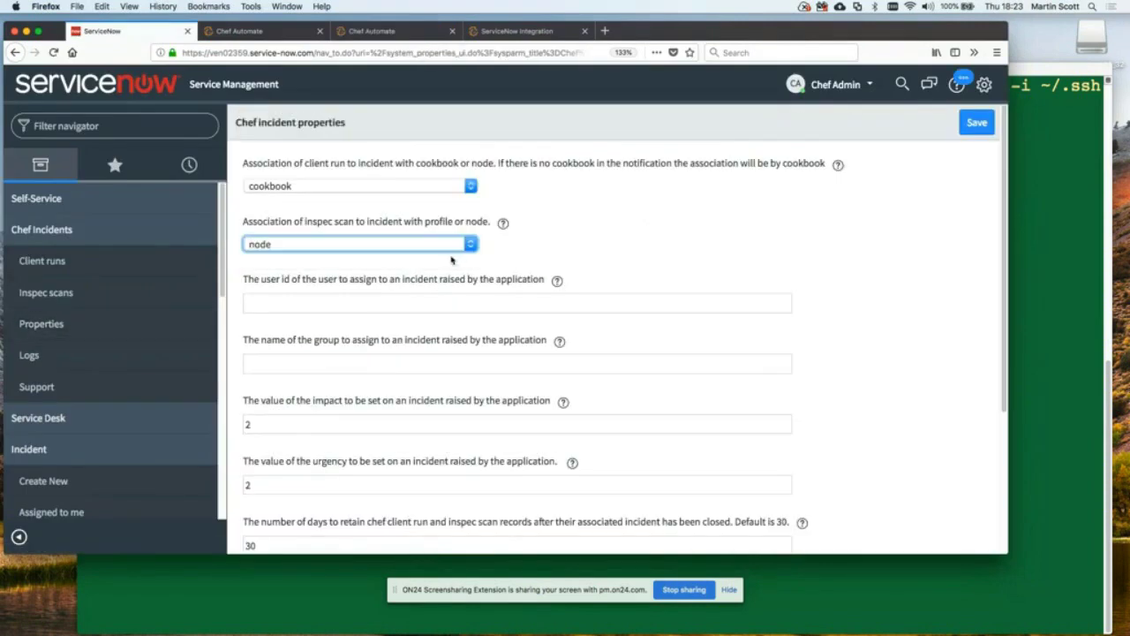
{"action": "scroll", "coordinate": [603, 257], "scroll_direction": "down", "scroll_amount": 1}
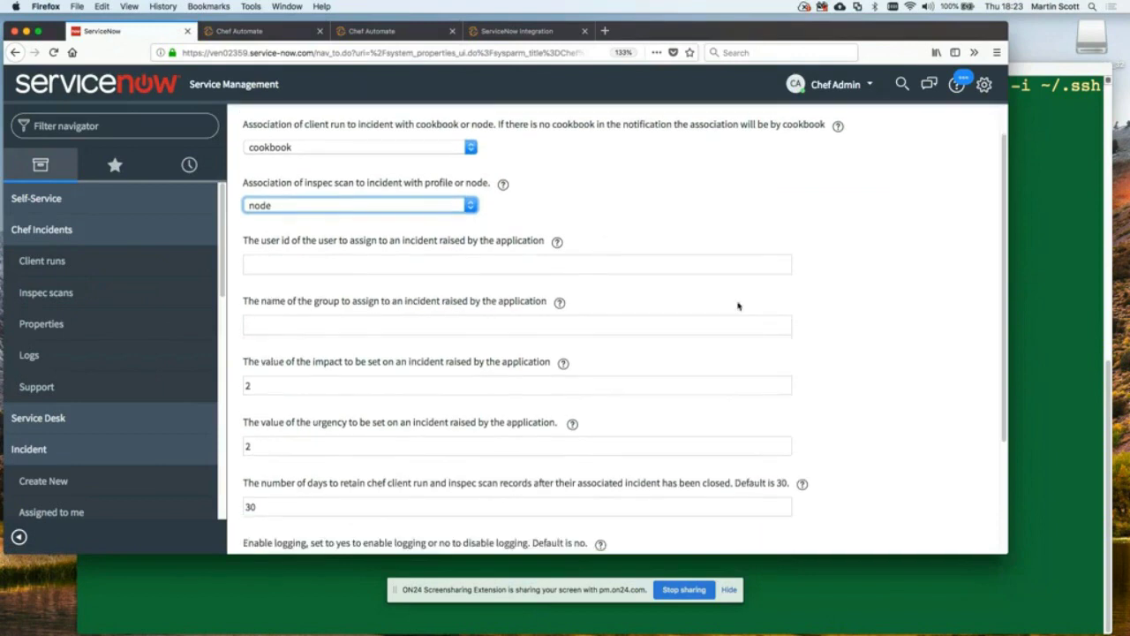
{"action": "scroll", "coordinate": [838, 265], "scroll_direction": "up", "scroll_amount": 1}
{"action": "left_click", "coordinate": [976, 125]}
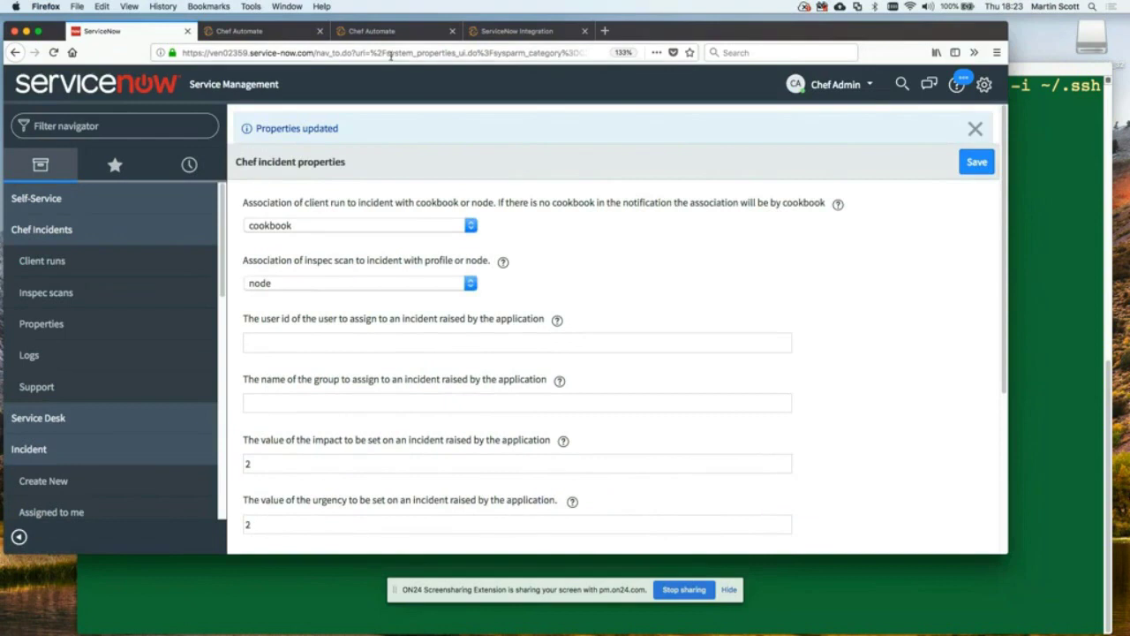
{"action": "left_click", "coordinate": [376, 33]}
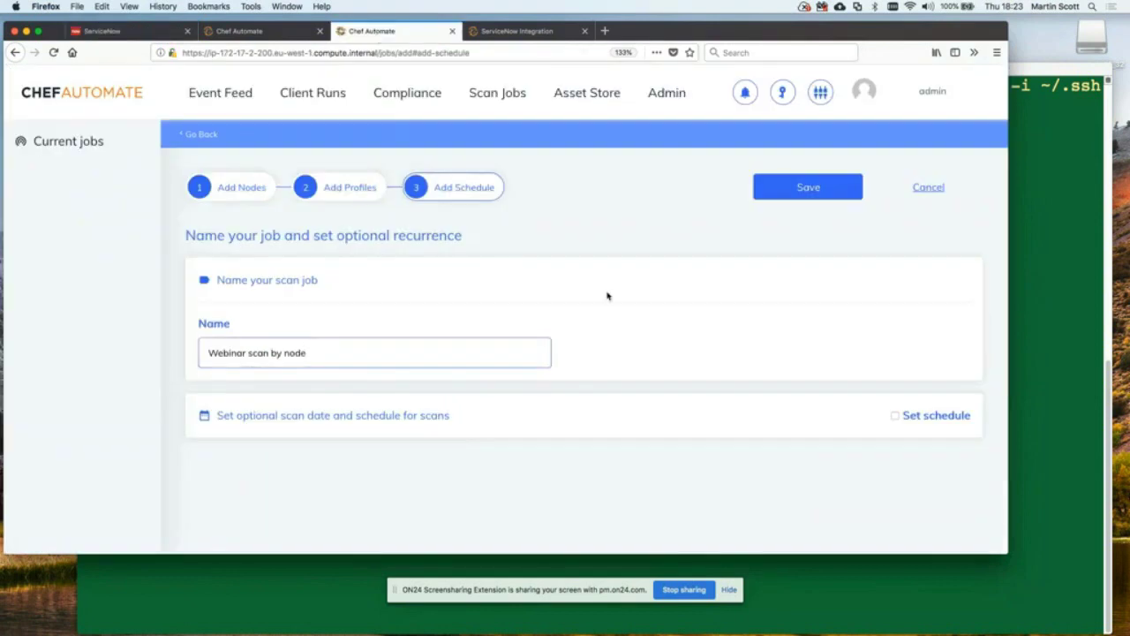
Step: Save the 'Webinar scan by node' scan job so it starts running
{"action": "left_click", "coordinate": [790, 190]}
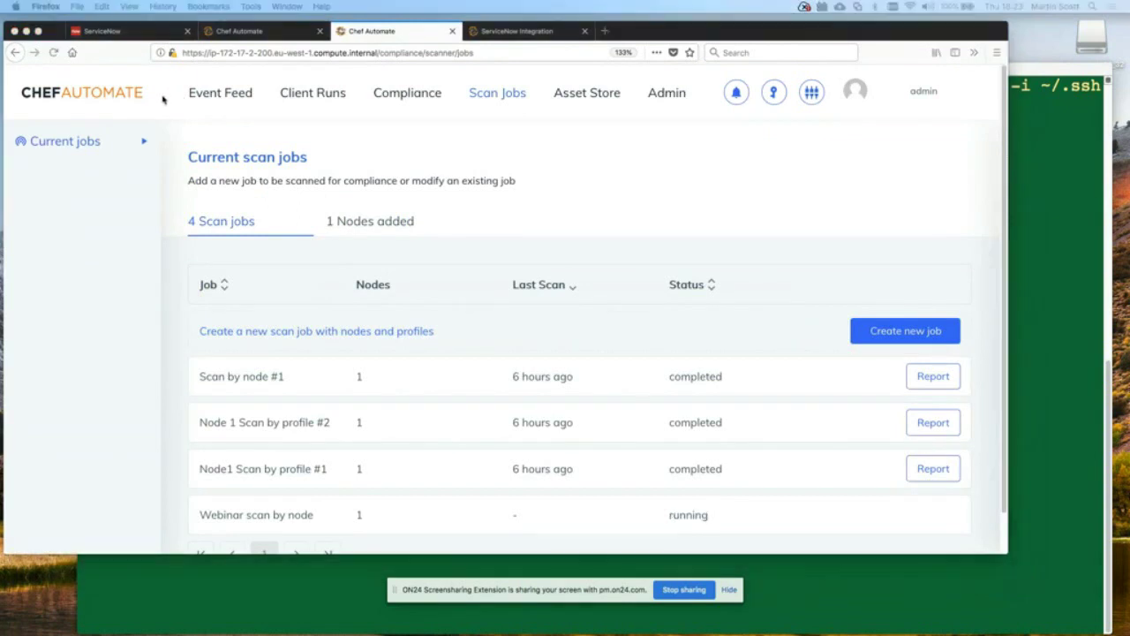
{"action": "left_click", "coordinate": [146, 34]}
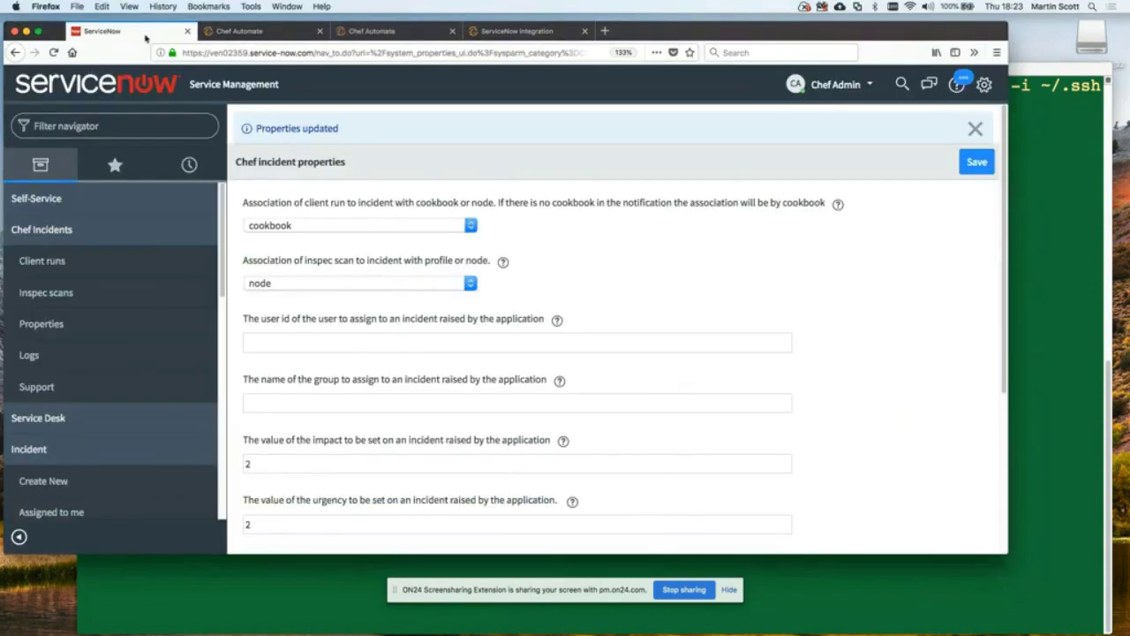
Step: Check the Chef incident application logs, then the properties page and the ServiceNow Integration docs
{"action": "left_click", "coordinate": [37, 358]}
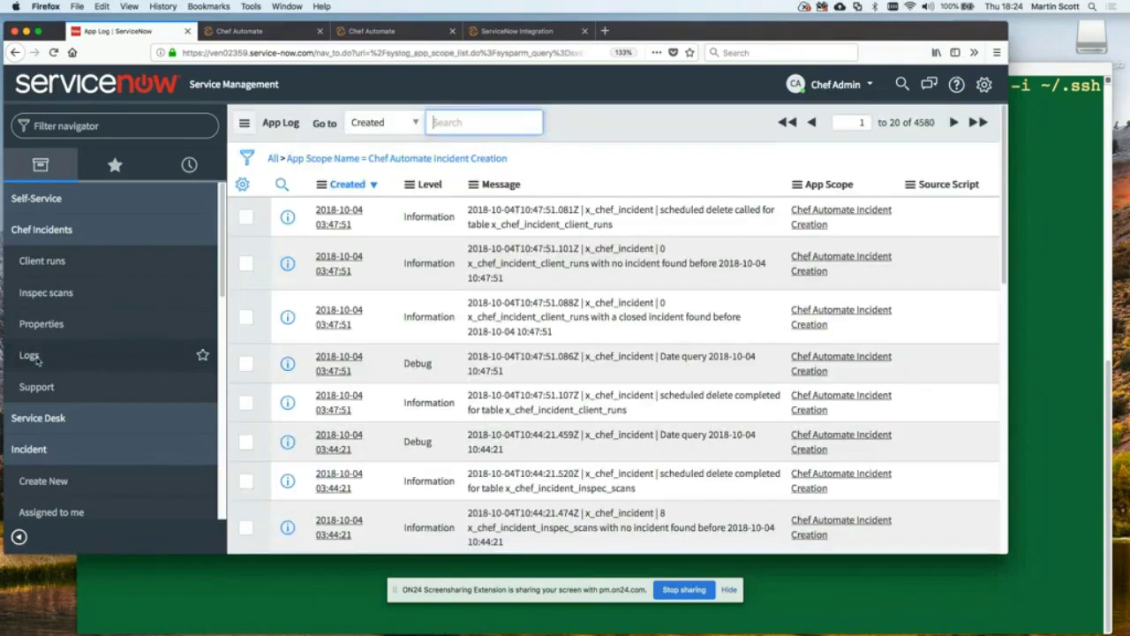
{"action": "left_click", "coordinate": [42, 324]}
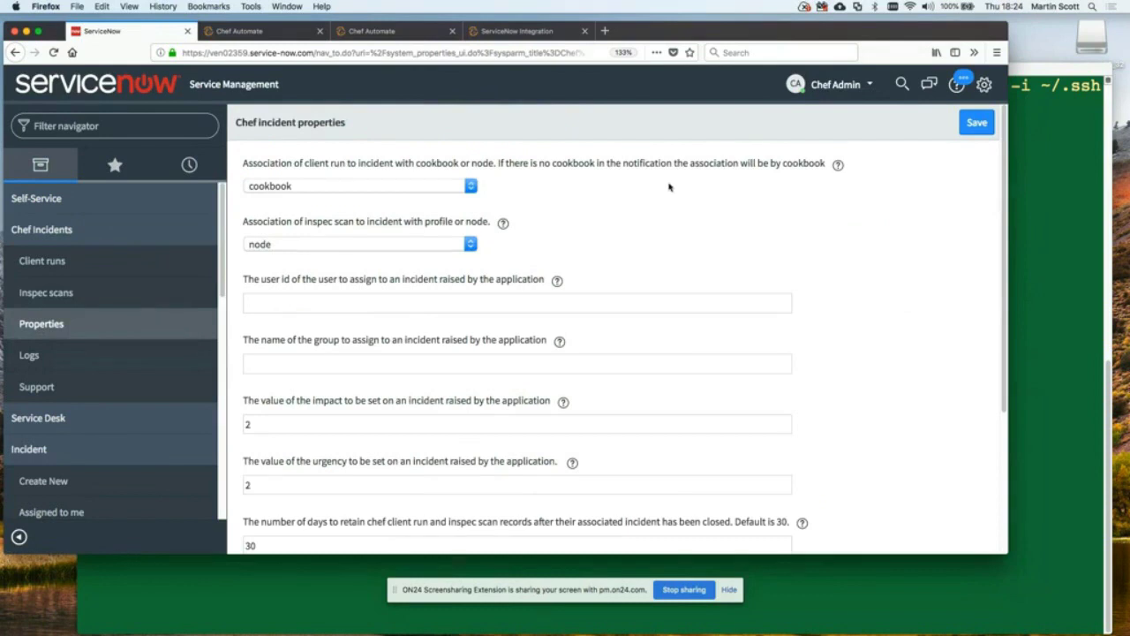
{"action": "left_click", "coordinate": [513, 31]}
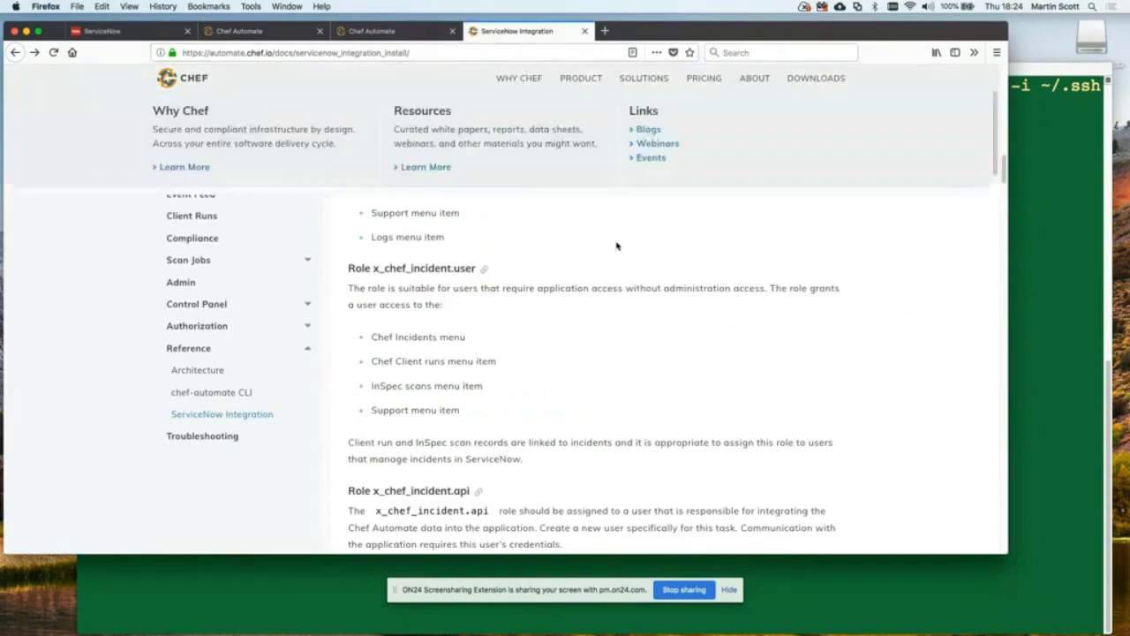
Step: Read the Application Properties section of the ServiceNow Integration docs before returning to ServiceNow
{"action": "scroll", "coordinate": [618, 245], "scroll_direction": "down", "scroll_amount": 10}
{"action": "scroll", "coordinate": [617, 247], "scroll_direction": "down", "scroll_amount": 2}
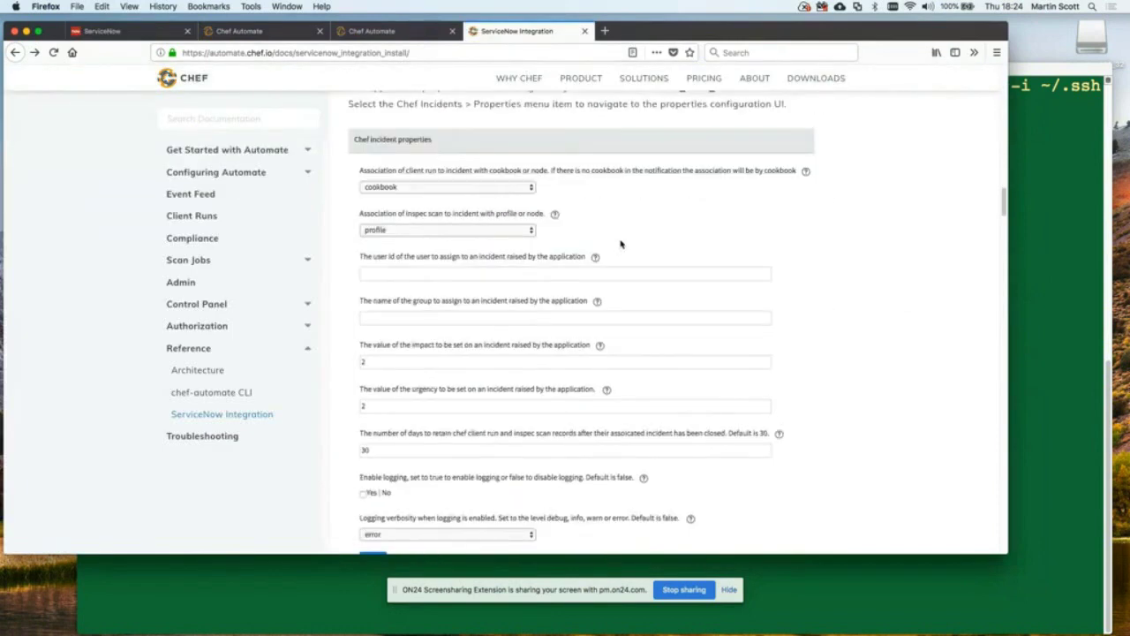
{"action": "left_click", "coordinate": [113, 34]}
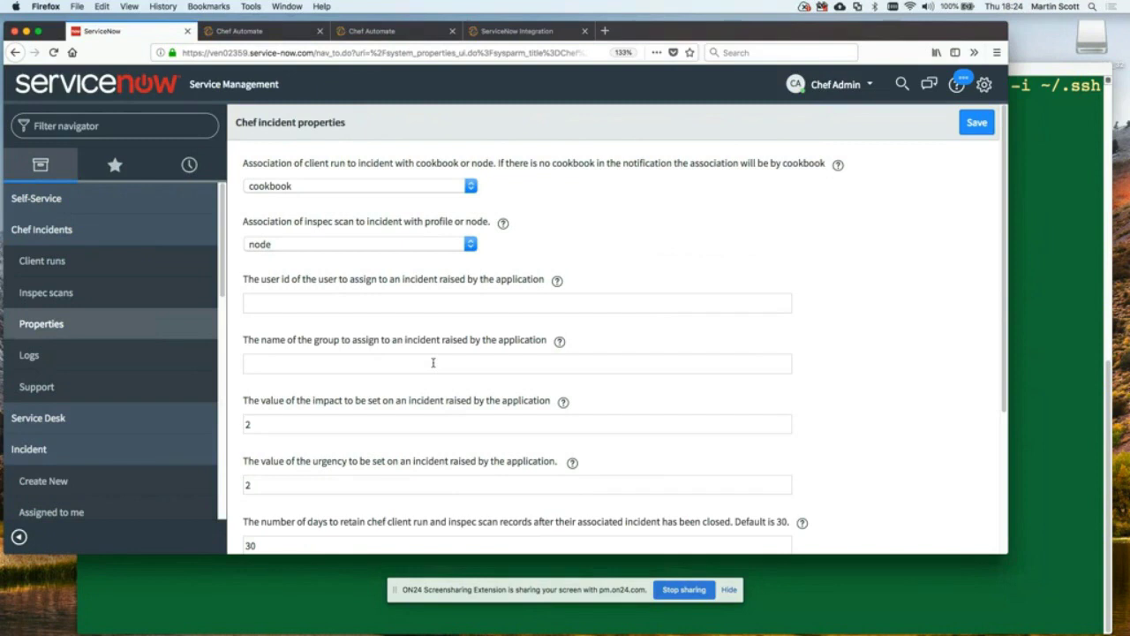
Step: Enter the assigned user ID and set incident impact and urgency to 1
{"action": "left_click", "coordinate": [362, 302]}
{"action": "type", "text": "mscott"}
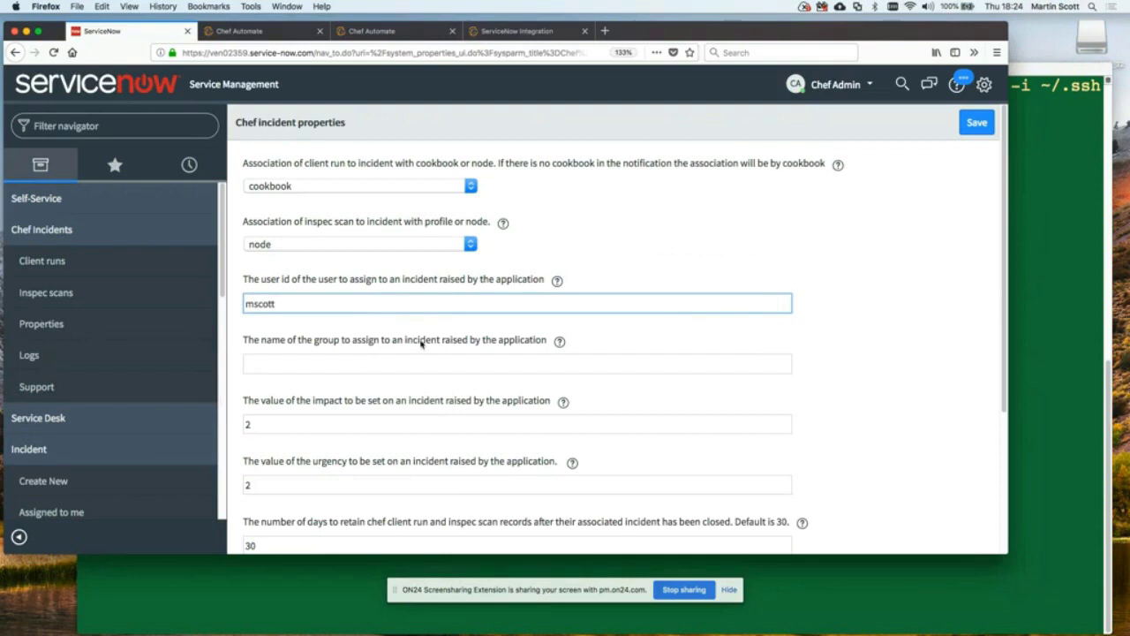
{"action": "key", "text": "Tab"}
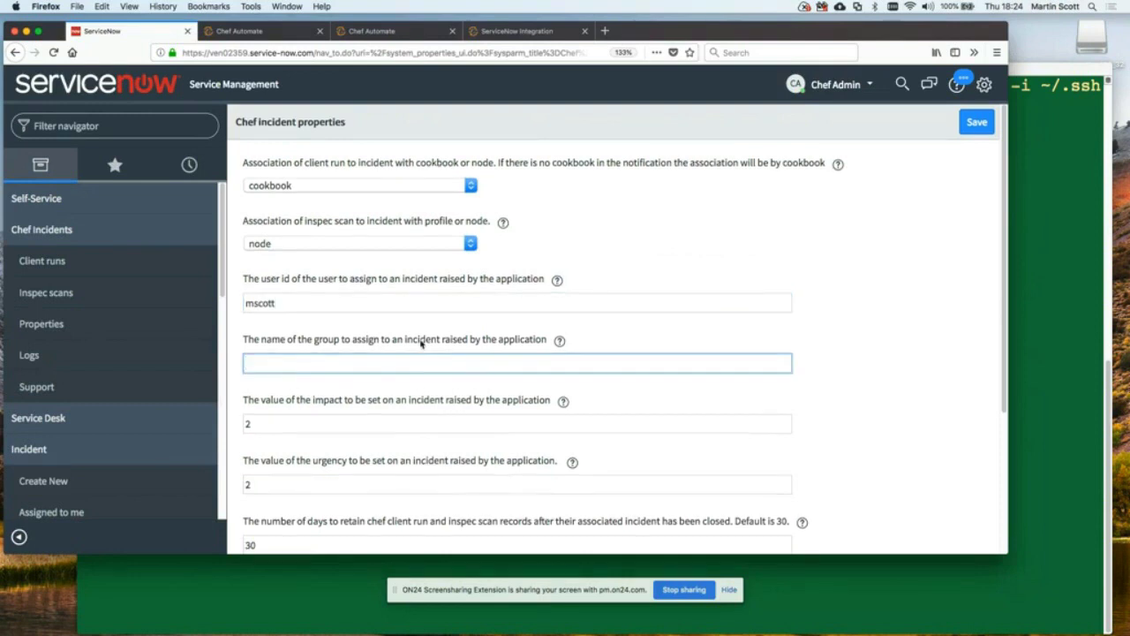
{"action": "scroll", "coordinate": [353, 362], "scroll_direction": "down", "scroll_amount": 1}
{"action": "left_click", "coordinate": [311, 373]}
{"action": "double_click", "coordinate": [248, 372]}
{"action": "type", "text": "1"}
{"action": "left_click_drag", "start_coordinate": [259, 439], "coordinate": [235, 436]}
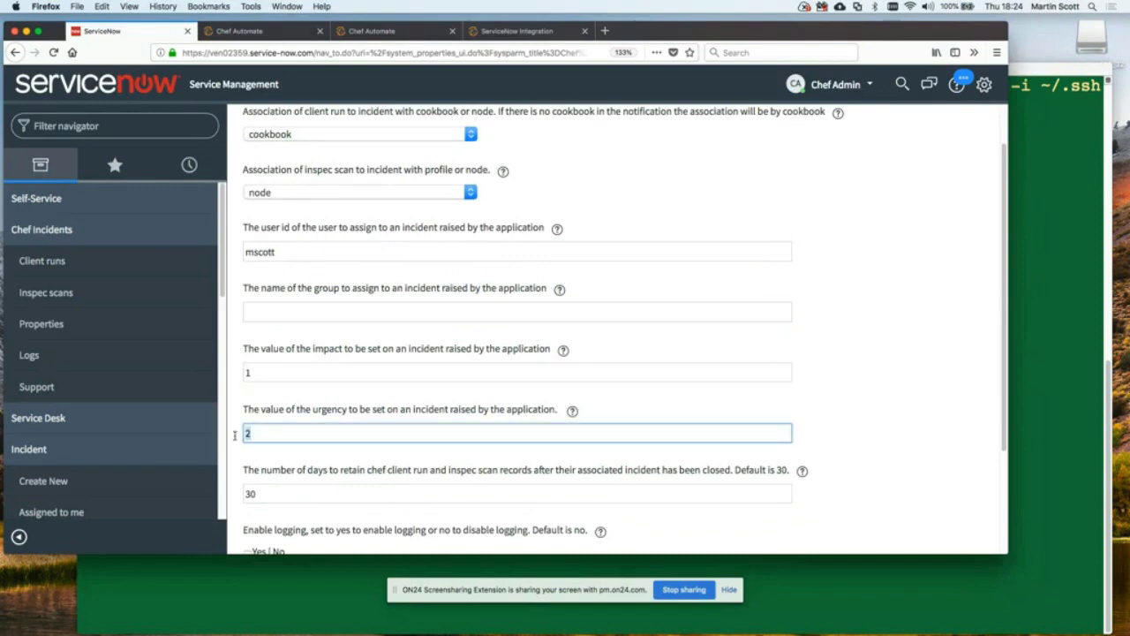
{"action": "type", "text": "1"}
Step: Turn logging on at debug verbosity, associate client runs by node, and save the properties
{"action": "scroll", "coordinate": [389, 403], "scroll_direction": "down", "scroll_amount": 3}
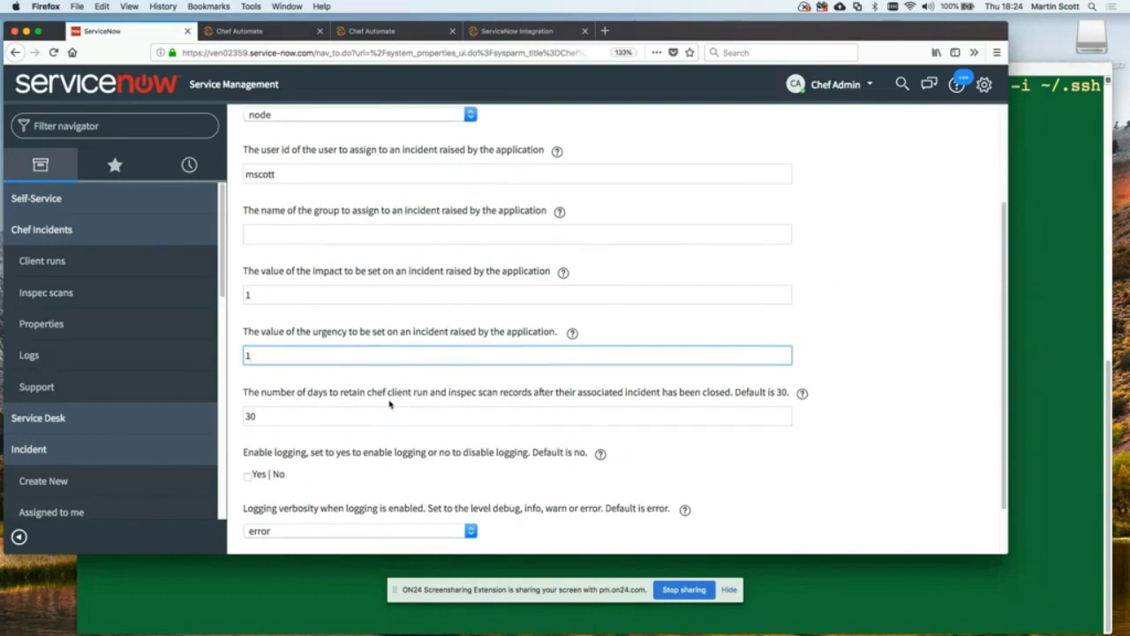
{"action": "scroll", "coordinate": [389, 403], "scroll_direction": "down", "scroll_amount": 2}
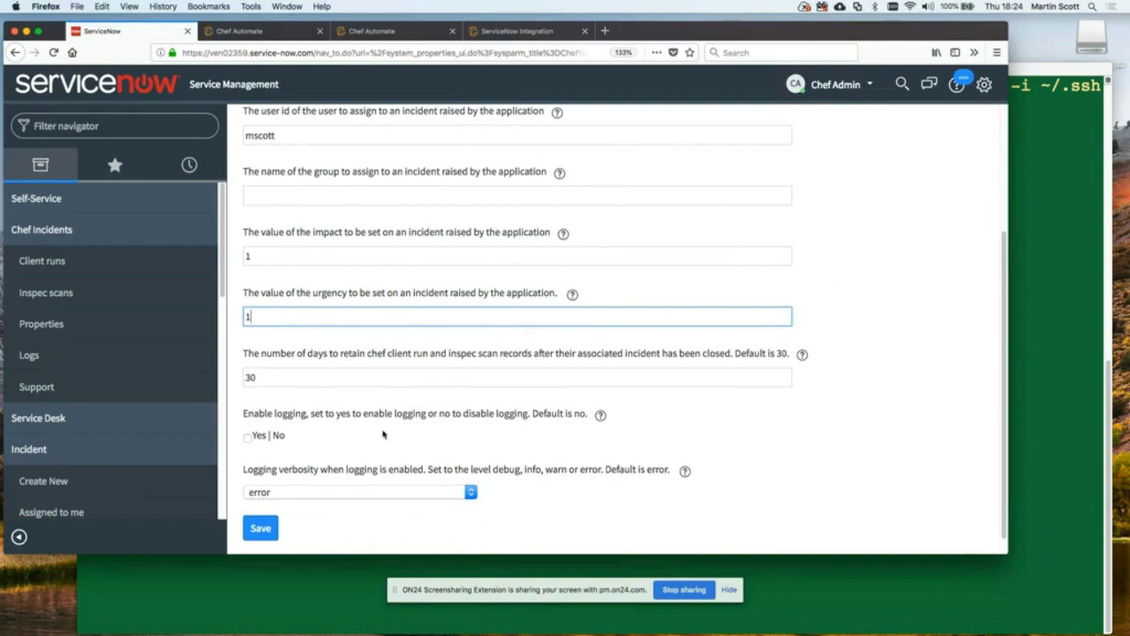
{"action": "left_click", "coordinate": [247, 436]}
{"action": "left_click", "coordinate": [467, 493]}
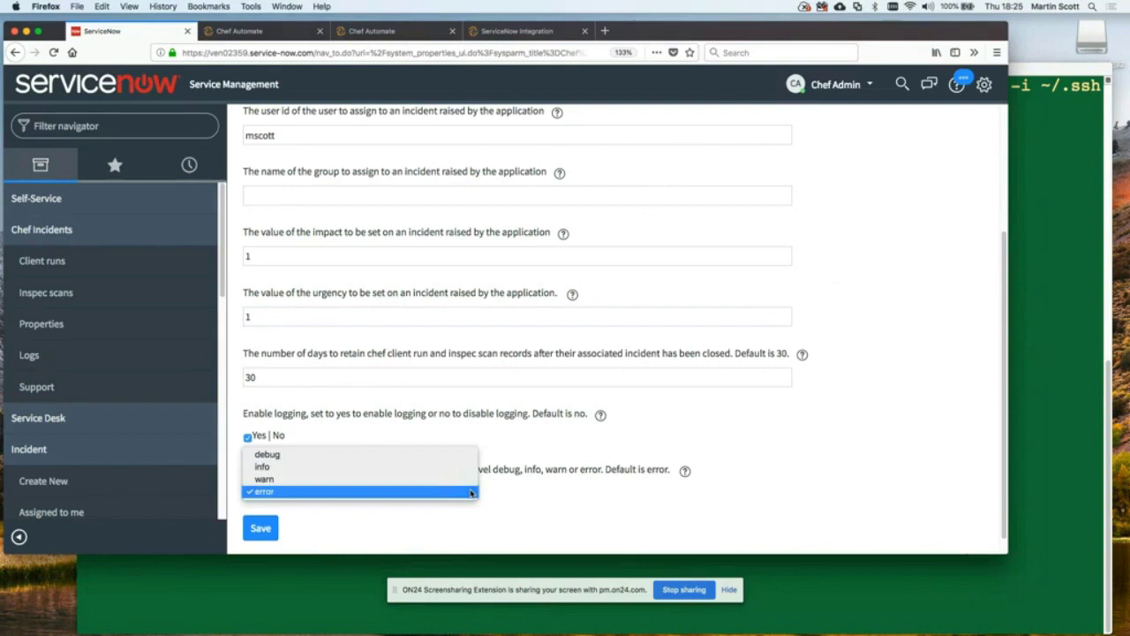
{"action": "left_click", "coordinate": [364, 455]}
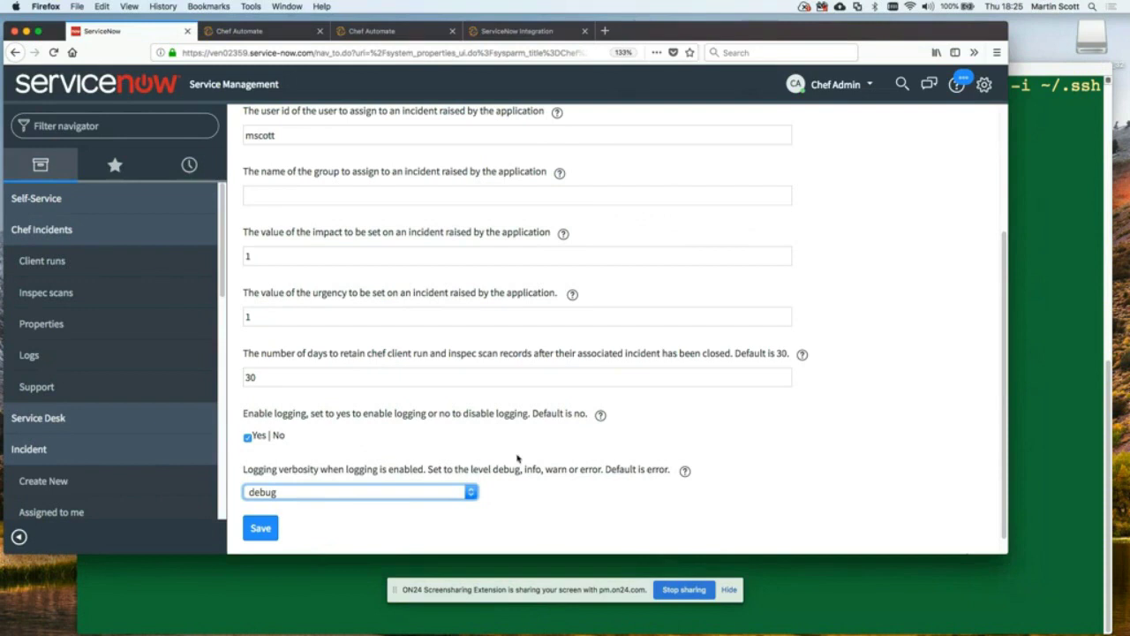
{"action": "scroll", "coordinate": [519, 457], "scroll_direction": "up", "scroll_amount": 4}
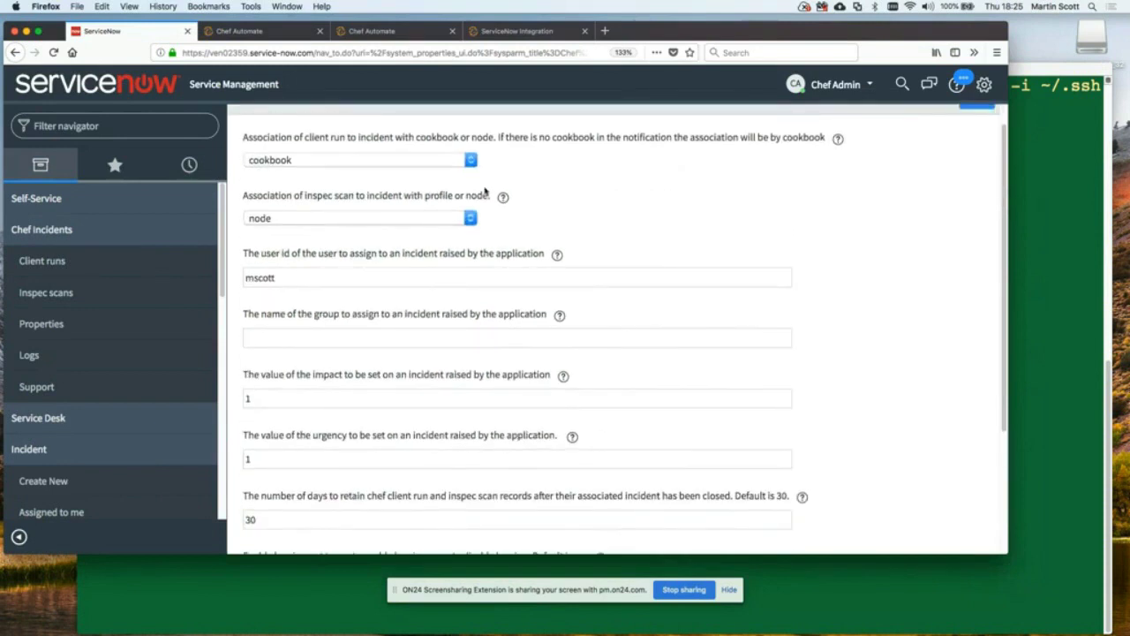
{"action": "left_click", "coordinate": [474, 162]}
{"action": "left_click", "coordinate": [460, 171]}
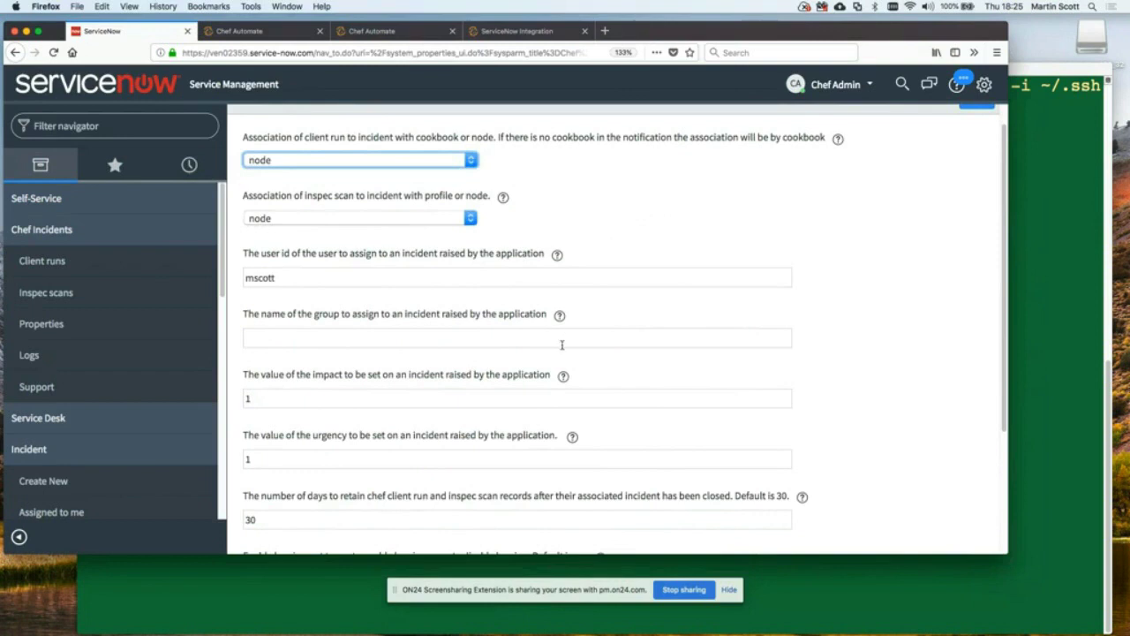
{"action": "scroll", "coordinate": [538, 346], "scroll_direction": "down", "scroll_amount": 3}
{"action": "left_click", "coordinate": [261, 509]}
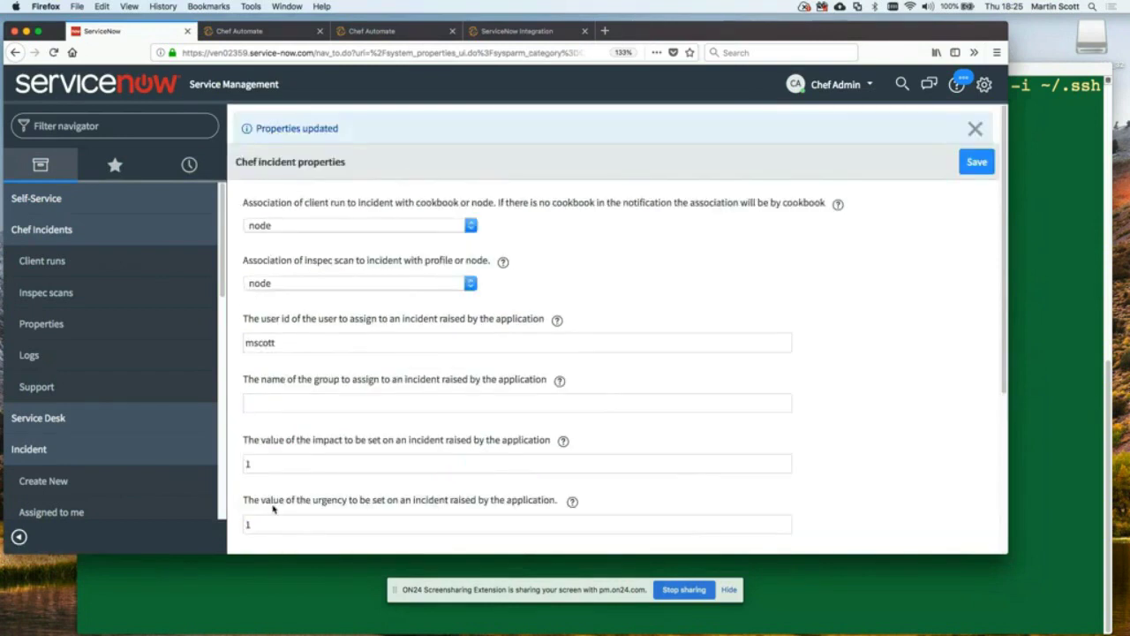
{"action": "left_click", "coordinate": [388, 32]}
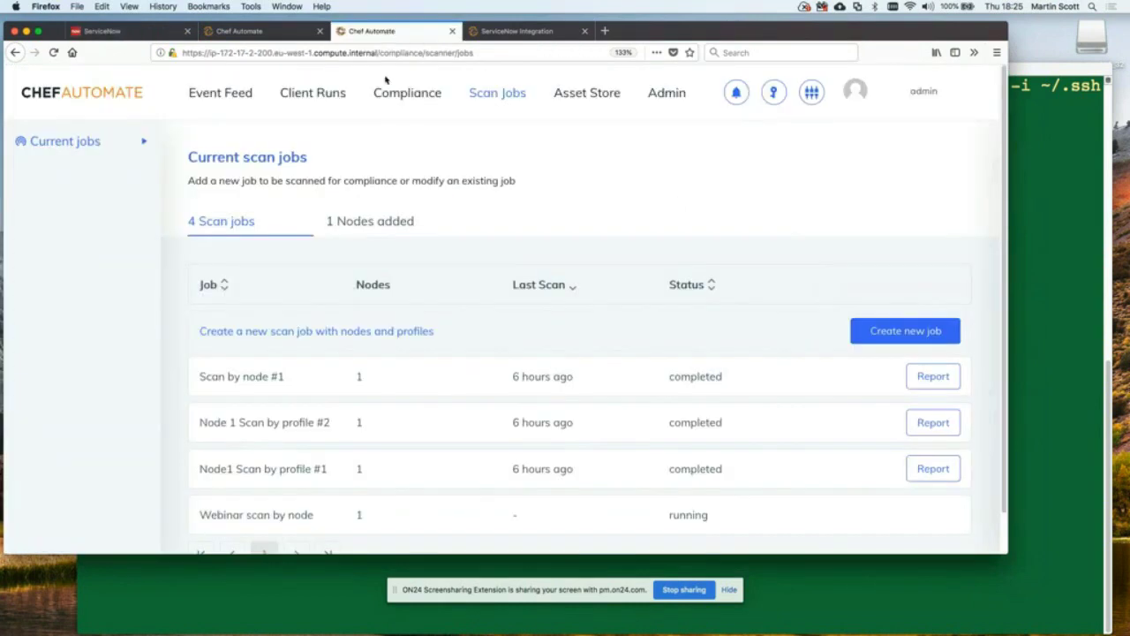
{"action": "scroll", "coordinate": [455, 189], "scroll_direction": "down", "scroll_amount": 2}
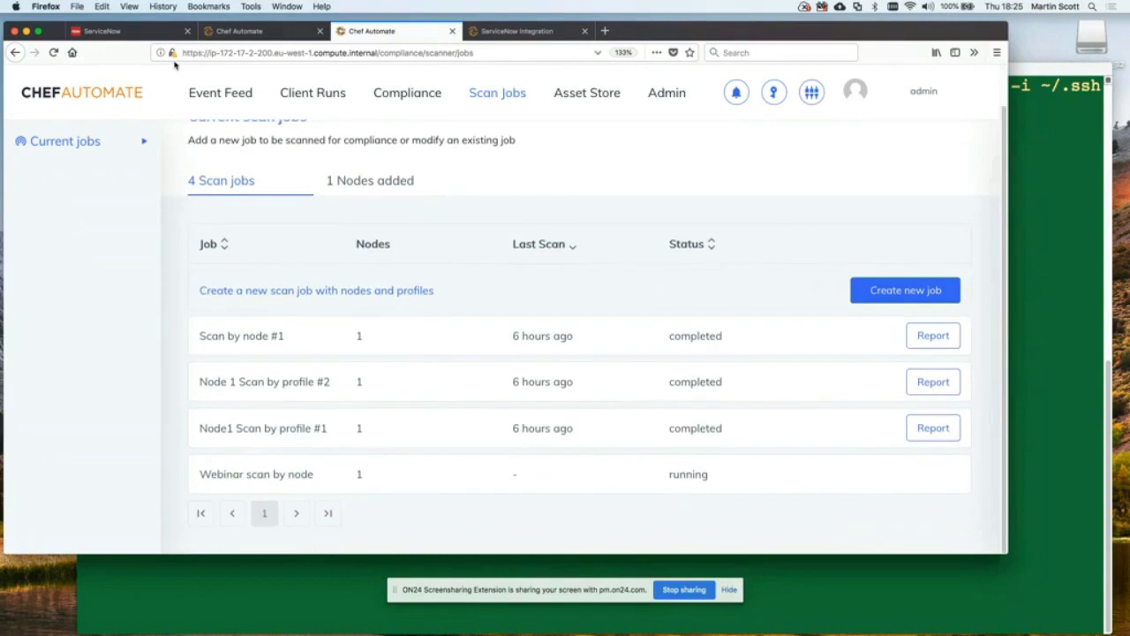
{"action": "left_click", "coordinate": [111, 31]}
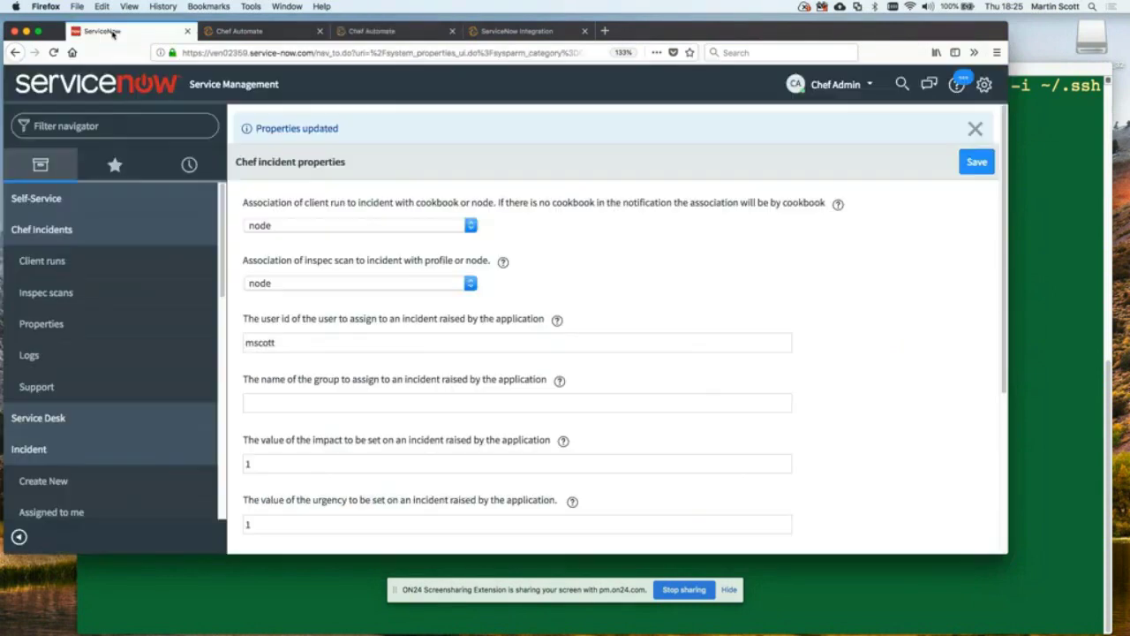
Step: List all incidents filtered to inspec scan failures by node
{"action": "left_click", "coordinate": [46, 295]}
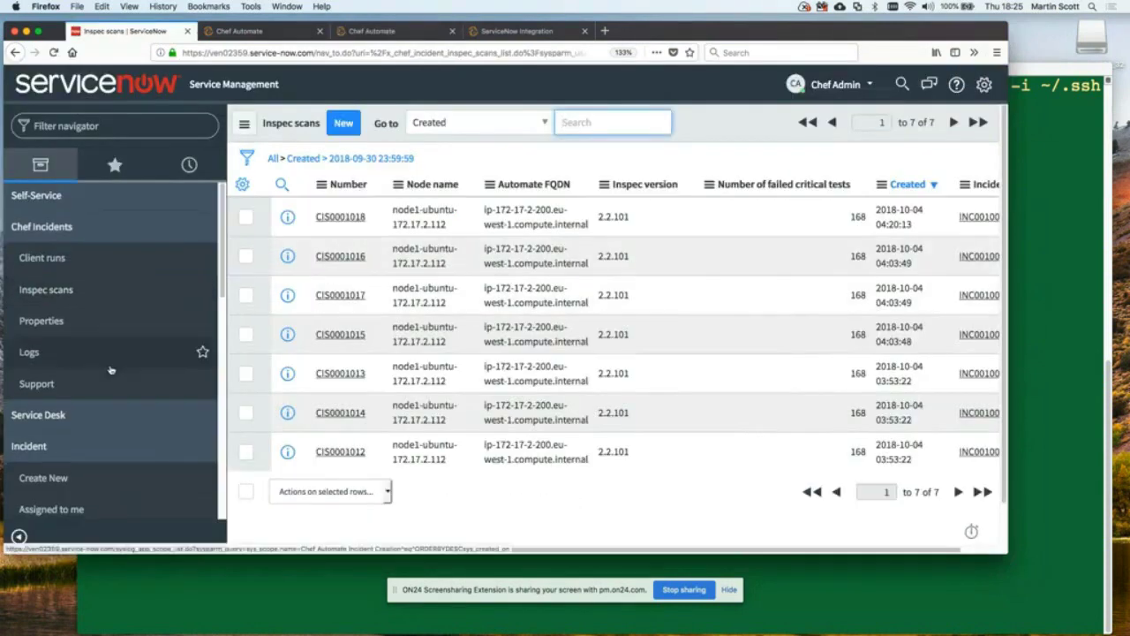
{"action": "scroll", "coordinate": [80, 360], "scroll_direction": "down", "scroll_amount": 3}
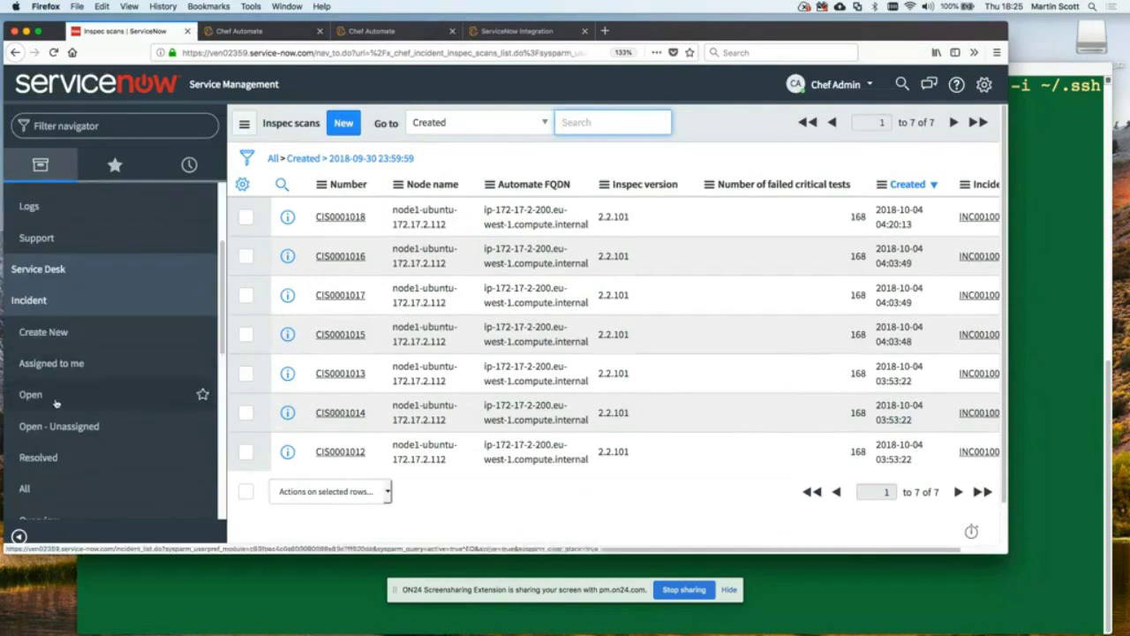
{"action": "left_click", "coordinate": [36, 487]}
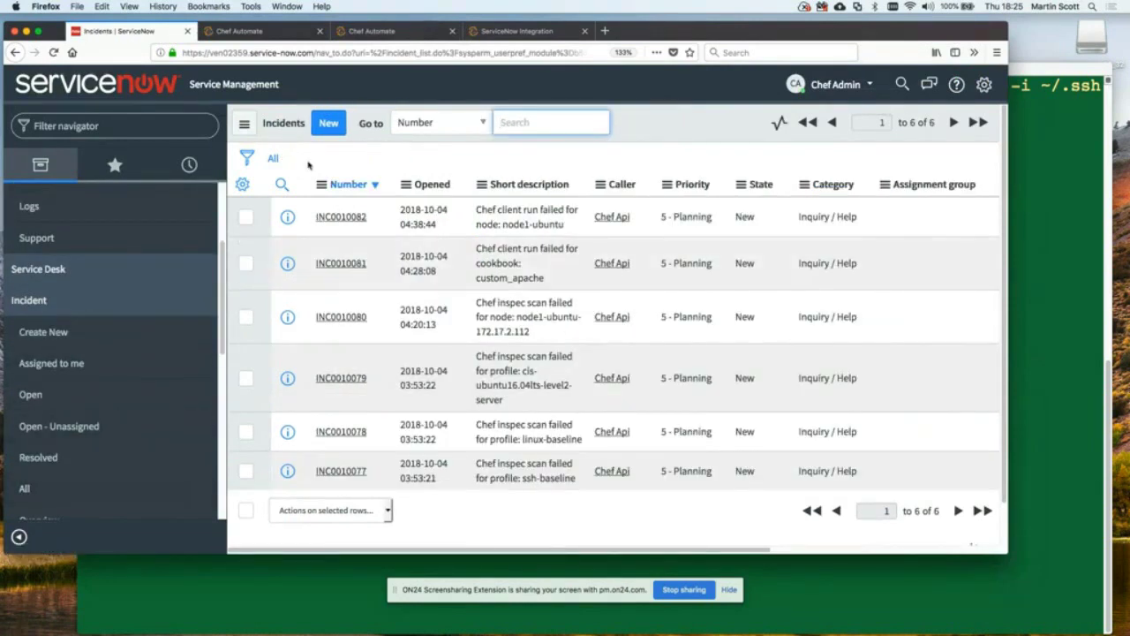
{"action": "left_click", "coordinate": [247, 125]}
{"action": "mouse_move", "coordinate": [291, 156]}
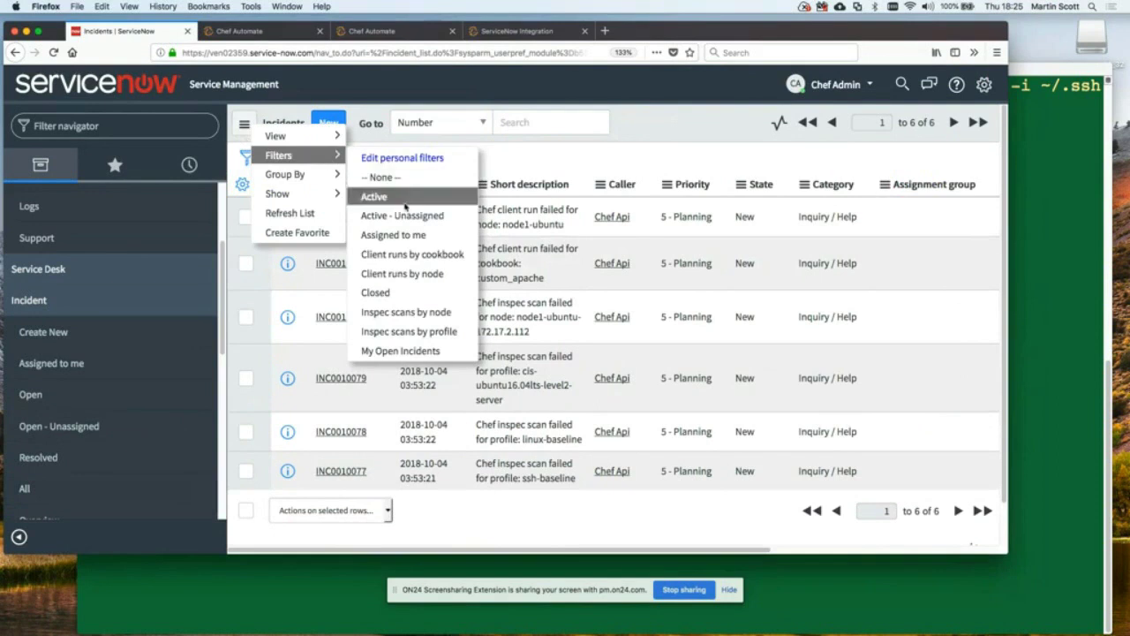
{"action": "left_click", "coordinate": [407, 297]}
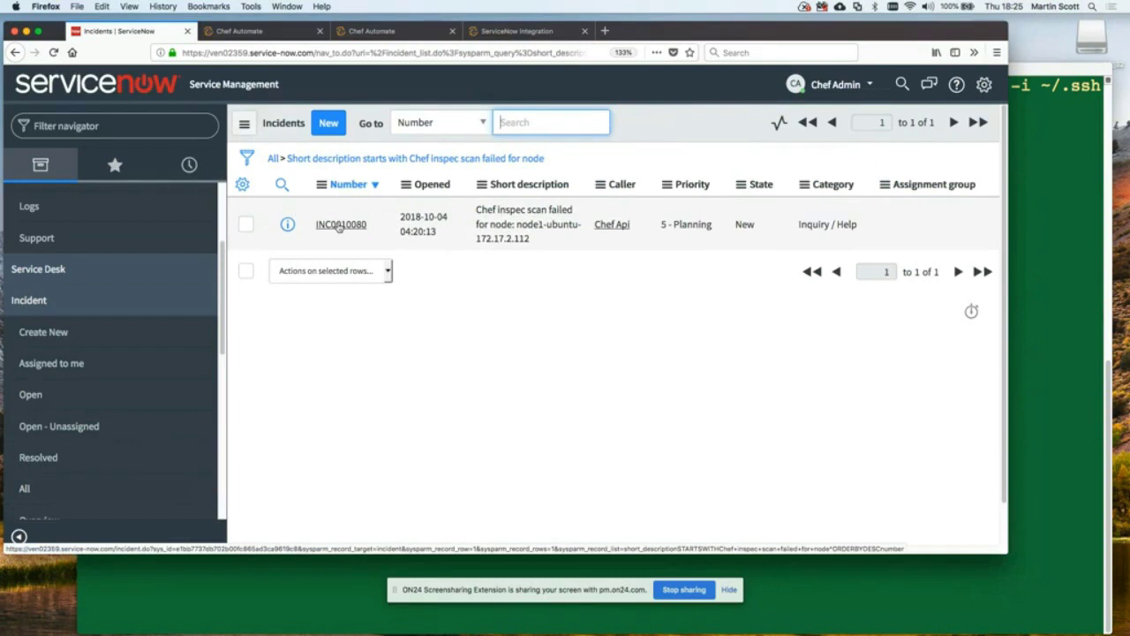
Step: Check incident INC0010080's linked scan CIS0001018, then switch to Chef Automate's Scan Jobs
{"action": "left_click", "coordinate": [340, 224]}
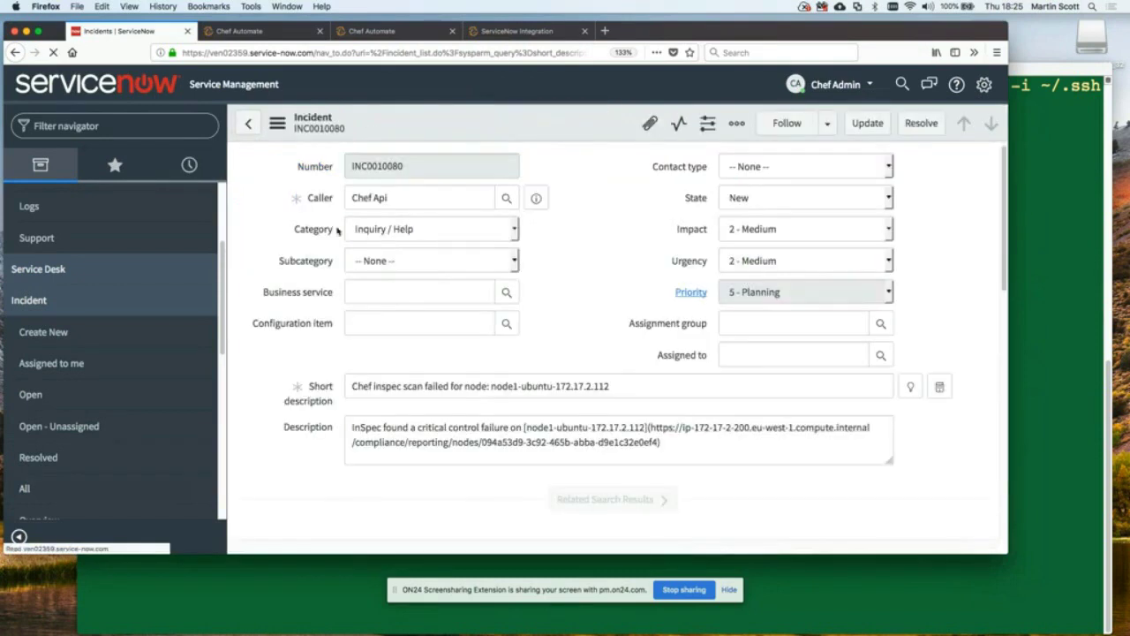
{"action": "scroll", "coordinate": [624, 256], "scroll_direction": "down", "scroll_amount": 1}
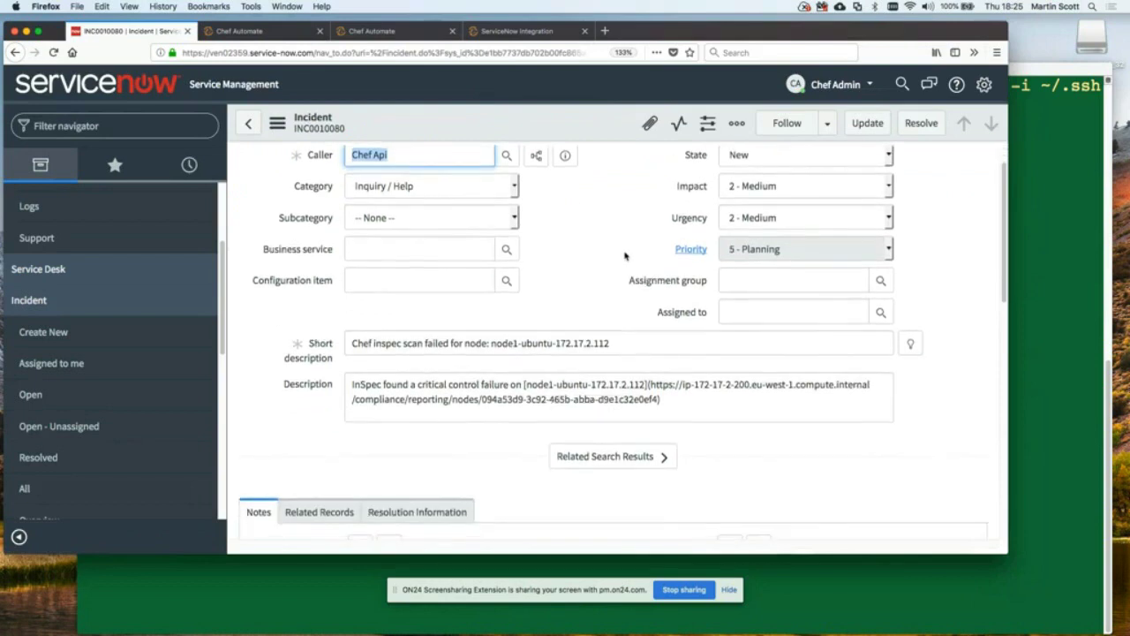
{"action": "scroll", "coordinate": [624, 256], "scroll_direction": "down", "scroll_amount": 10}
{"action": "scroll", "coordinate": [624, 256], "scroll_direction": "down", "scroll_amount": 2}
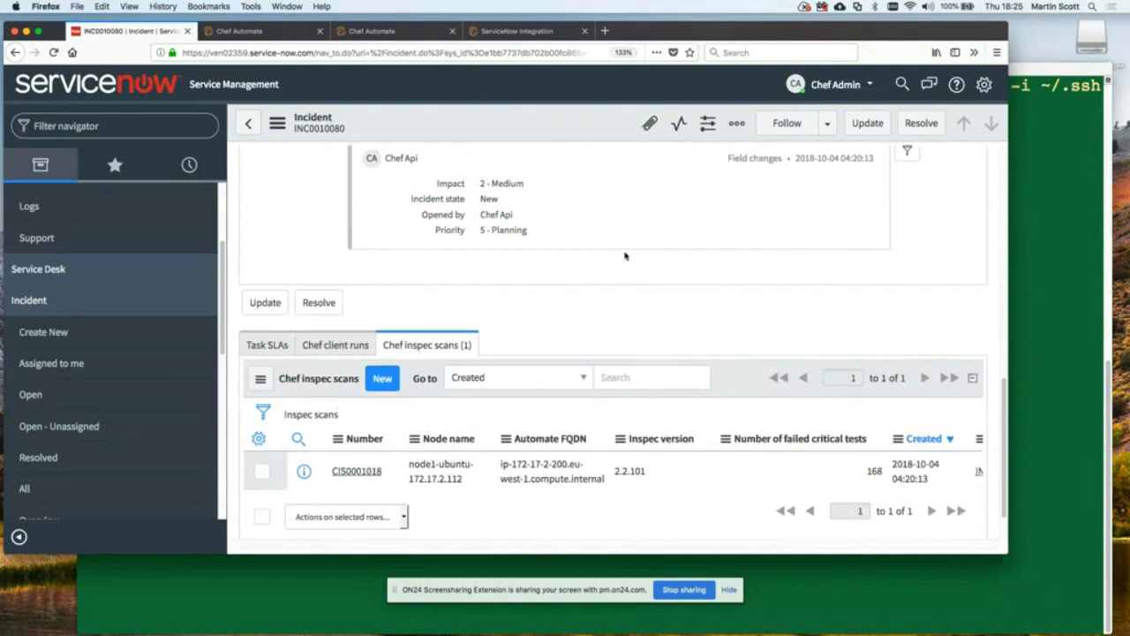
{"action": "left_click", "coordinate": [392, 32]}
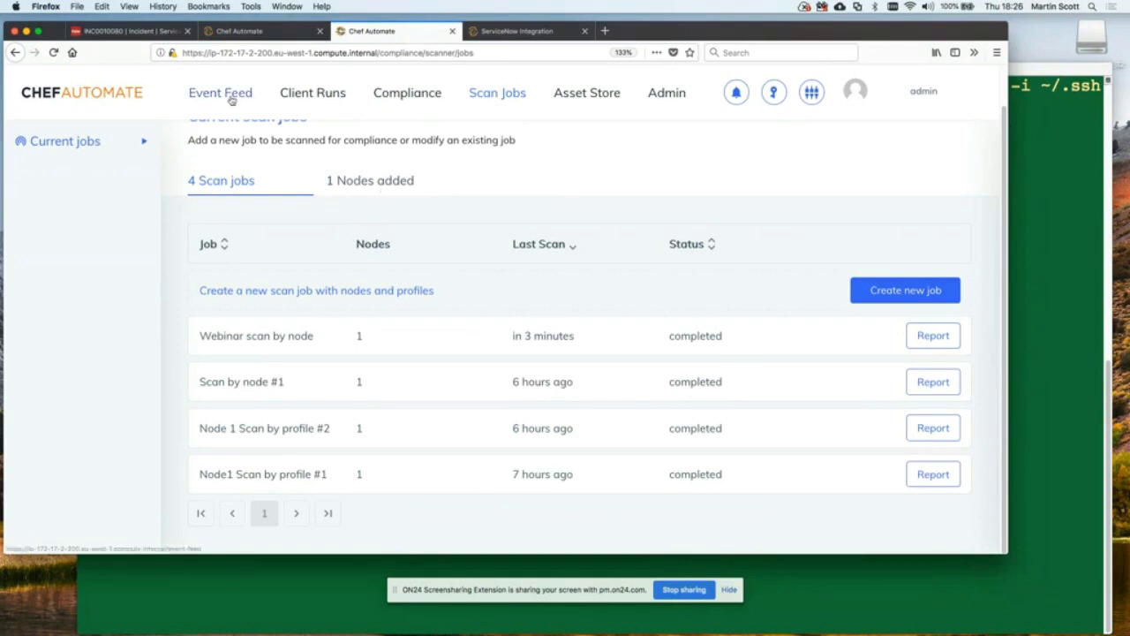
Step: Reload INC0010080 and verify its assignee, Impact 1 - High, and linked scans CIS0001018 and CIS0001019
{"action": "left_click", "coordinate": [125, 32]}
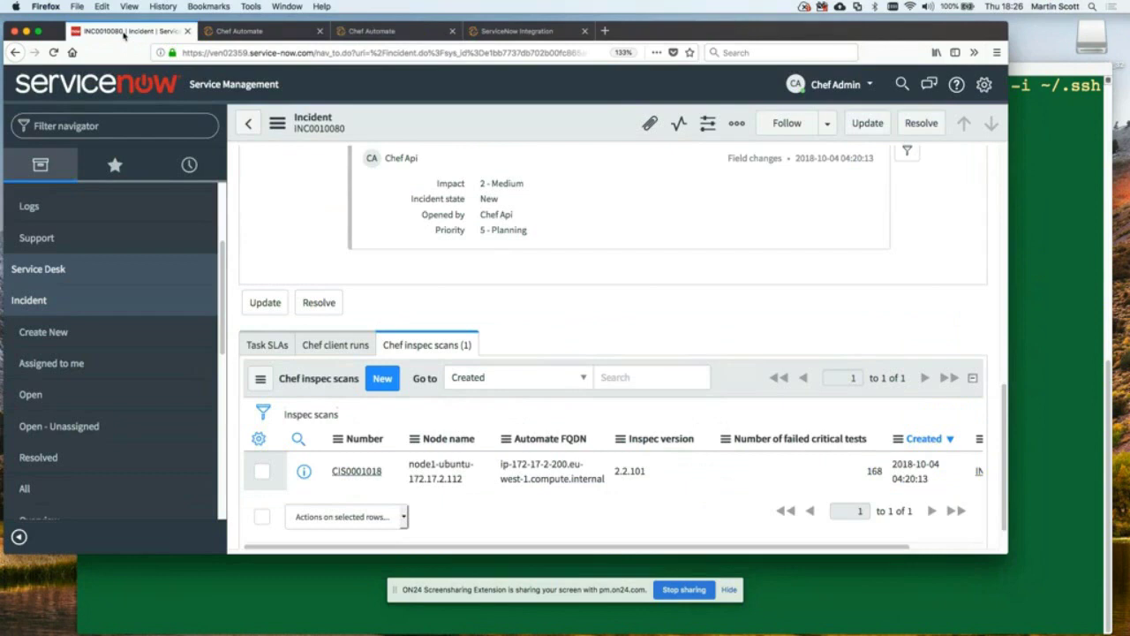
{"action": "left_click", "coordinate": [54, 53]}
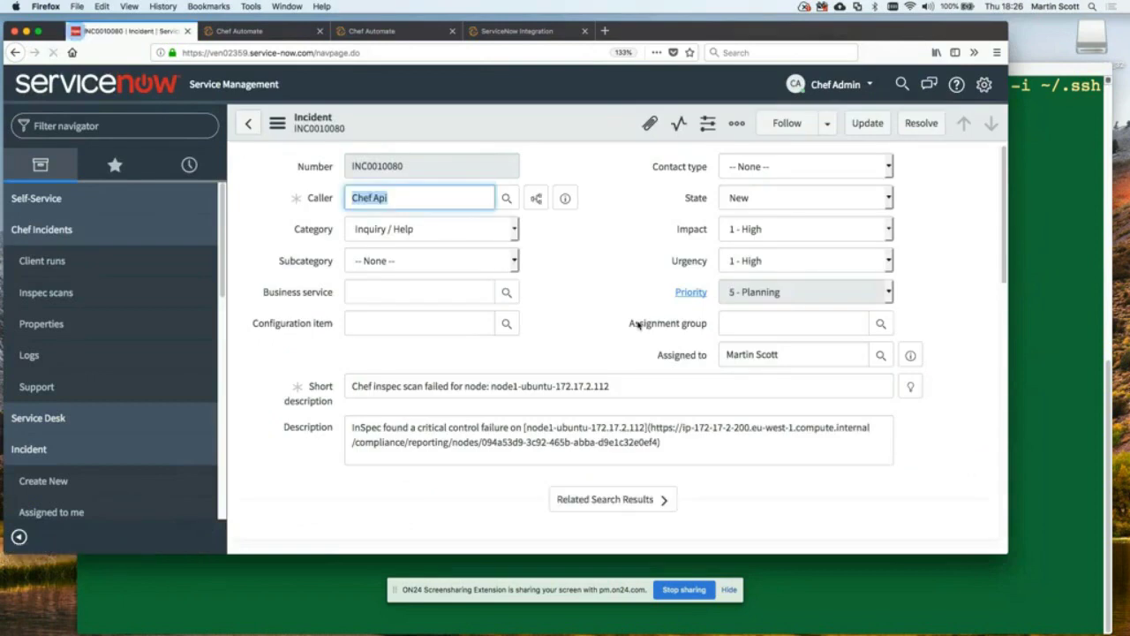
{"action": "left_click", "coordinate": [815, 356]}
{"action": "triple_click", "coordinate": [814, 355]}
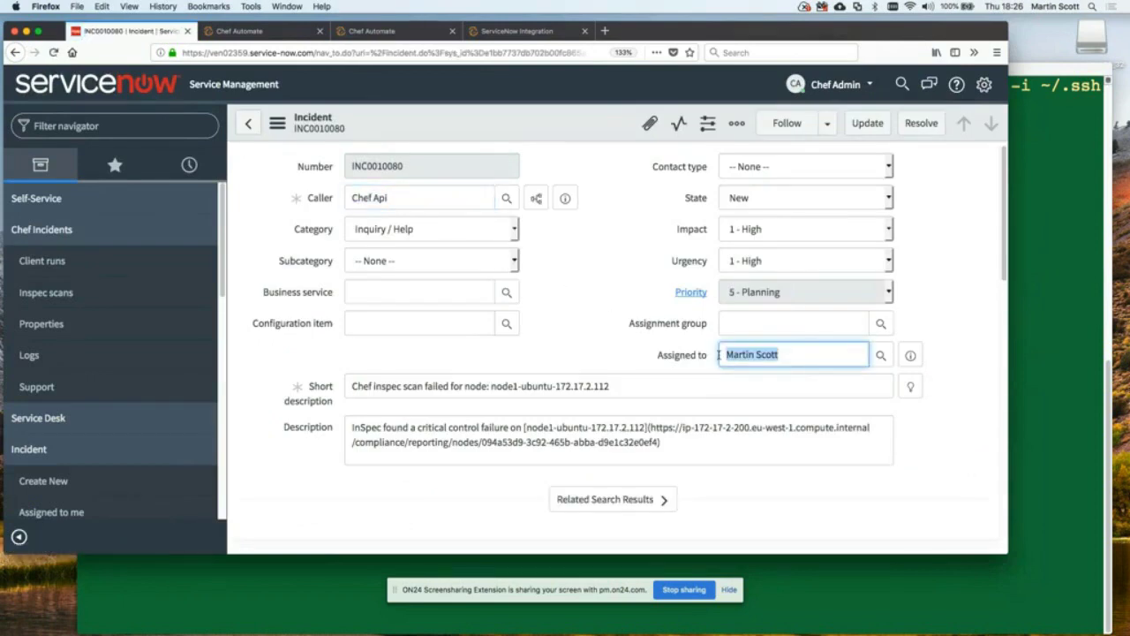
{"action": "left_click", "coordinate": [779, 231]}
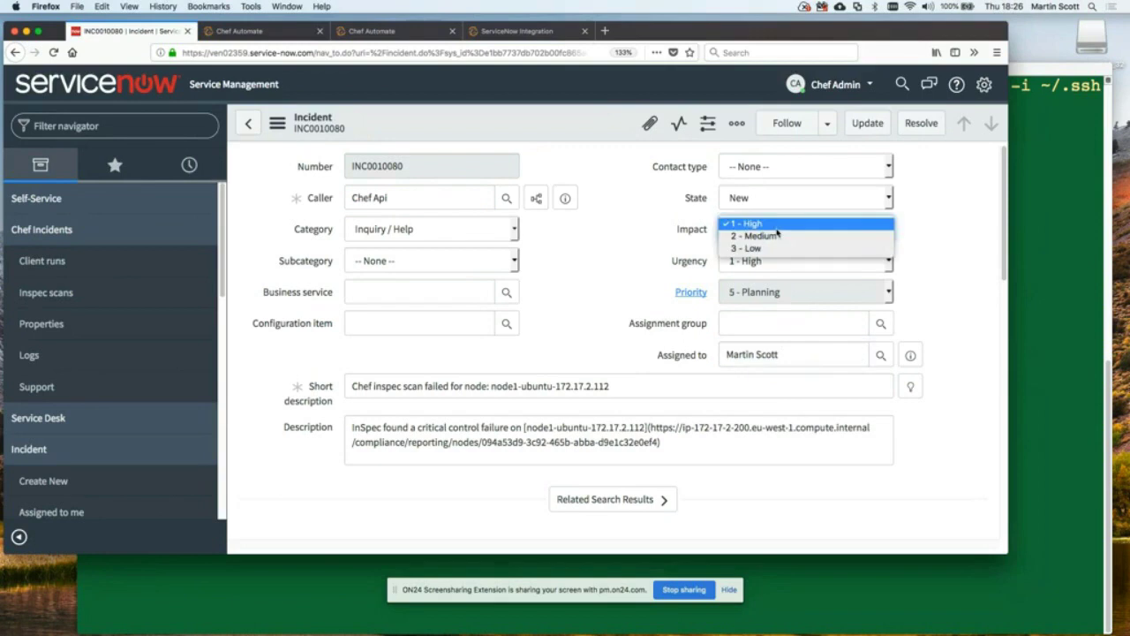
{"action": "left_click", "coordinate": [644, 217]}
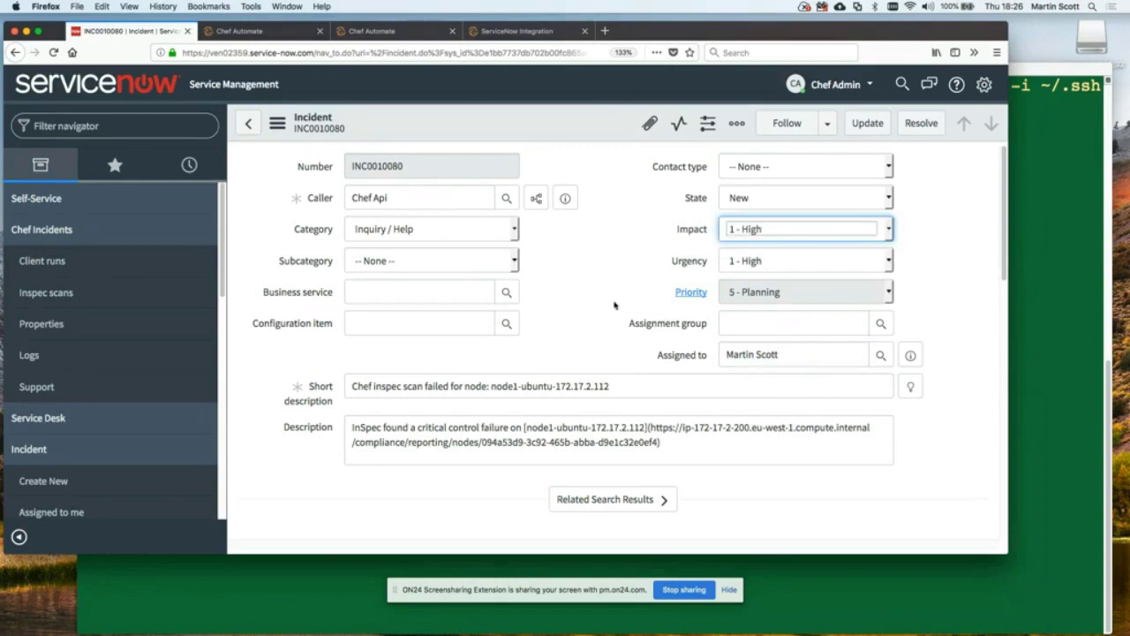
{"action": "scroll", "coordinate": [615, 304], "scroll_direction": "down", "scroll_amount": 3}
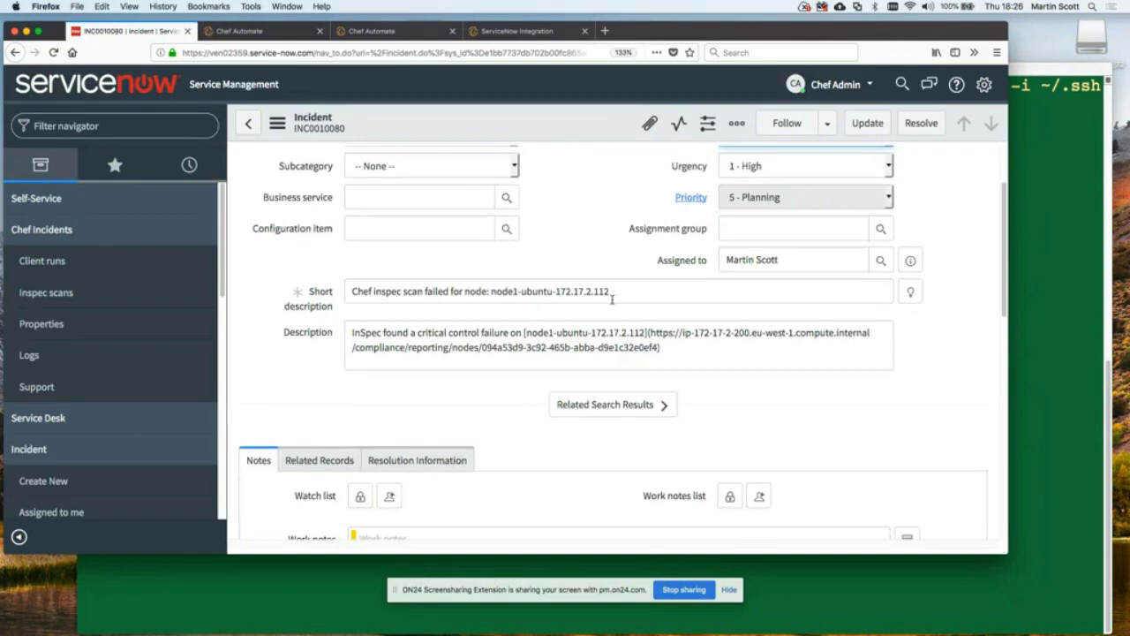
{"action": "scroll", "coordinate": [612, 299], "scroll_direction": "down", "scroll_amount": 10}
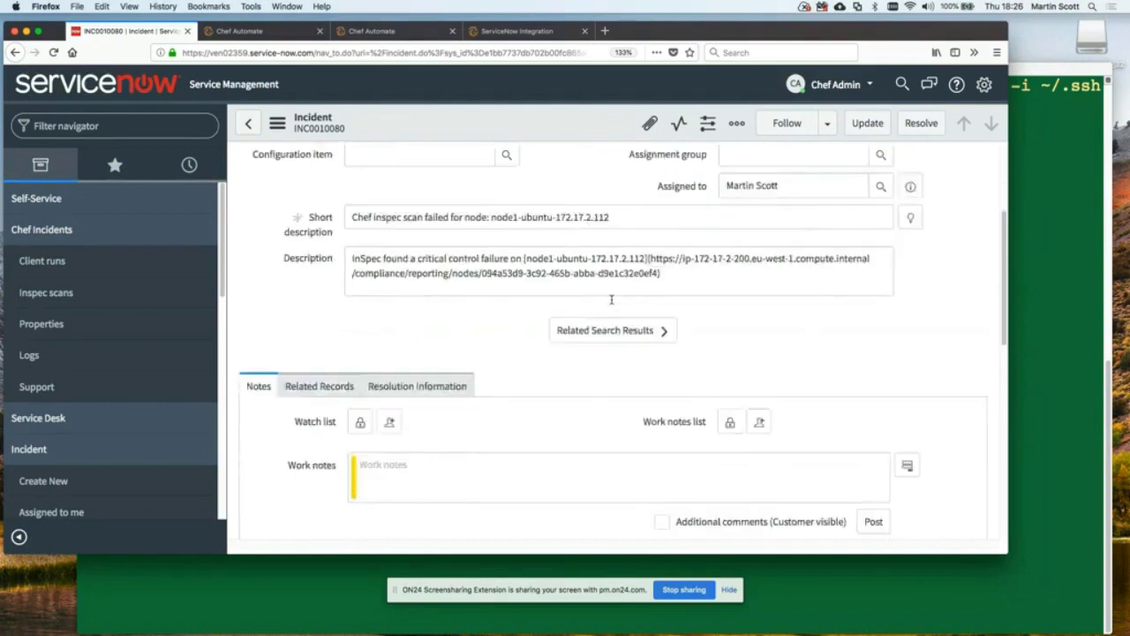
{"action": "scroll", "coordinate": [609, 298], "scroll_direction": "down", "scroll_amount": 5}
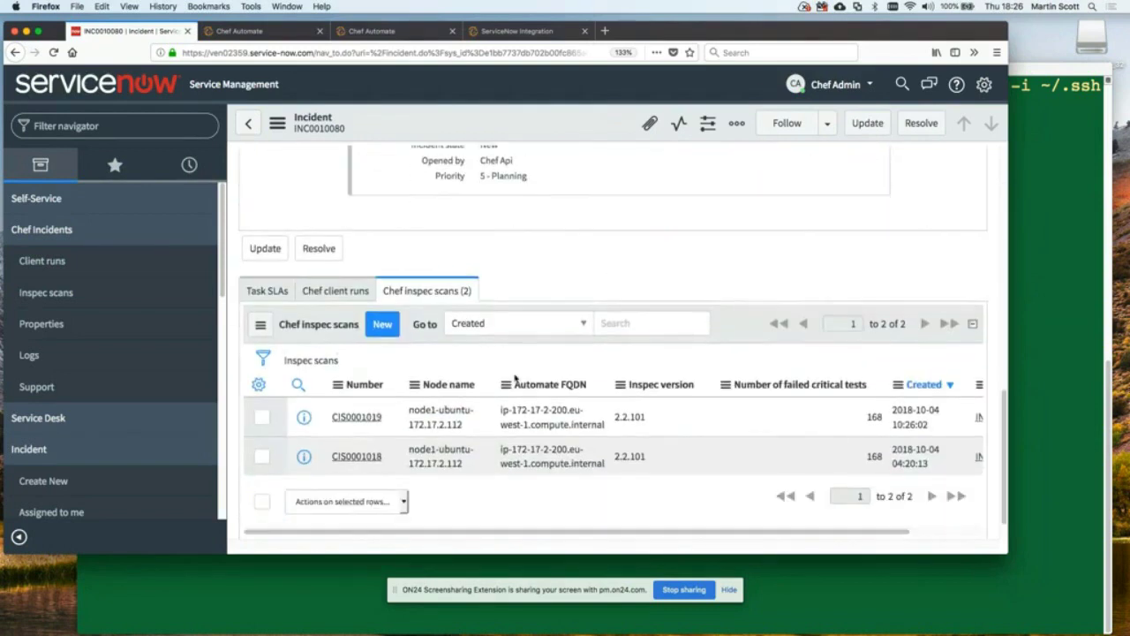
Step: View scan CIS0001019, check the Client Runs list (CCR0001008, CCR0001009), and bring the Terminal forward
{"action": "left_click", "coordinate": [354, 422]}
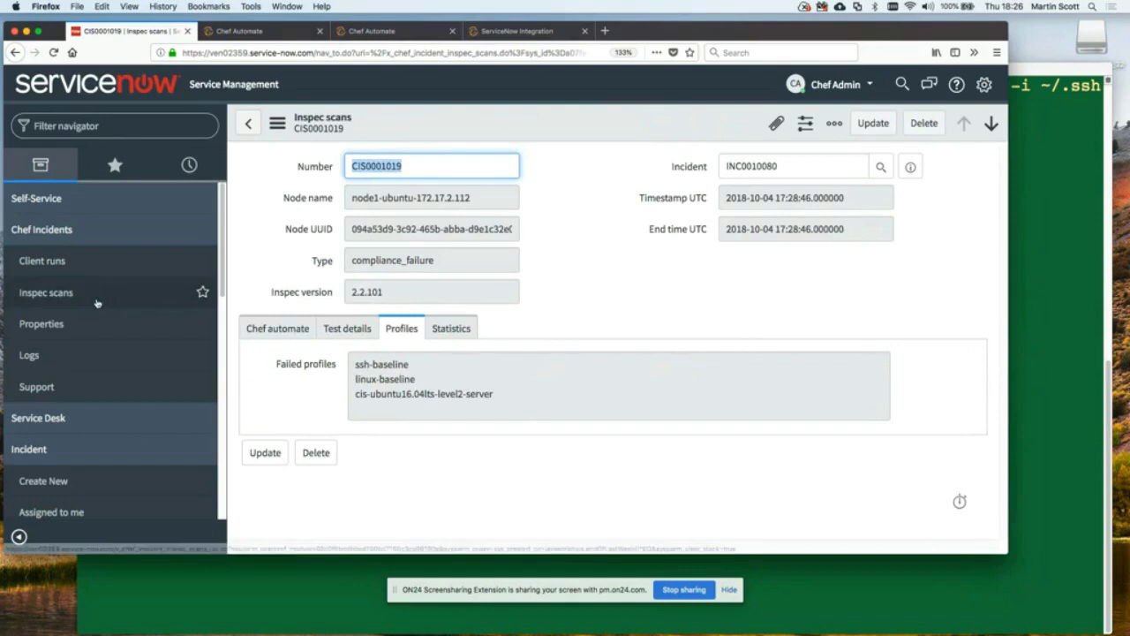
{"action": "left_click", "coordinate": [35, 268]}
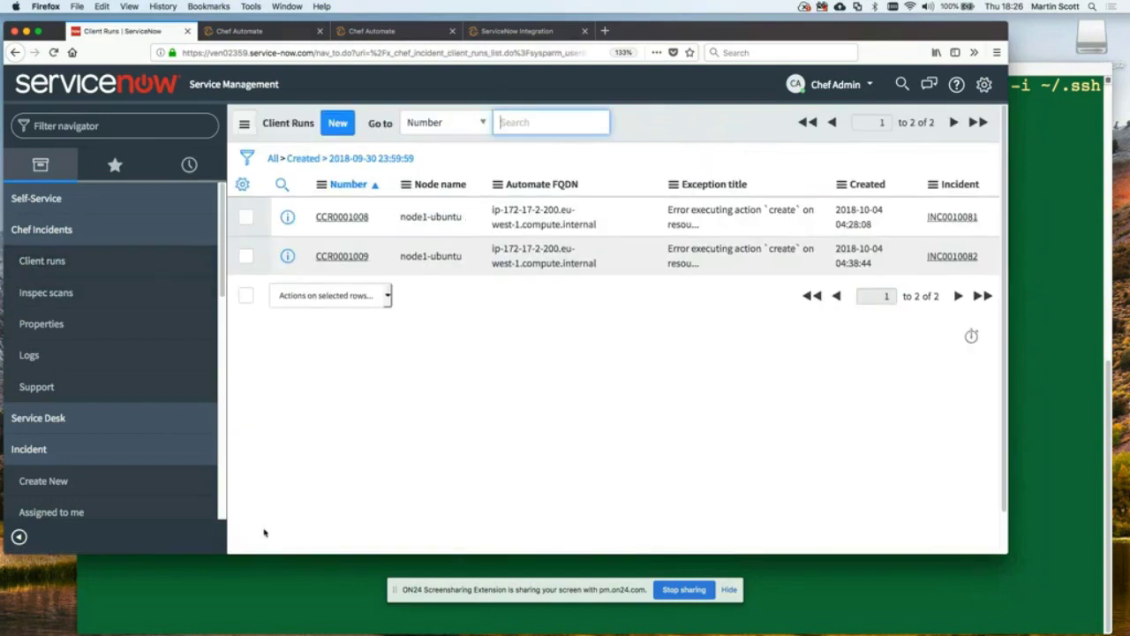
{"action": "left_click", "coordinate": [281, 589]}
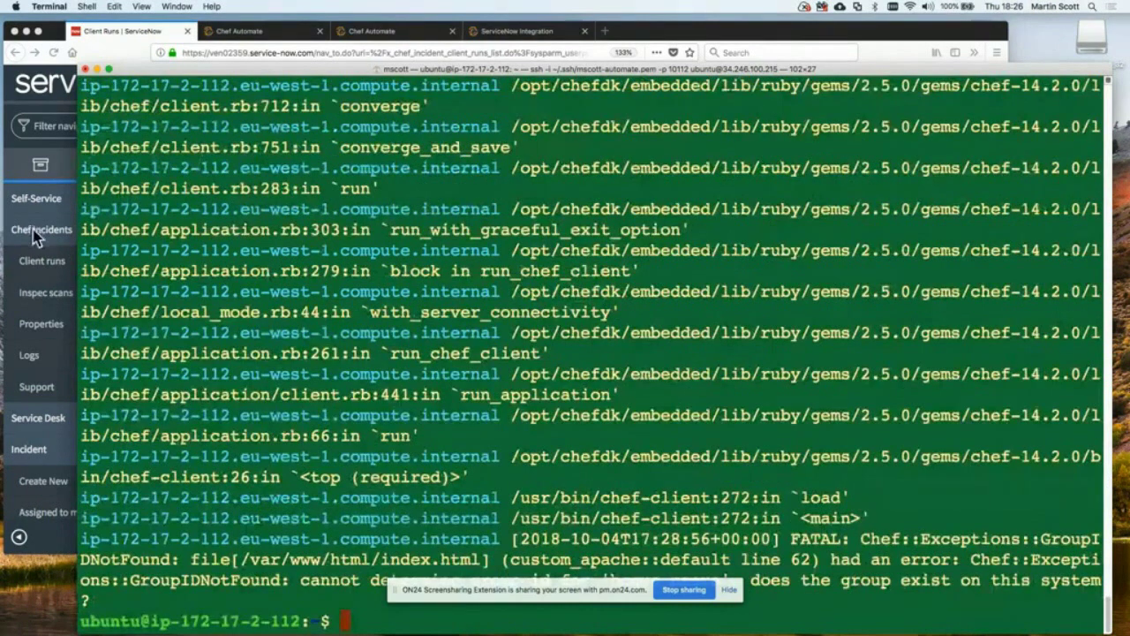
Step: Open client run CCR0001010's Chef Automate details and its linked incident INC0010082
{"action": "left_click", "coordinate": [35, 237]}
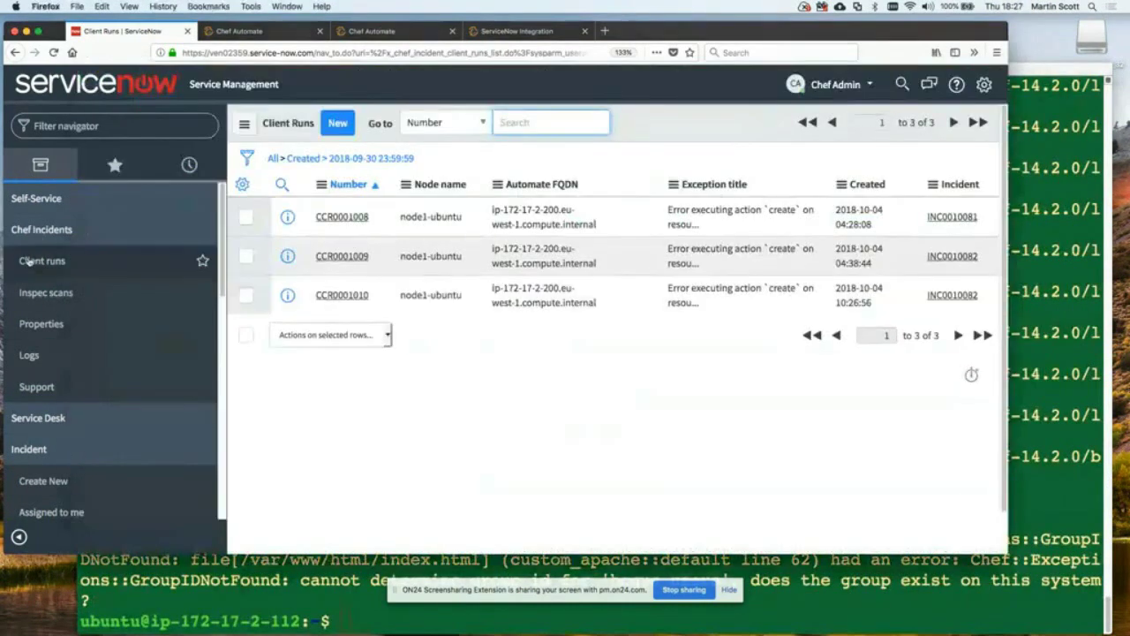
{"action": "left_click", "coordinate": [342, 295]}
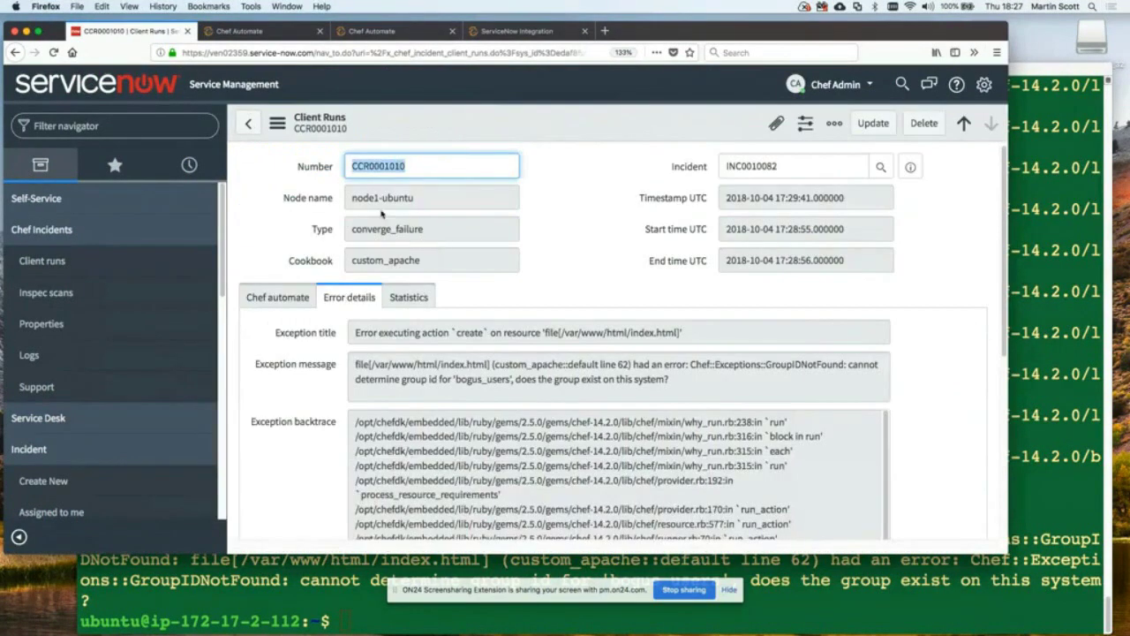
{"action": "left_click", "coordinate": [289, 298]}
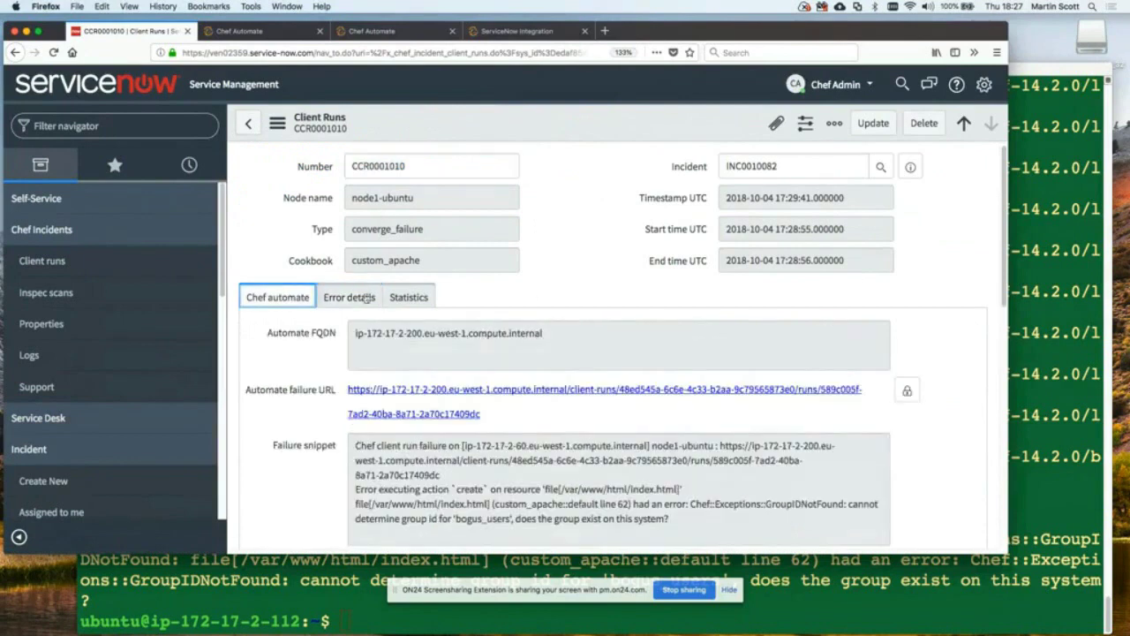
{"action": "scroll", "coordinate": [530, 296], "scroll_direction": "down", "scroll_amount": 2}
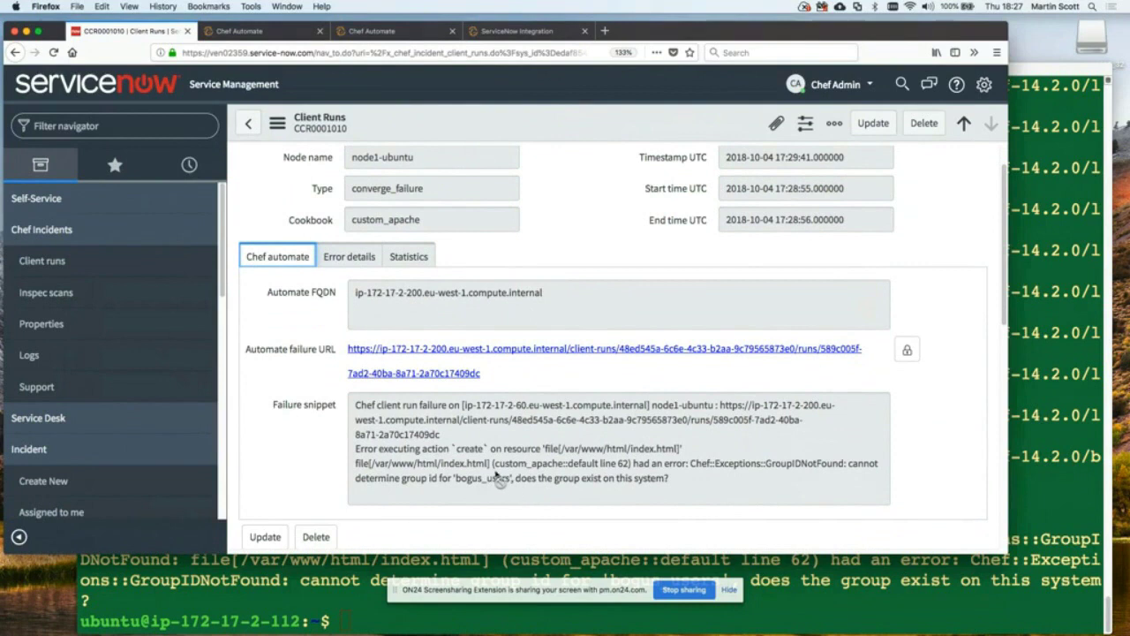
{"action": "scroll", "coordinate": [679, 230], "scroll_direction": "up", "scroll_amount": 1}
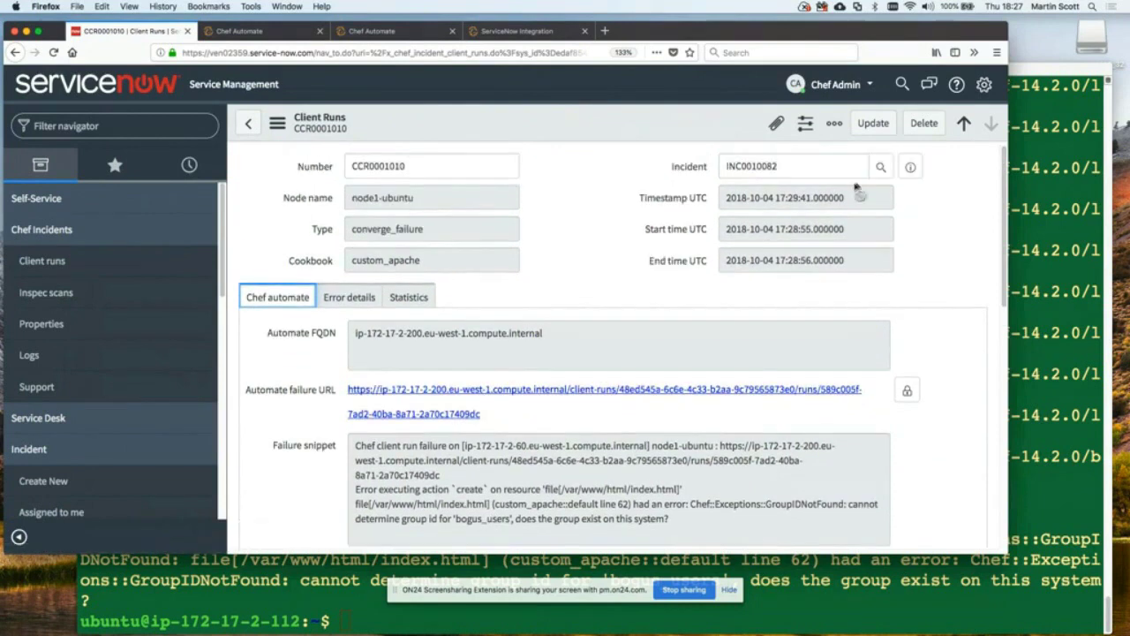
{"action": "left_click", "coordinate": [913, 170]}
{"action": "left_click", "coordinate": [939, 212]}
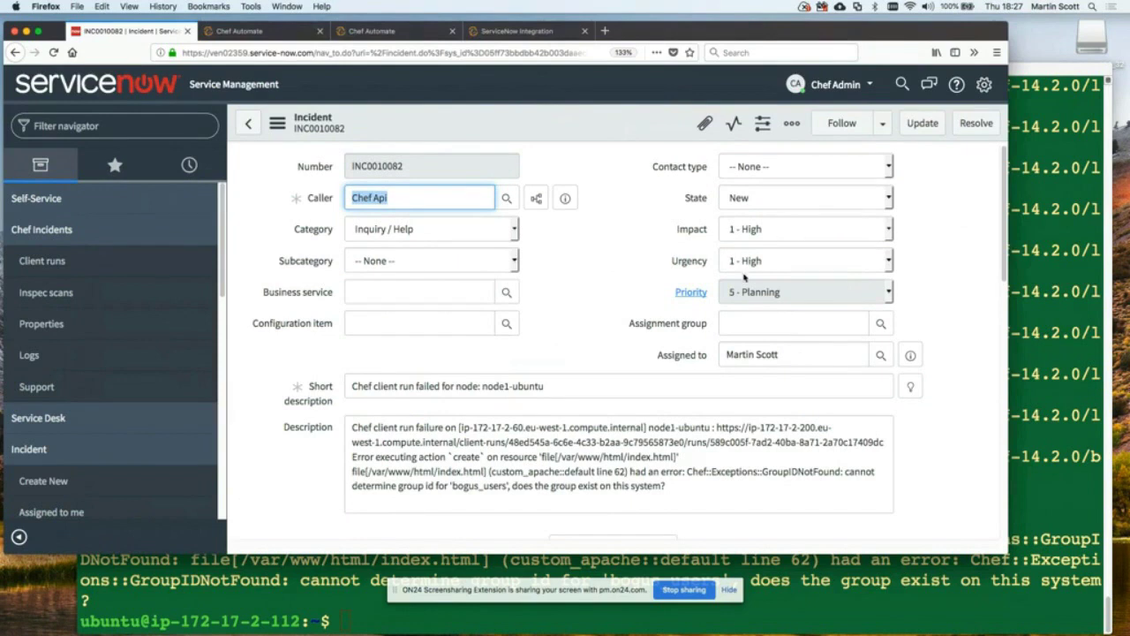
Step: Review INC0010082's short description and linked client runs CCR0001009 and CCR0001010, then reopen Chef incident properties
{"action": "scroll", "coordinate": [524, 356], "scroll_direction": "down", "scroll_amount": 1}
{"action": "scroll", "coordinate": [524, 355], "scroll_direction": "down", "scroll_amount": 2}
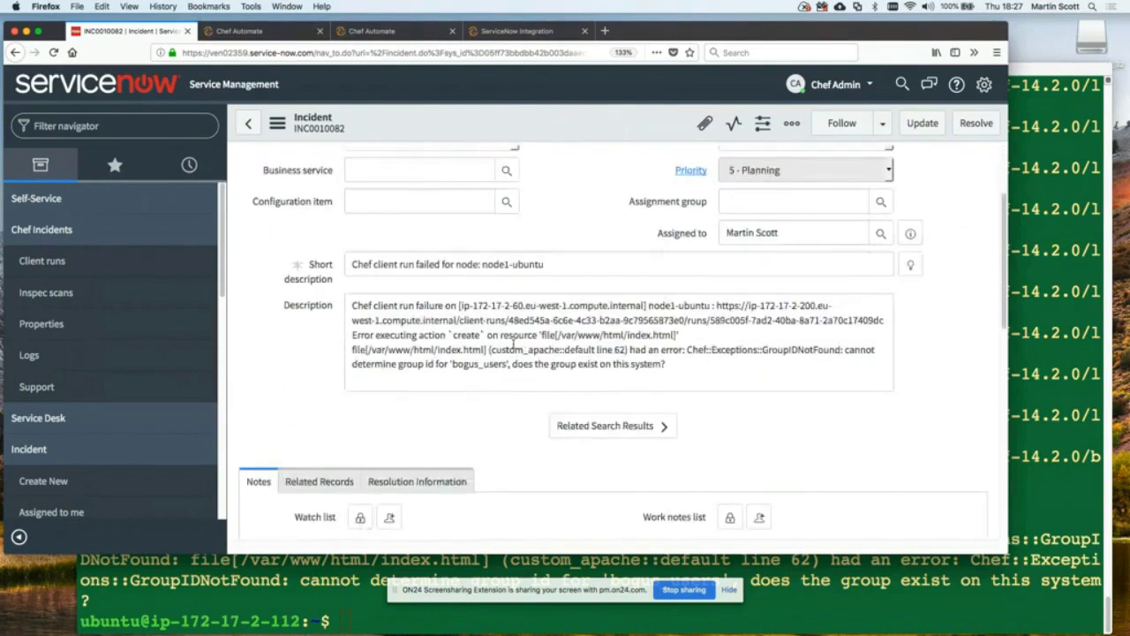
{"action": "left_click", "coordinate": [548, 265]}
{"action": "triple_click", "coordinate": [548, 265]}
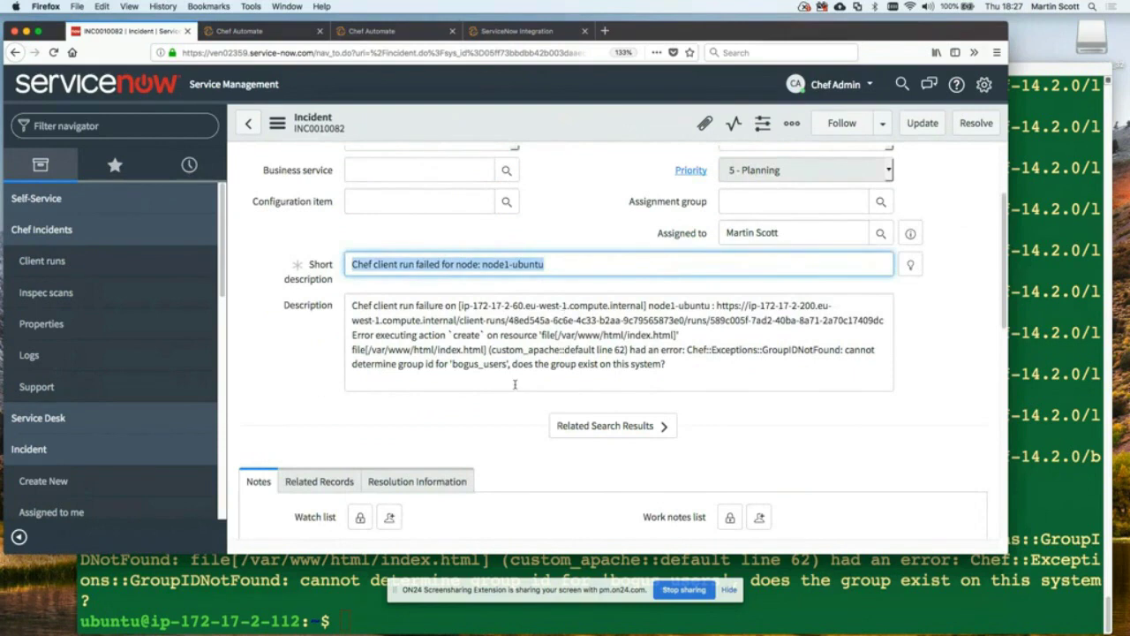
{"action": "scroll", "coordinate": [364, 404], "scroll_direction": "down", "scroll_amount": 10}
{"action": "left_click", "coordinate": [342, 395]}
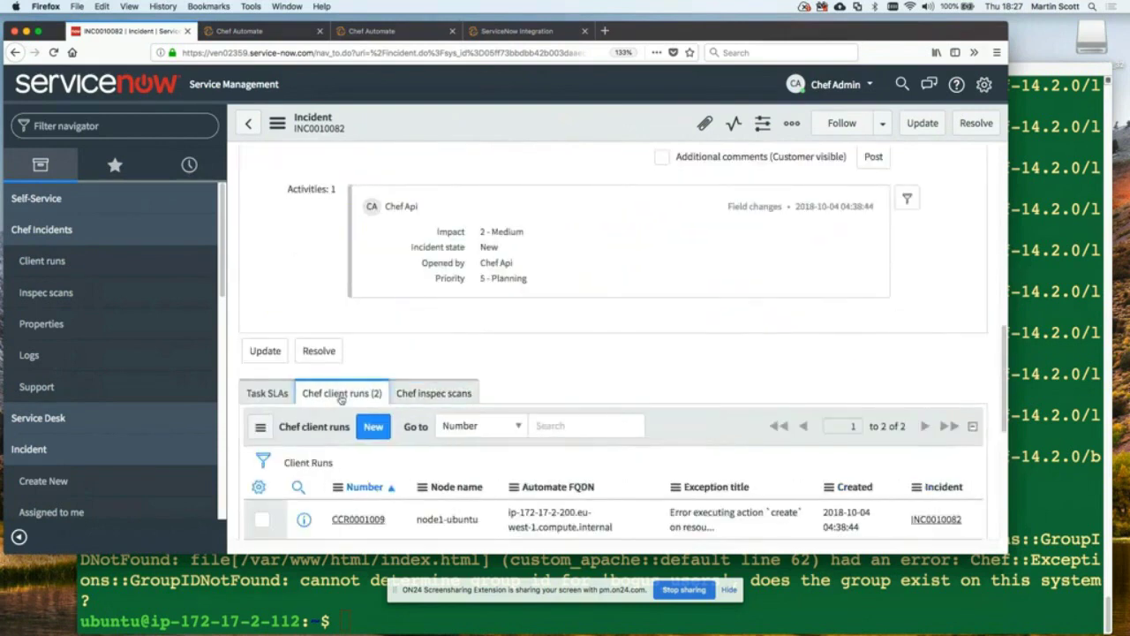
{"action": "scroll", "coordinate": [424, 352], "scroll_direction": "down", "scroll_amount": 1}
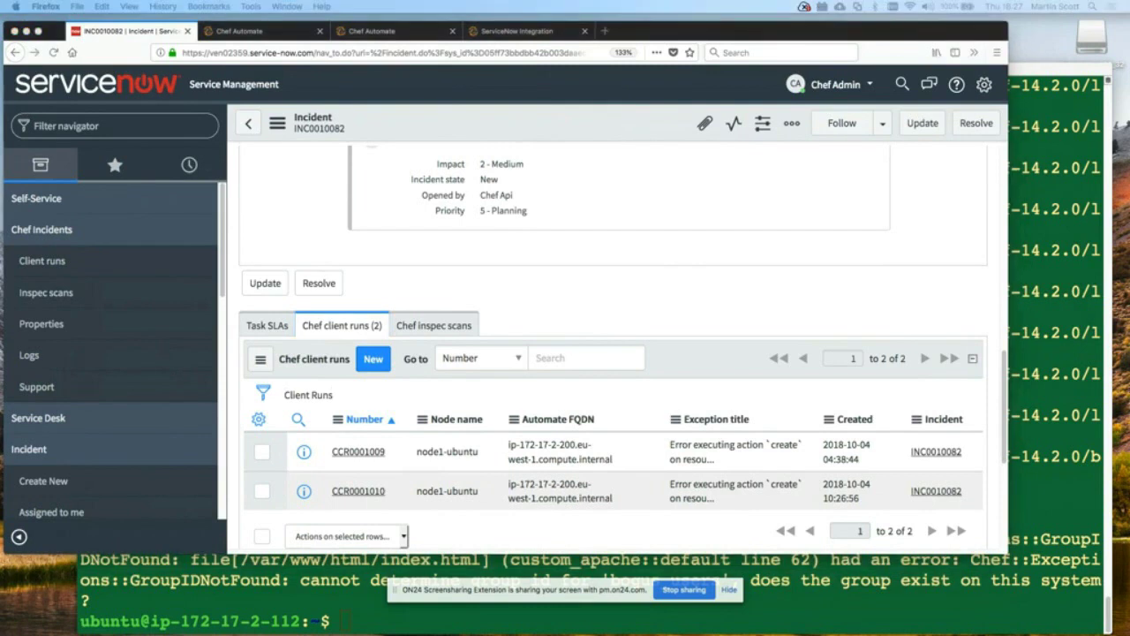
{"action": "scroll", "coordinate": [525, 379], "scroll_direction": "up", "scroll_amount": 5}
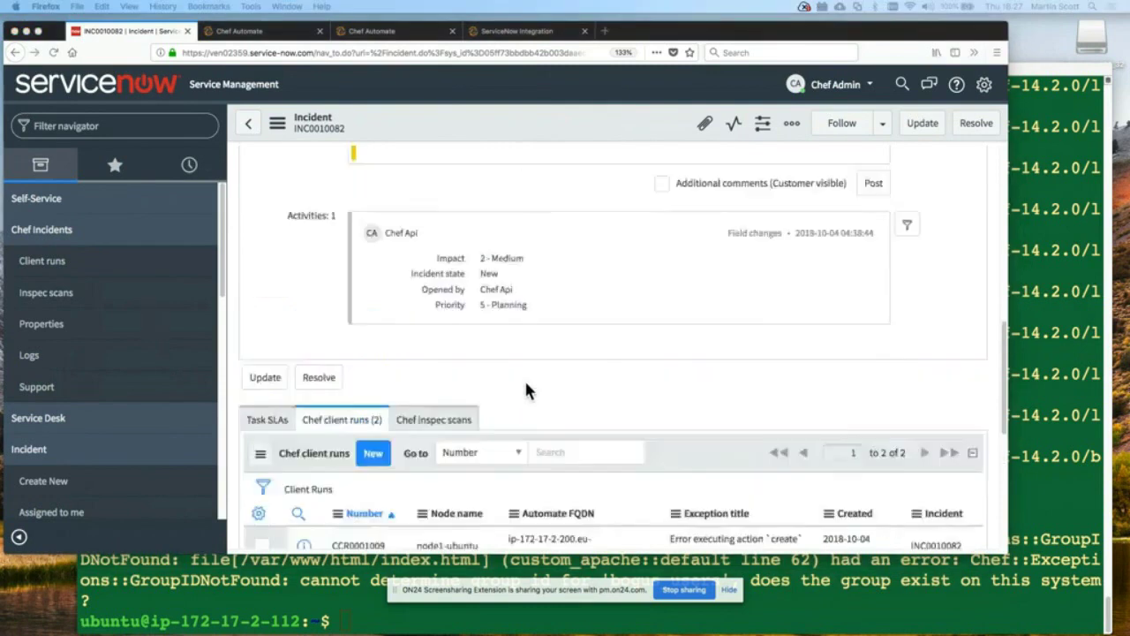
{"action": "scroll", "coordinate": [521, 375], "scroll_direction": "up", "scroll_amount": 5}
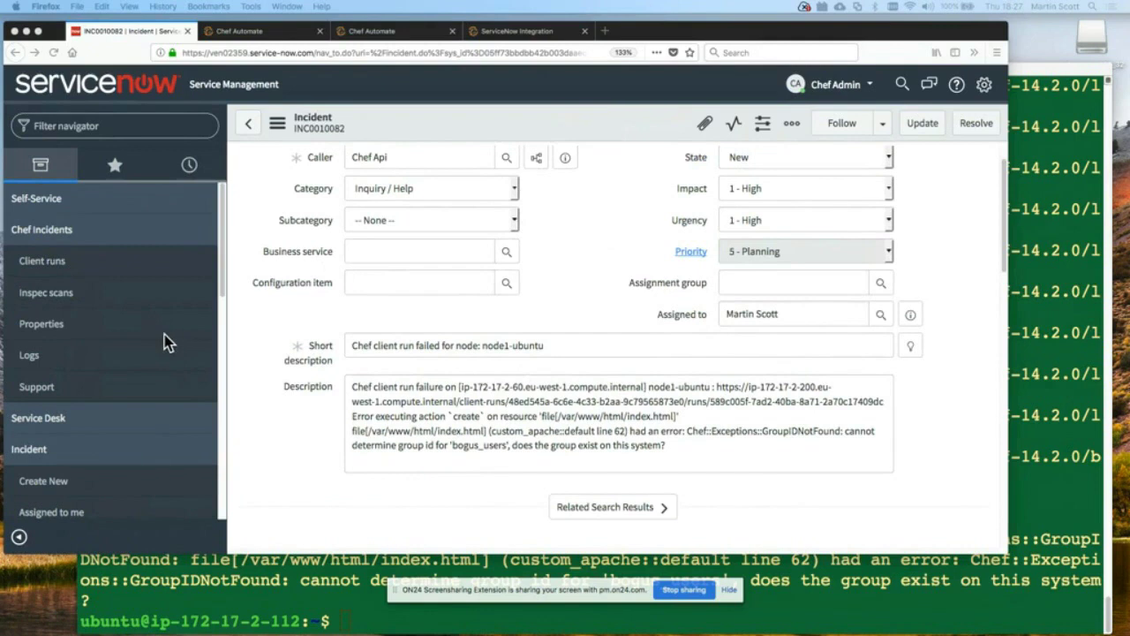
{"action": "left_click", "coordinate": [51, 327]}
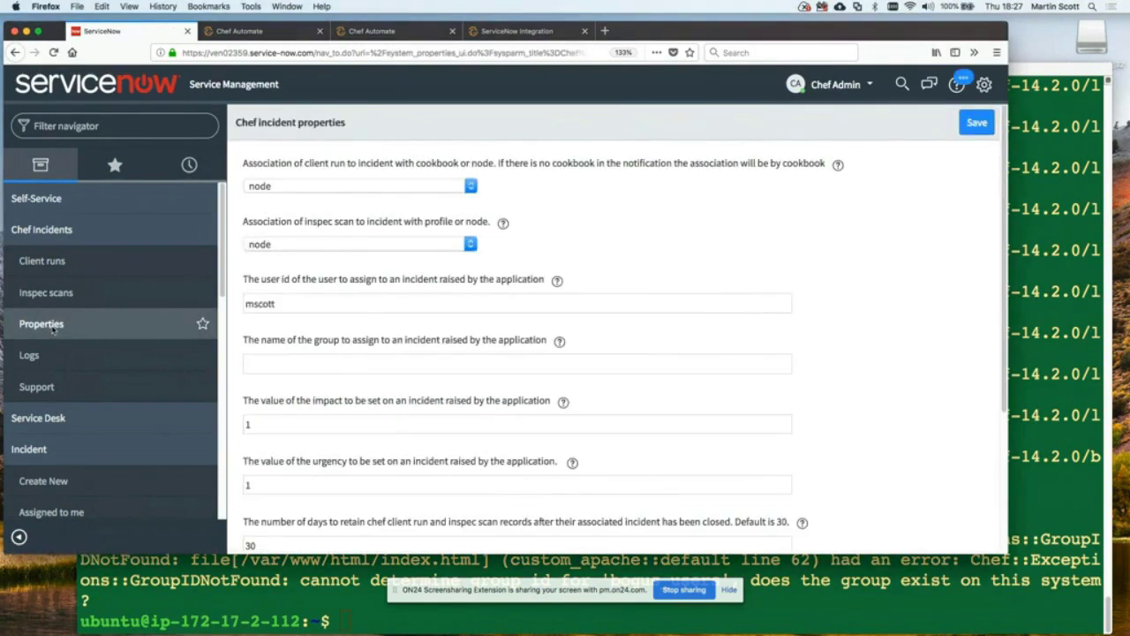
Step: Review the Chef incident properties, then choose Impersonate User from the Chef Admin menu
{"action": "scroll", "coordinate": [420, 404], "scroll_direction": "down", "scroll_amount": 3}
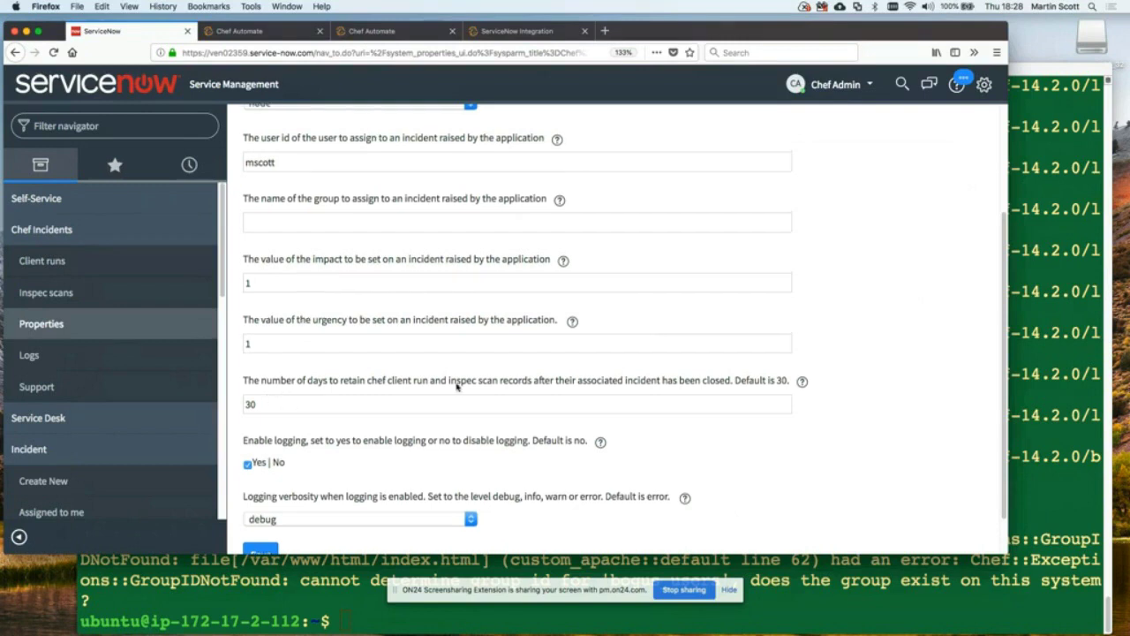
{"action": "scroll", "coordinate": [688, 150], "scroll_direction": "up", "scroll_amount": 3}
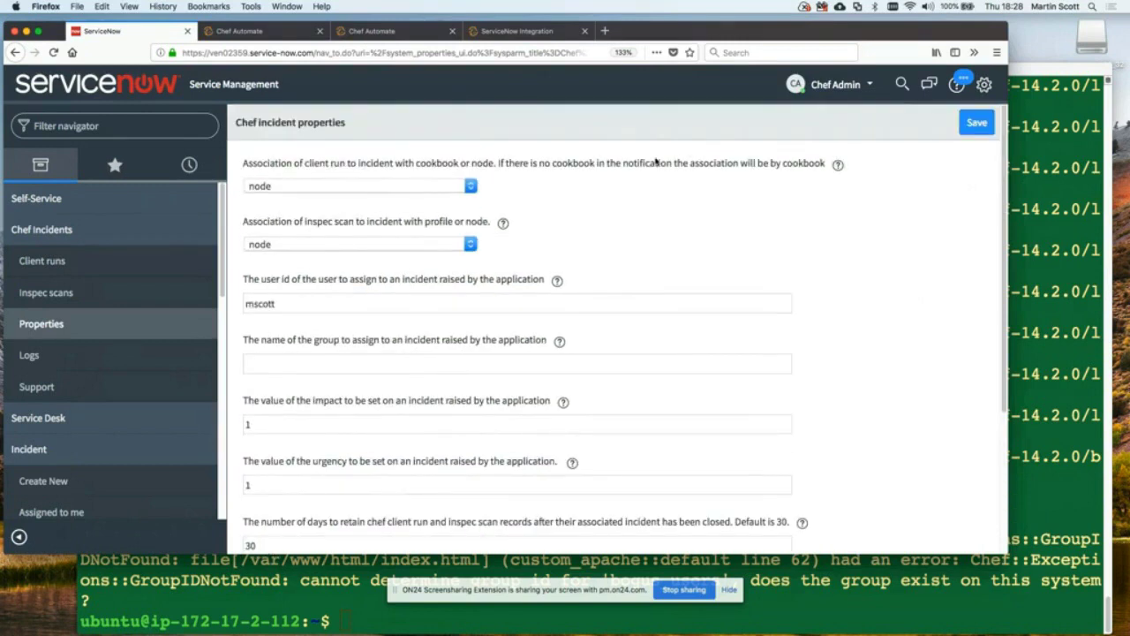
{"action": "left_click", "coordinate": [857, 85]}
{"action": "left_click", "coordinate": [795, 137]}
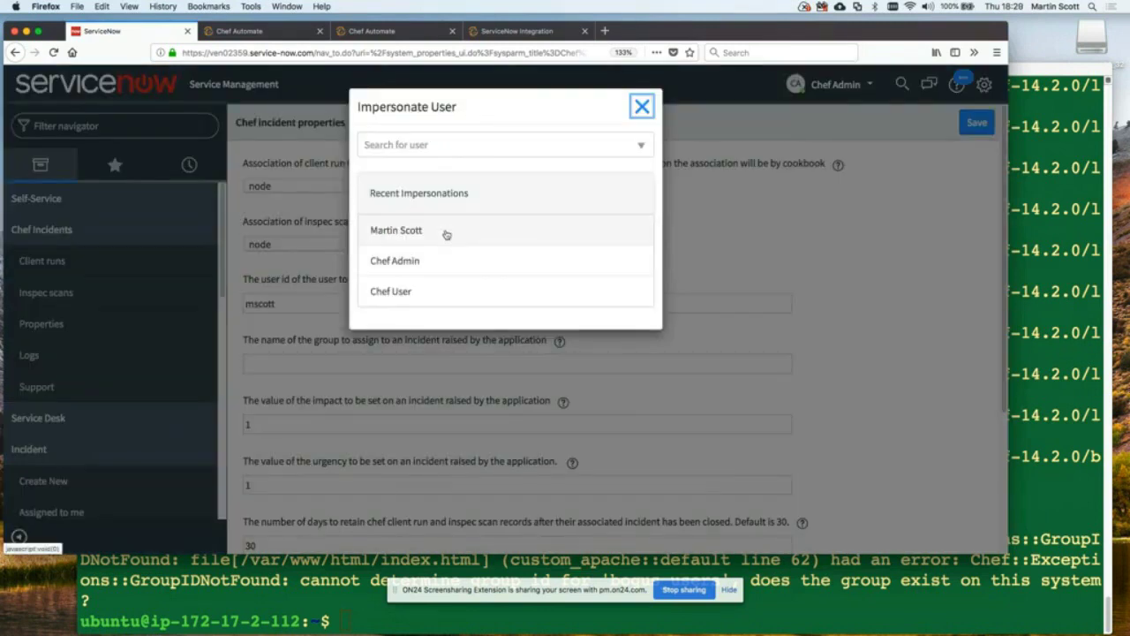
Step: Impersonate the chosen user and execute the Chef incident delete client runs schedule job now
{"action": "left_click", "coordinate": [447, 234]}
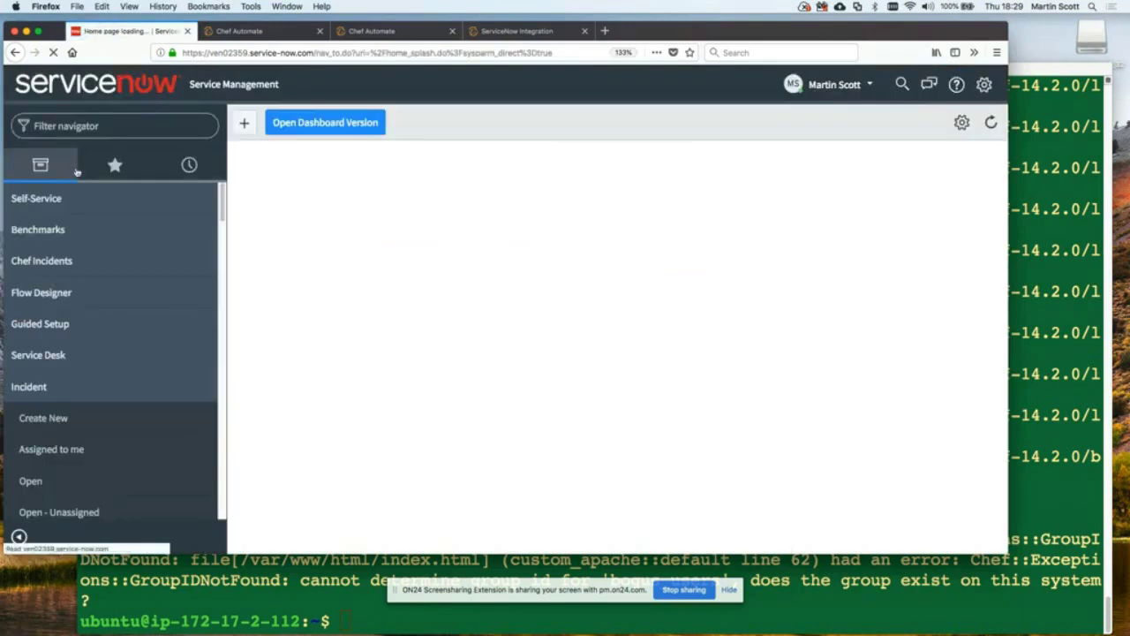
{"action": "type", "text": "sched"}
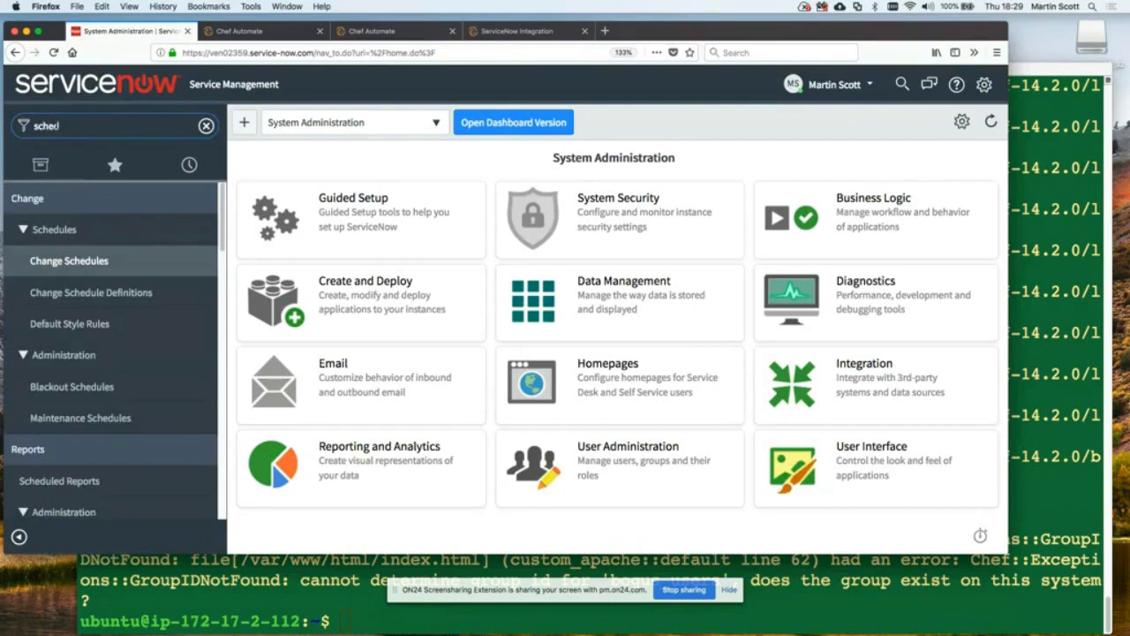
{"action": "type", "text": "uled job"}
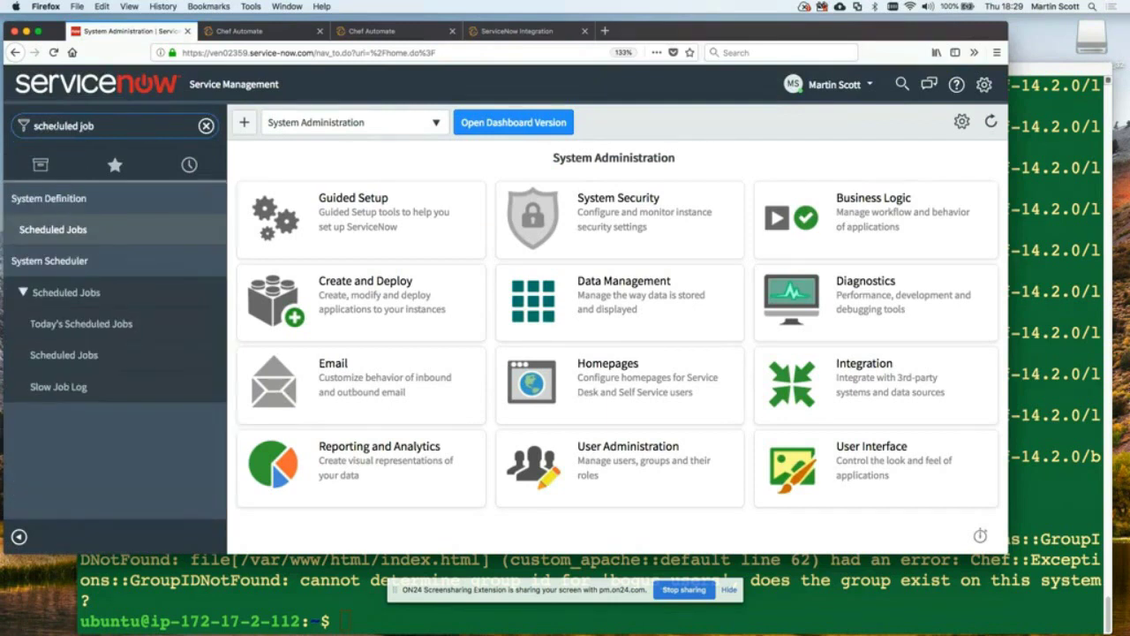
{"action": "type", "text": "s"}
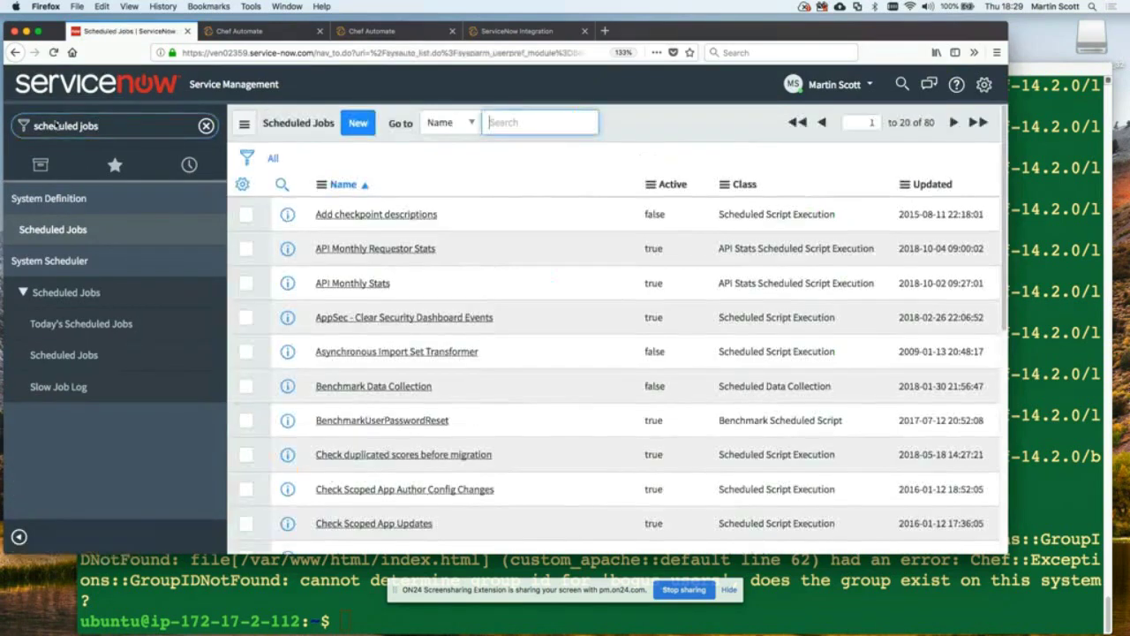
{"action": "scroll", "coordinate": [321, 270], "scroll_direction": "down", "scroll_amount": 3}
{"action": "scroll", "coordinate": [321, 270], "scroll_direction": "down", "scroll_amount": 2}
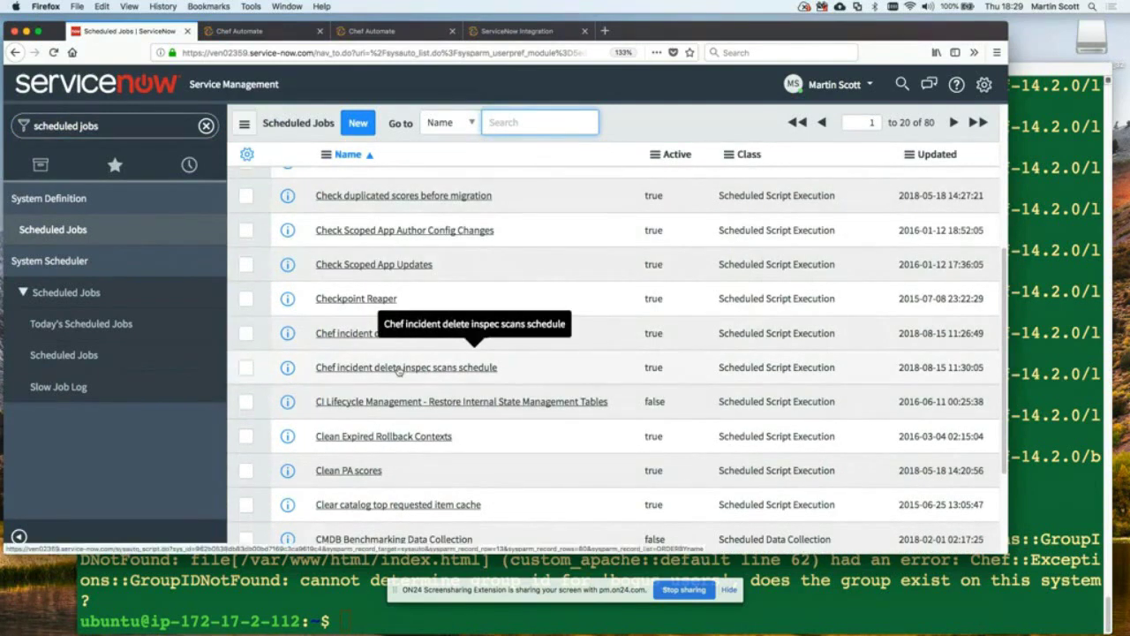
{"action": "left_click", "coordinate": [372, 338]}
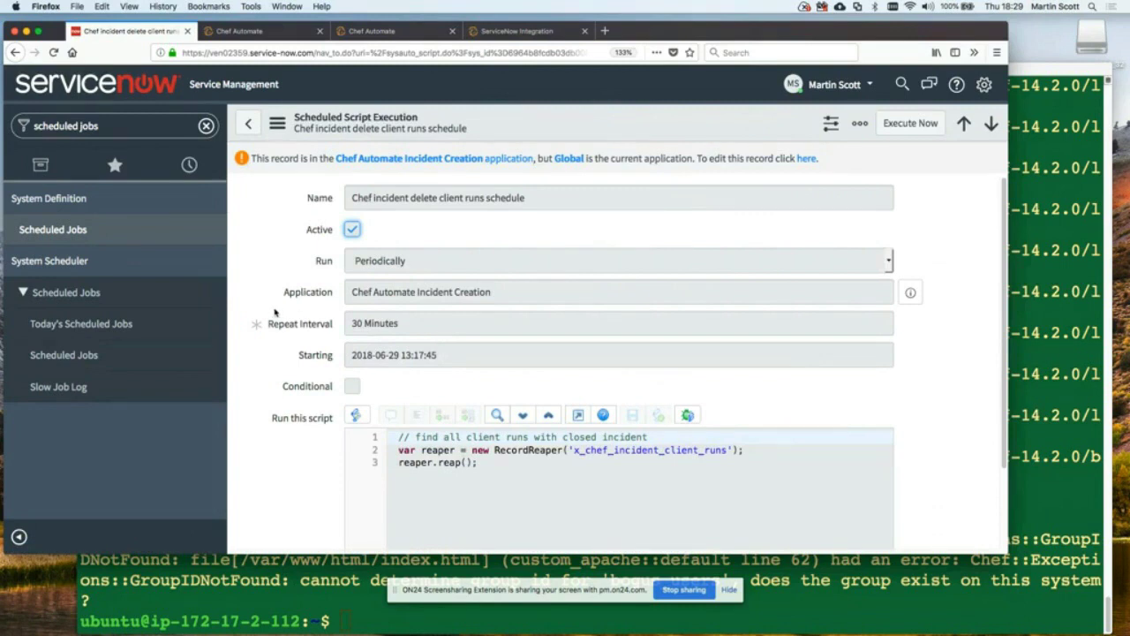
{"action": "scroll", "coordinate": [274, 312], "scroll_direction": "down", "scroll_amount": 2}
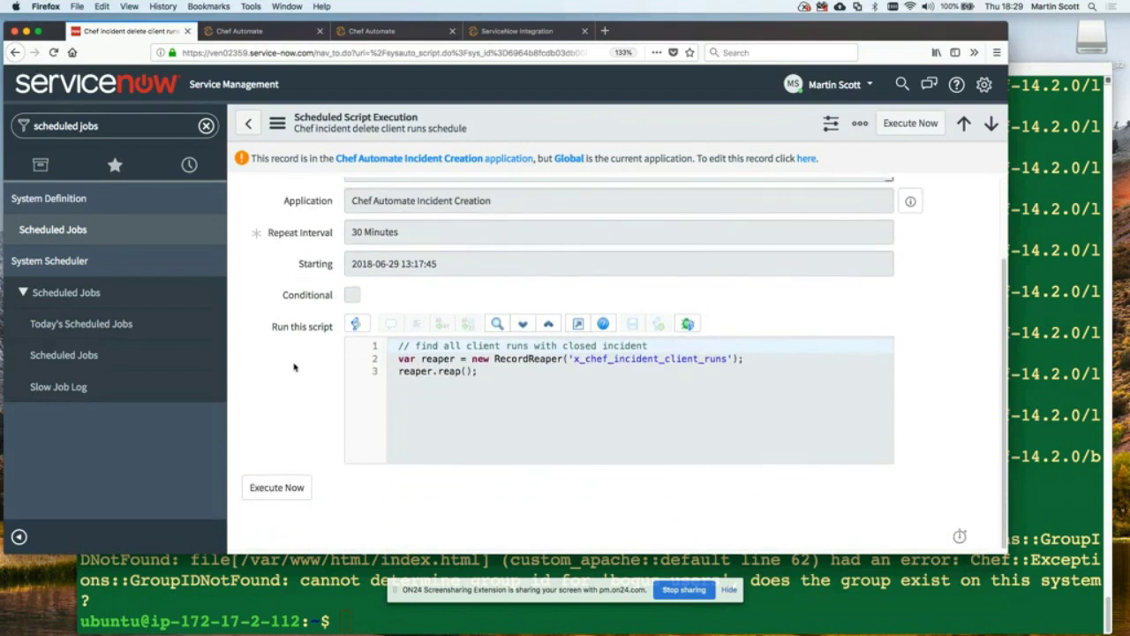
{"action": "left_click", "coordinate": [291, 487]}
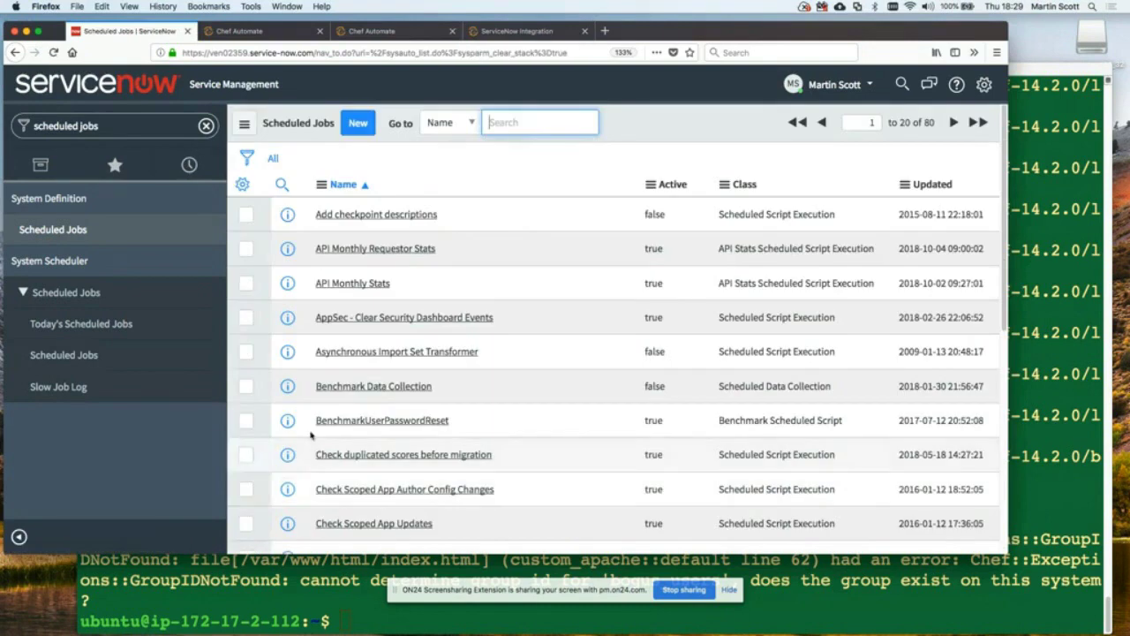
Step: Clear the navigator filter and open the Chef Incidents client runs list
{"action": "left_click", "coordinate": [208, 129]}
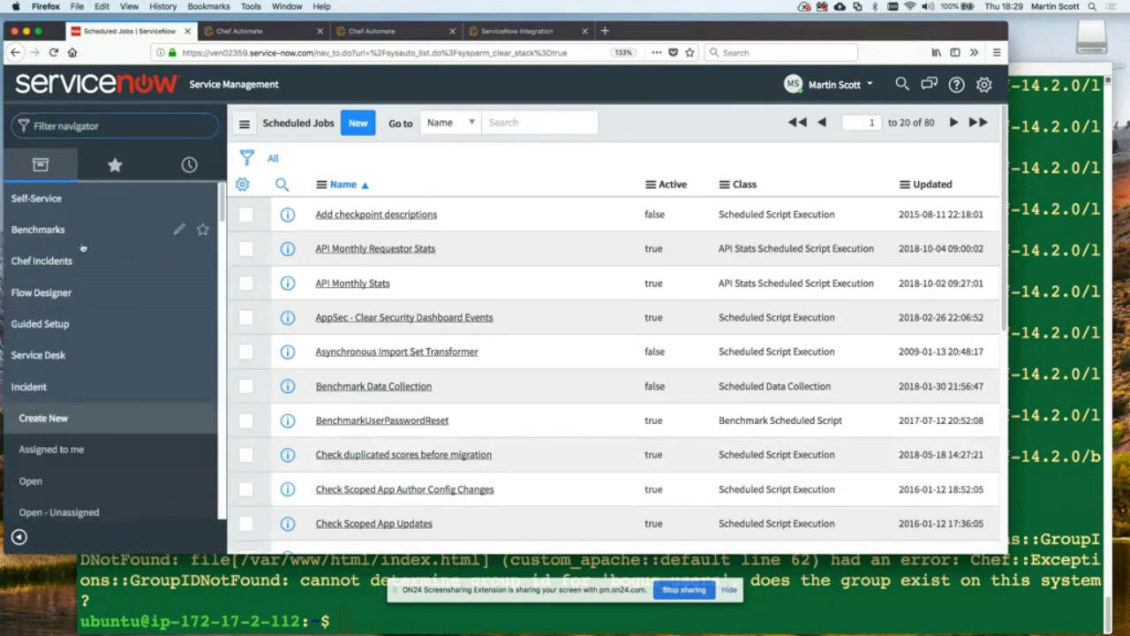
{"action": "scroll", "coordinate": [61, 396], "scroll_direction": "down", "scroll_amount": 1}
{"action": "left_click", "coordinate": [53, 251]}
{"action": "left_click", "coordinate": [54, 284]}
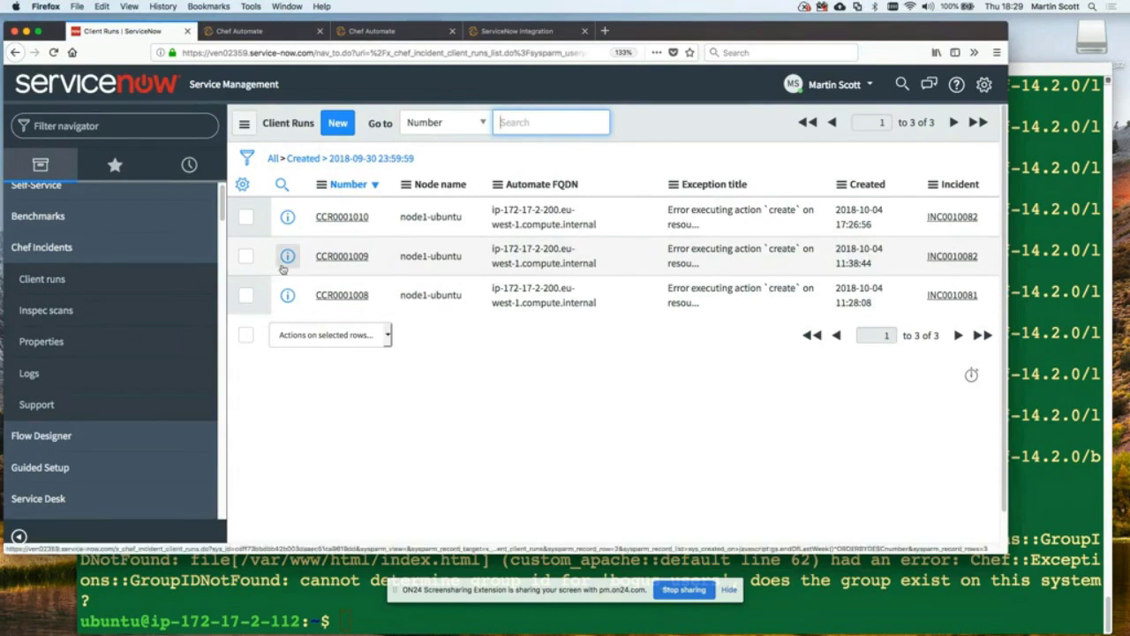
Step: Delete incident INC0010082, which was linked to client runs CCR0001009 and CCR0001010
{"action": "left_click", "coordinate": [947, 220]}
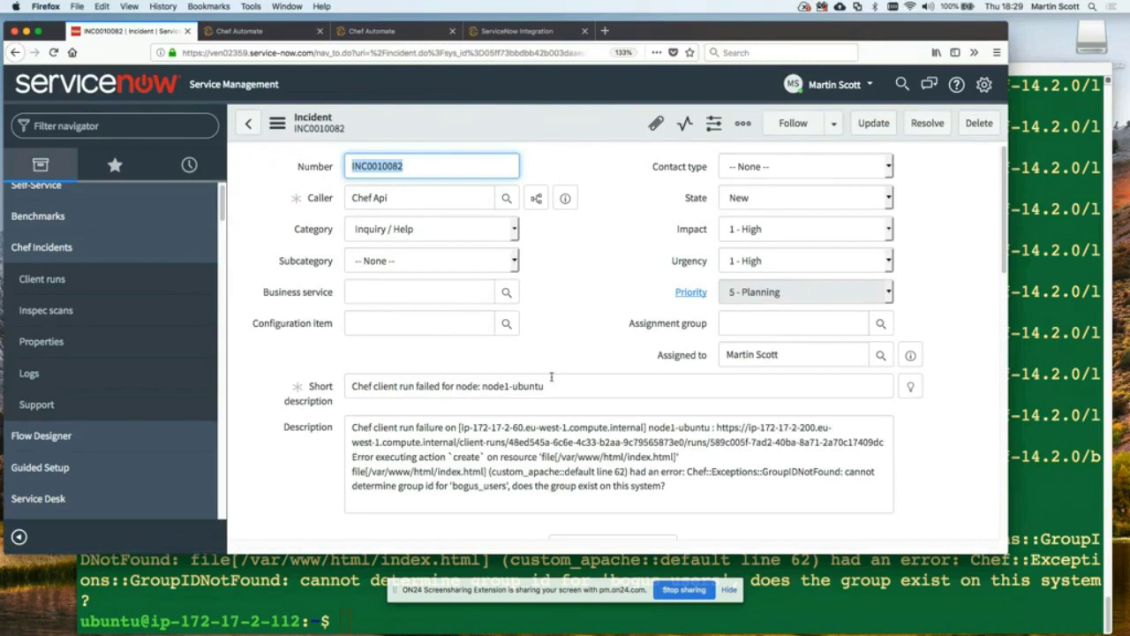
{"action": "scroll", "coordinate": [554, 378], "scroll_direction": "down", "scroll_amount": 1}
{"action": "scroll", "coordinate": [554, 379], "scroll_direction": "down", "scroll_amount": 10}
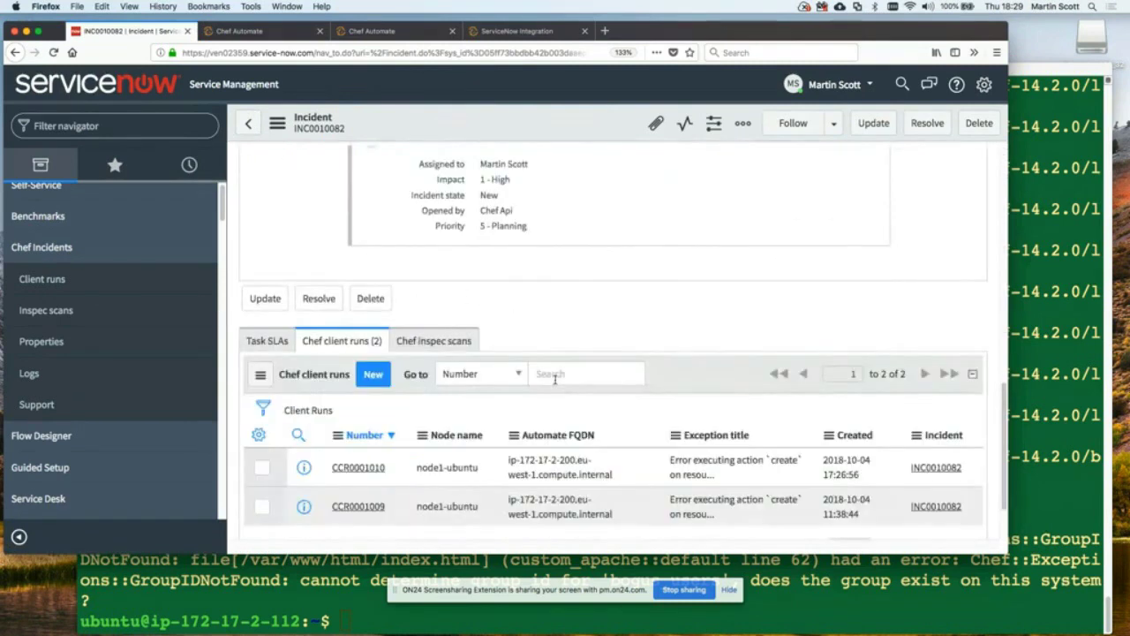
{"action": "scroll", "coordinate": [554, 379], "scroll_direction": "up", "scroll_amount": 10}
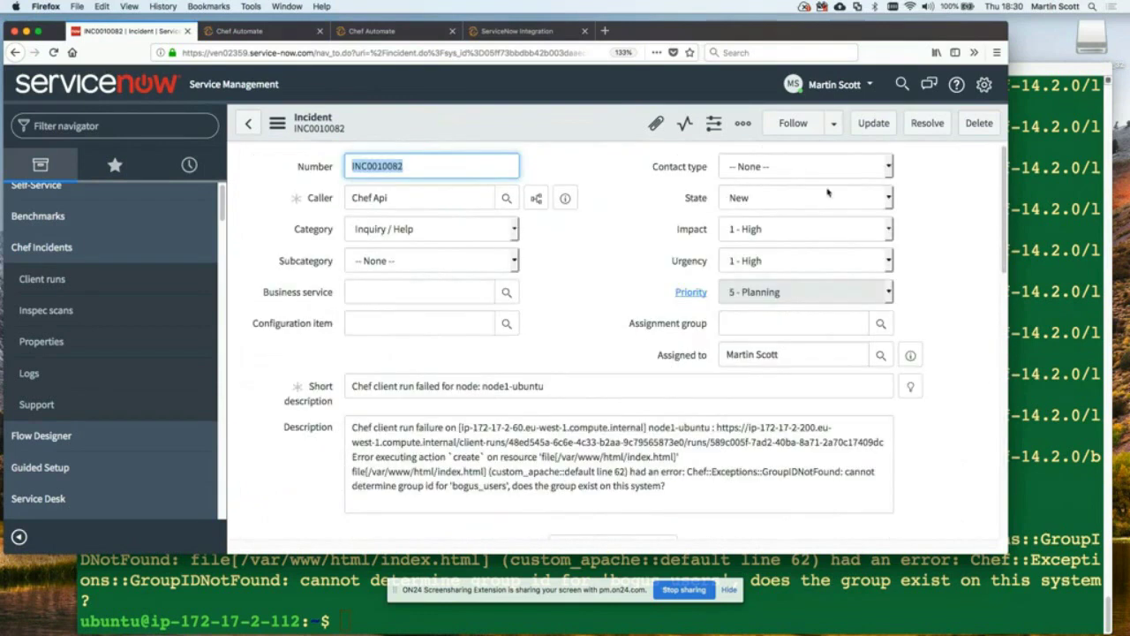
{"action": "left_click", "coordinate": [978, 122]}
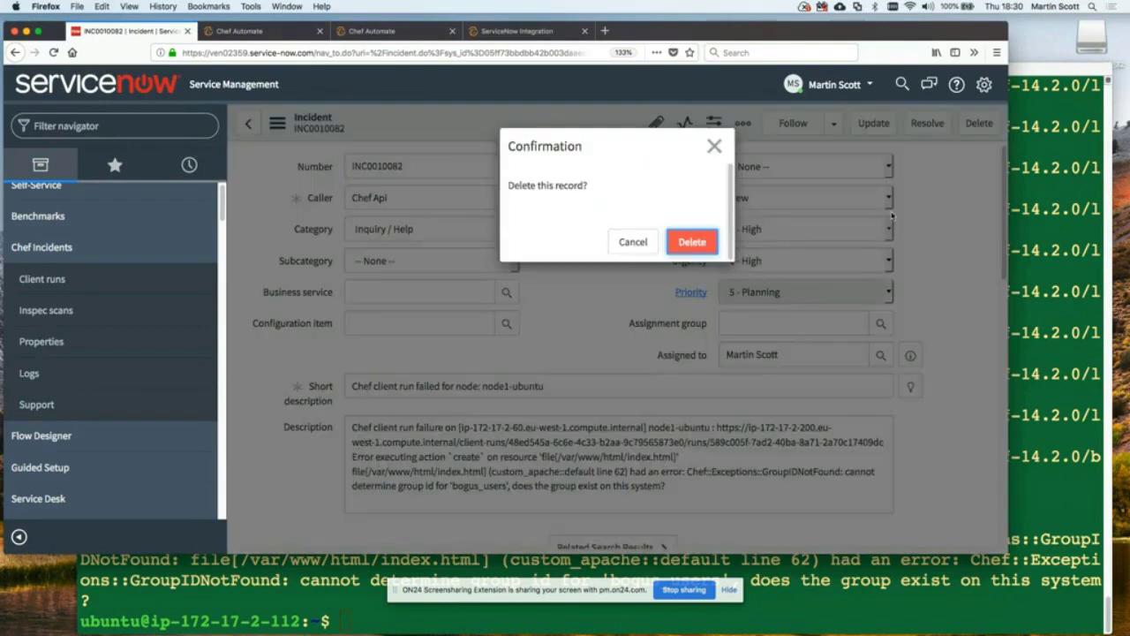
{"action": "left_click", "coordinate": [695, 243]}
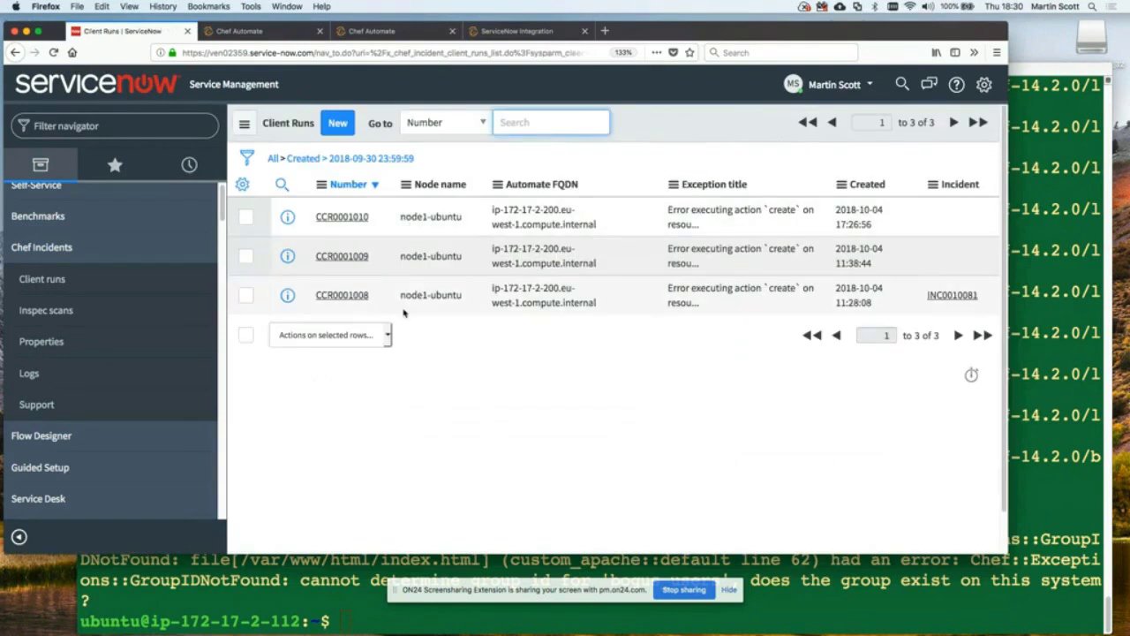
Step: Filter the navigator for 'scheduled' and open the Scheduled Jobs list
{"action": "left_click", "coordinate": [41, 344]}
{"action": "left_click_drag", "start_coordinate": [42, 346], "coordinate": [307, 416]}
{"action": "left_click", "coordinate": [74, 126]}
{"action": "type", "text": "scheduled"}
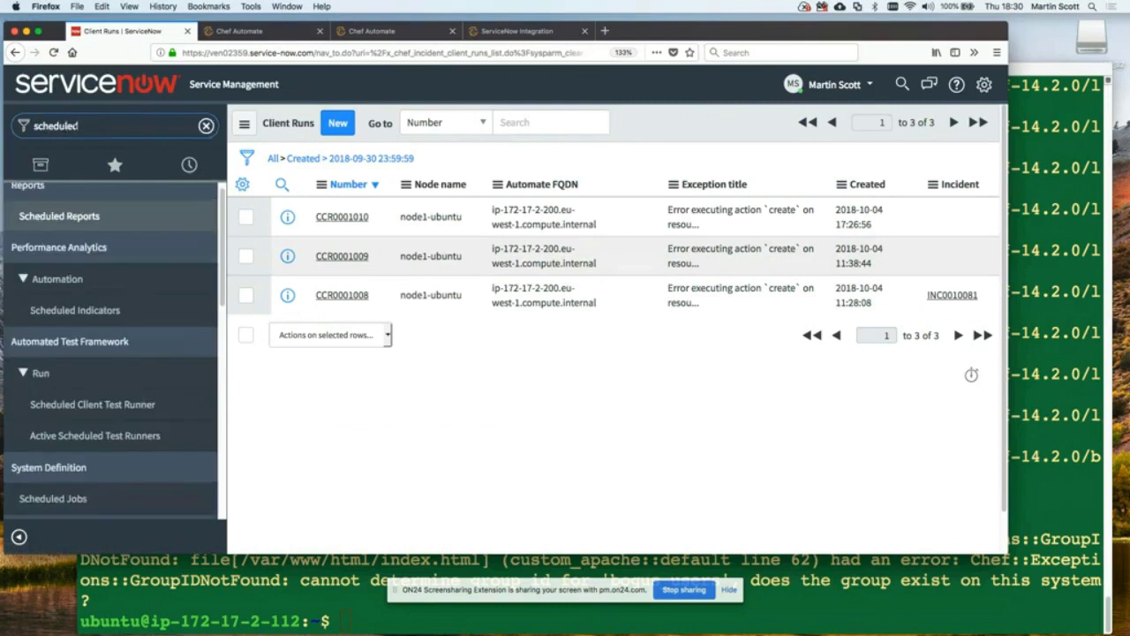
{"action": "scroll", "coordinate": [89, 397], "scroll_direction": "down", "scroll_amount": 2}
{"action": "left_click", "coordinate": [53, 430]}
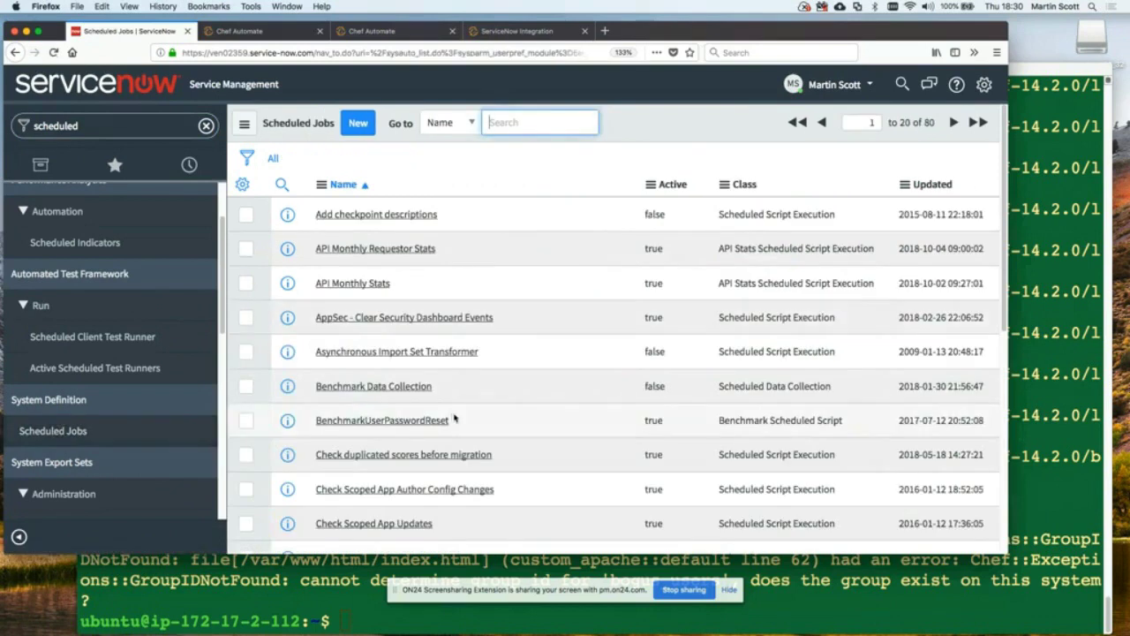
{"action": "scroll", "coordinate": [451, 418], "scroll_direction": "down", "scroll_amount": 3}
{"action": "scroll", "coordinate": [451, 417], "scroll_direction": "down", "scroll_amount": 1}
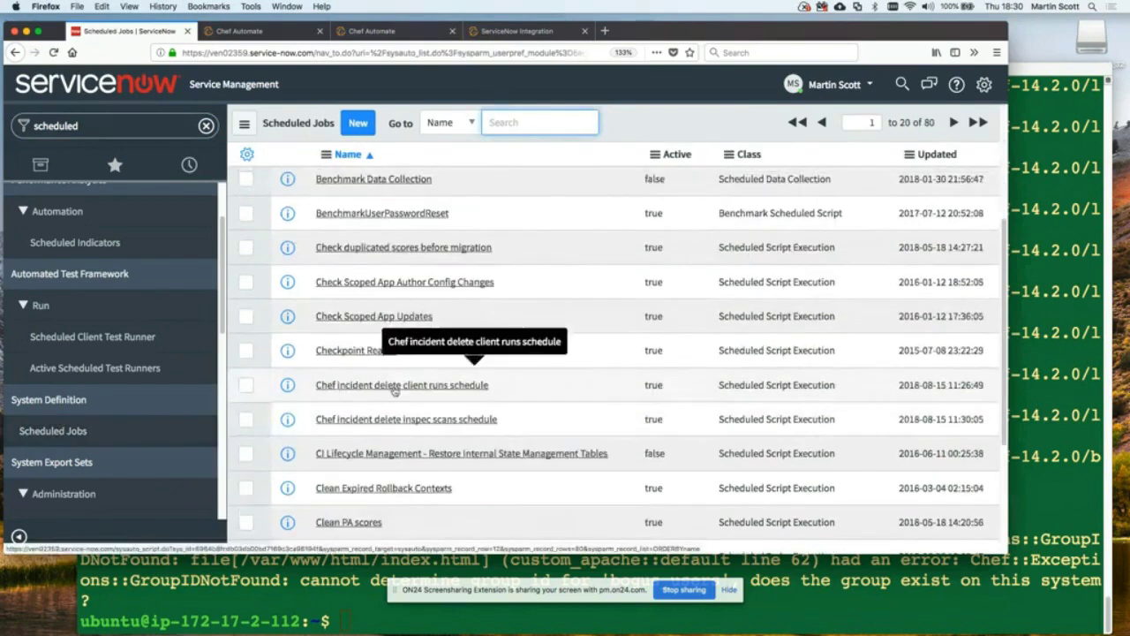
Step: Execute the Chef incident delete client runs schedule job again, then return to client runs
{"action": "left_click", "coordinate": [395, 386]}
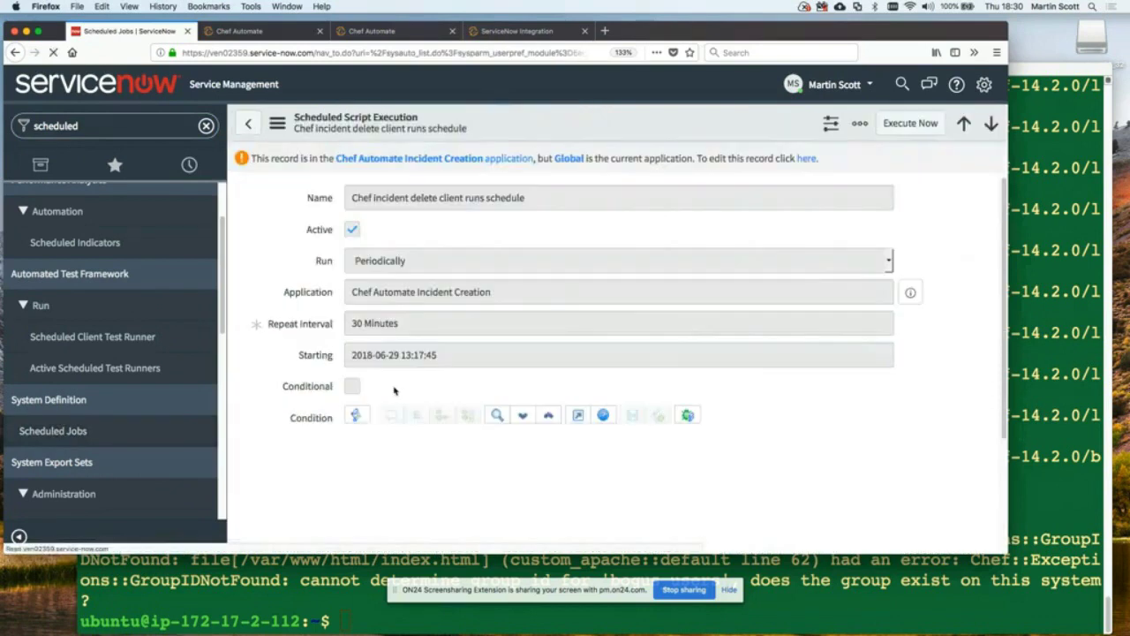
{"action": "scroll", "coordinate": [302, 330], "scroll_direction": "down", "scroll_amount": 3}
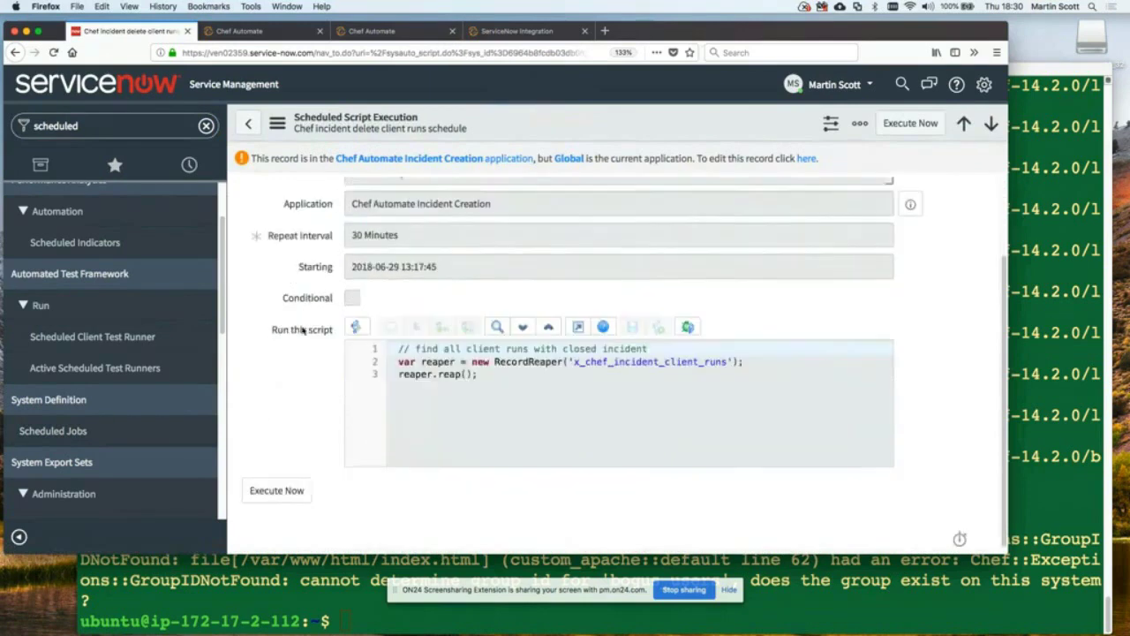
{"action": "left_click", "coordinate": [293, 490]}
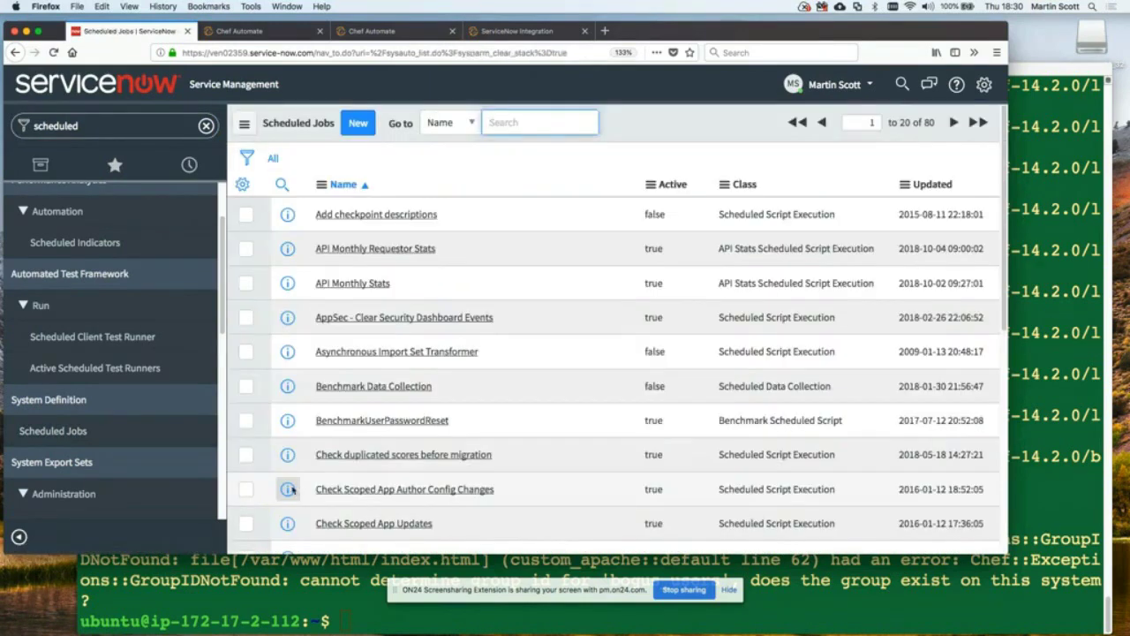
{"action": "scroll", "coordinate": [176, 370], "scroll_direction": "up", "scroll_amount": 2}
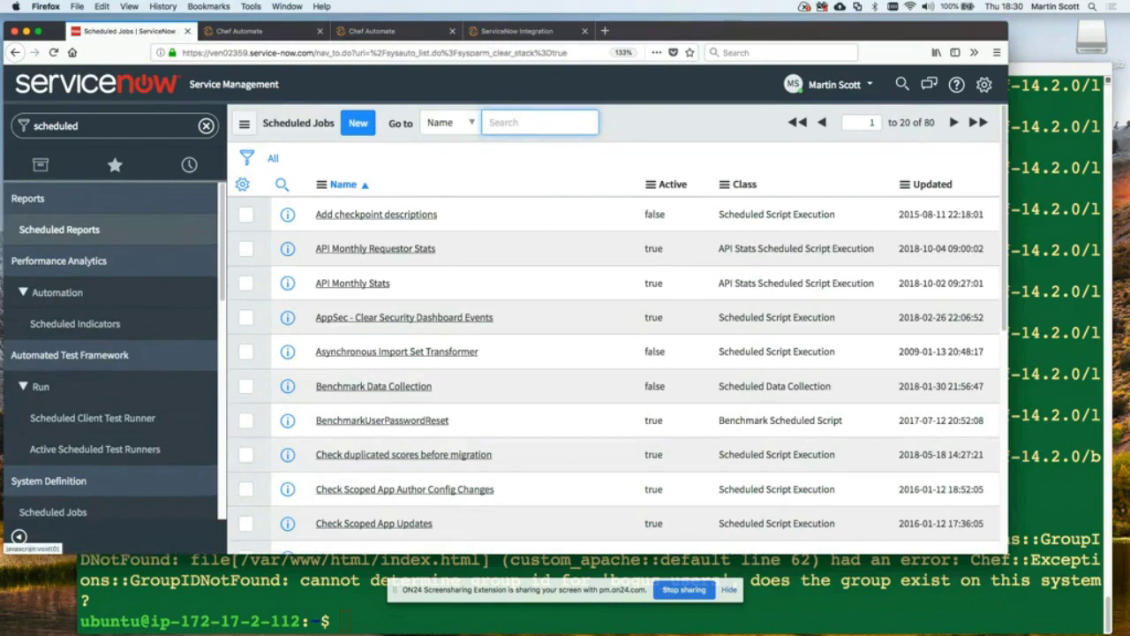
{"action": "left_click", "coordinate": [205, 126]}
{"action": "left_click", "coordinate": [63, 294]}
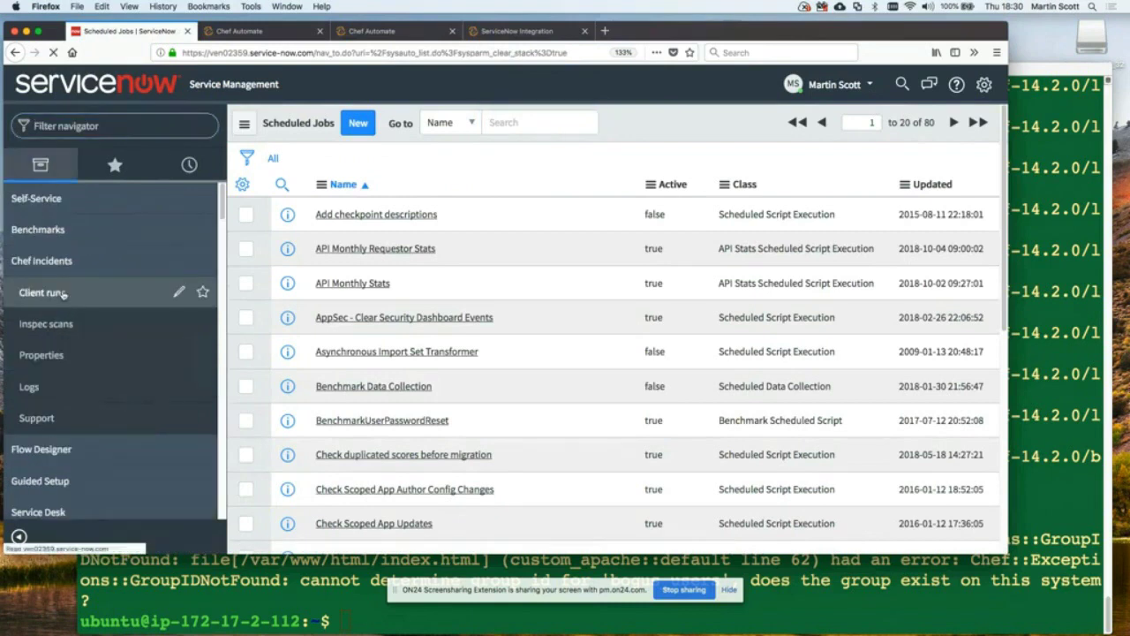
Step: Open the Chef incident properties and switch to the Chef Automate Incident Creation scope
{"action": "left_click", "coordinate": [65, 356]}
{"action": "scroll", "coordinate": [468, 357], "scroll_direction": "down", "scroll_amount": 5}
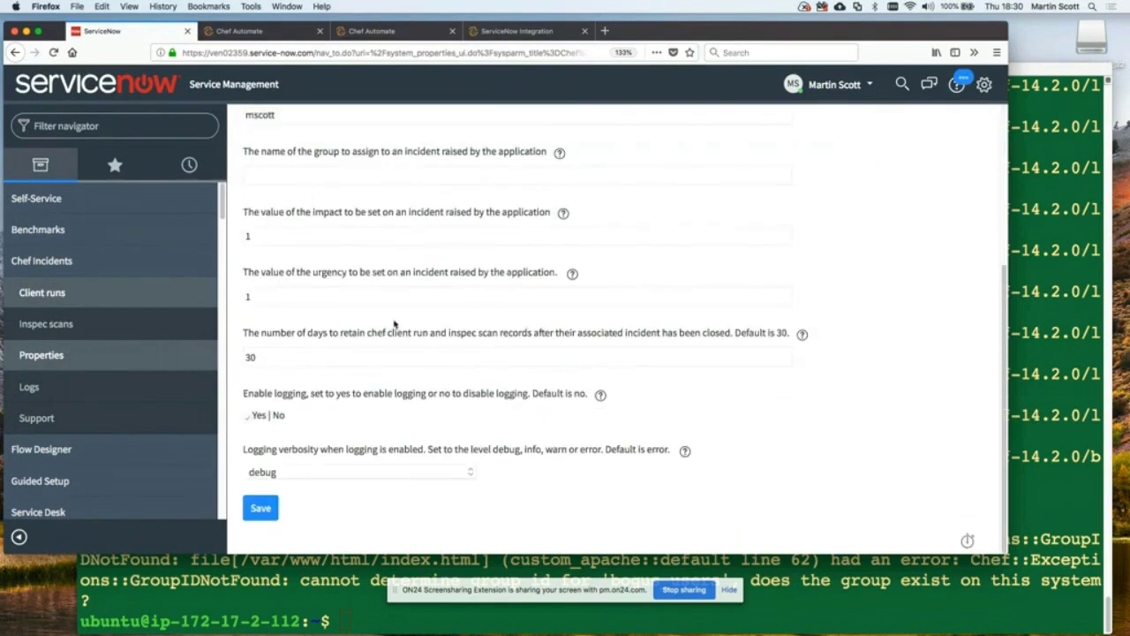
{"action": "scroll", "coordinate": [676, 197], "scroll_direction": "up", "scroll_amount": 5}
{"action": "left_click", "coordinate": [812, 130]}
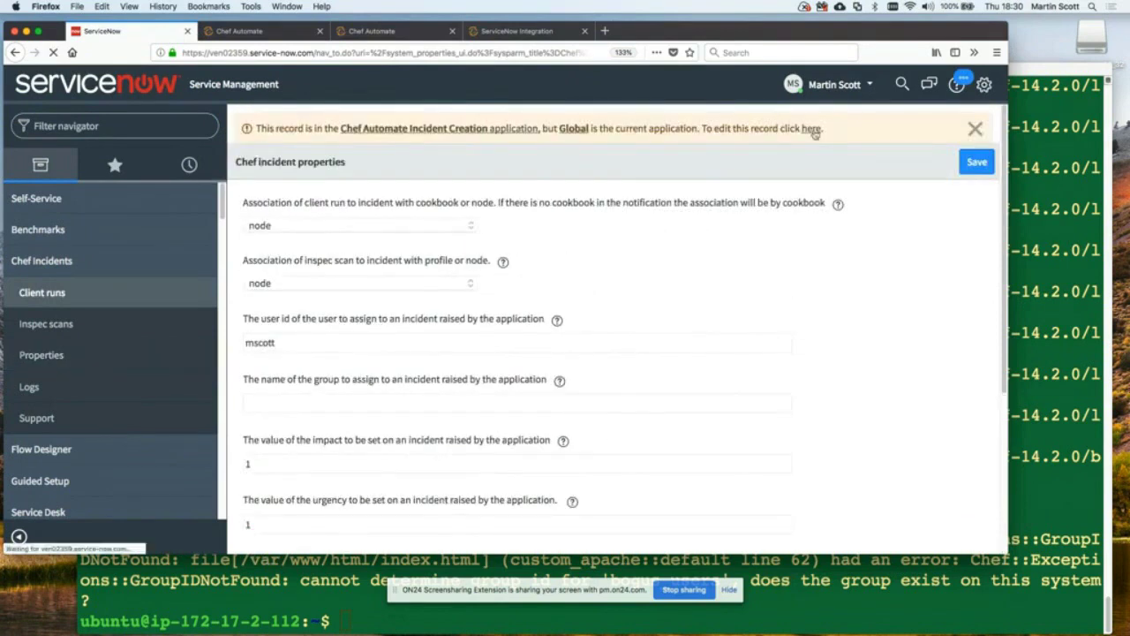
Step: Change retention days after incident closure from 30 to 0, save, and search the navigator for 'scheduled job'
{"action": "scroll", "coordinate": [380, 344], "scroll_direction": "down", "scroll_amount": 5}
{"action": "left_click_drag", "start_coordinate": [270, 359], "coordinate": [224, 357]}
{"action": "type", "text": "0"}
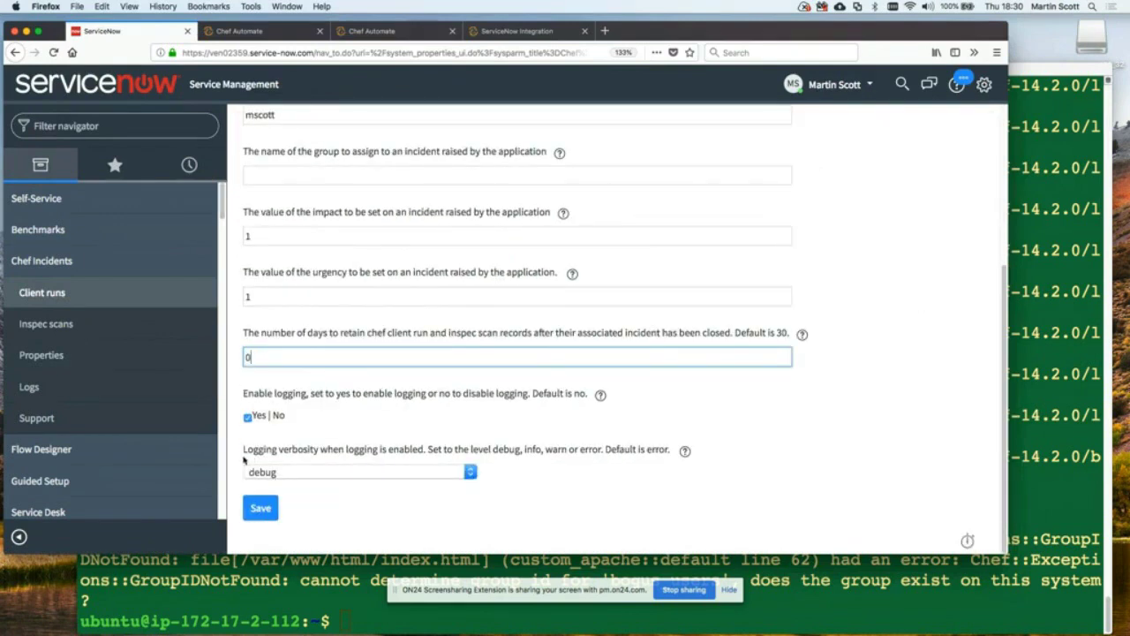
{"action": "left_click", "coordinate": [265, 510]}
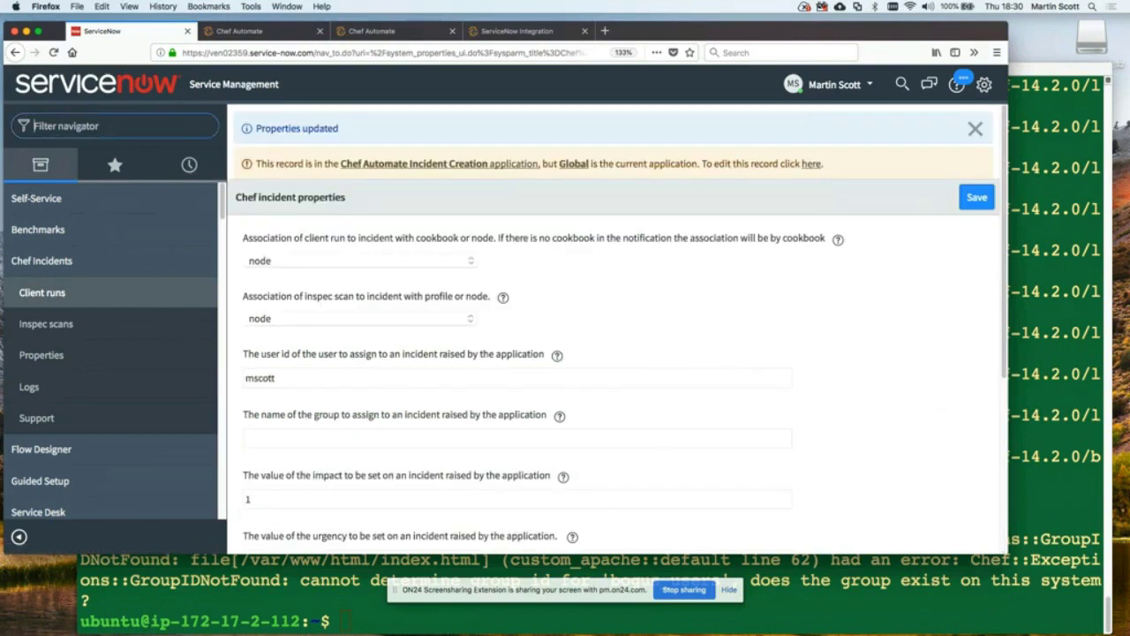
{"action": "type", "text": "scheduled job"}
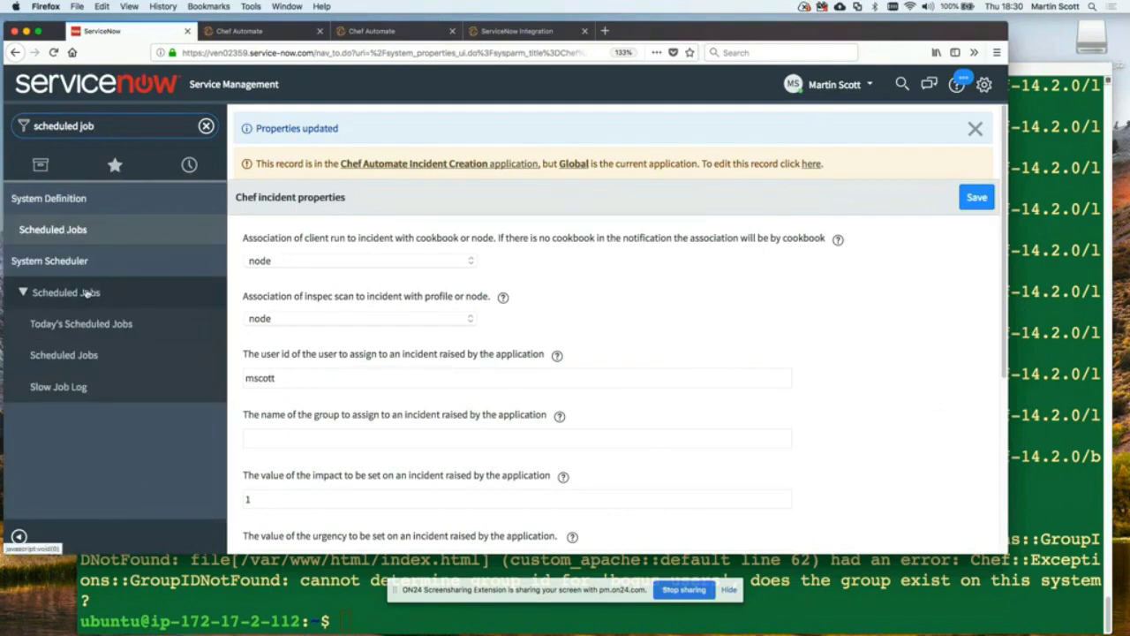
Step: Filter the navigator and open the Scheduled Jobs list
{"action": "left_click", "coordinate": [76, 354]}
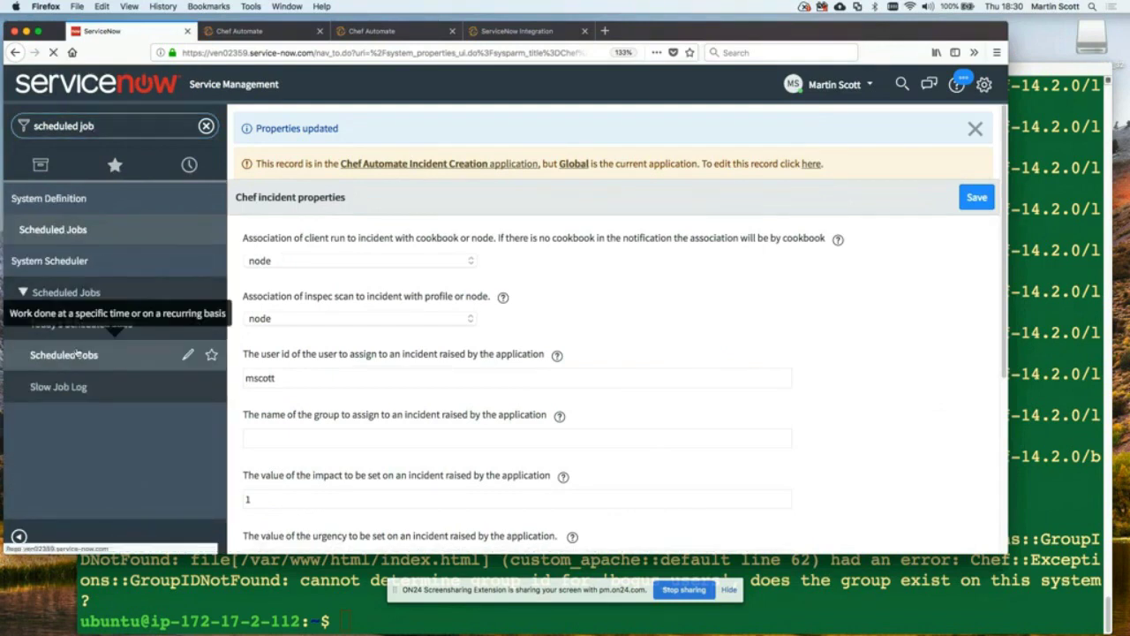
{"action": "scroll", "coordinate": [452, 285], "scroll_direction": "down", "scroll_amount": 5}
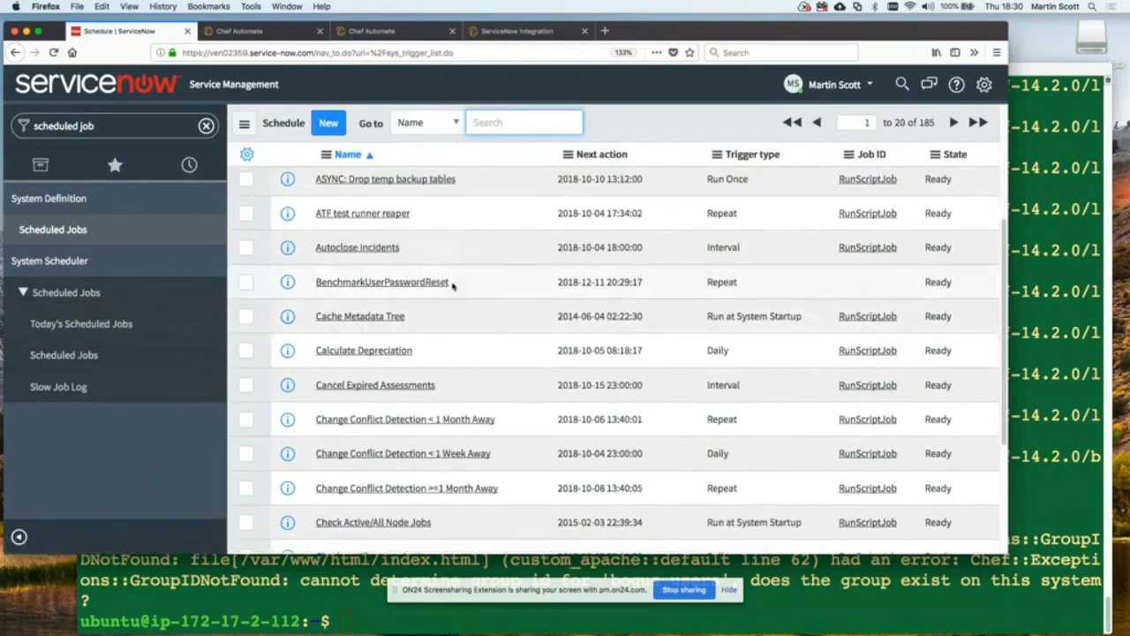
{"action": "scroll", "coordinate": [452, 285], "scroll_direction": "down", "scroll_amount": 5}
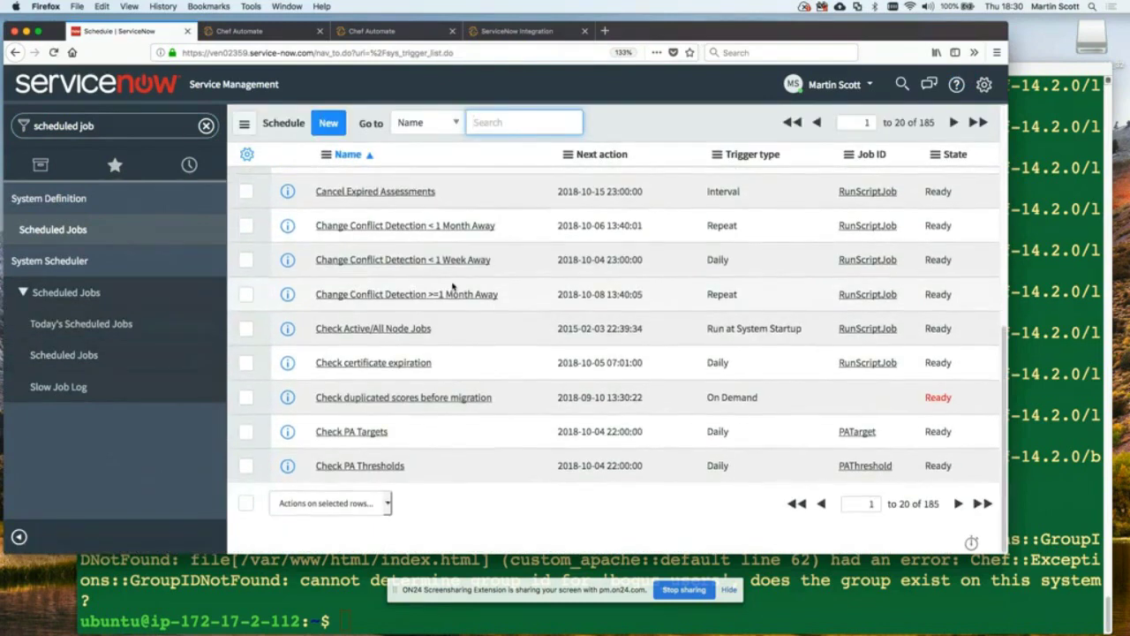
{"action": "scroll", "coordinate": [452, 285], "scroll_direction": "up", "scroll_amount": 5}
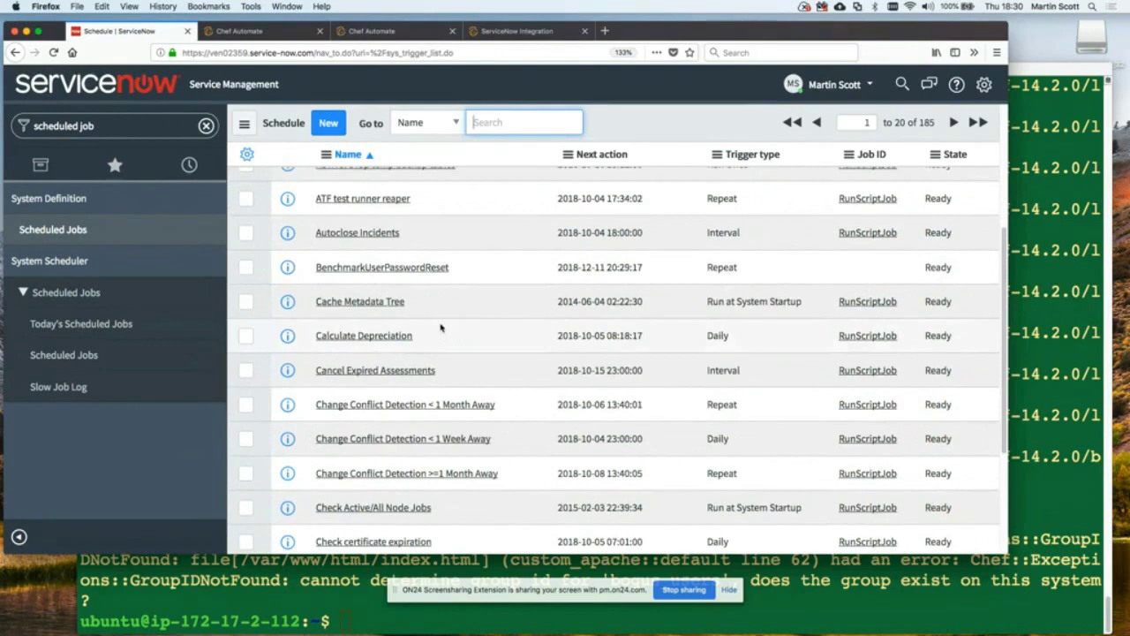
{"action": "scroll", "coordinate": [452, 285], "scroll_direction": "up", "scroll_amount": 5}
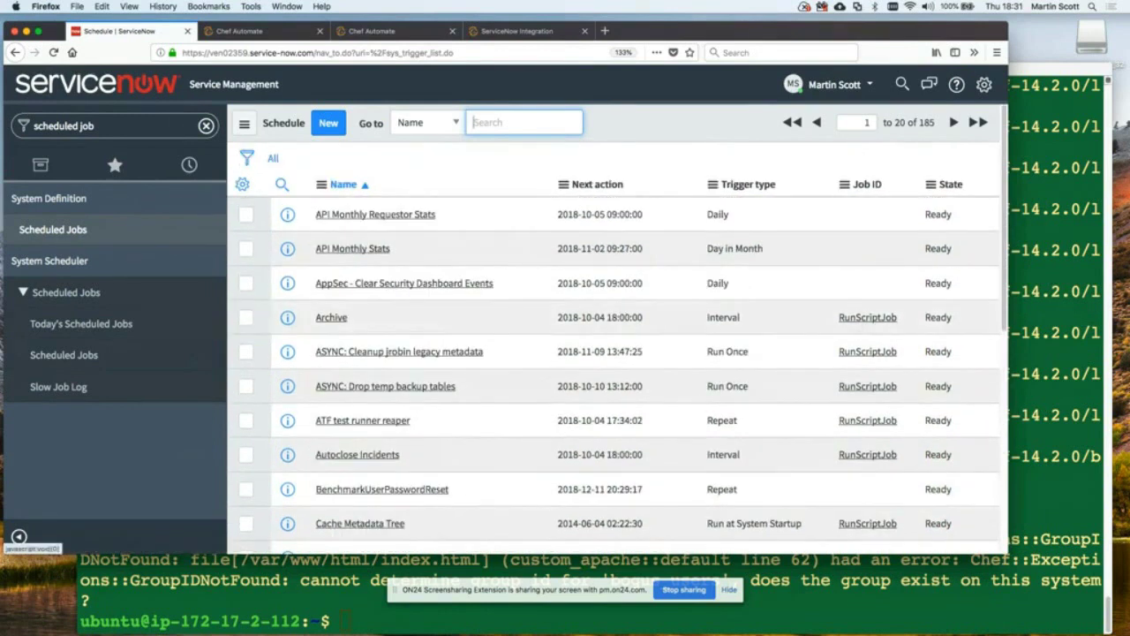
{"action": "left_click", "coordinate": [88, 126]}
{"action": "type", "text": "s"}
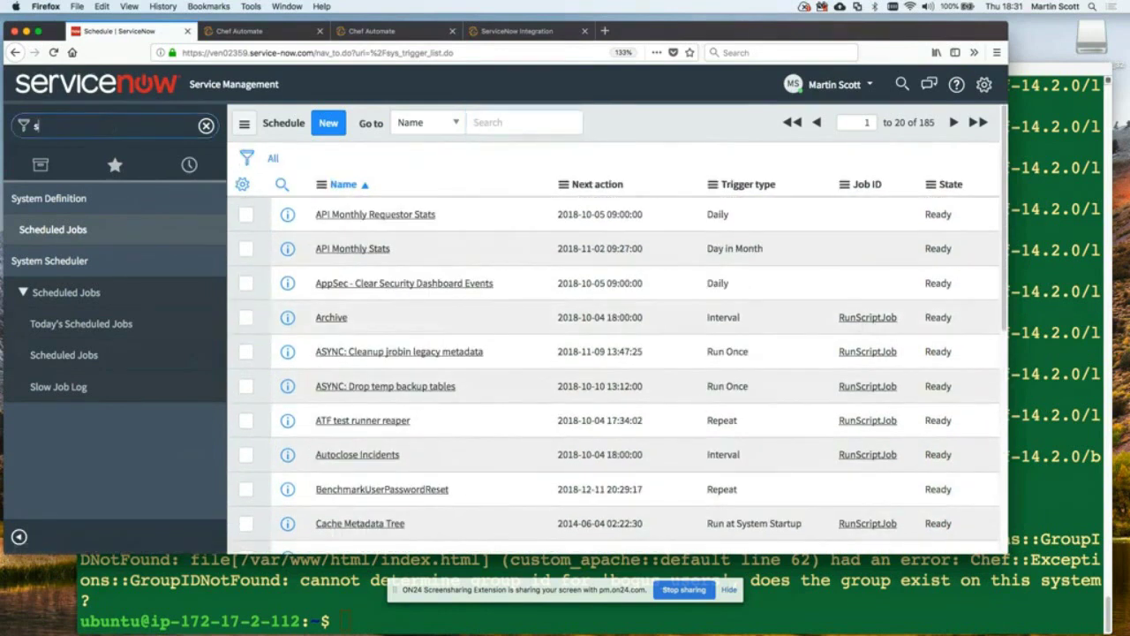
{"action": "left_click", "coordinate": [53, 228]}
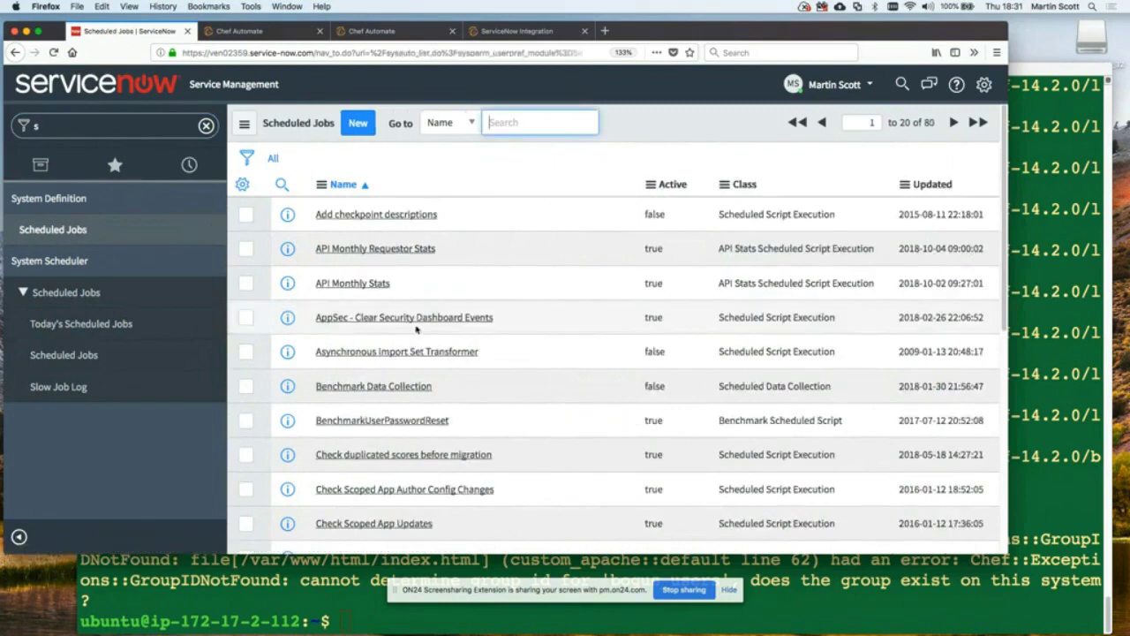
Step: Execute the 'Chef incident delete client runs schedule' job now and clear the navigator filter
{"action": "scroll", "coordinate": [415, 329], "scroll_direction": "down", "scroll_amount": 5}
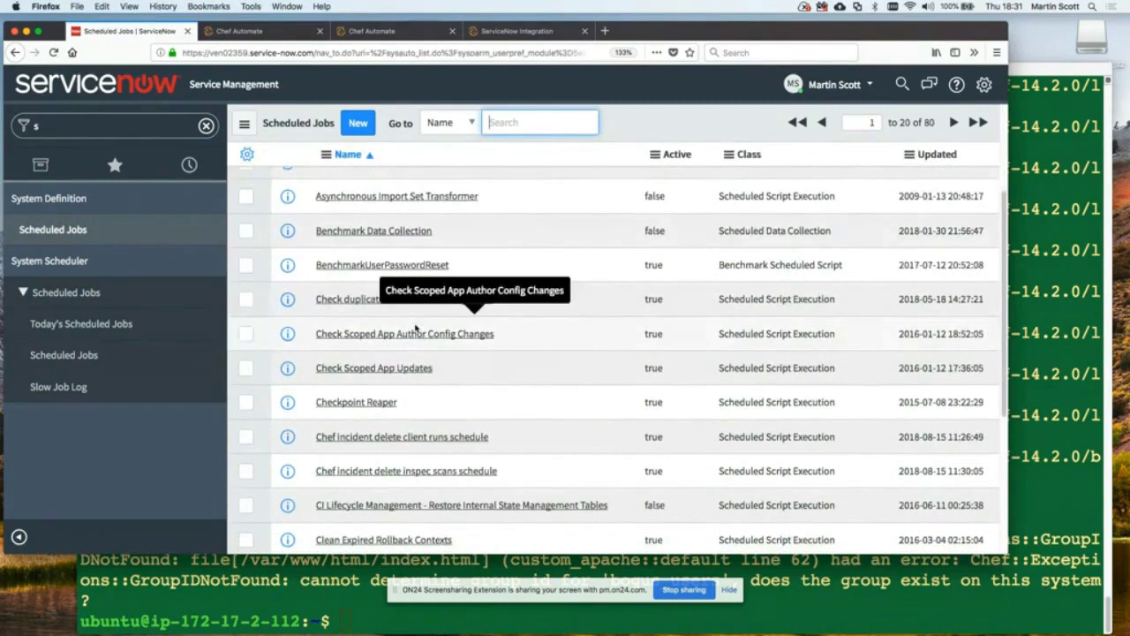
{"action": "scroll", "coordinate": [415, 329], "scroll_direction": "down", "scroll_amount": 3}
{"action": "left_click", "coordinate": [411, 349]}
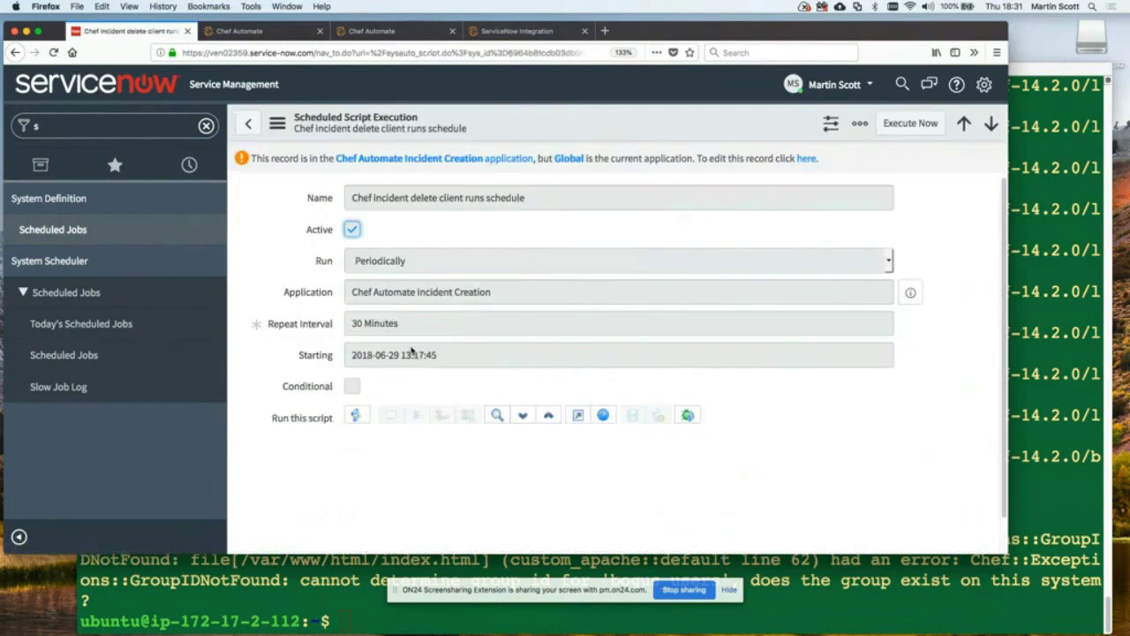
{"action": "scroll", "coordinate": [300, 397], "scroll_direction": "down", "scroll_amount": 2}
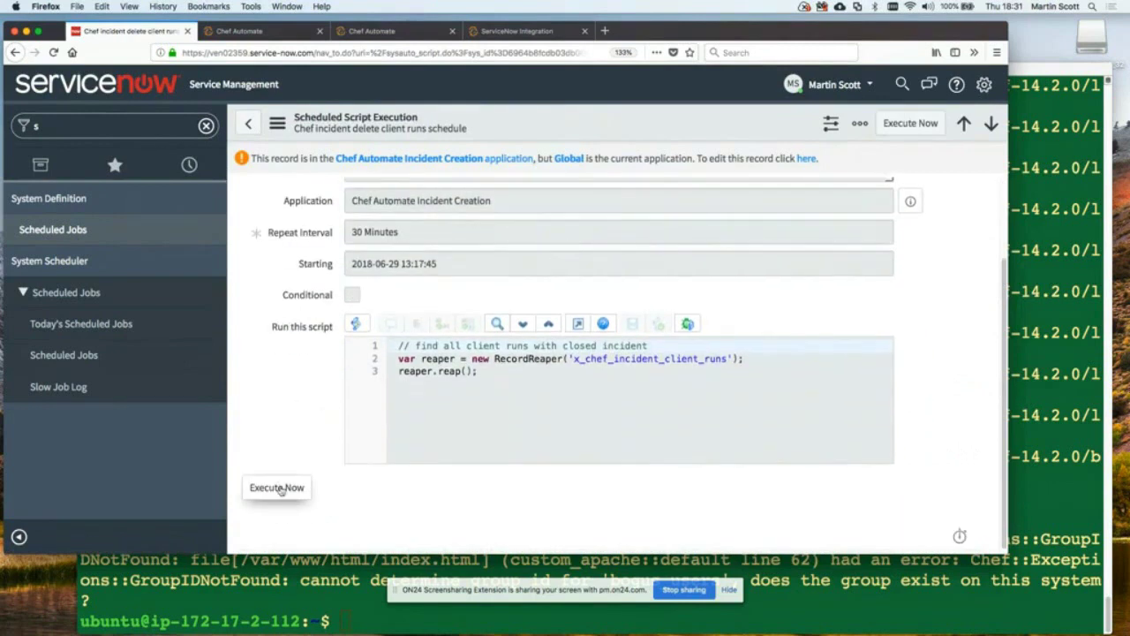
{"action": "left_click", "coordinate": [276, 488]}
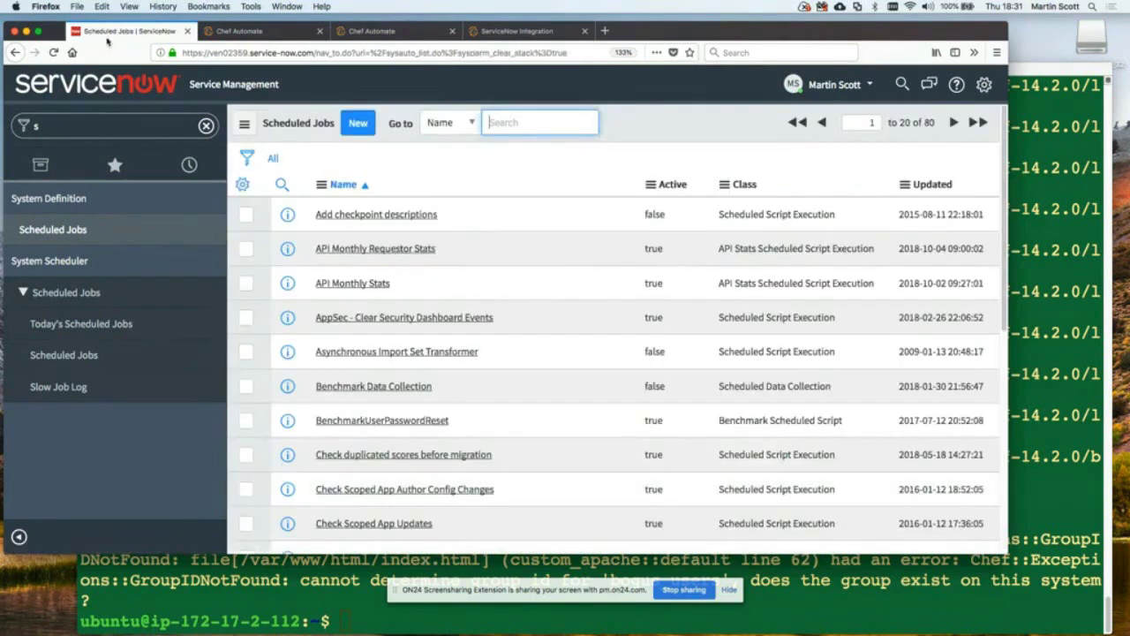
{"action": "left_click", "coordinate": [205, 126]}
{"action": "left_click", "coordinate": [66, 292]}
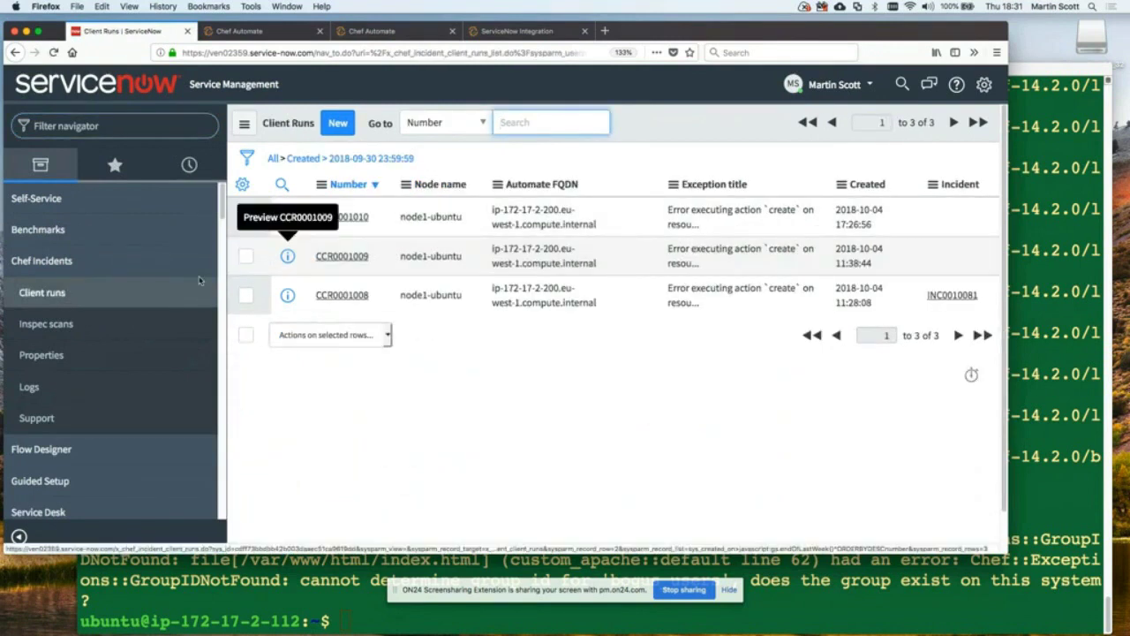
Step: Confirm retention is 0 in Chef incident properties, then recheck Client runs showing only CCR0001008
{"action": "left_click", "coordinate": [48, 358]}
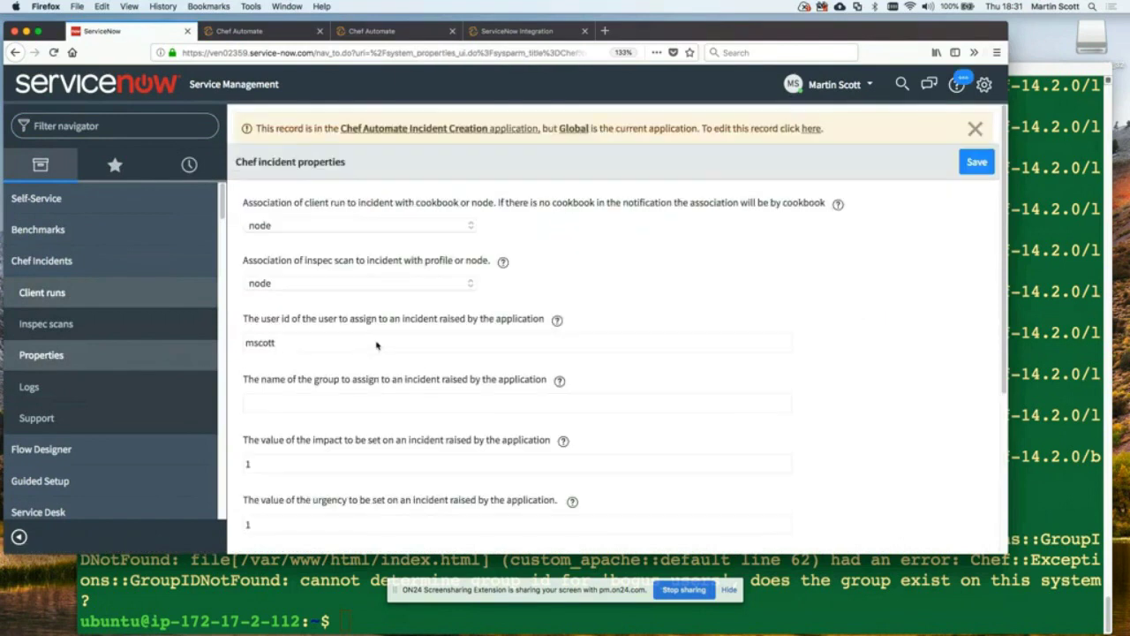
{"action": "scroll", "coordinate": [380, 347], "scroll_direction": "down", "scroll_amount": 5}
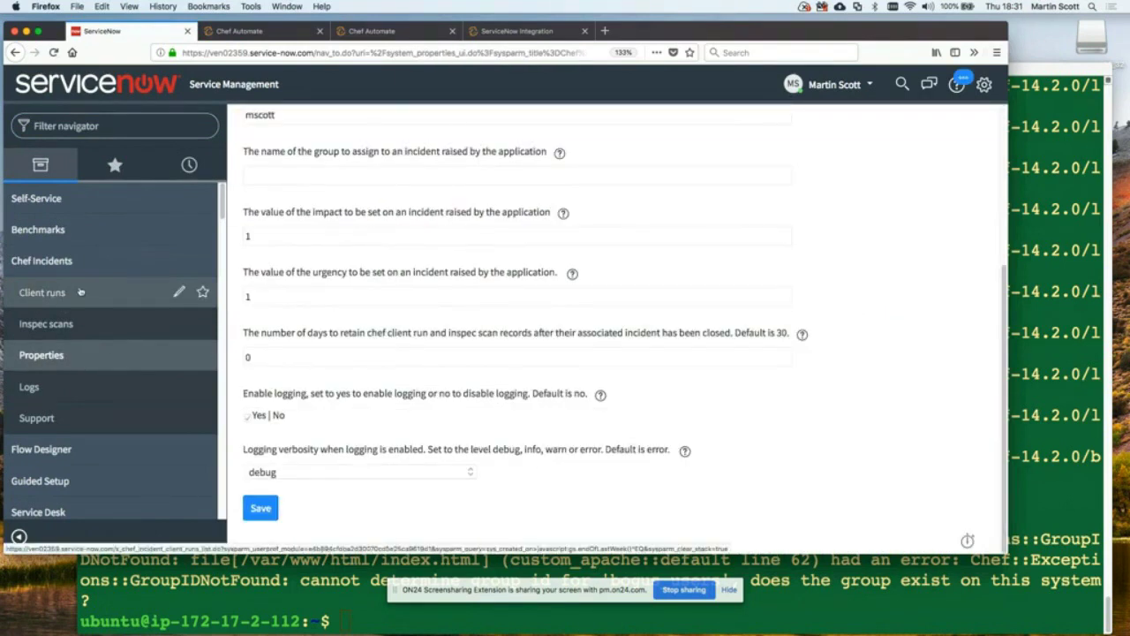
{"action": "scroll", "coordinate": [80, 292], "scroll_direction": "down", "scroll_amount": 3}
{"action": "scroll", "coordinate": [81, 292], "scroll_direction": "up", "scroll_amount": 3}
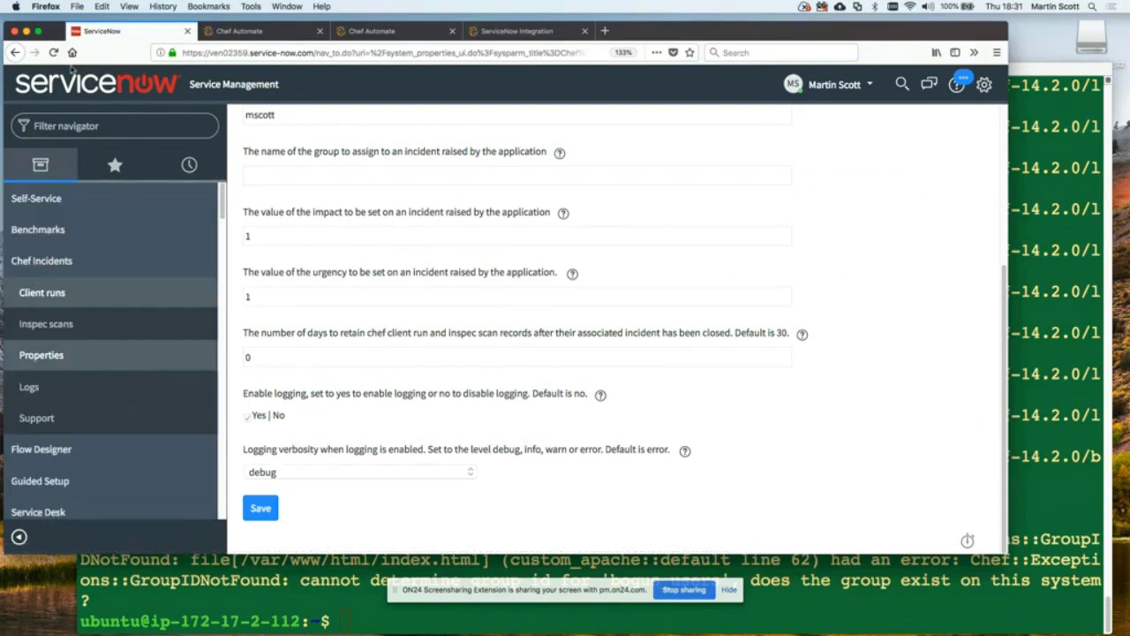
{"action": "left_click", "coordinate": [71, 125]}
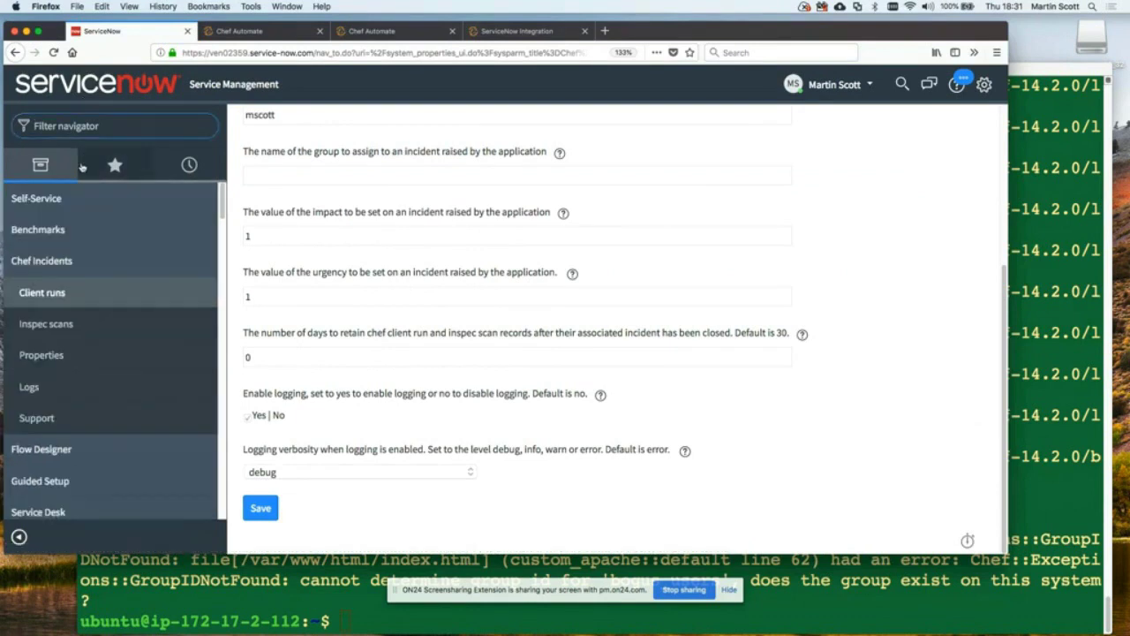
{"action": "left_click", "coordinate": [55, 296]}
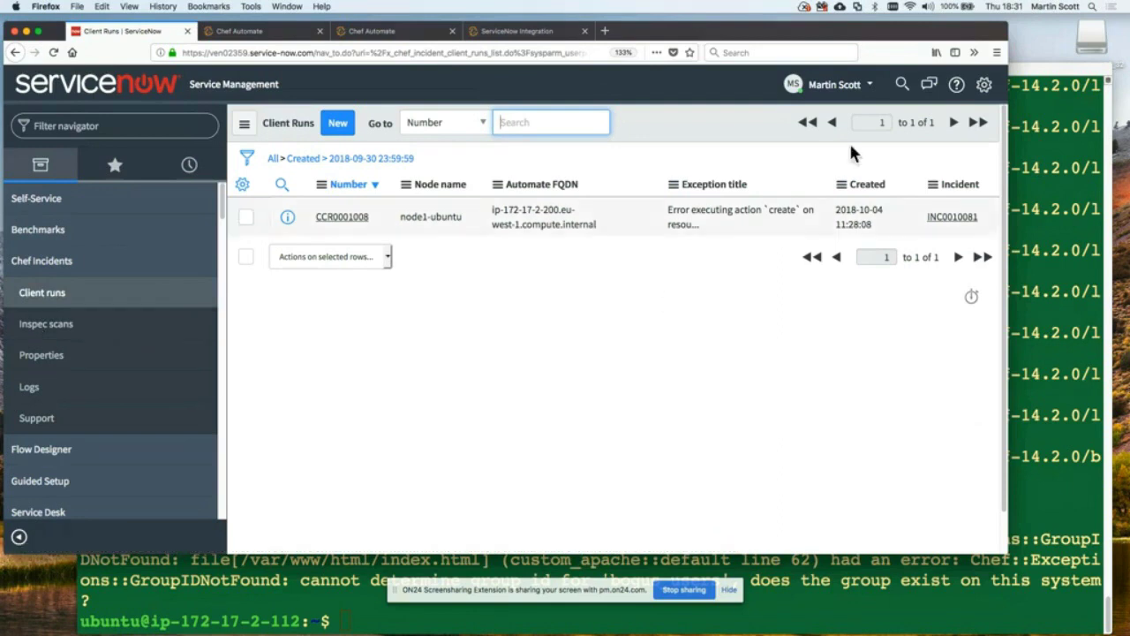
Step: Impersonate the Chef User account from the user menu
{"action": "left_click", "coordinate": [869, 86]}
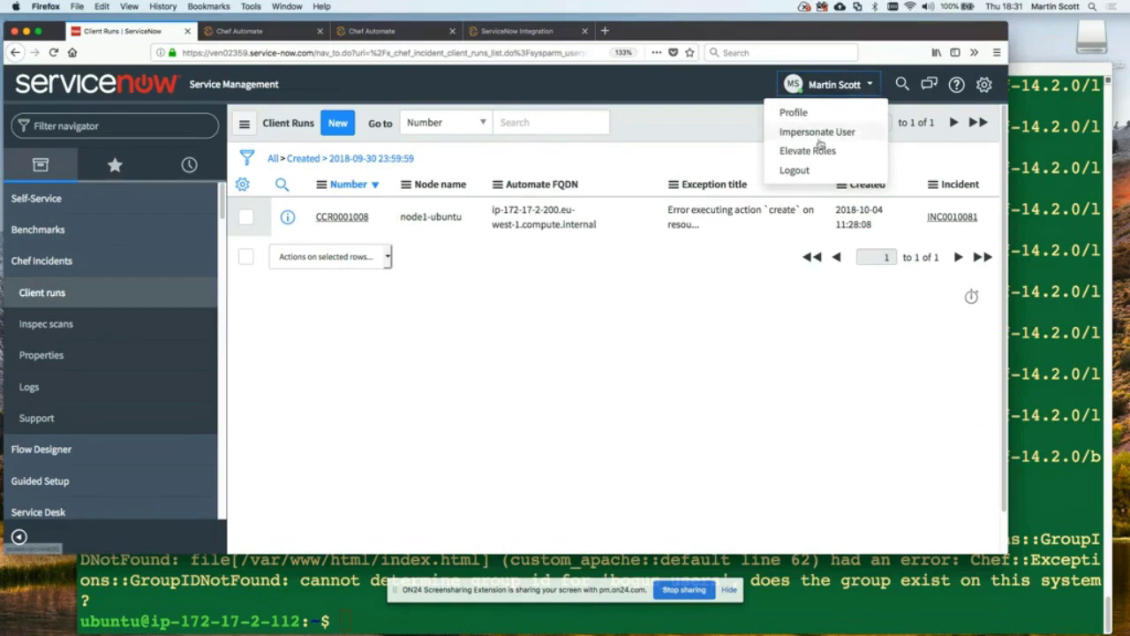
{"action": "left_click", "coordinate": [819, 129]}
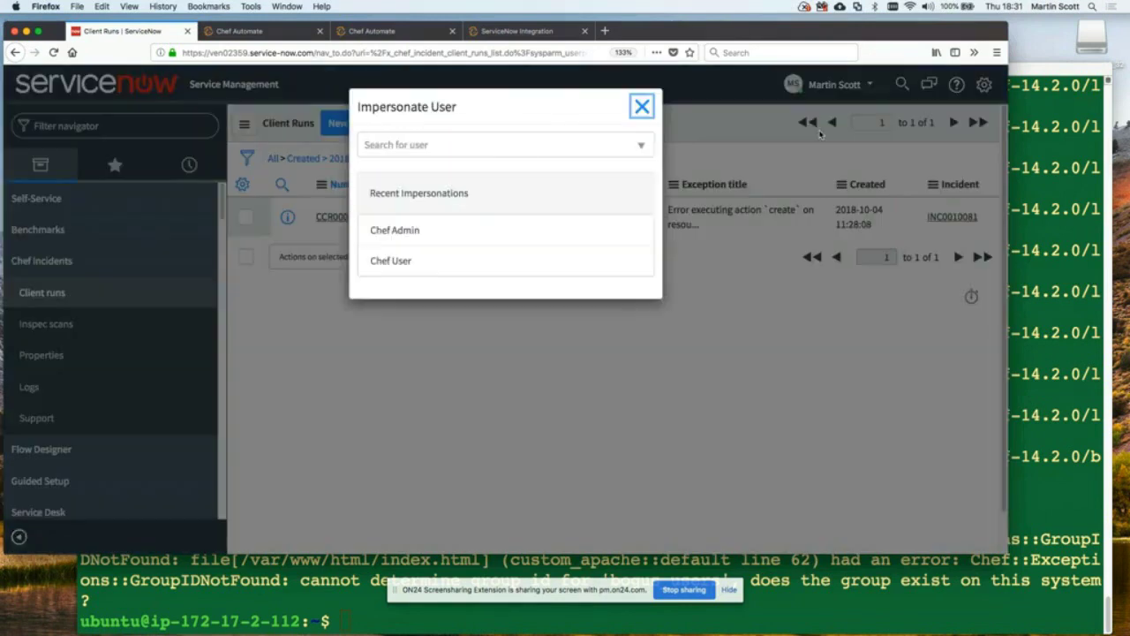
{"action": "left_click", "coordinate": [451, 268]}
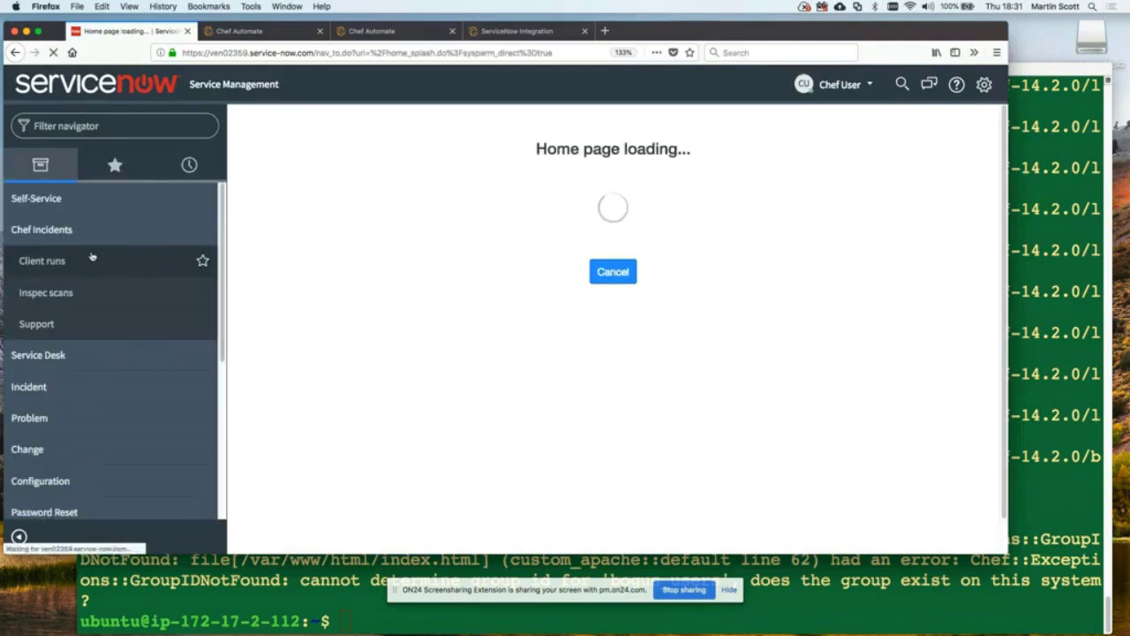
Step: As Chef User, view incident INC0010081 from Client runs, then open the Inspec scans list
{"action": "left_click", "coordinate": [49, 267]}
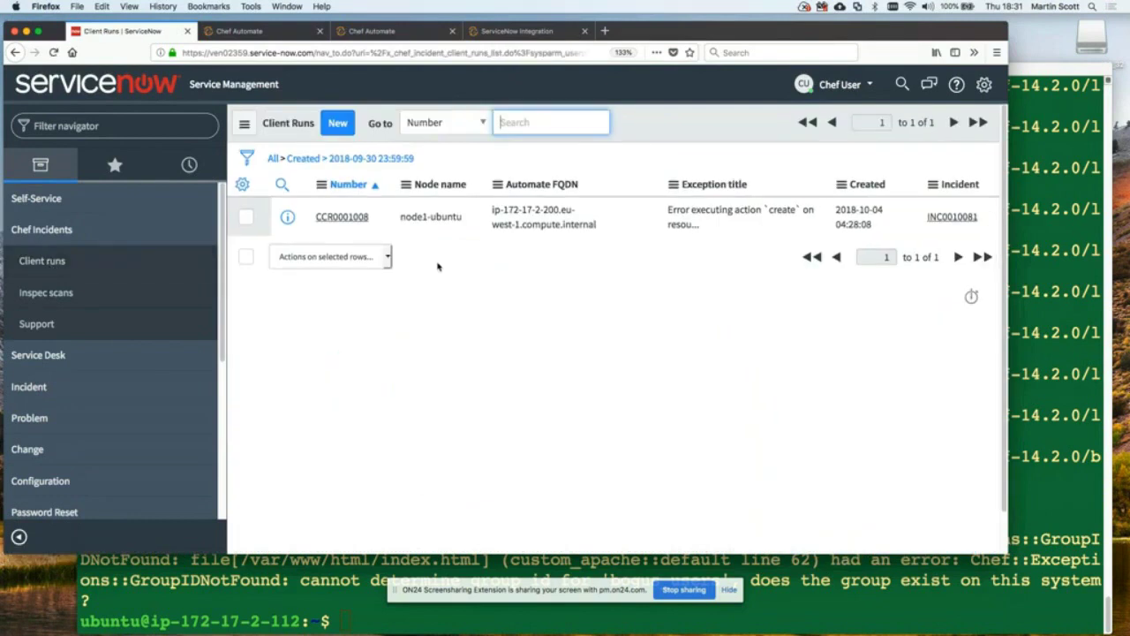
{"action": "left_click", "coordinate": [956, 218]}
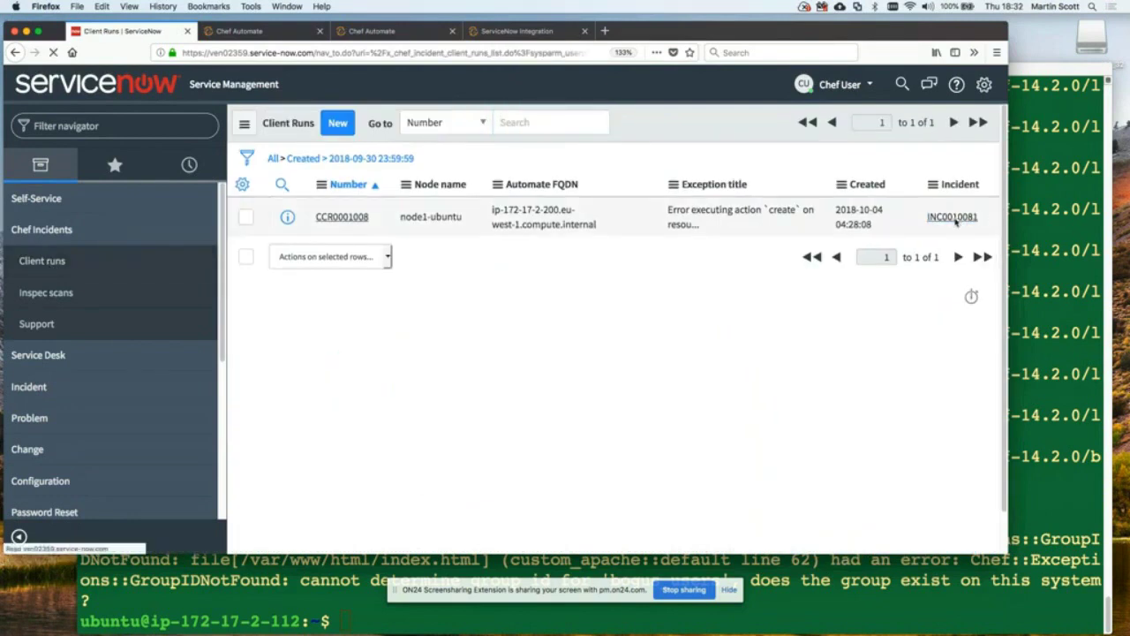
{"action": "scroll", "coordinate": [603, 253], "scroll_direction": "down", "scroll_amount": 5}
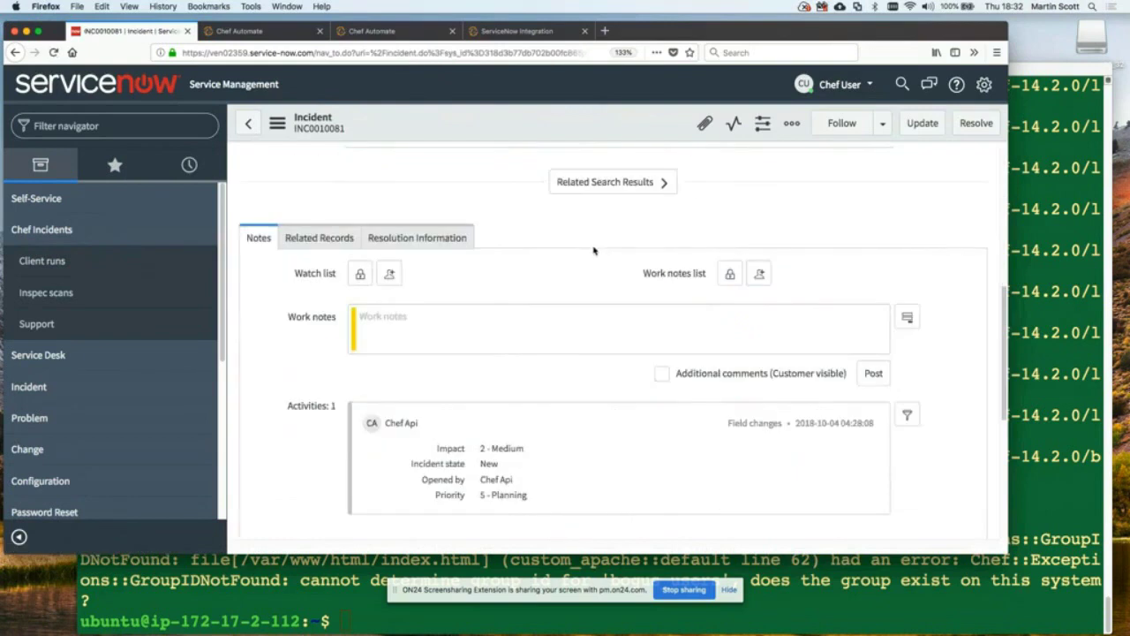
{"action": "left_click", "coordinate": [62, 296]}
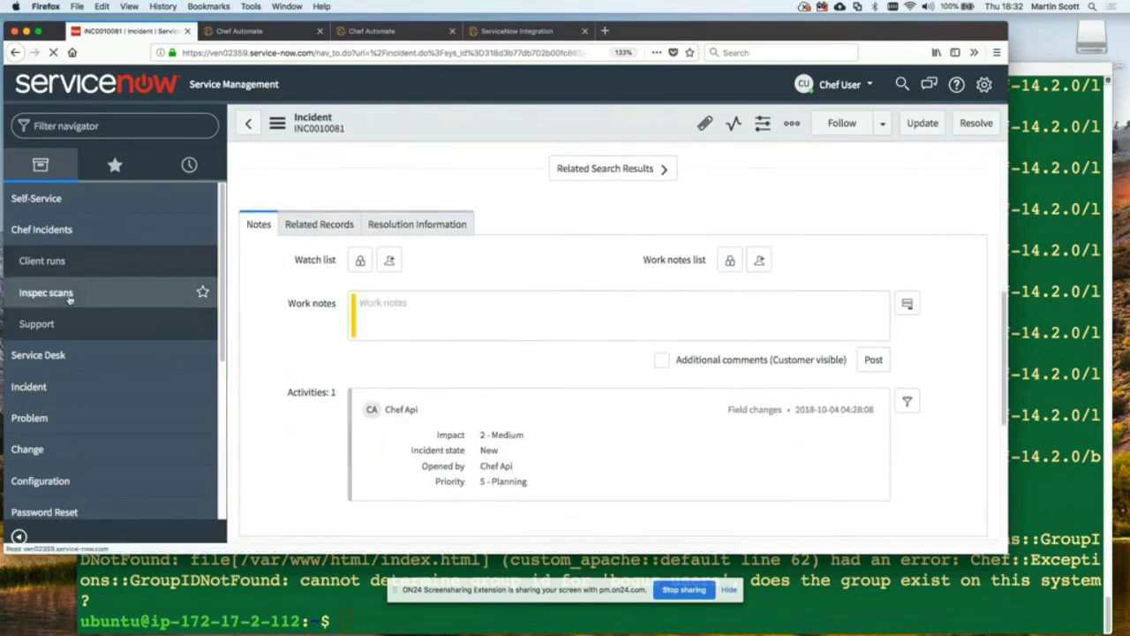